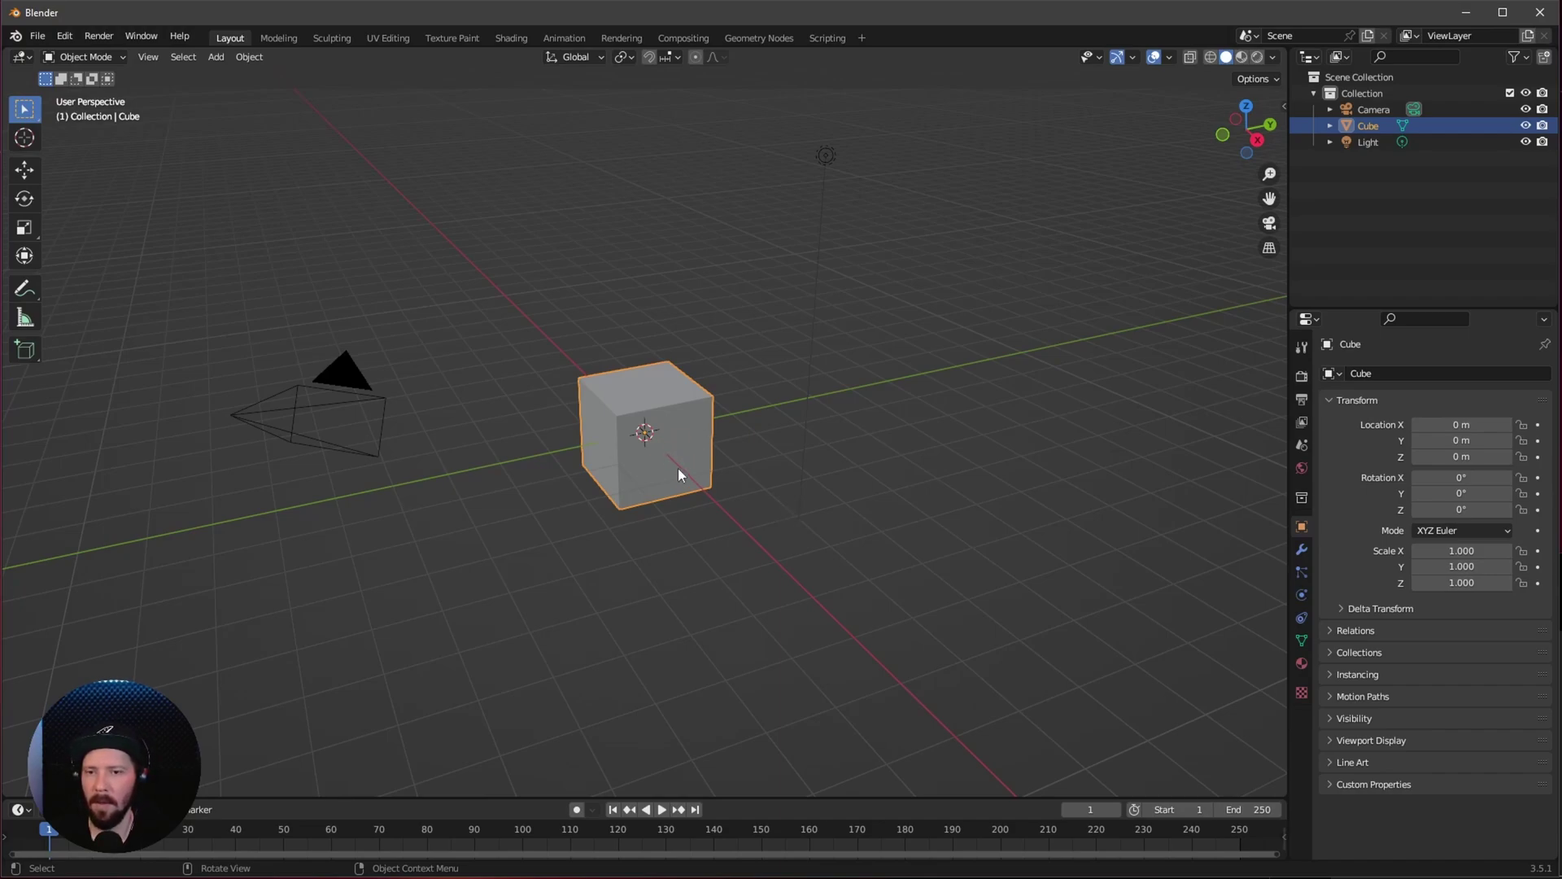
Step: Import the FBX model freepolygon (005).FBX.FBX from the Footage folder into the scene
click(37, 35)
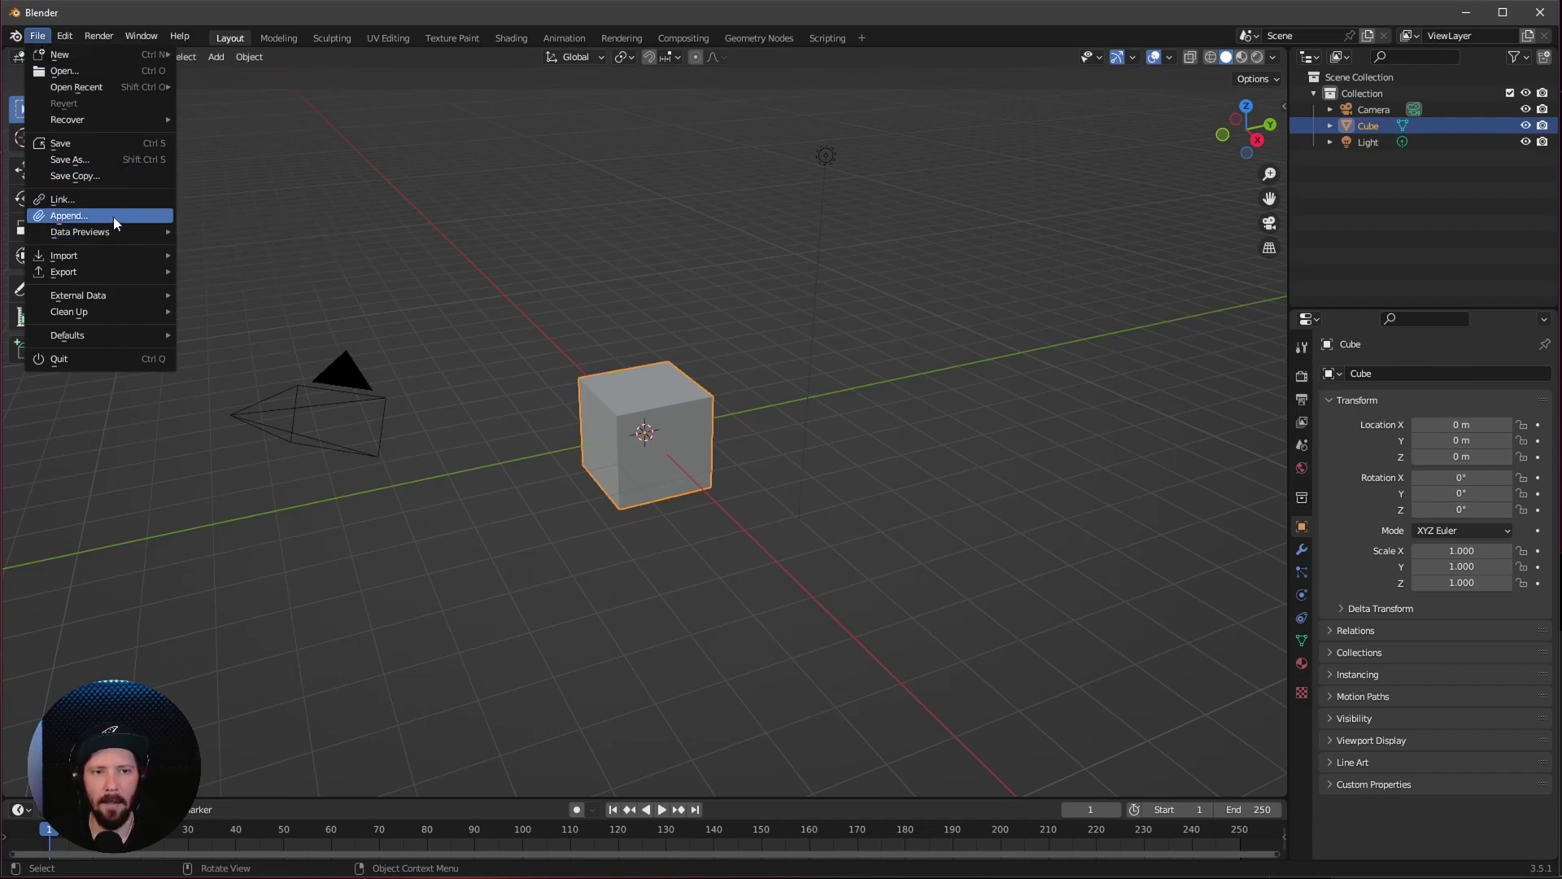
mouse_move(111, 258)
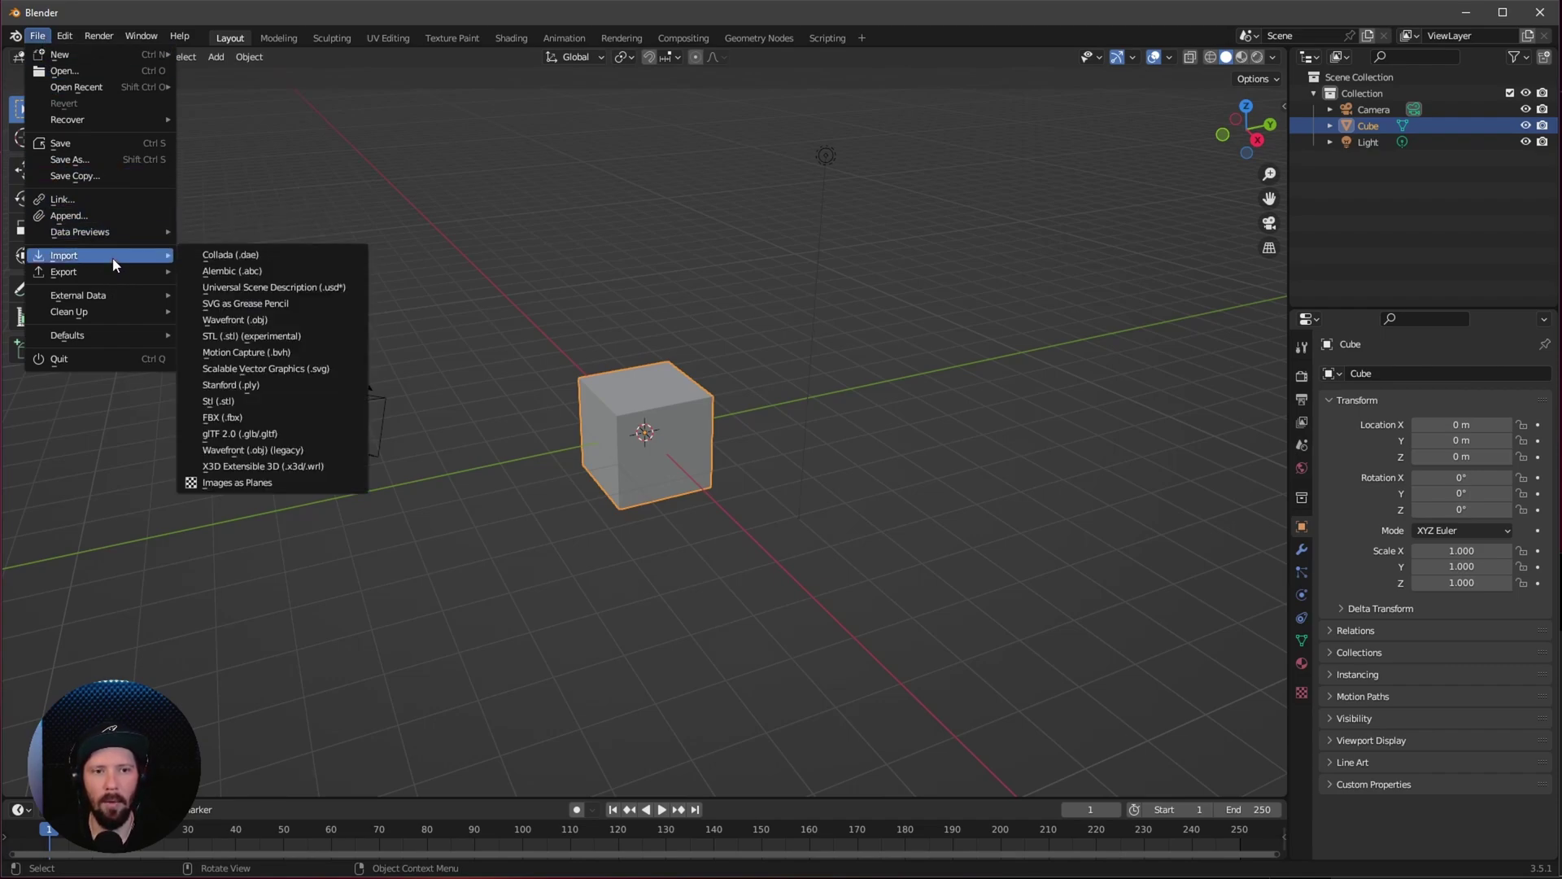
click(265, 418)
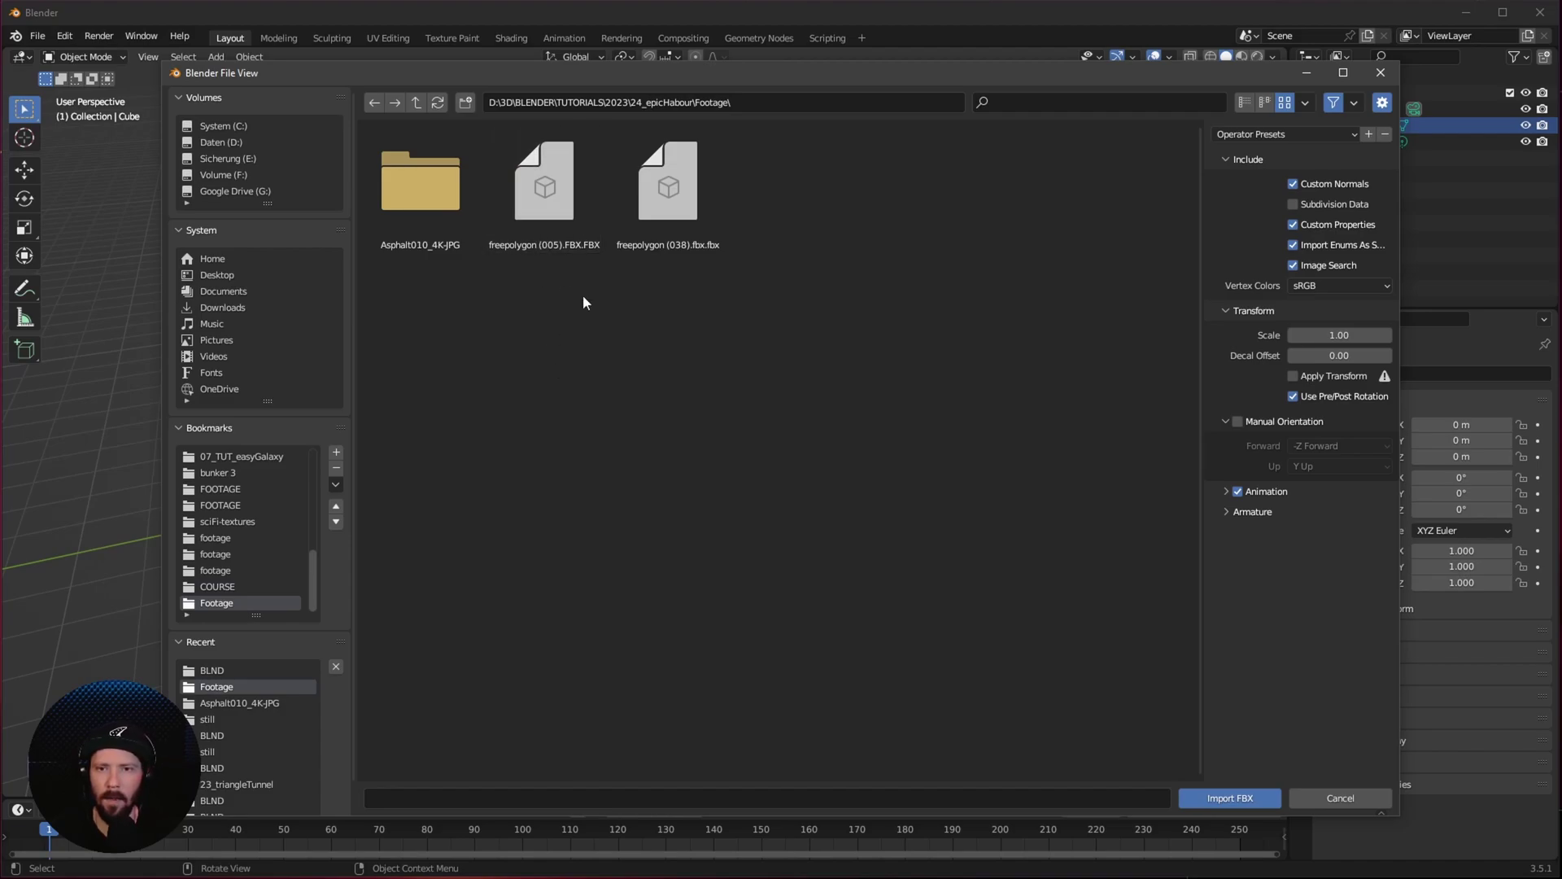
double_click(542, 213)
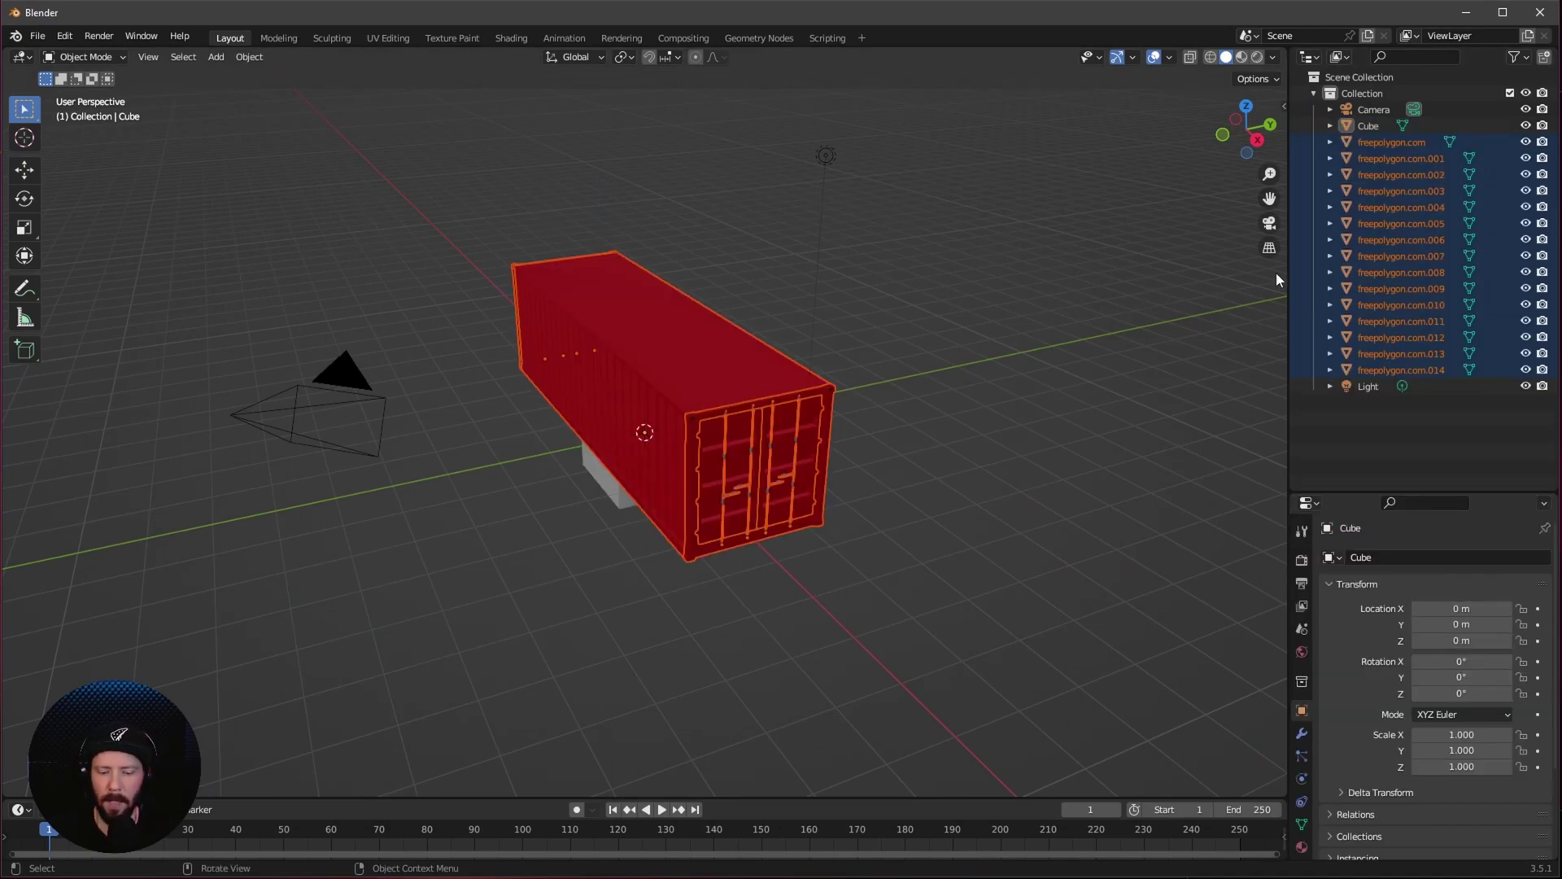
Step: Move all imported container objects into a new collection named _container_A
key(m)
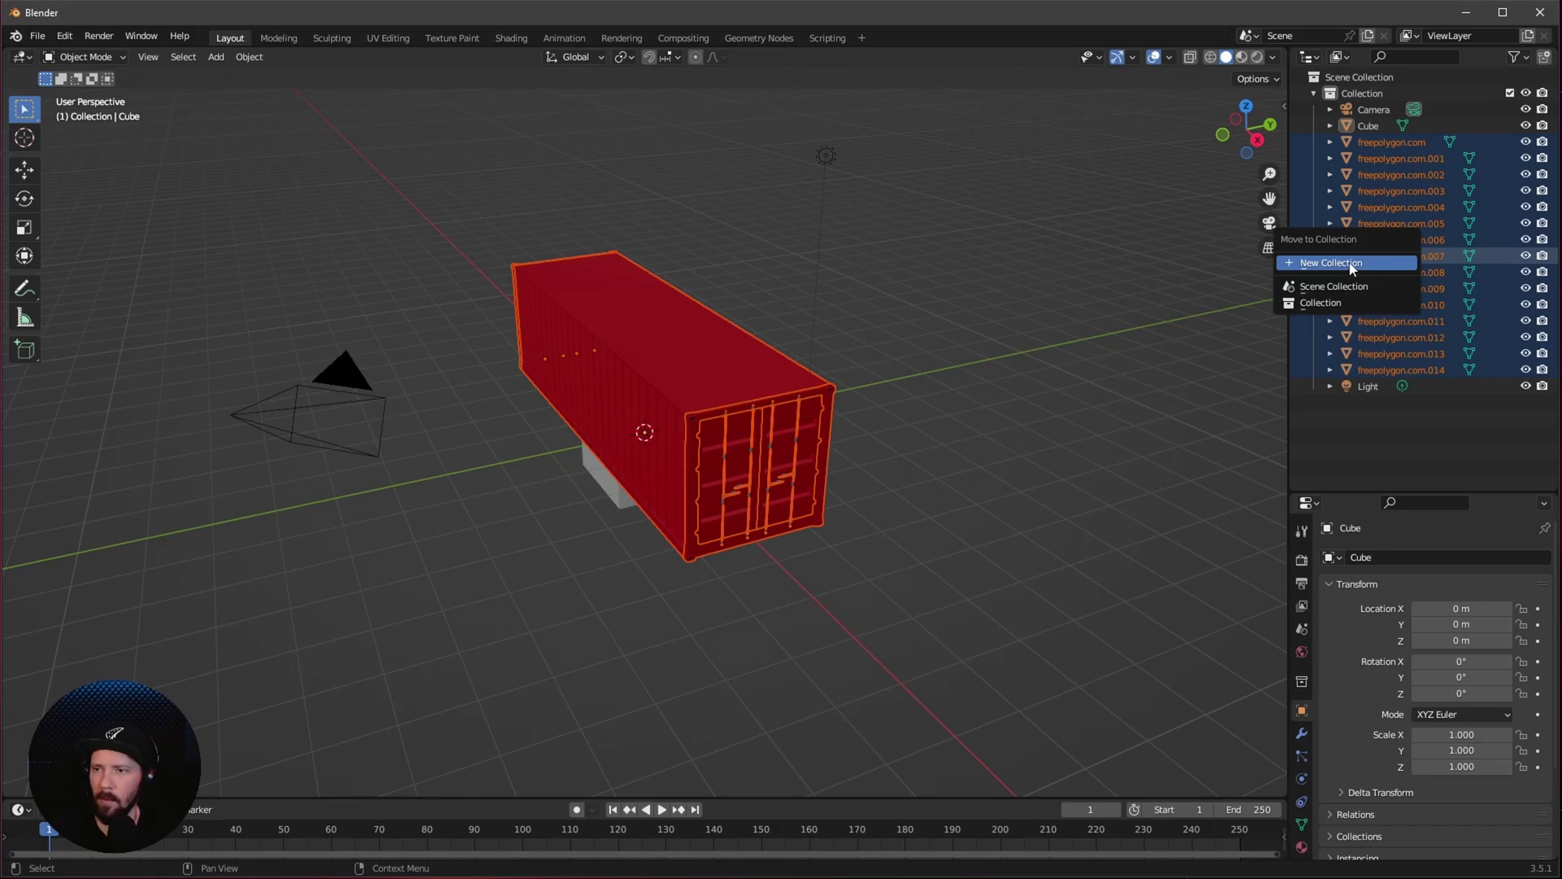
click(1352, 264)
text(_container)
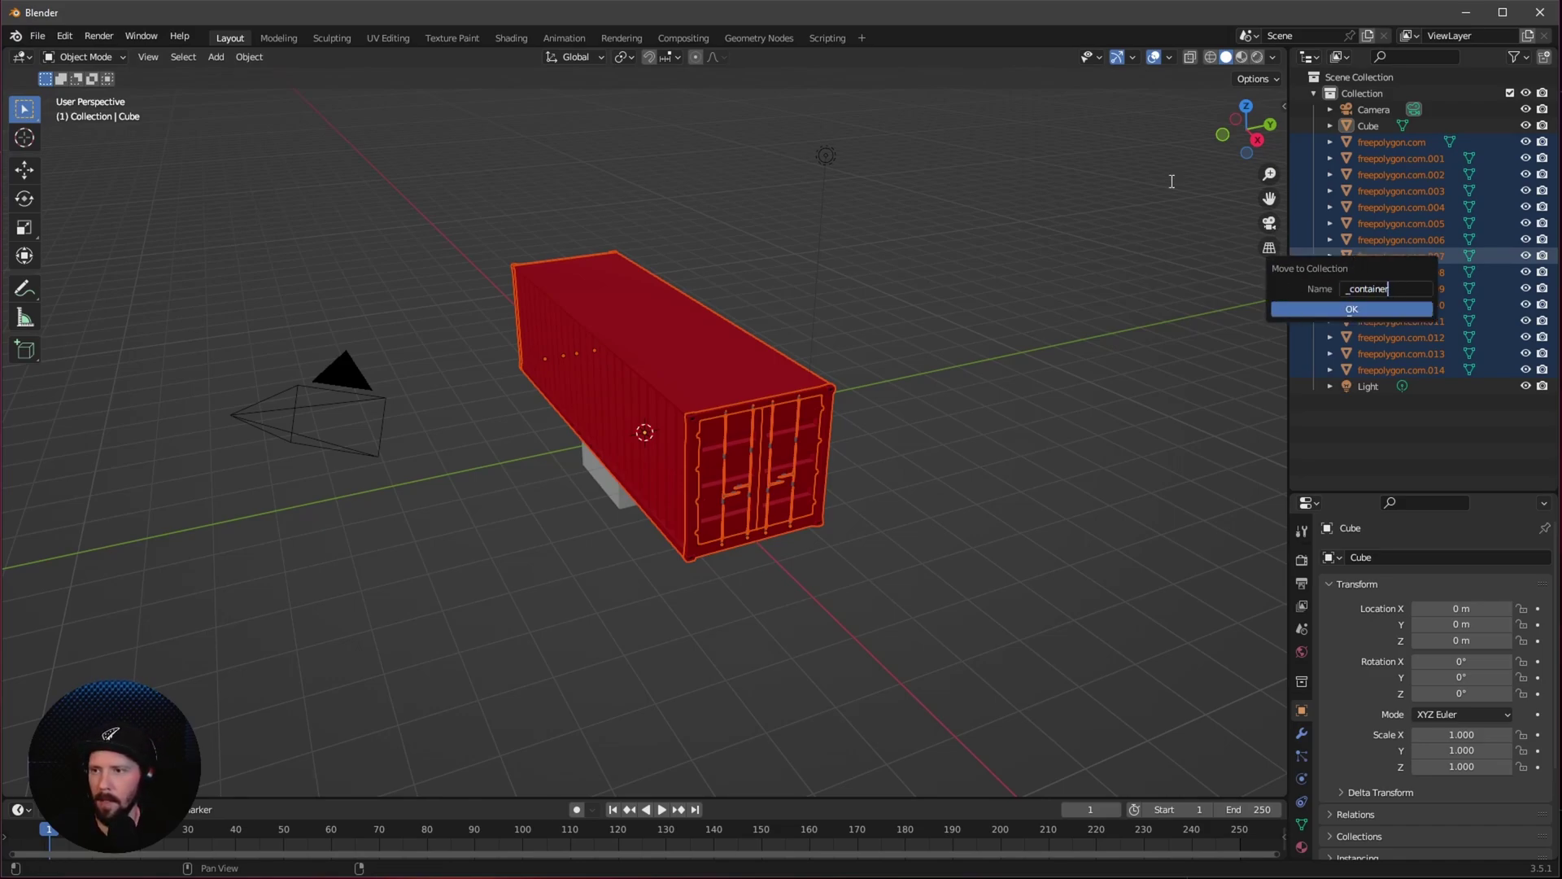
text(_A)
key(Return)
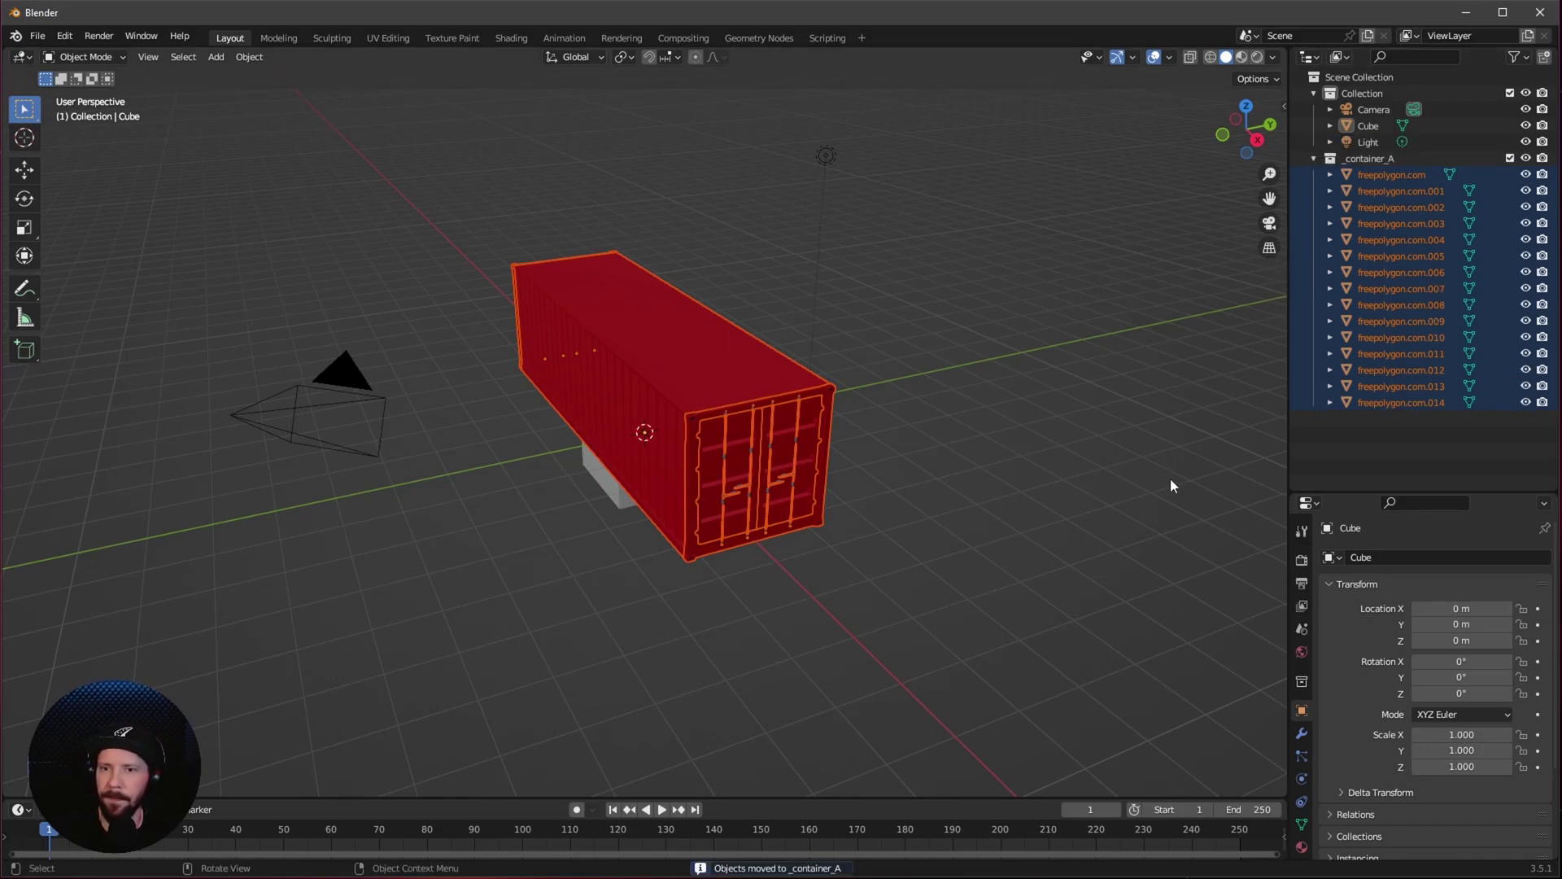
Step: Show the viewport in Material Preview shading and turn the timeline area into a Shader Editor
key(z)
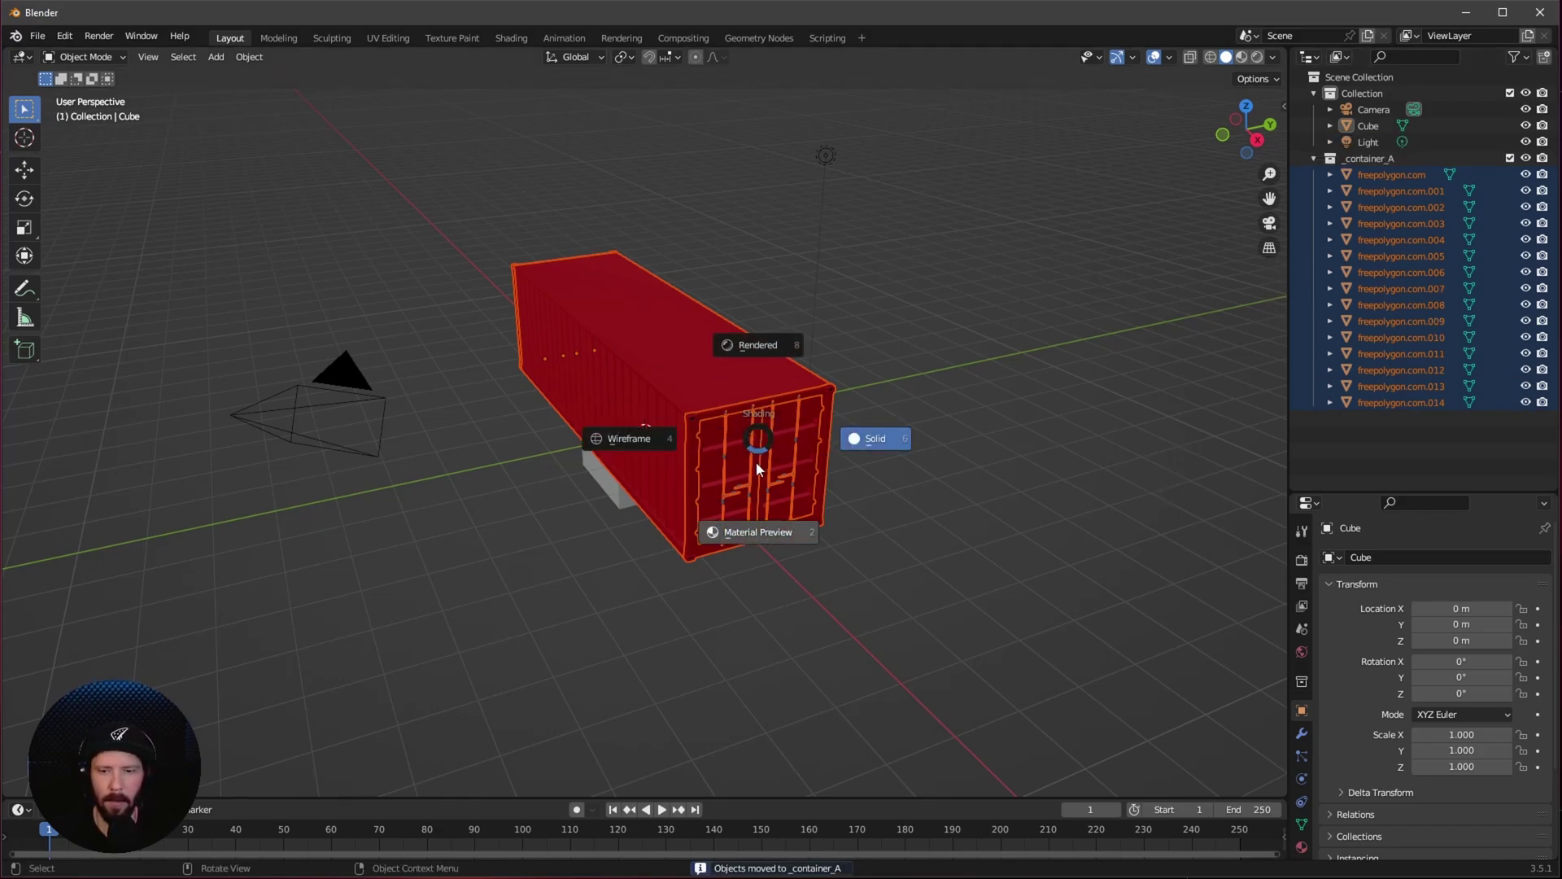
click(778, 537)
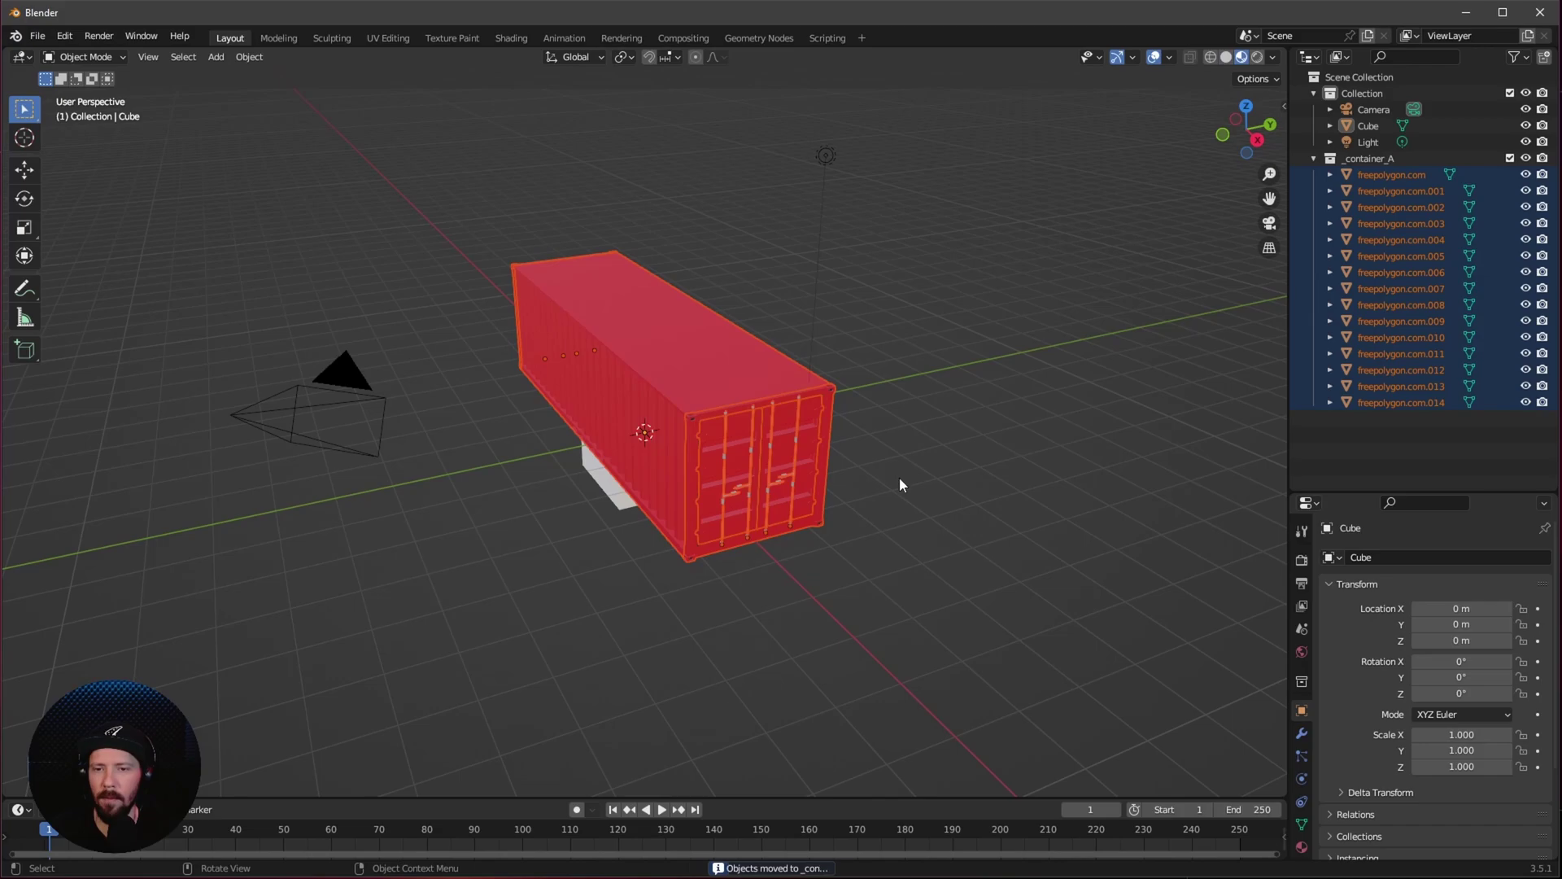
middle_drag(799, 541, 708, 401)
middle_drag(882, 485, 813, 476)
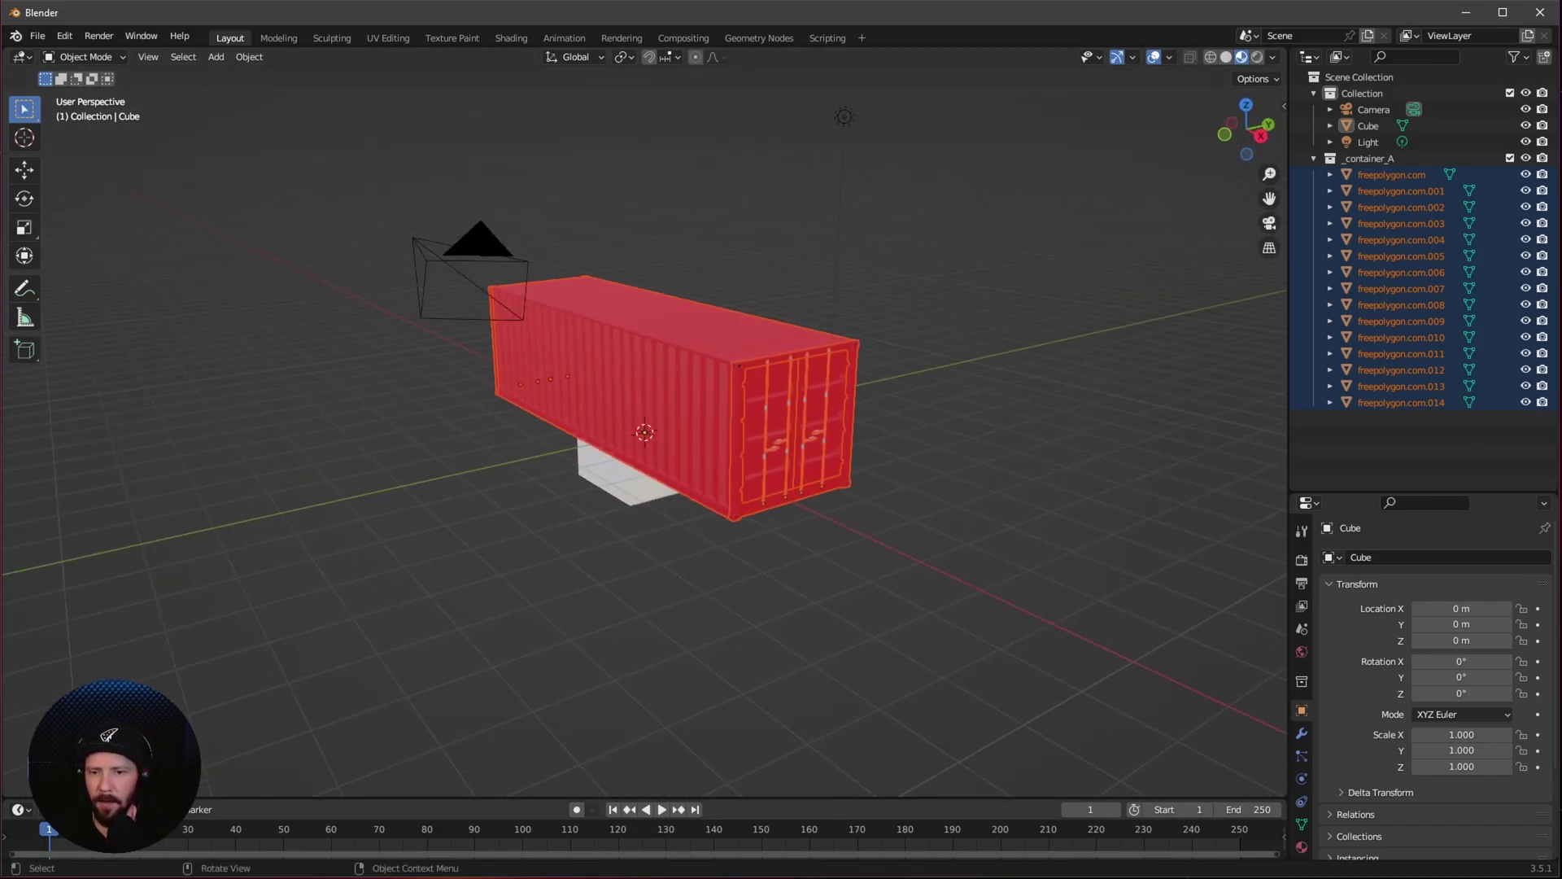
click(20, 809)
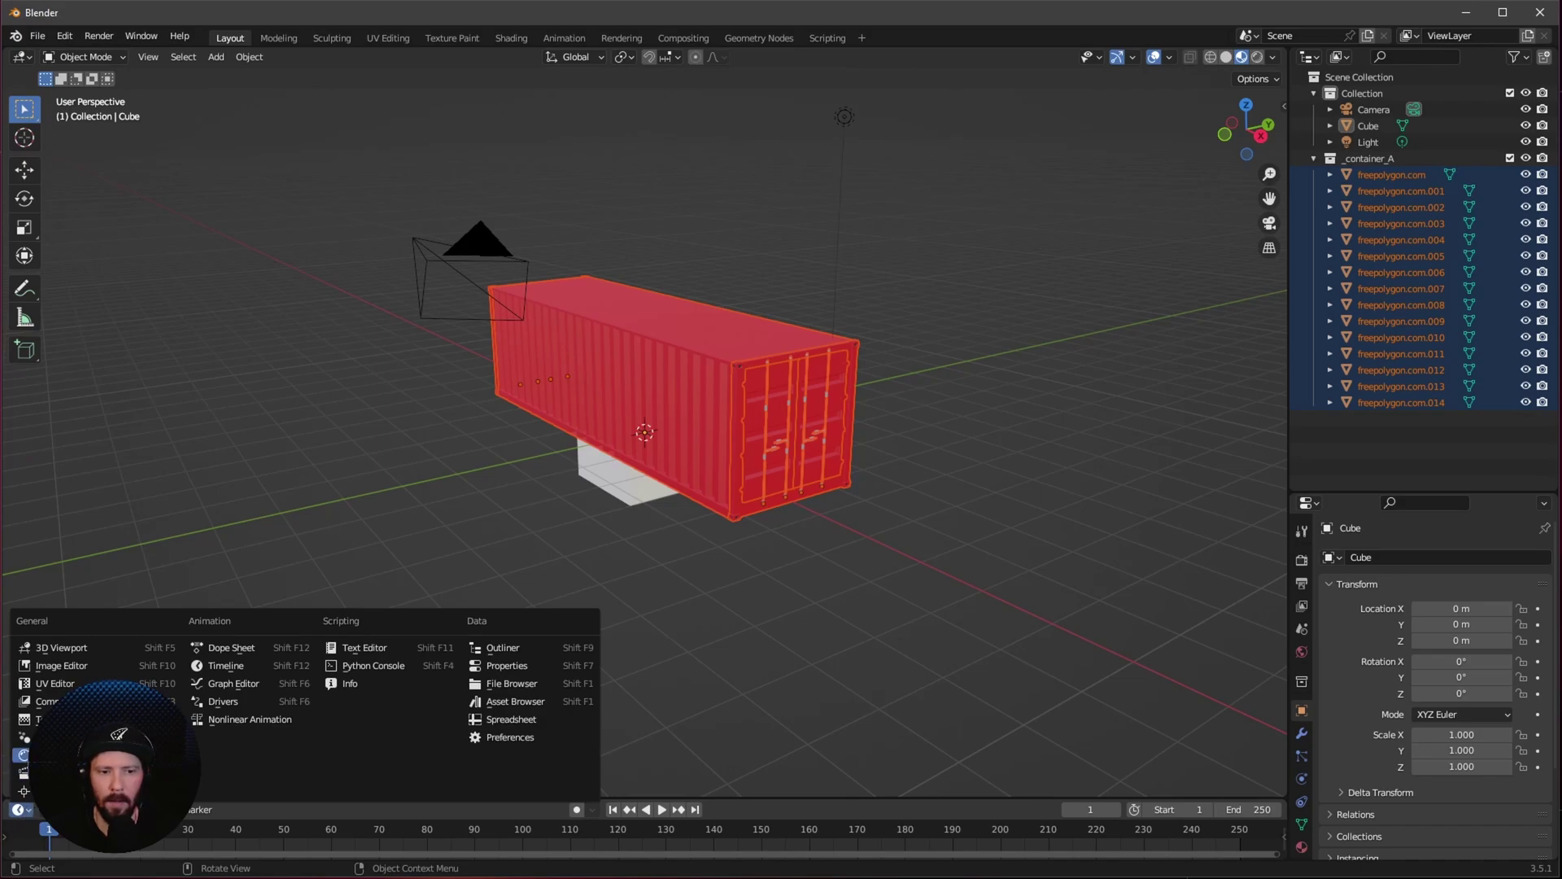
click(57, 755)
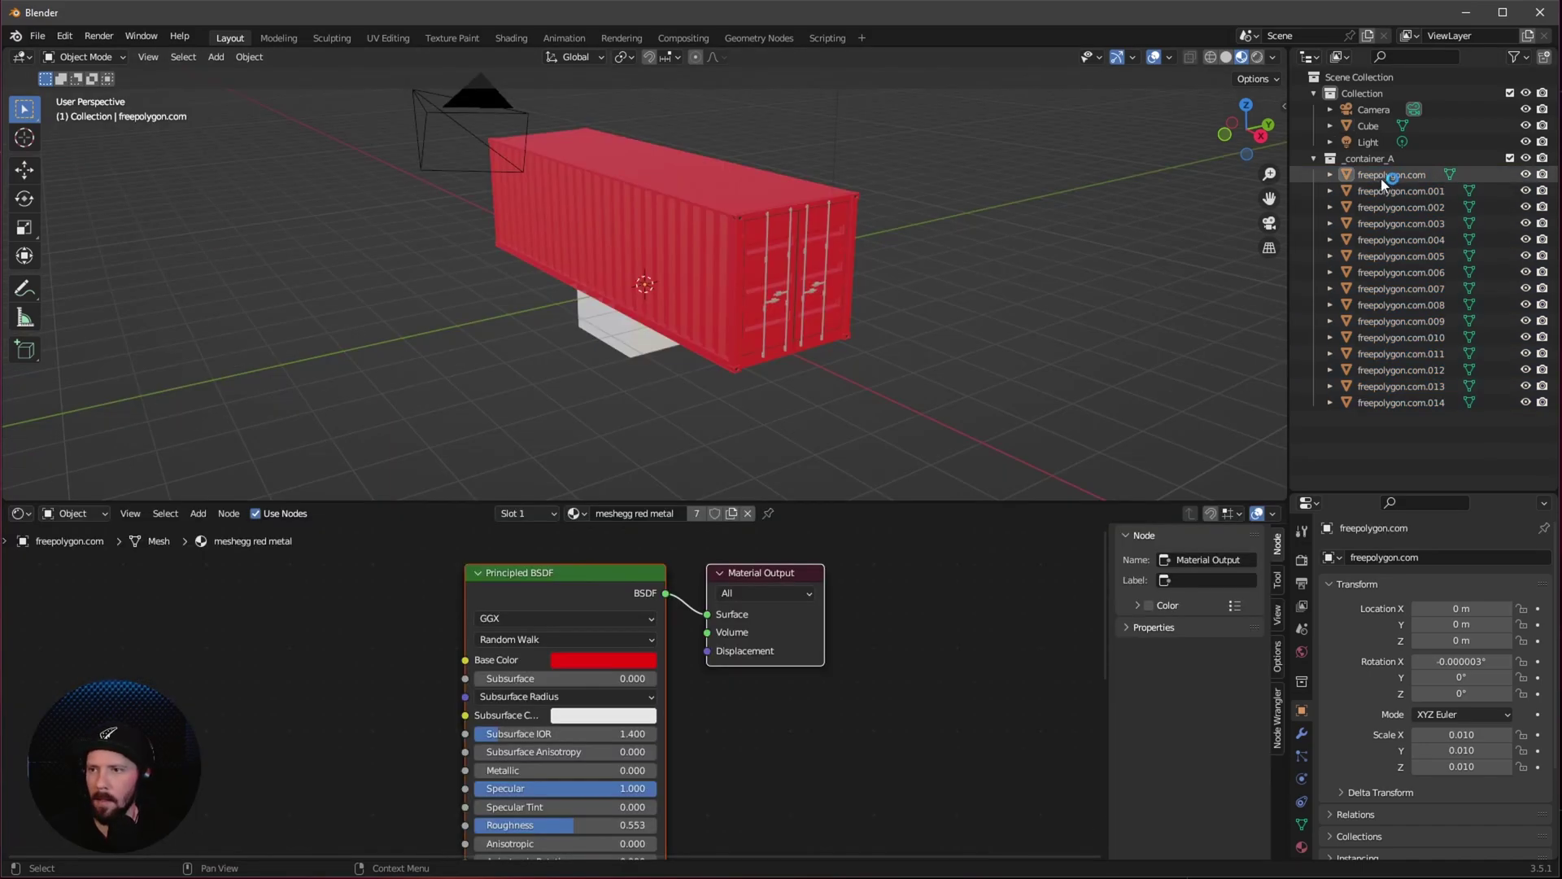
Step: Change the base color of the container's red metal material to dark grey, with saturation about 0.109 and value about 0.117
click(776, 623)
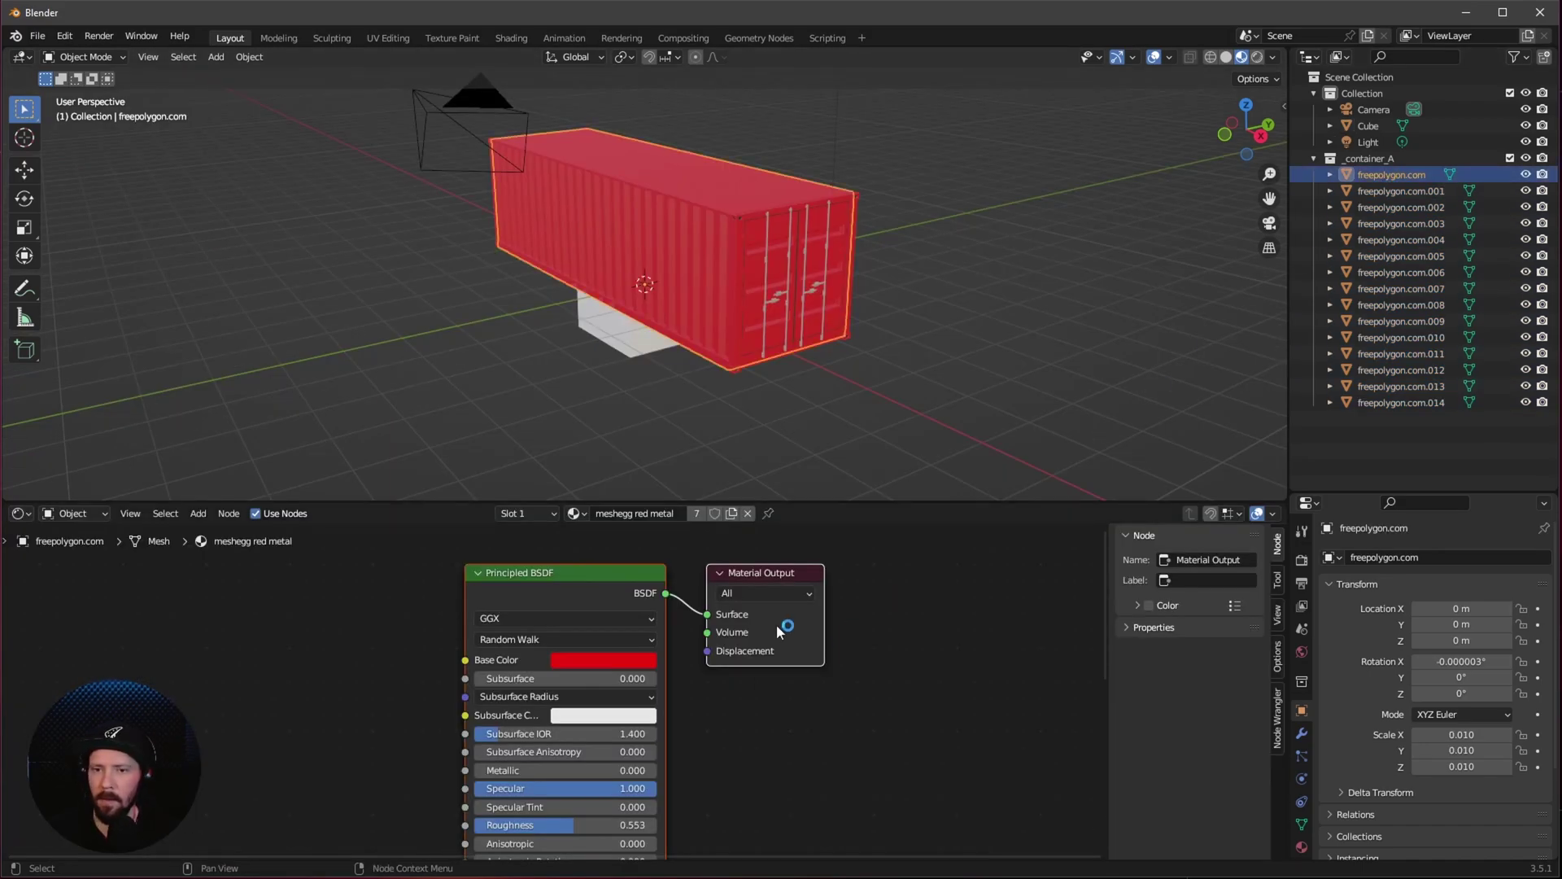
click(623, 660)
drag(647, 542, 623, 485)
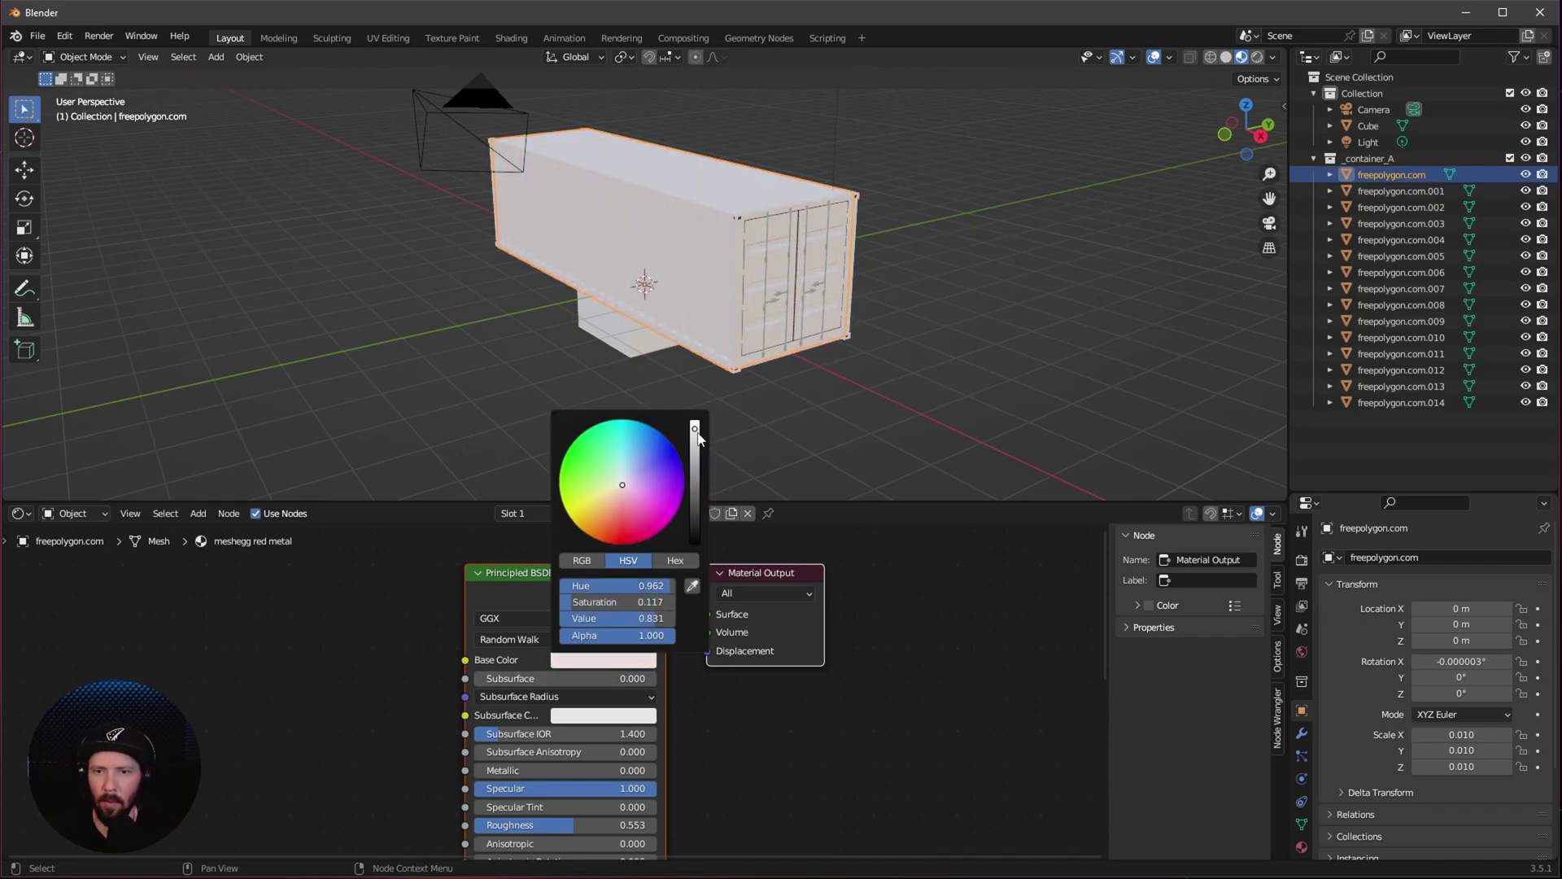
drag(696, 437, 698, 503)
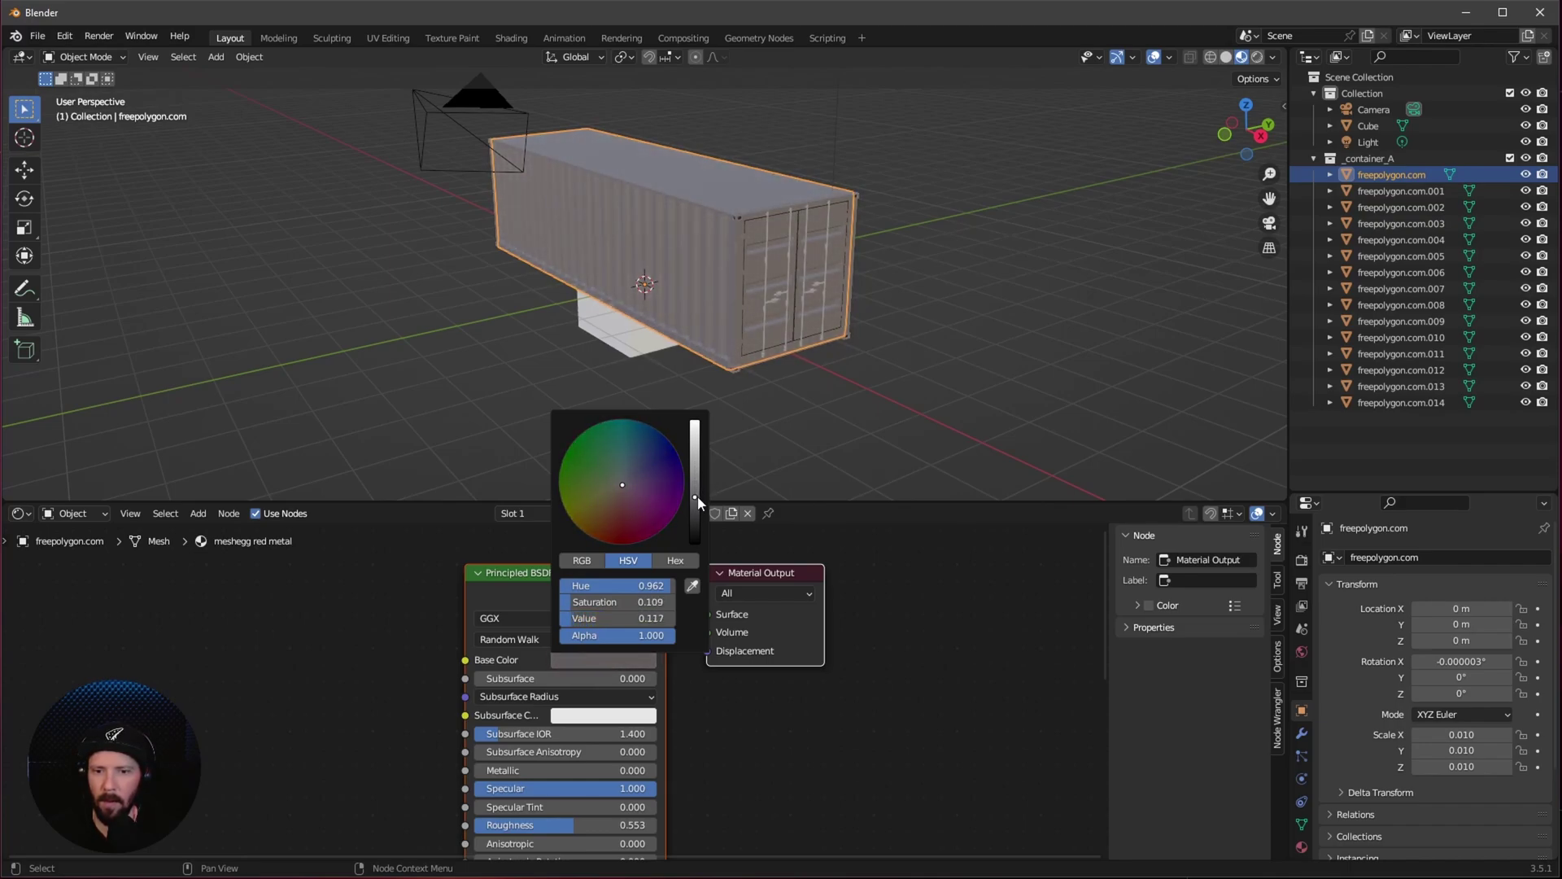
Step: Duplicate the _container_A collection together with its objects
click(1313, 158)
click(1364, 163)
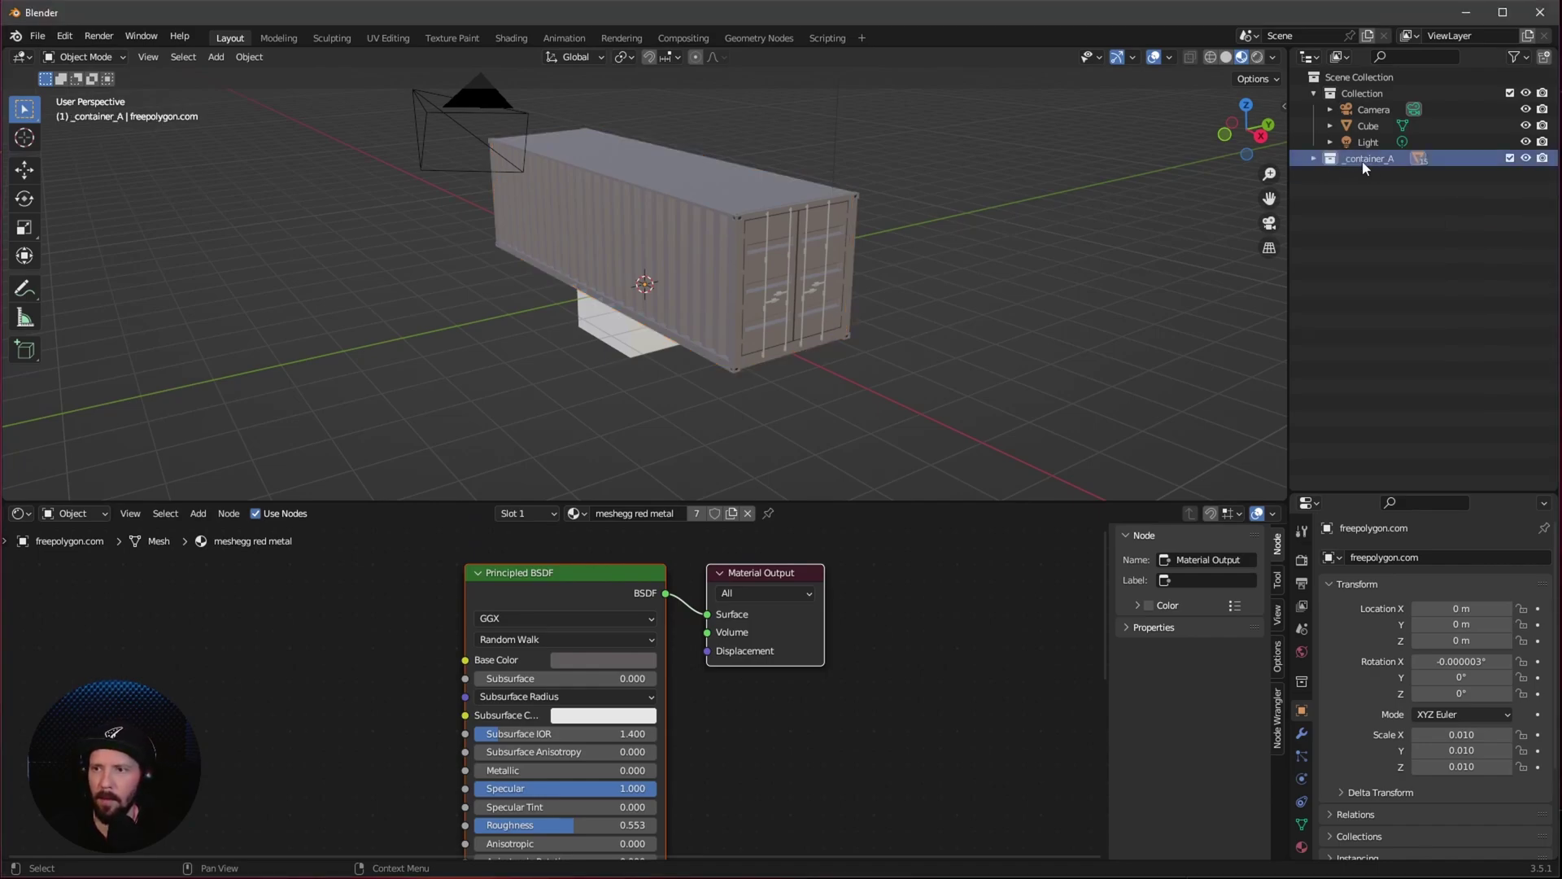
right_click(1365, 162)
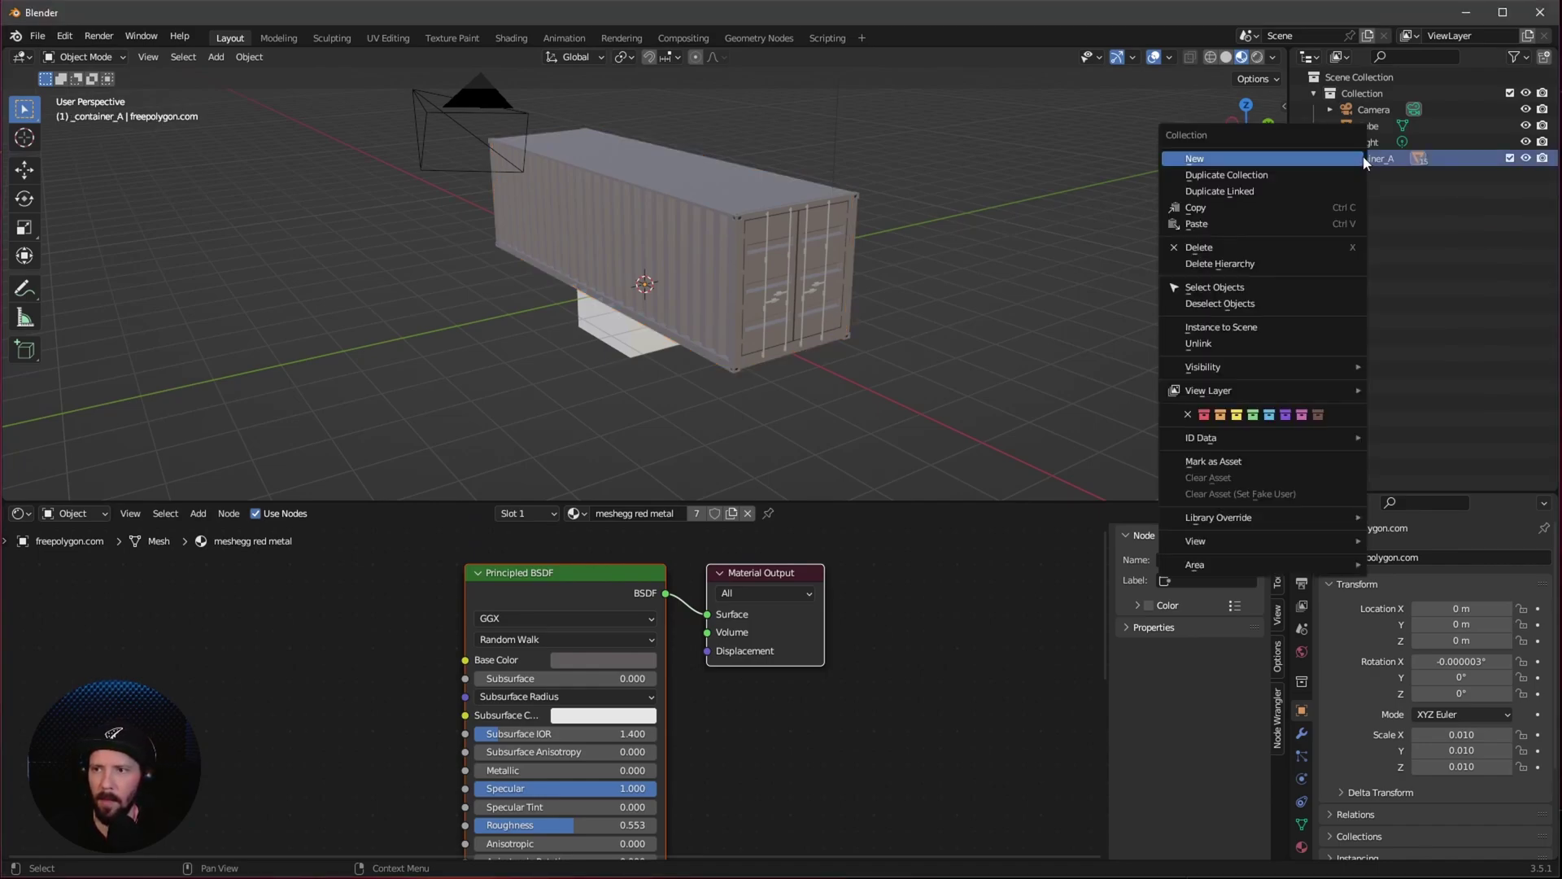
click(1275, 175)
click(1314, 173)
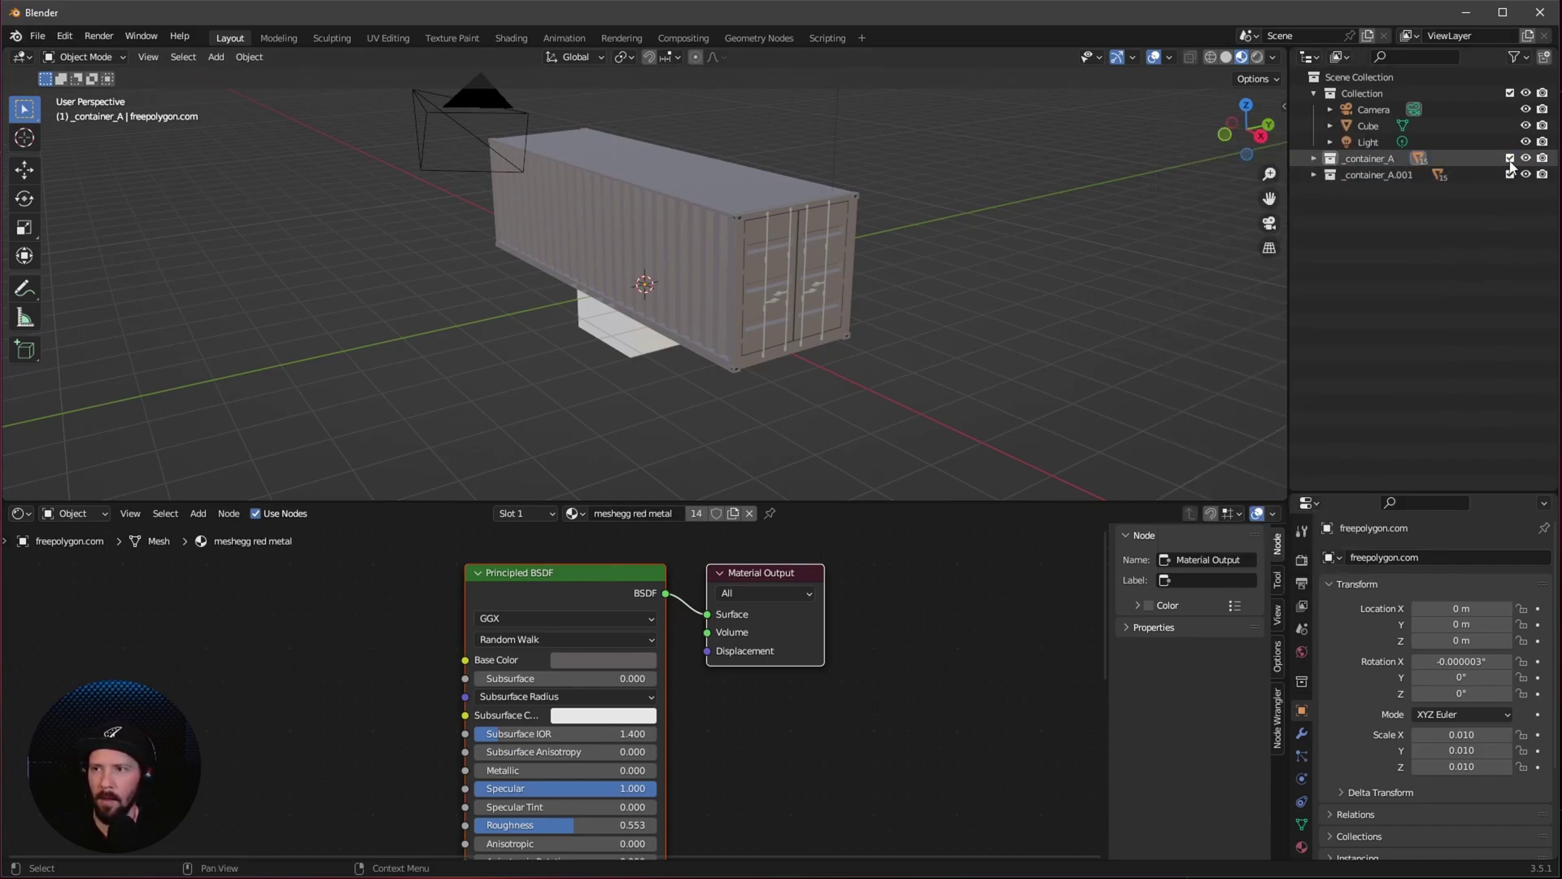
Step: Exclude _container_A from the view layer and rename the duplicated collection as _container_B
click(1510, 159)
double_click(1393, 173)
drag(1393, 173, 1419, 196)
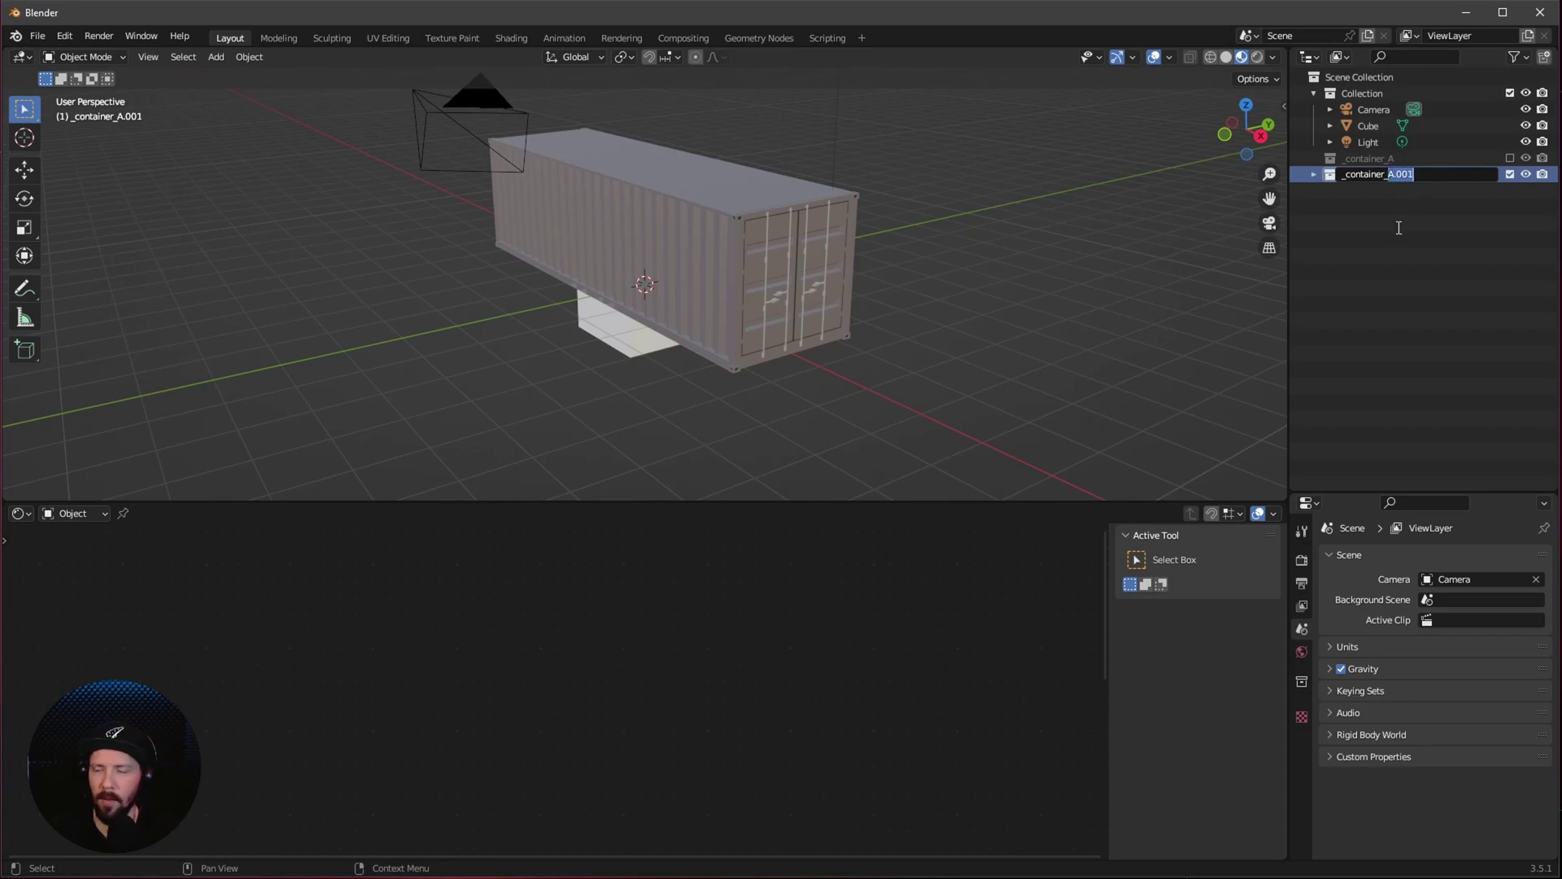
text(B)
key(Return)
Step: Rename the meshegg red metal material on the first object in _container_B as M_container_A
click(1314, 175)
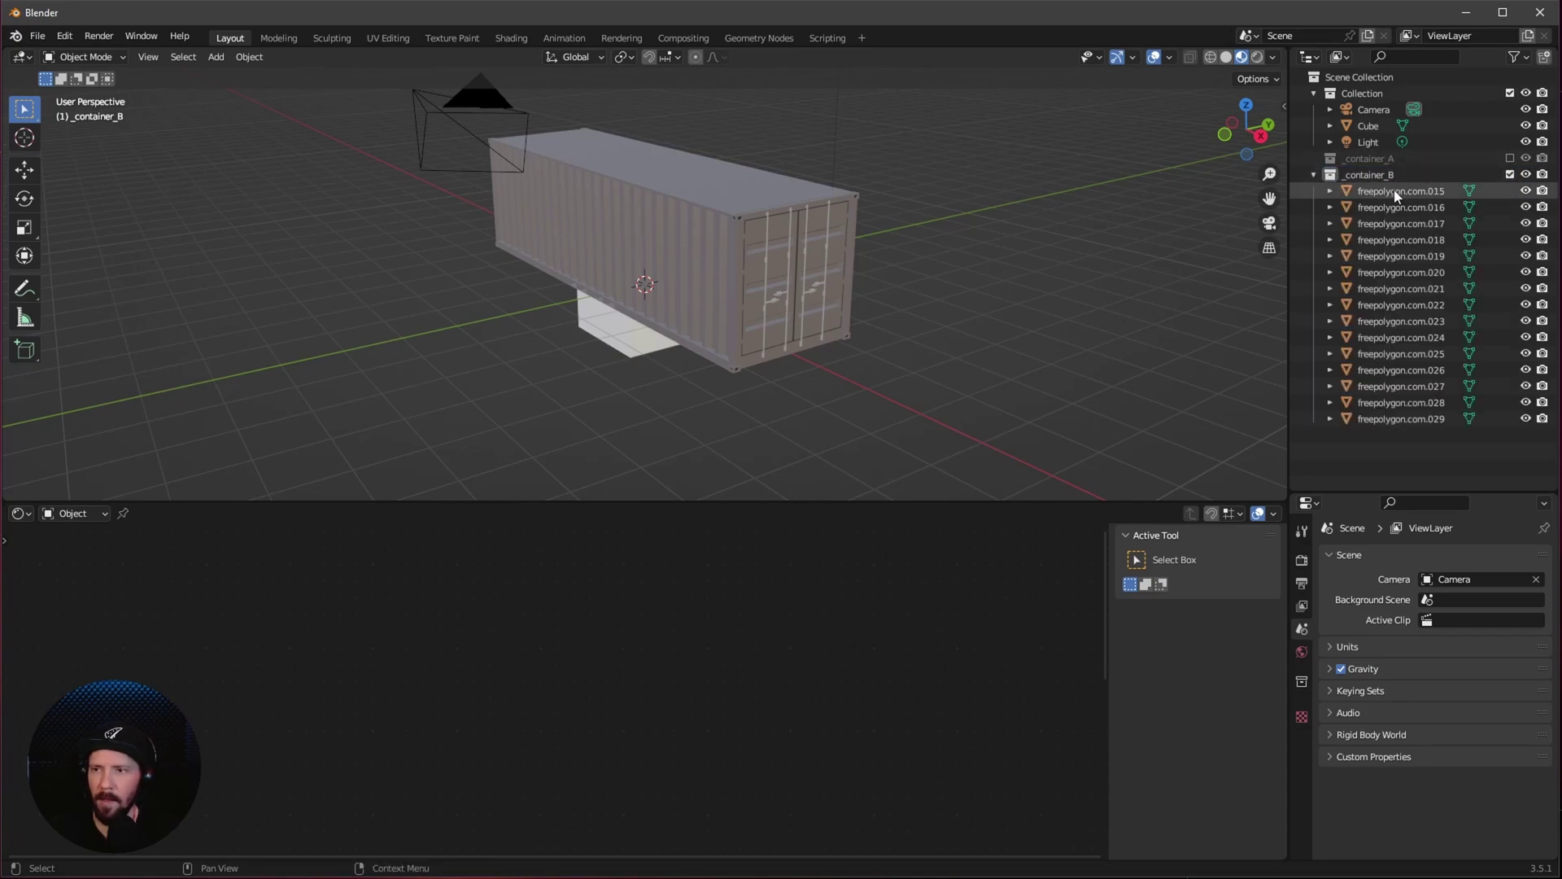
click(1396, 191)
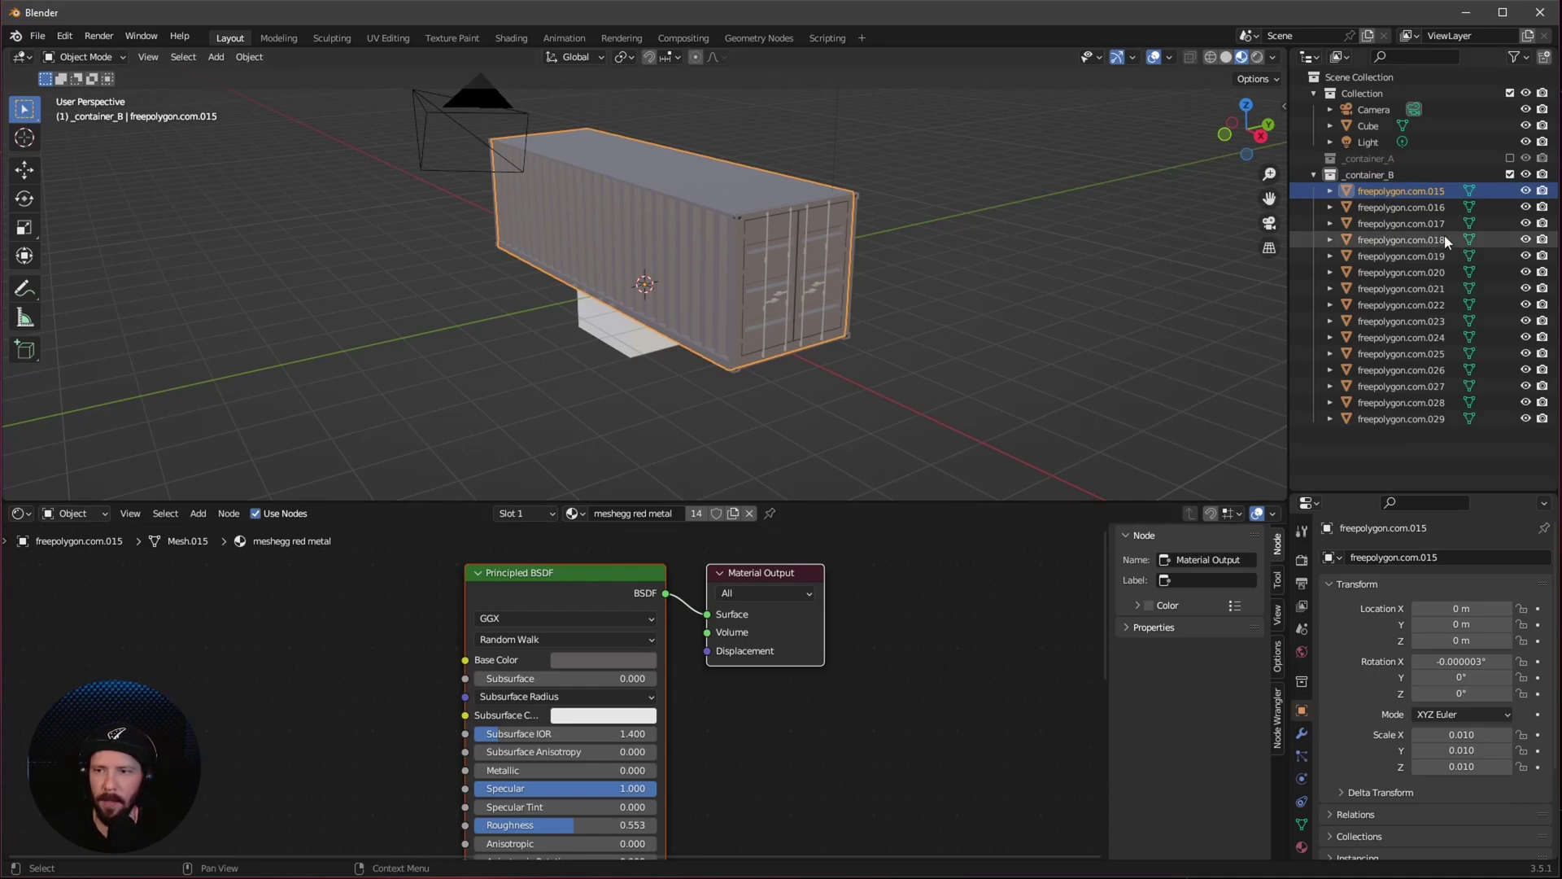
click(637, 514)
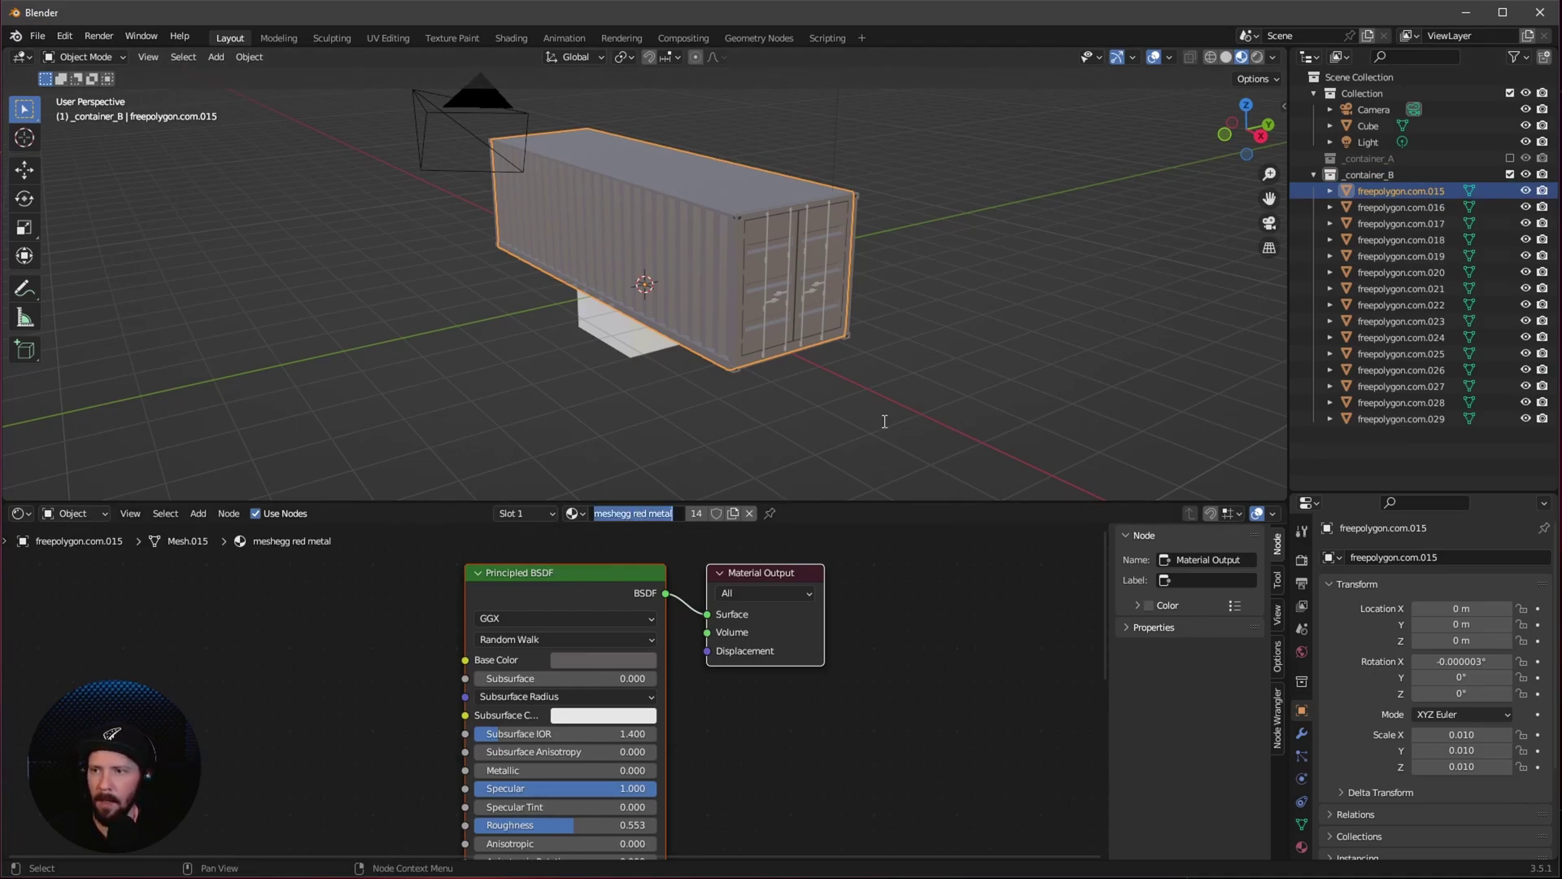
text(M)
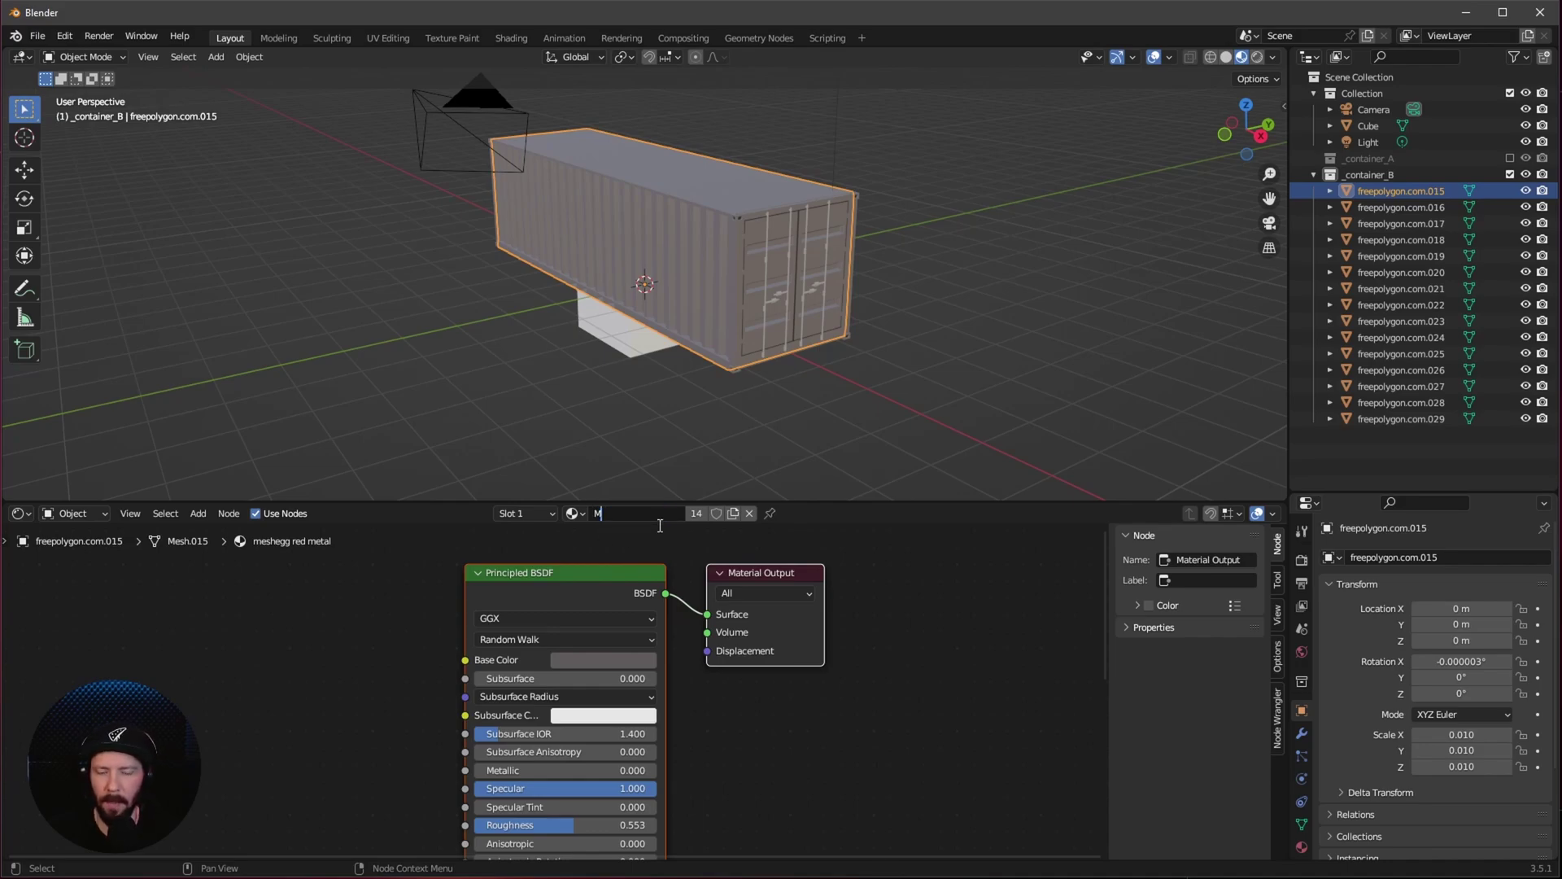
text(_container_A)
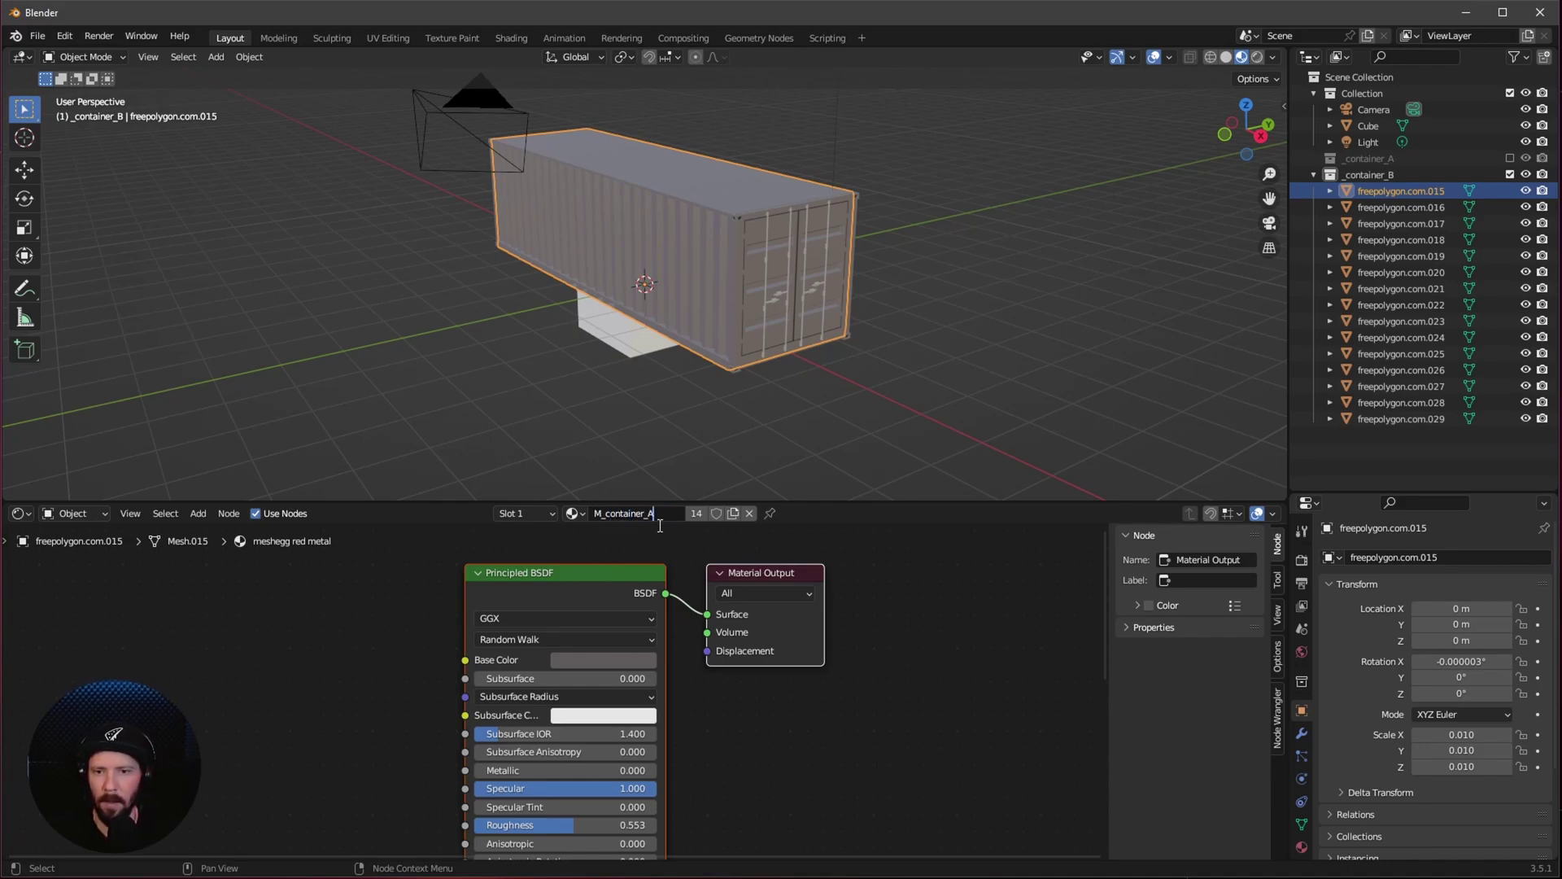
key(Return)
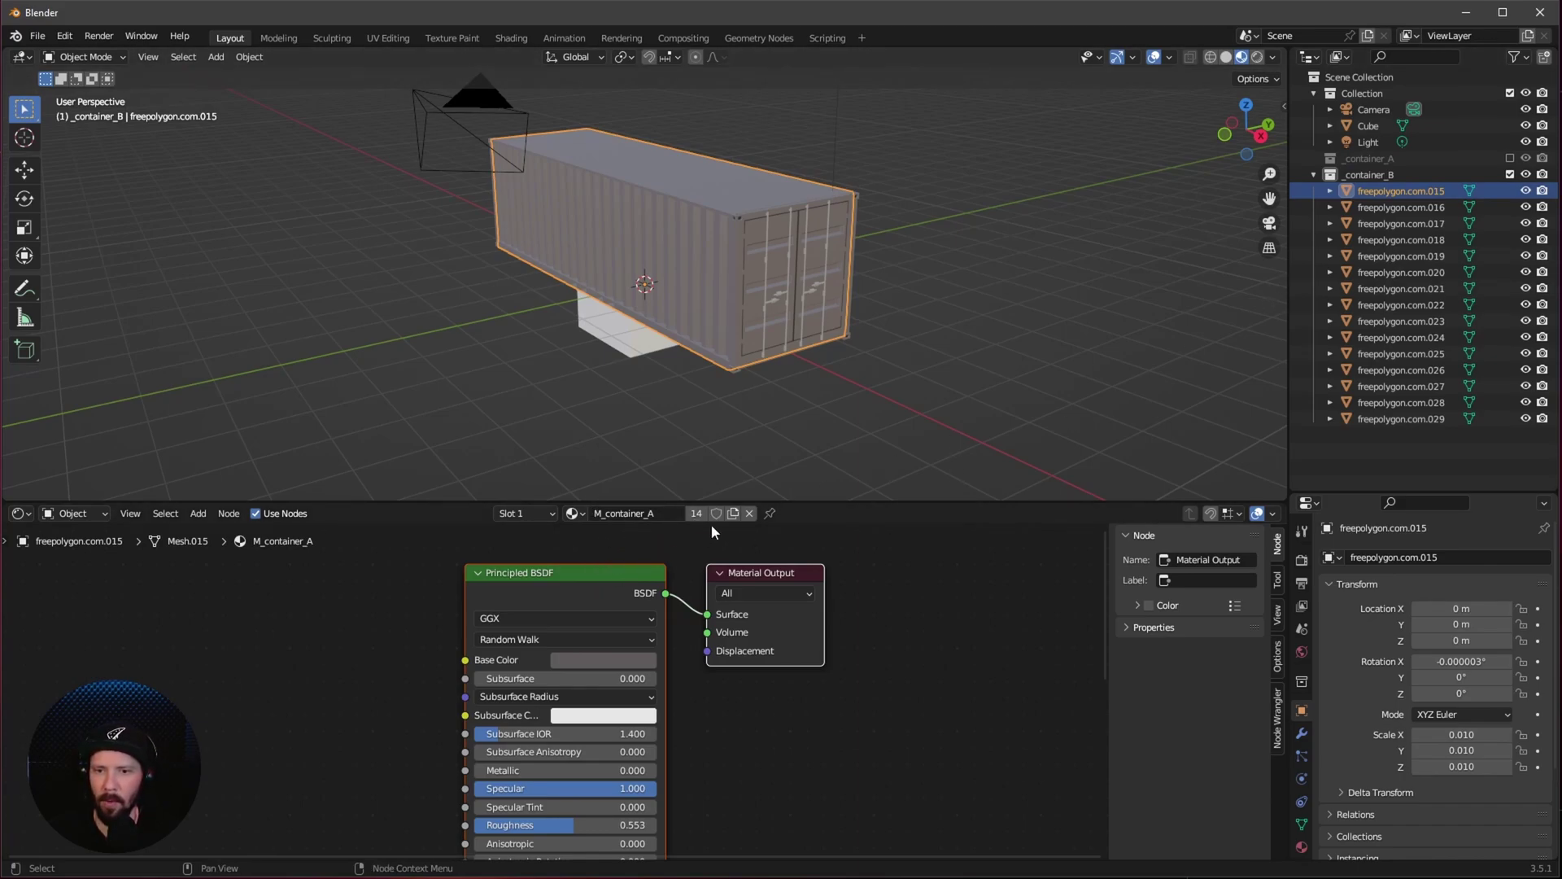
Step: Make a separate copy of the M_container_A material for the selected object and name it M_container_B
click(731, 514)
click(667, 516)
drag(659, 514, 723, 508)
text(B)
key(Return)
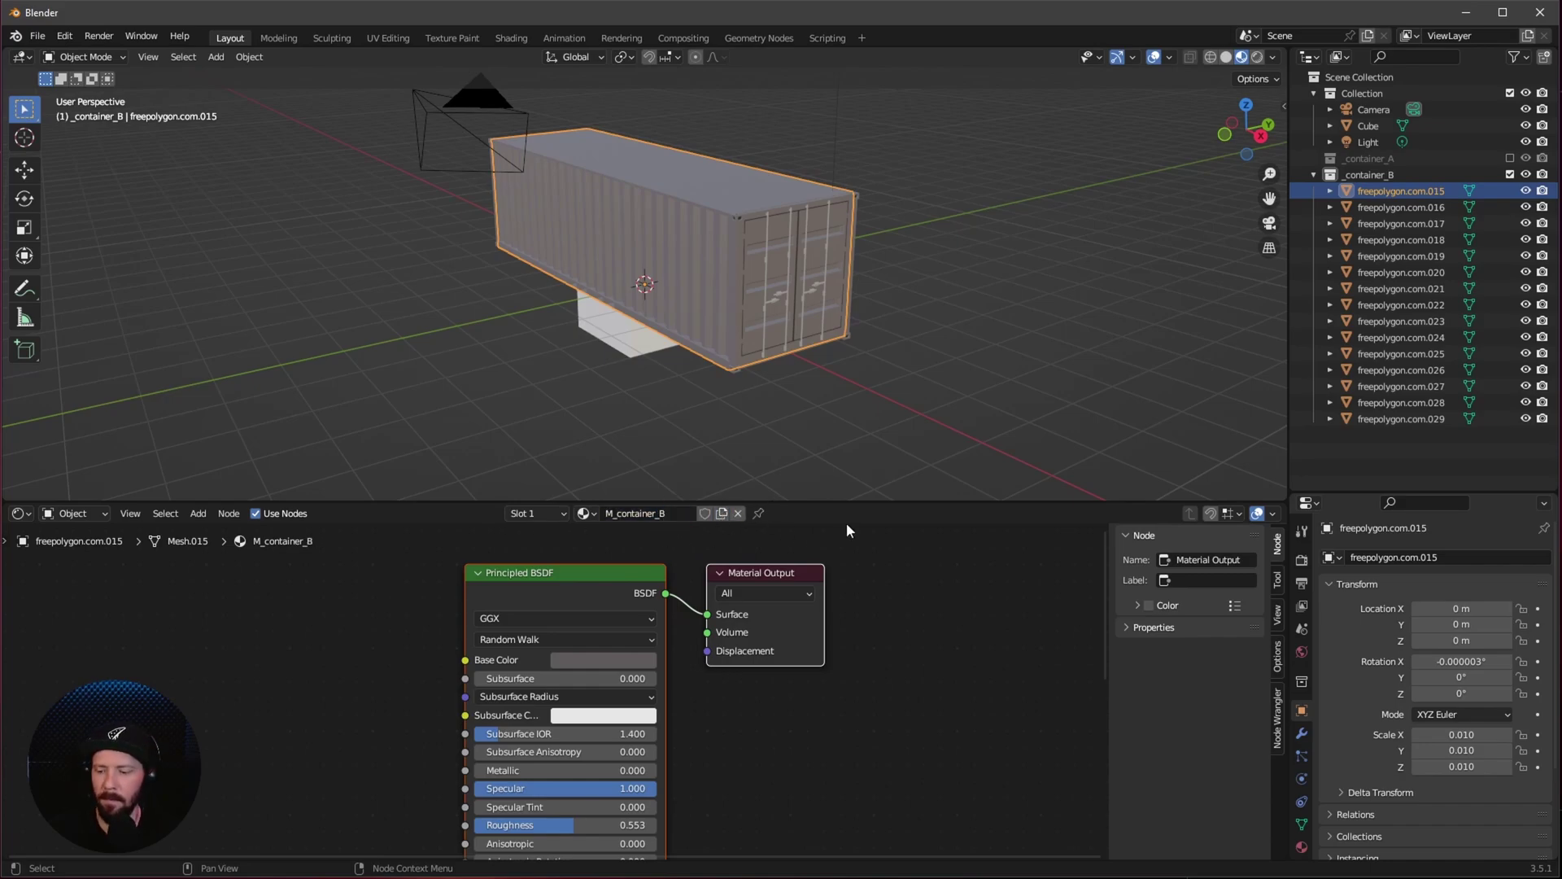
Step: Set the base color of the M_container_B material to black
click(620, 661)
drag(691, 471, 695, 562)
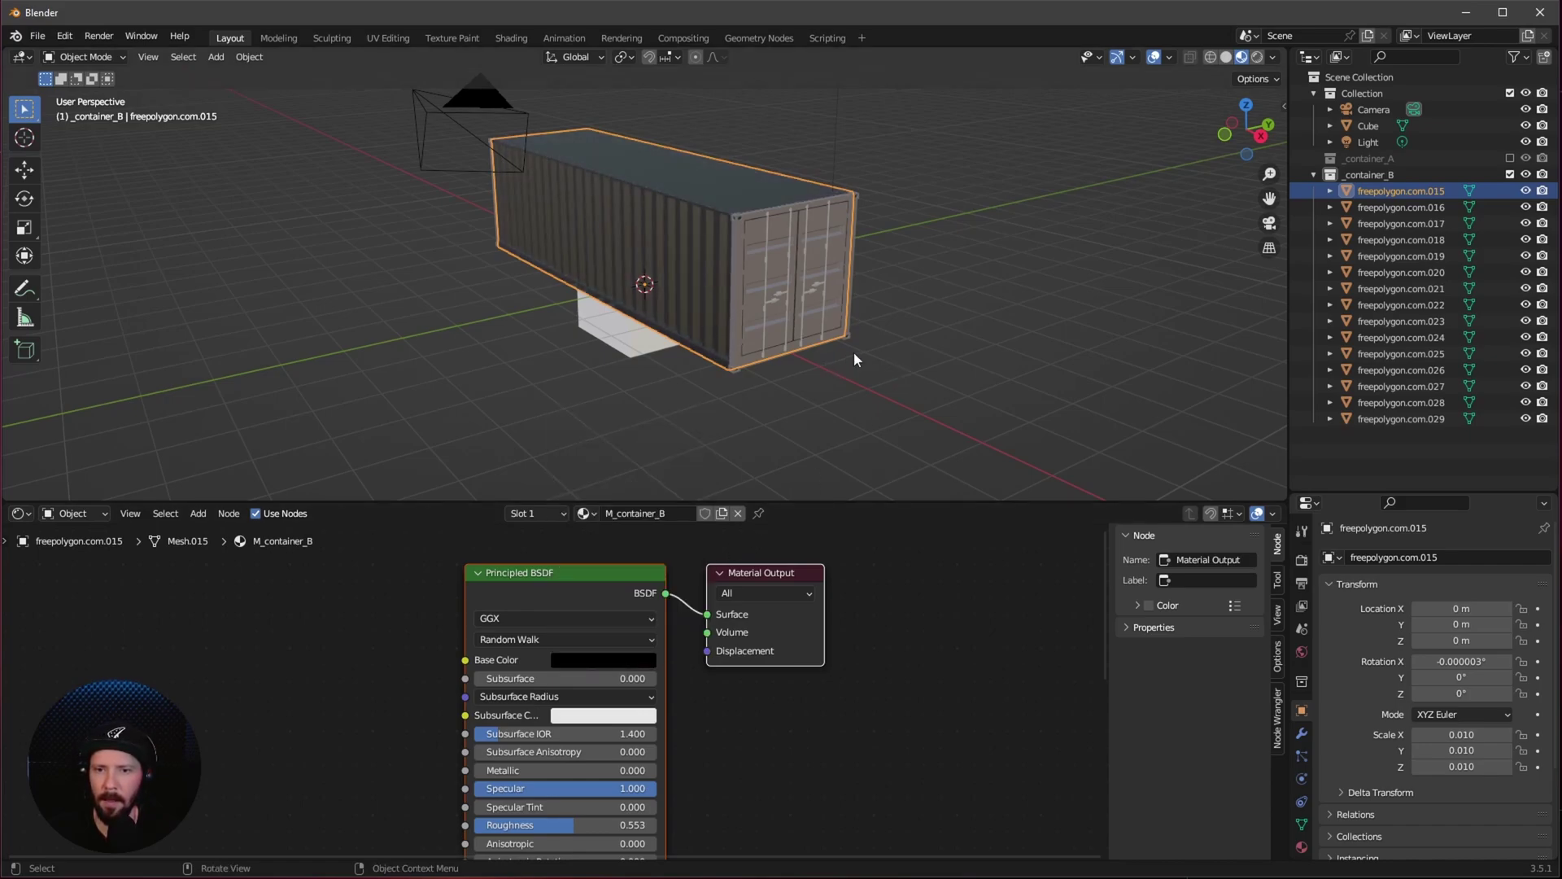
middle_drag(889, 352, 789, 363)
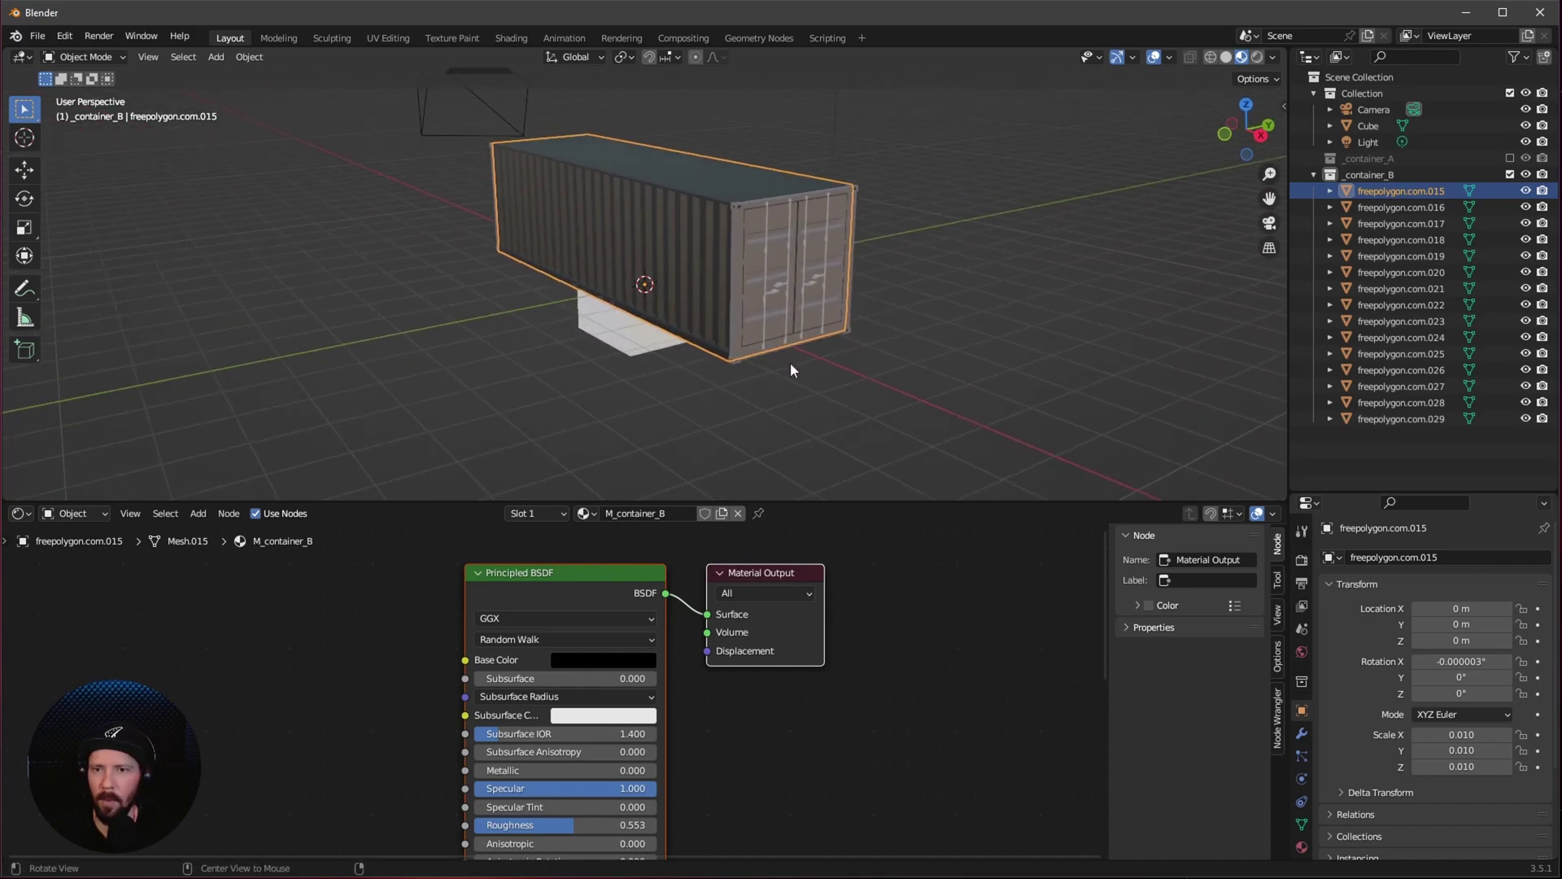
Step: Search the add-ons in the preferences for "mater" and check whether Material Utilities is enabled
click(64, 36)
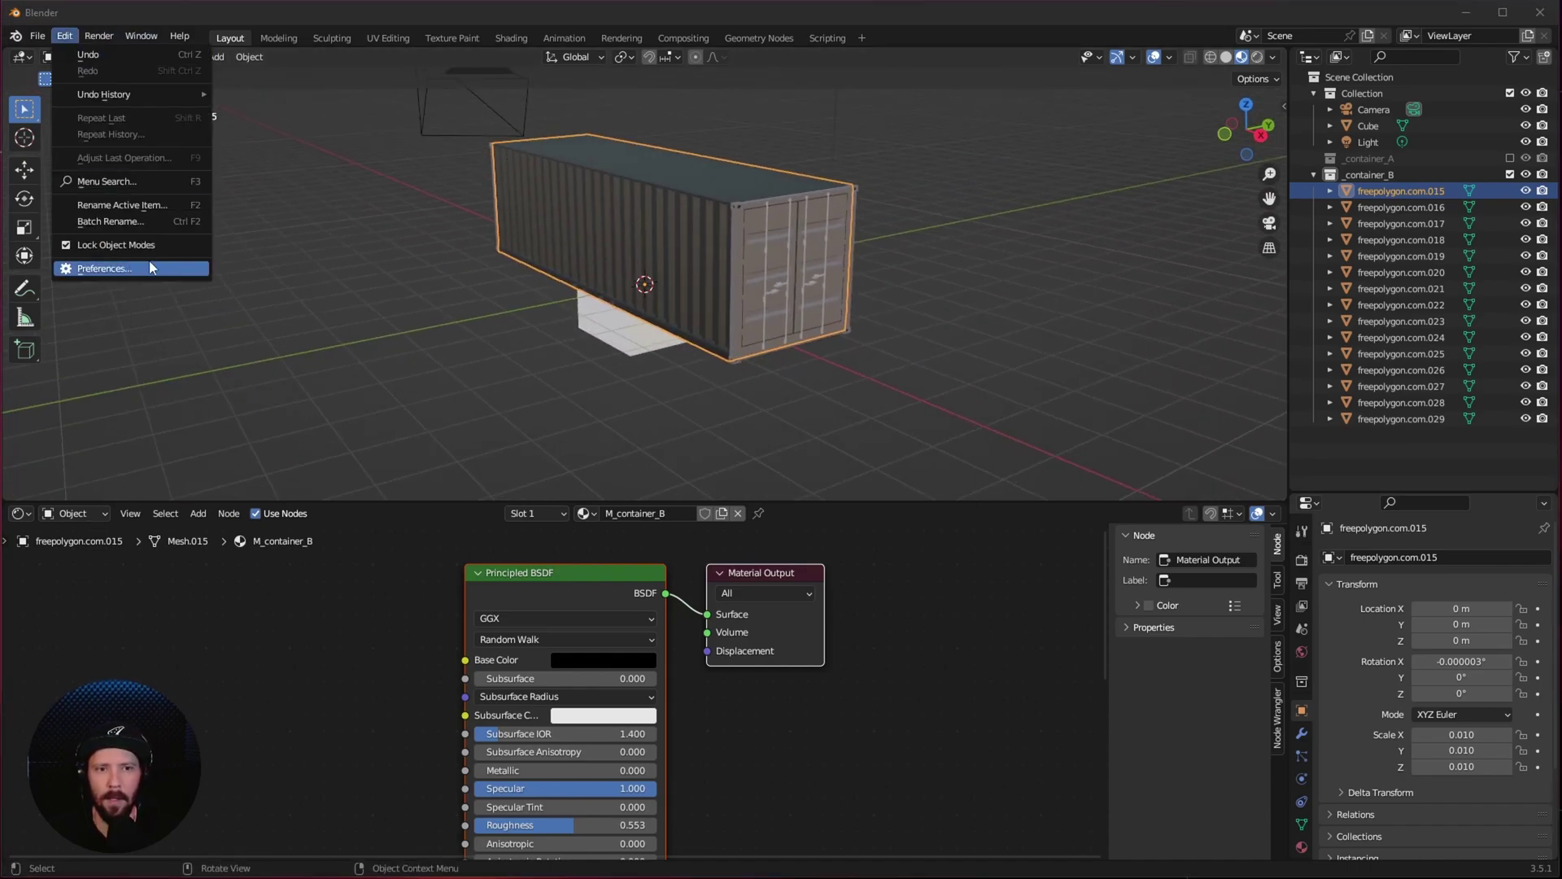
click(148, 268)
drag(239, 44, 524, 97)
click(601, 144)
text(ma)
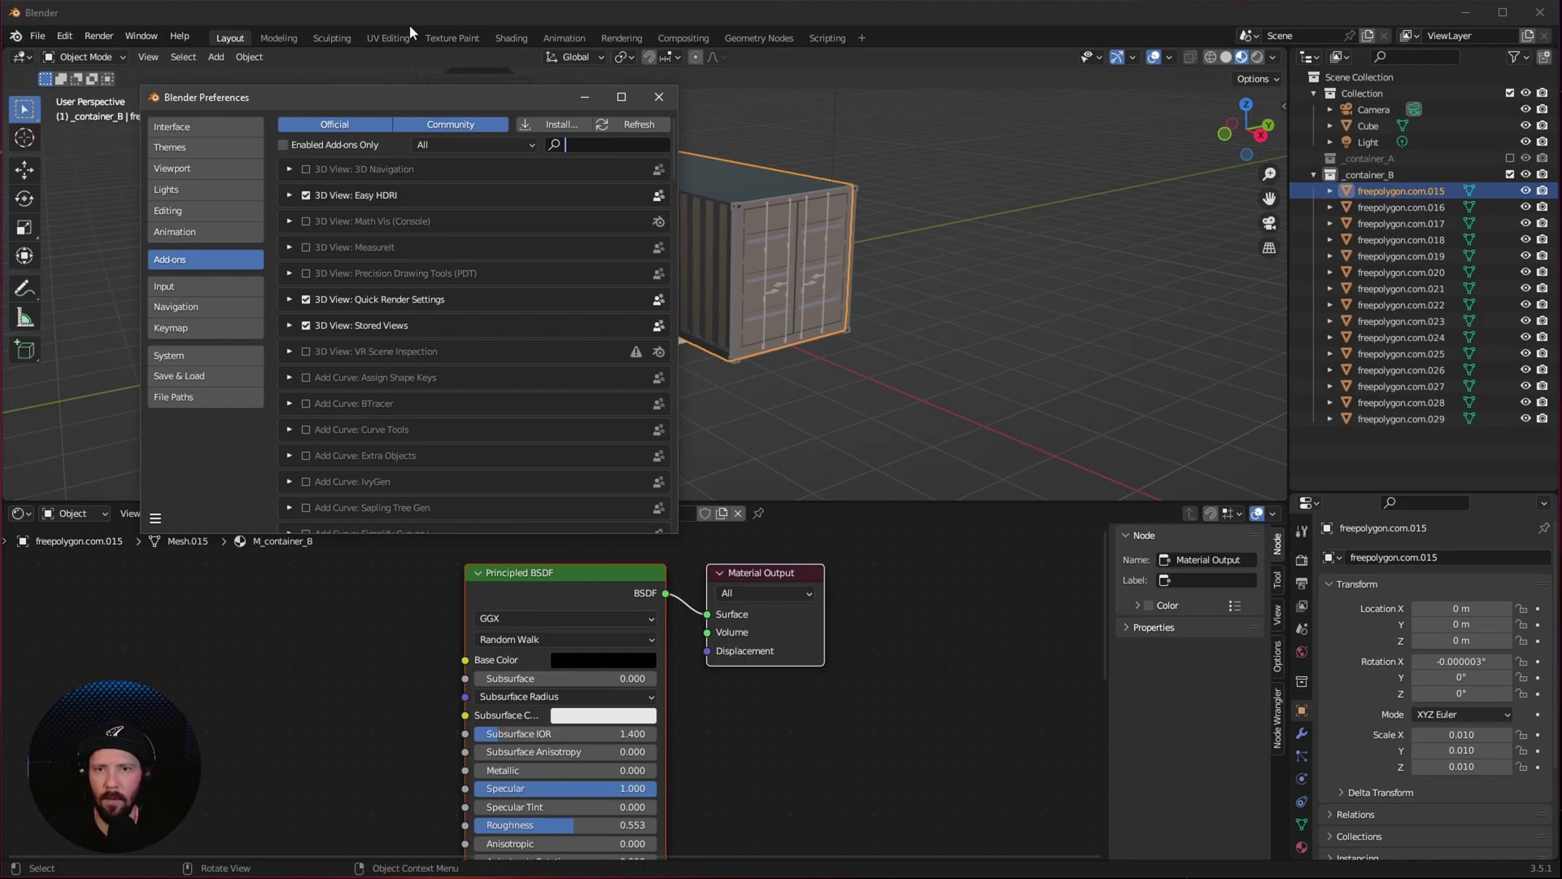
text(ter)
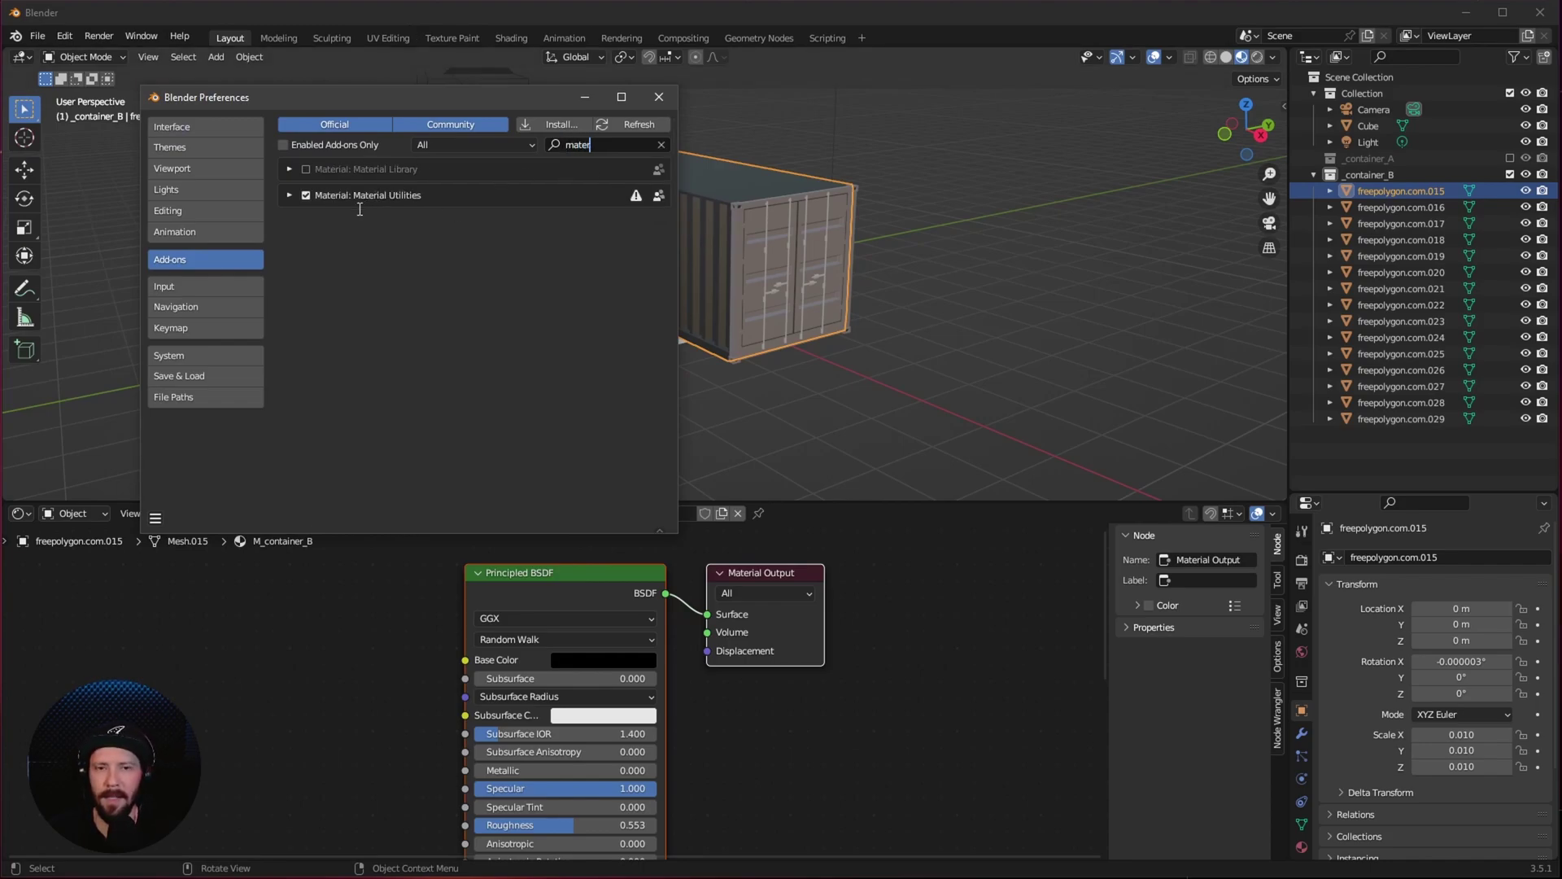
click(659, 97)
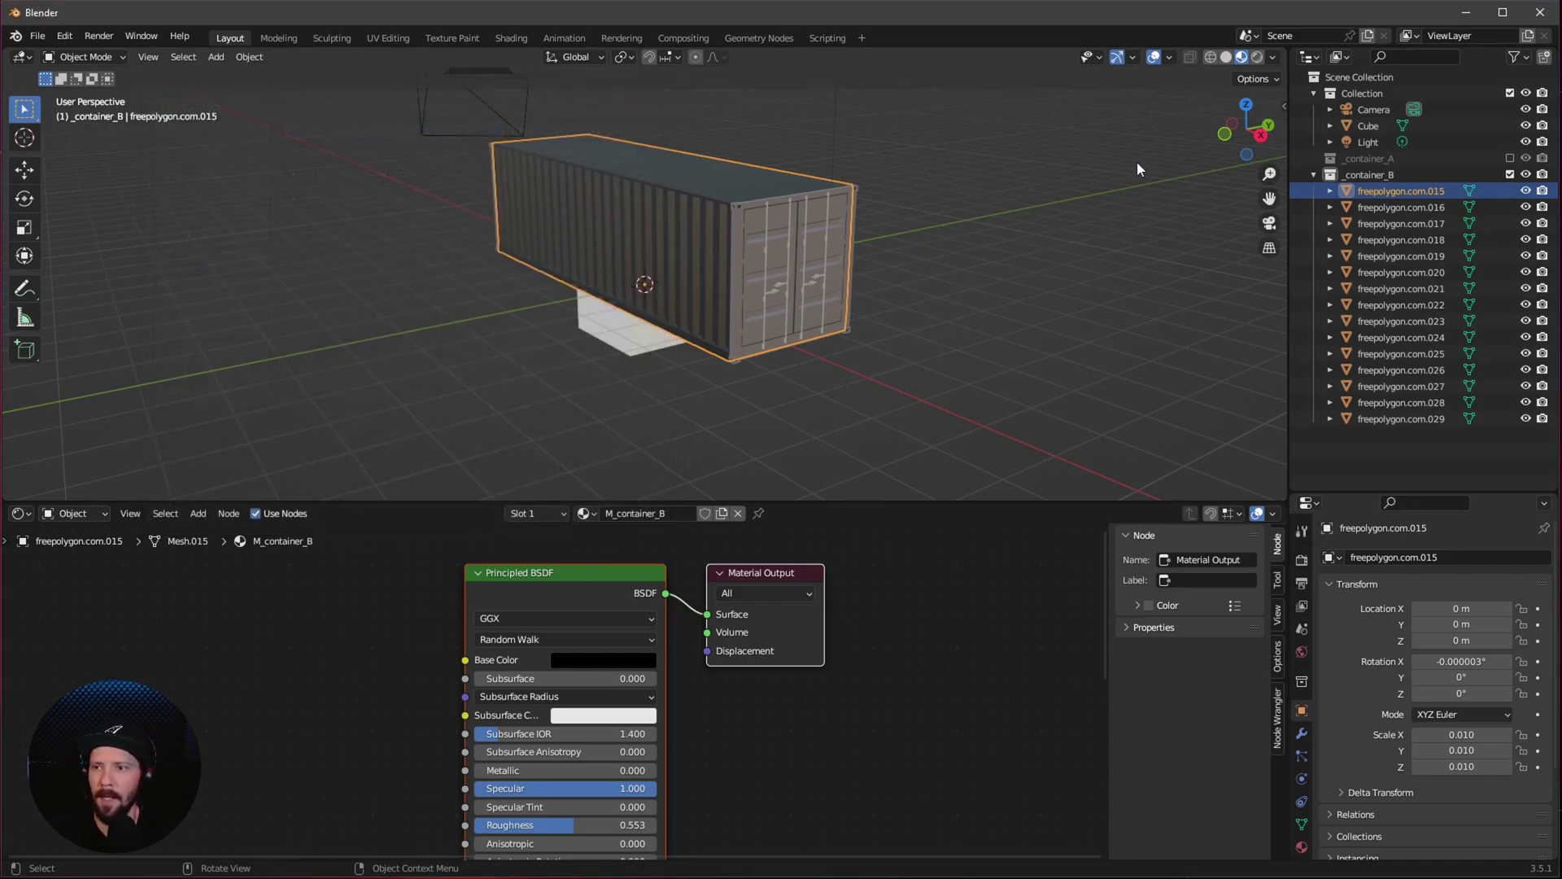
Step: Try to assign a material to the selected container object with Material Utilities, using the override all assigned slots option
key(shift+q)
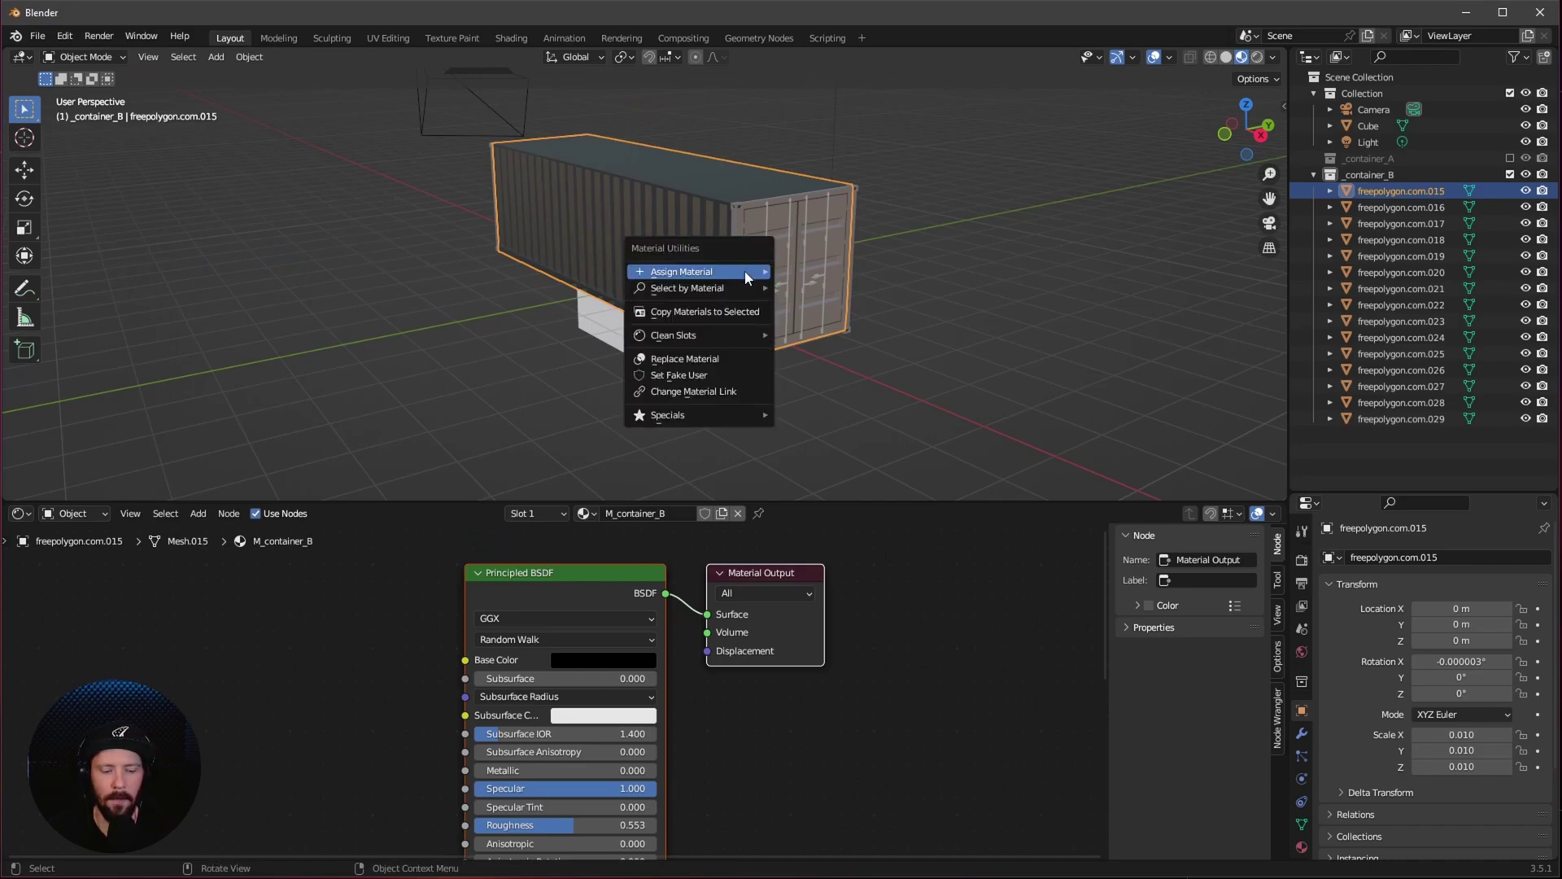
mouse_move(744, 271)
click(808, 273)
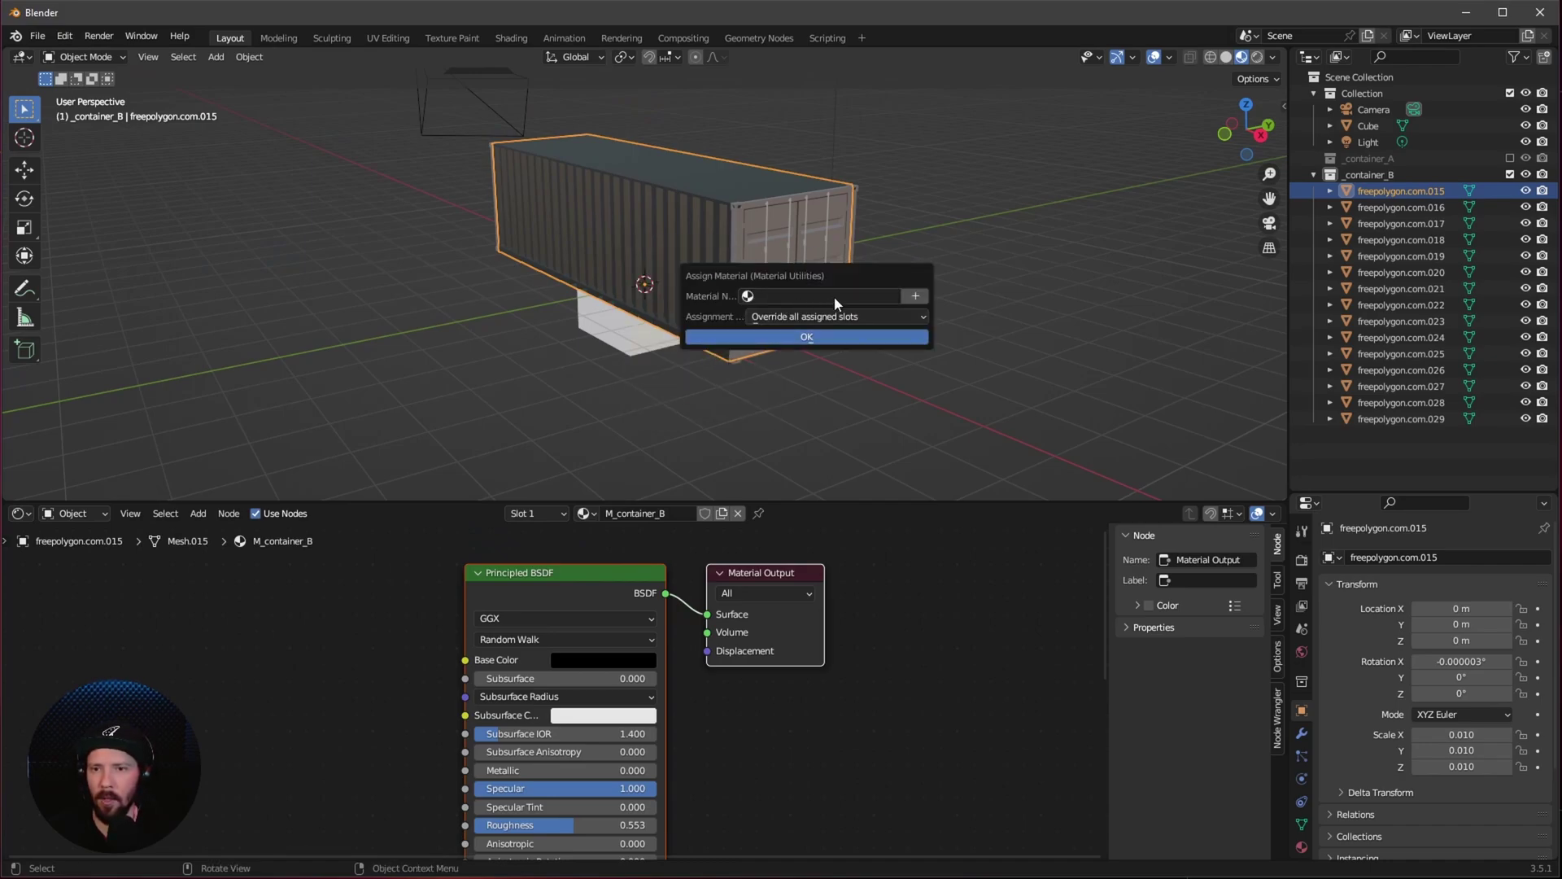
click(792, 297)
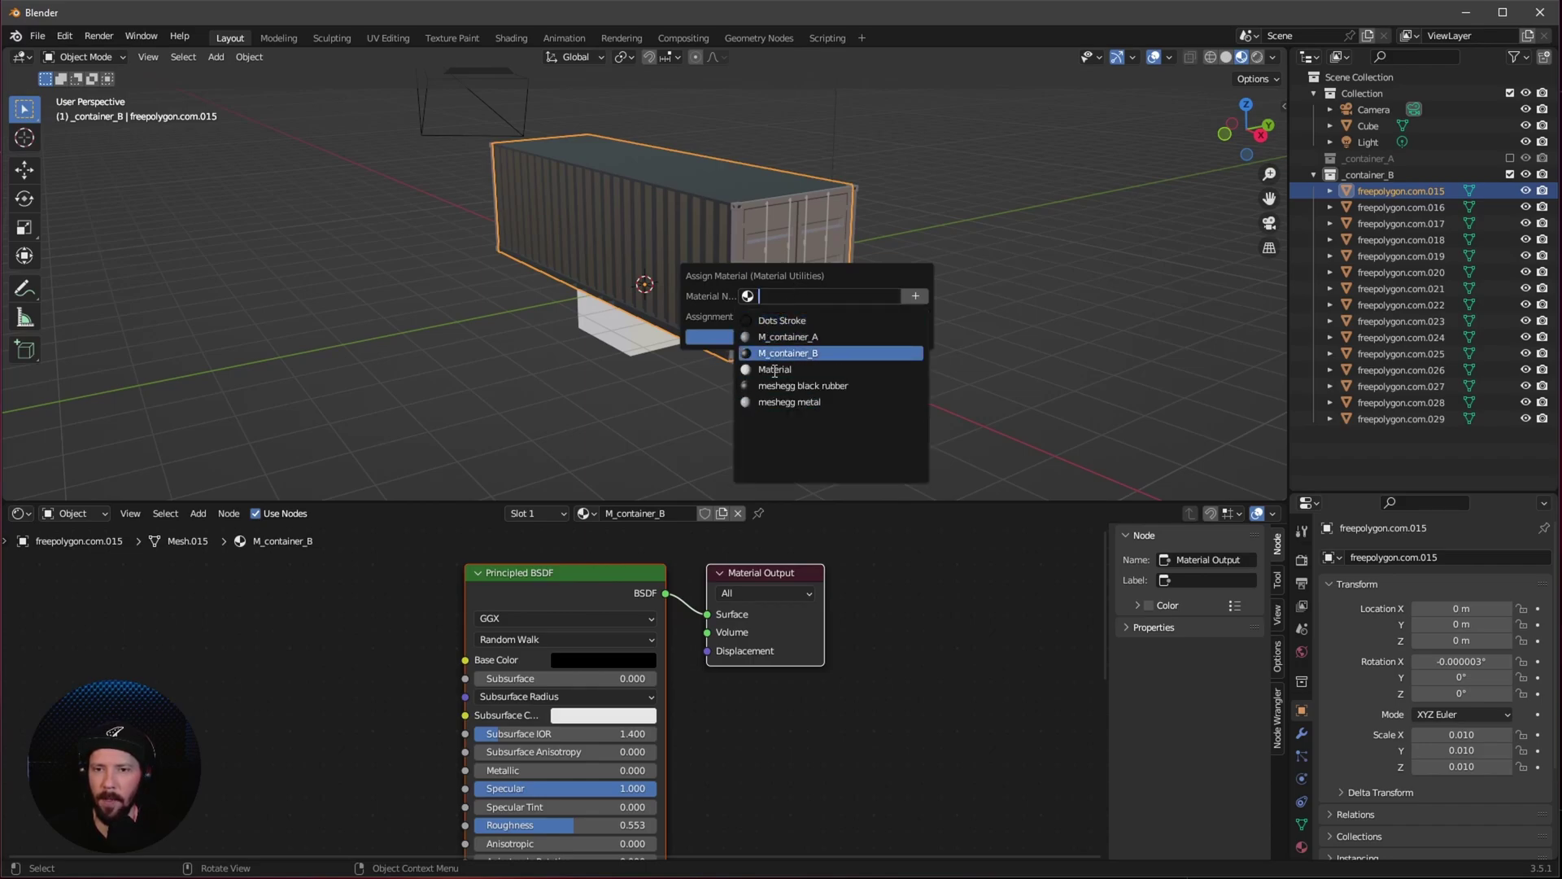
click(803, 271)
click(805, 338)
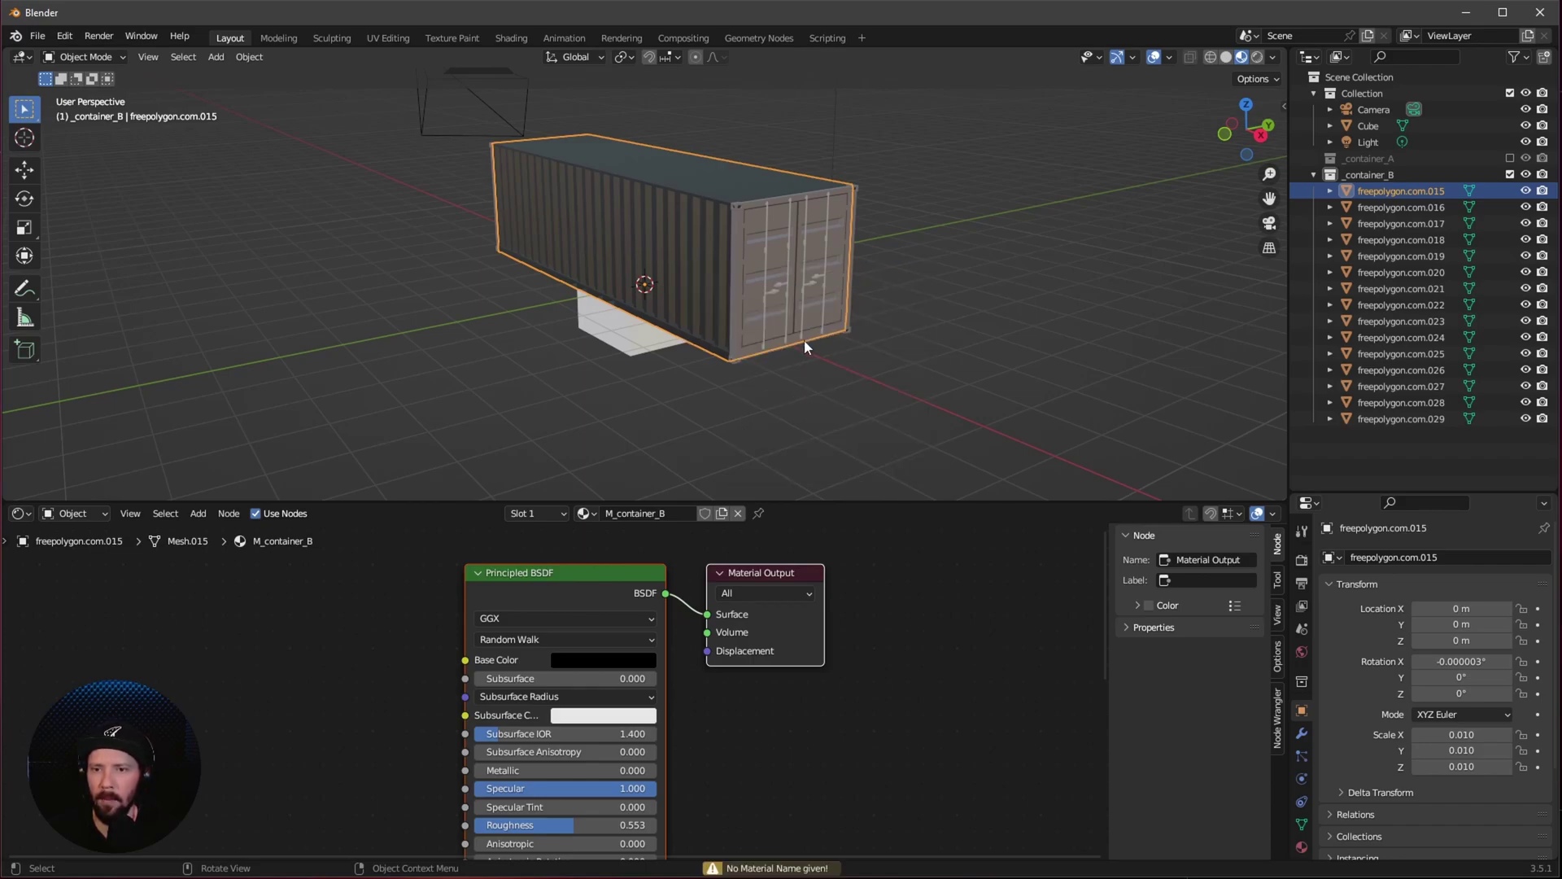
Step: Assign the M_container_B material to objects freepolygon.com.016 through freepolygon.com.029 with Material Utilities
click(1388, 207)
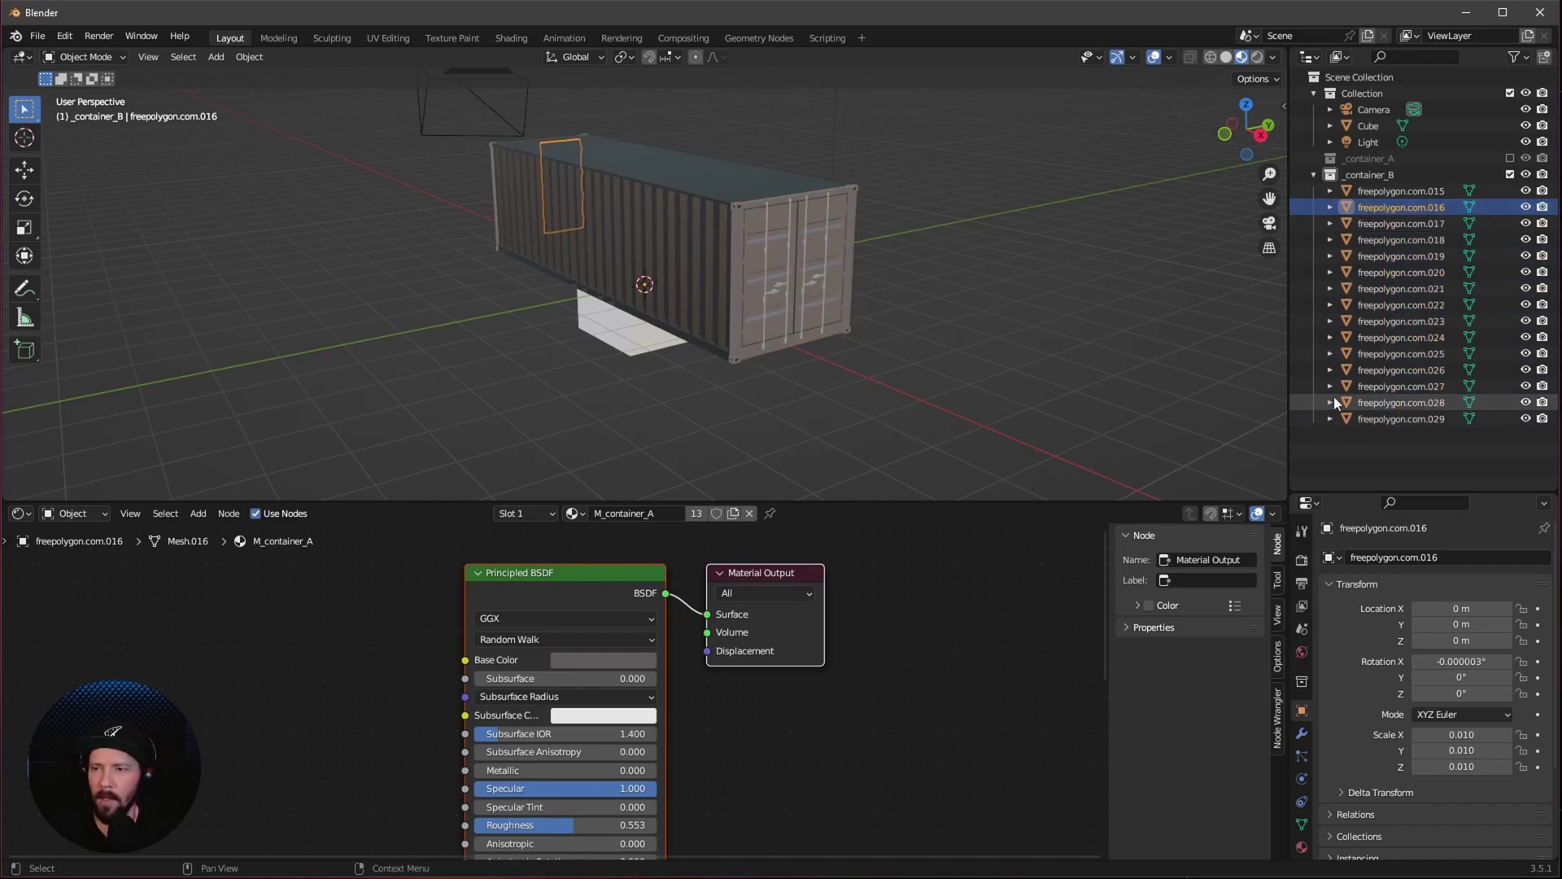
shift+click(1385, 419)
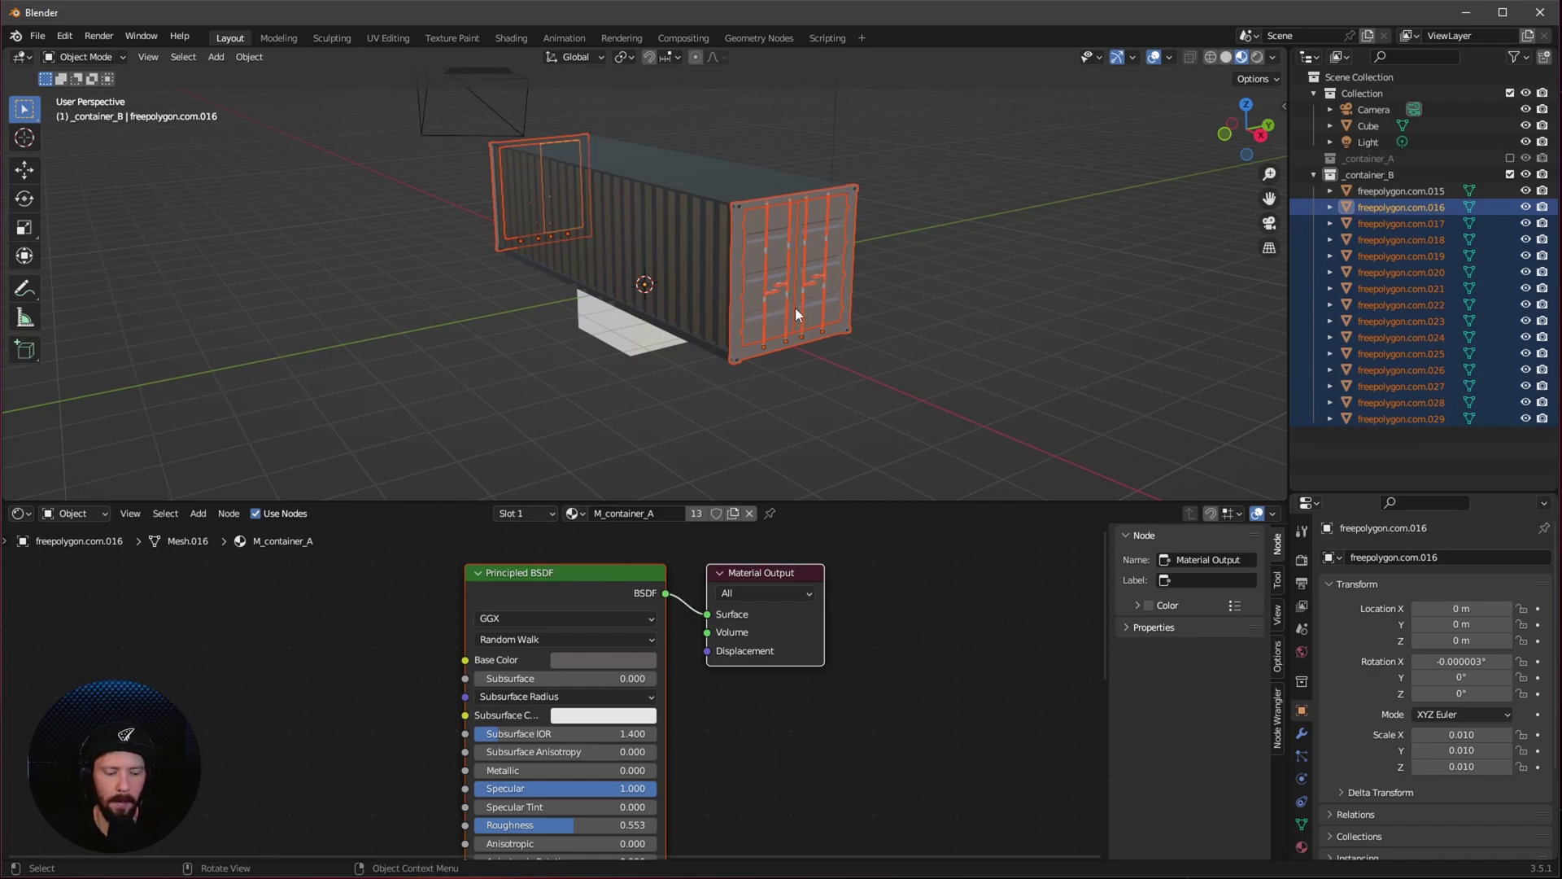
key(shift+q)
mouse_move(797, 307)
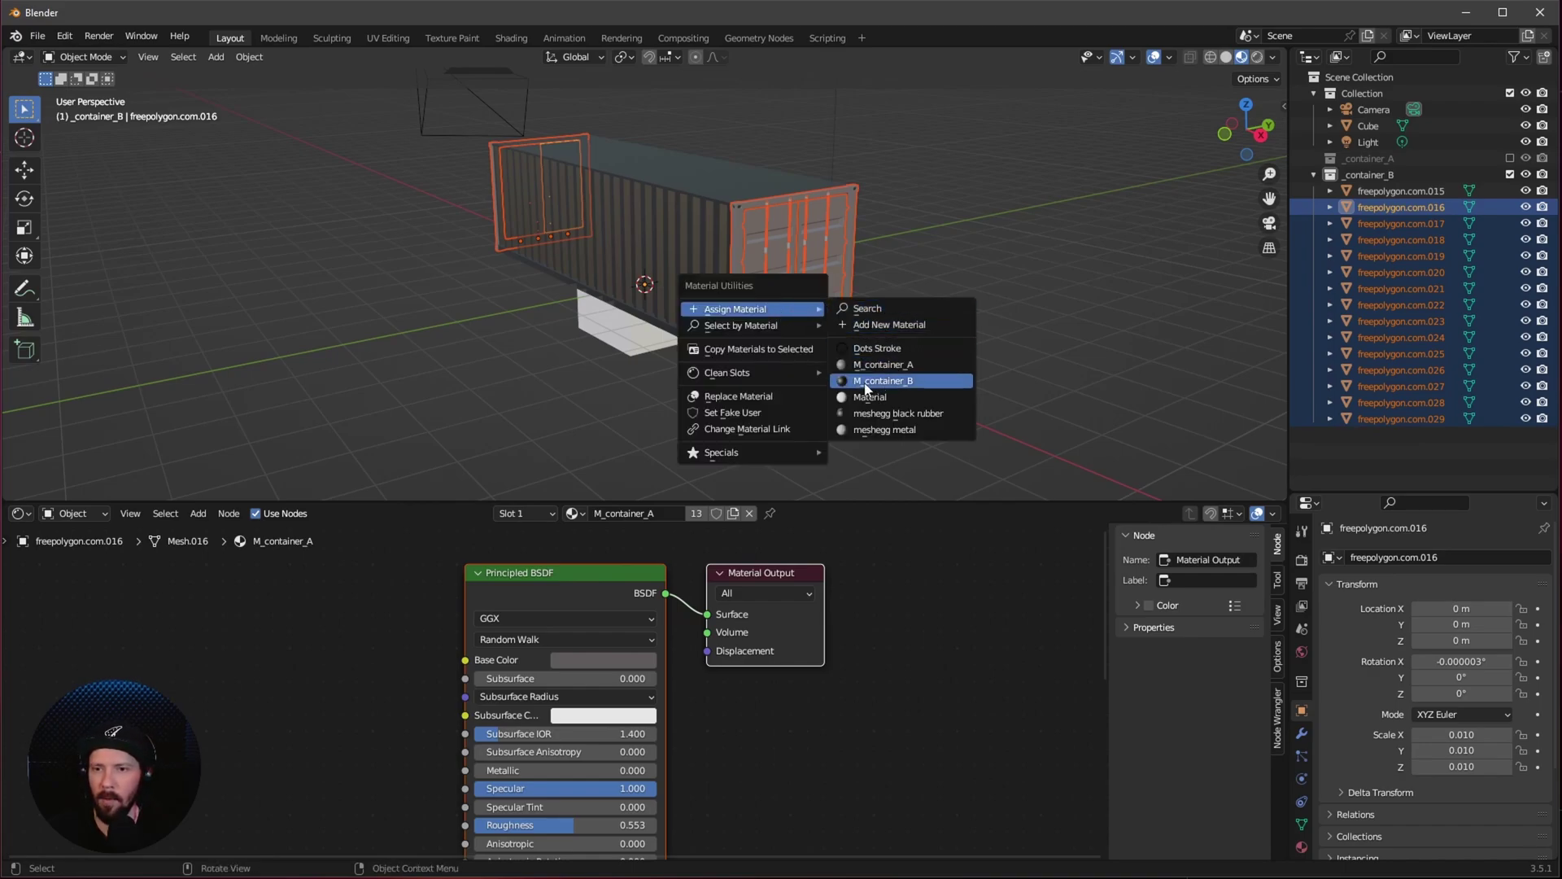
click(900, 384)
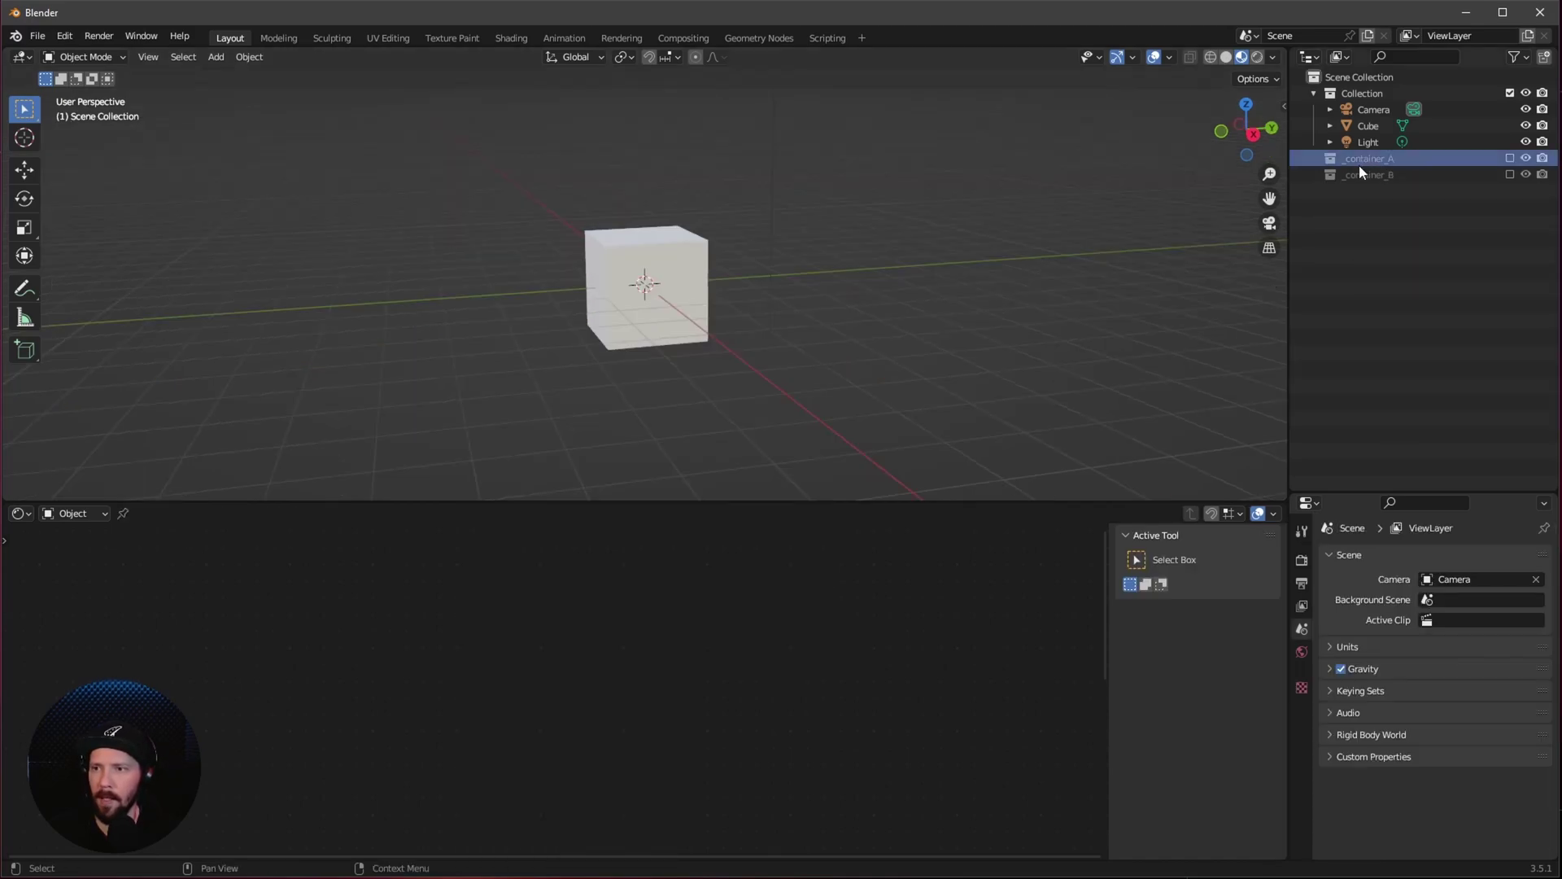
Step: Create scene instances of the _container_A and _container_B collections
right_click(1358, 165)
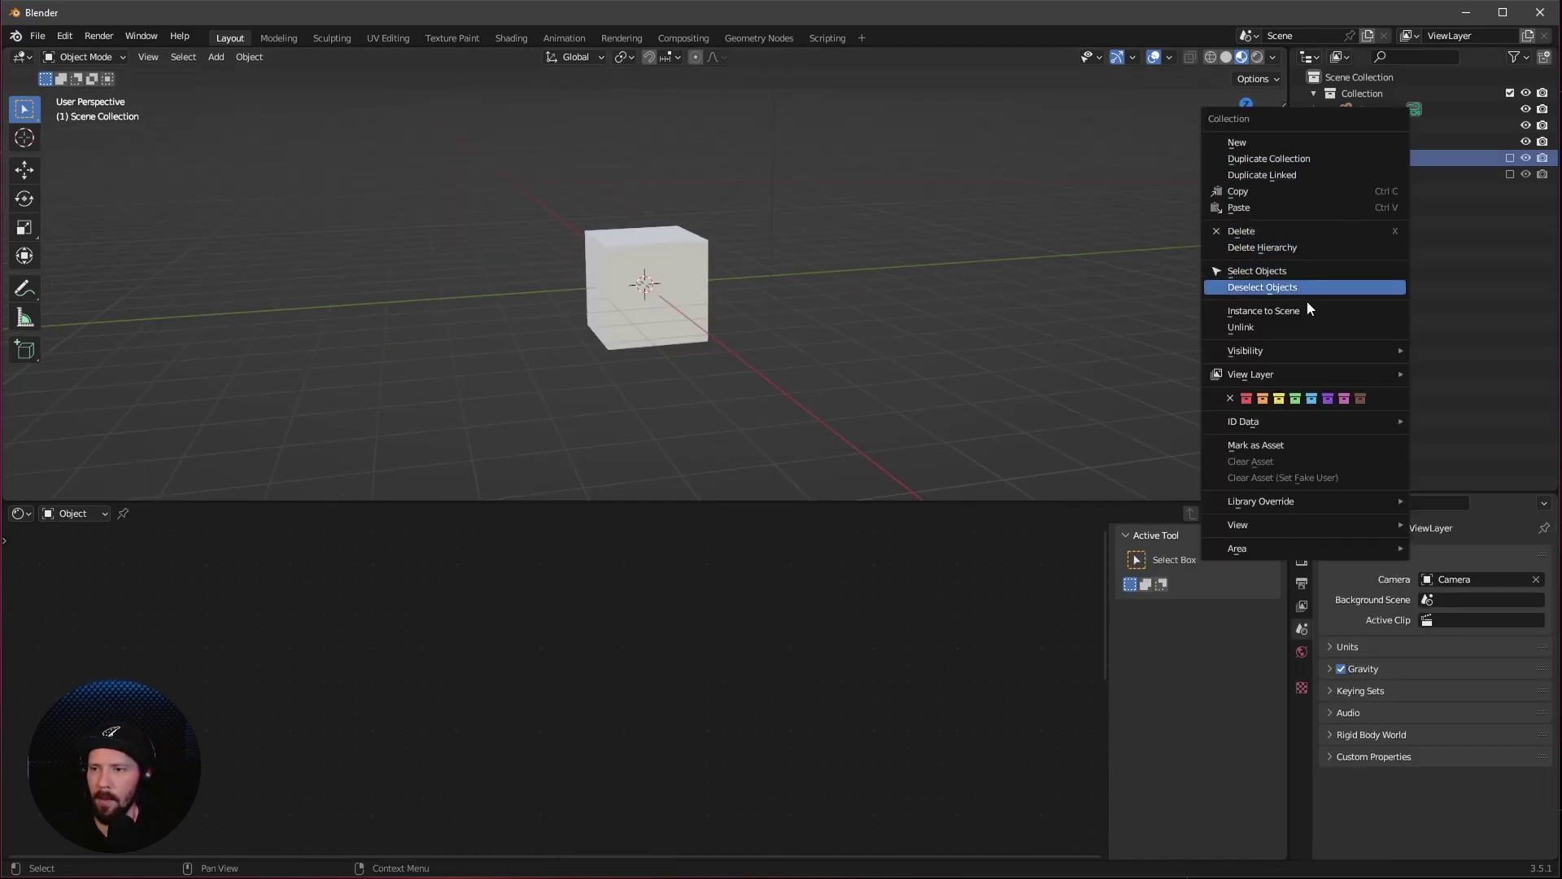
click(1325, 316)
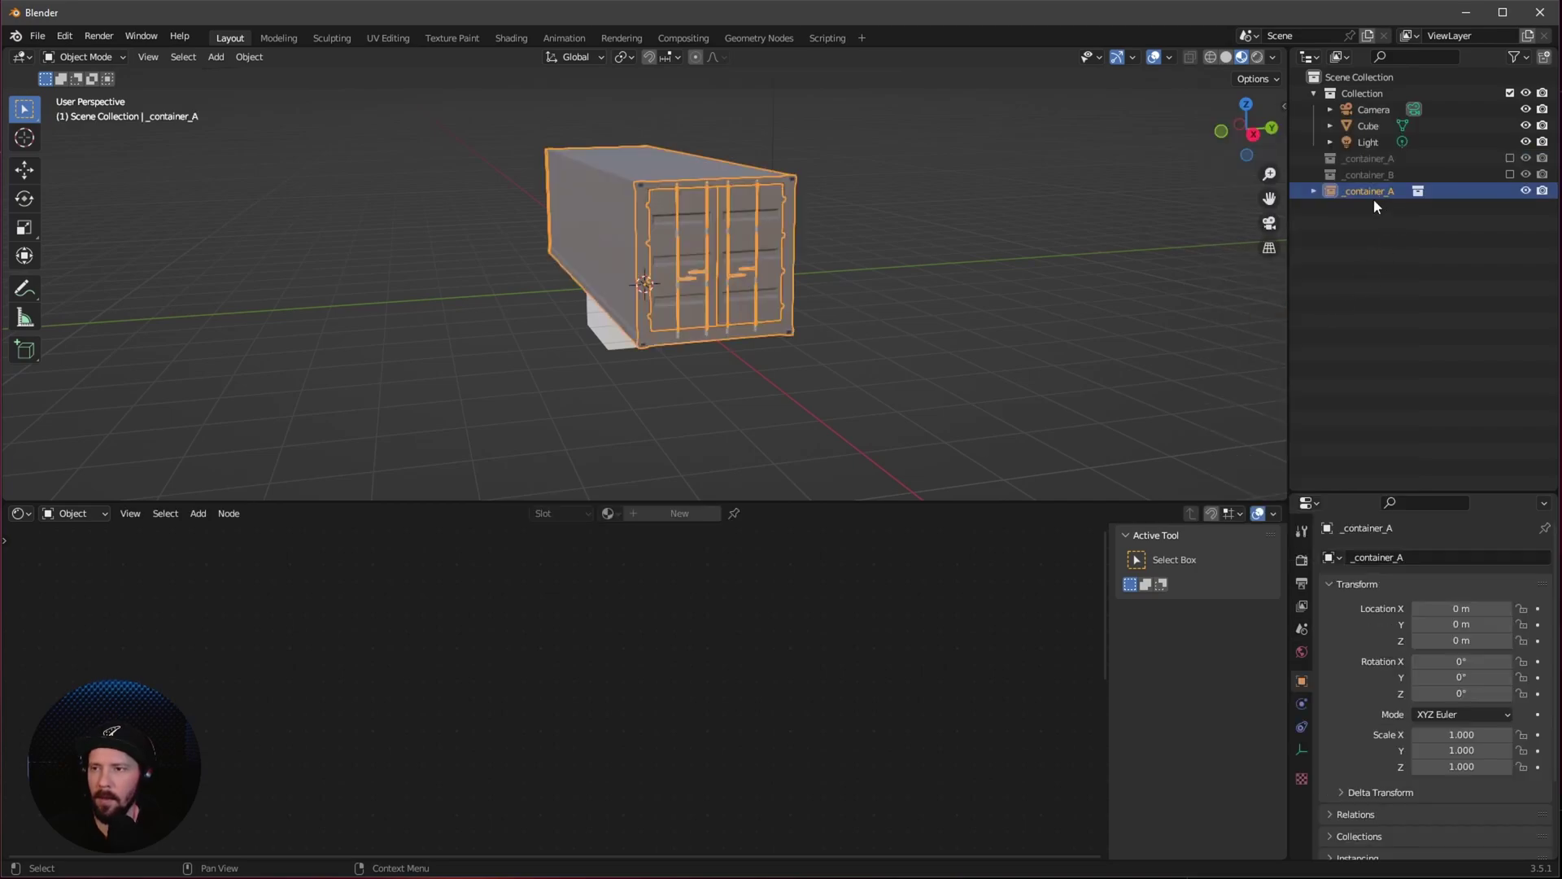
click(1378, 179)
right_click(1379, 179)
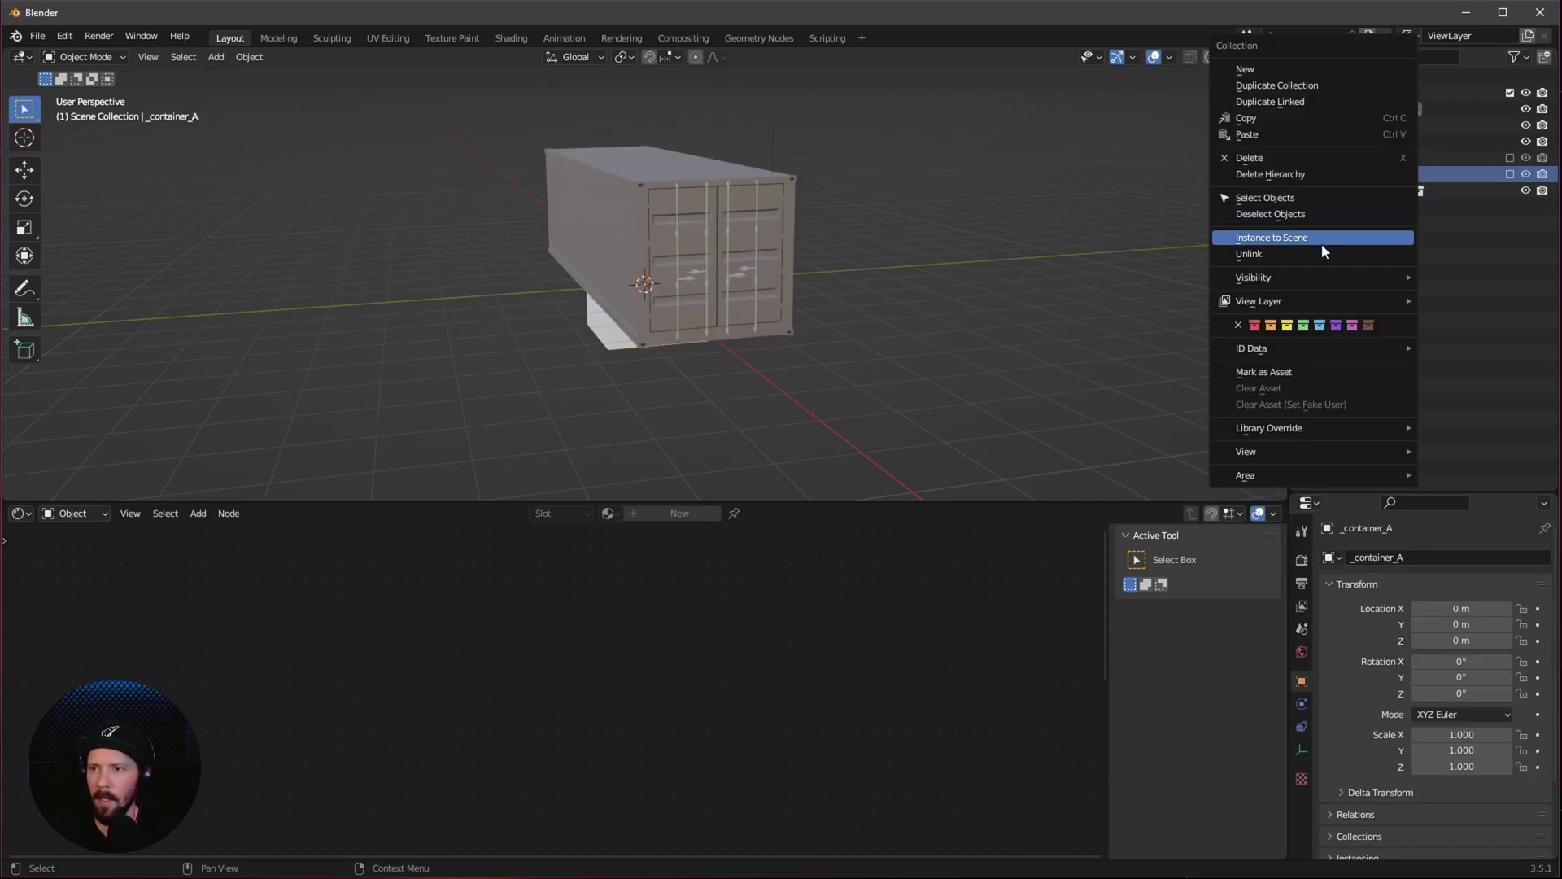
click(1320, 240)
click(1365, 277)
Step: Move both container instances into a new collection named _container_all and exclude that collection from the view layer
click(1368, 190)
ctrl+click(1366, 209)
key(m)
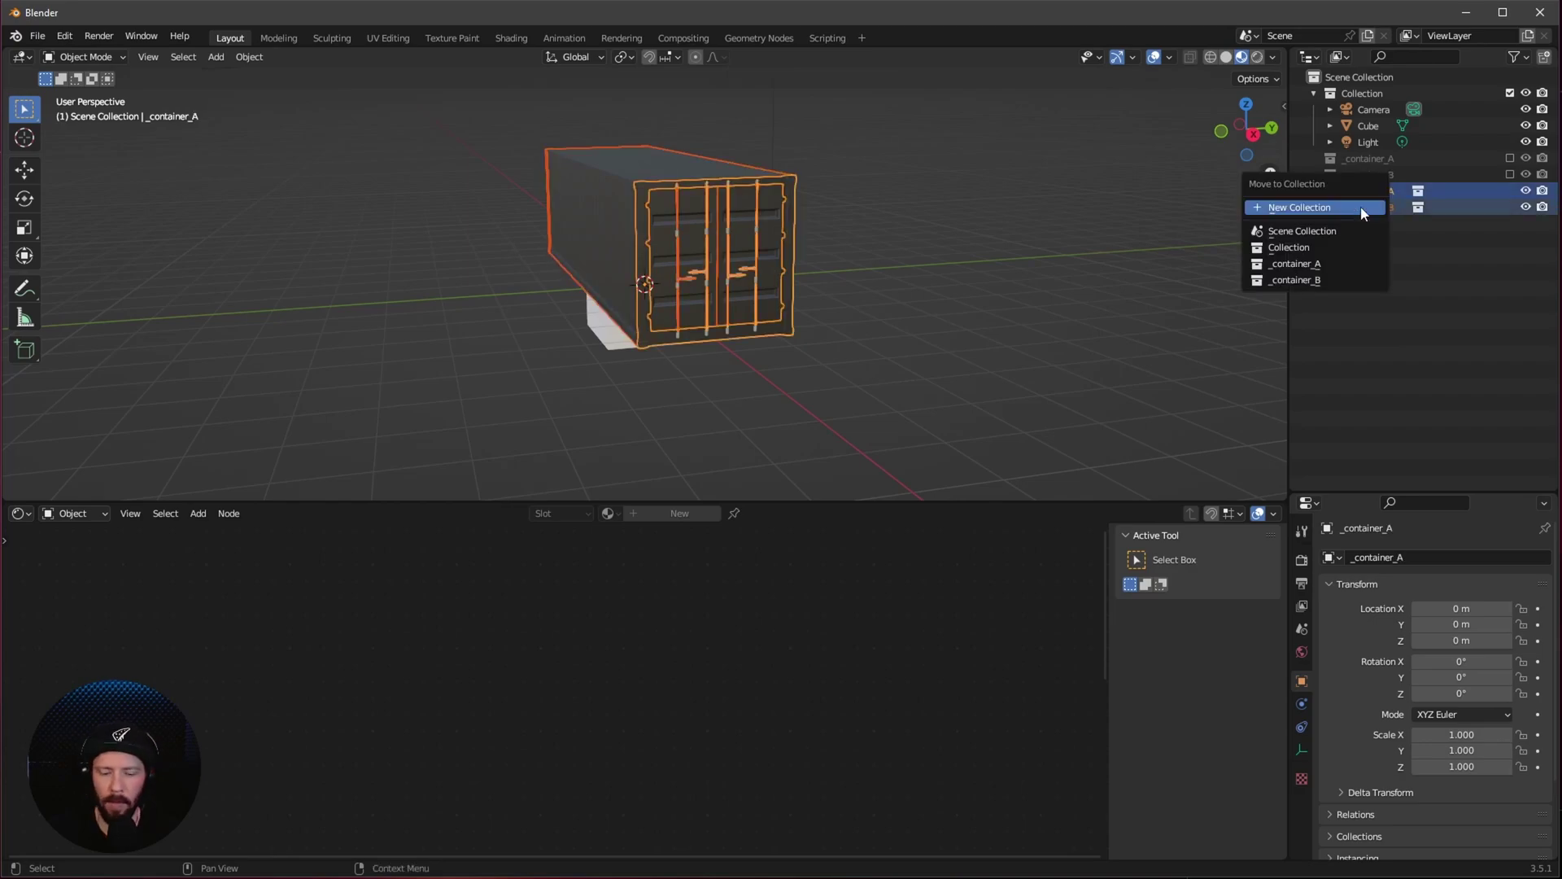
click(1338, 213)
key(BackSpace)
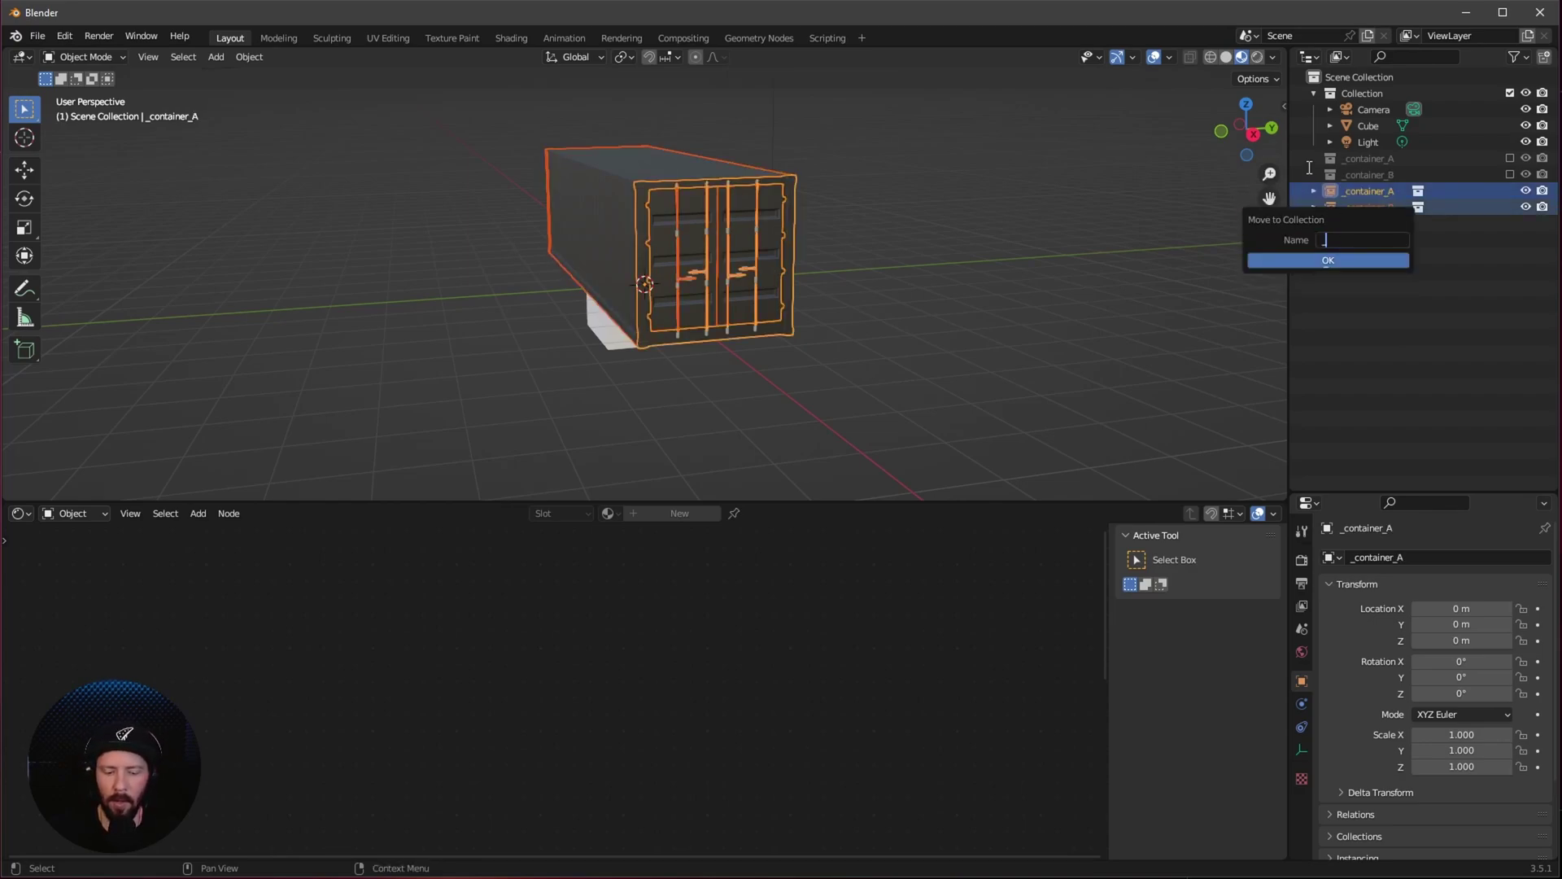
text(_contaiu)
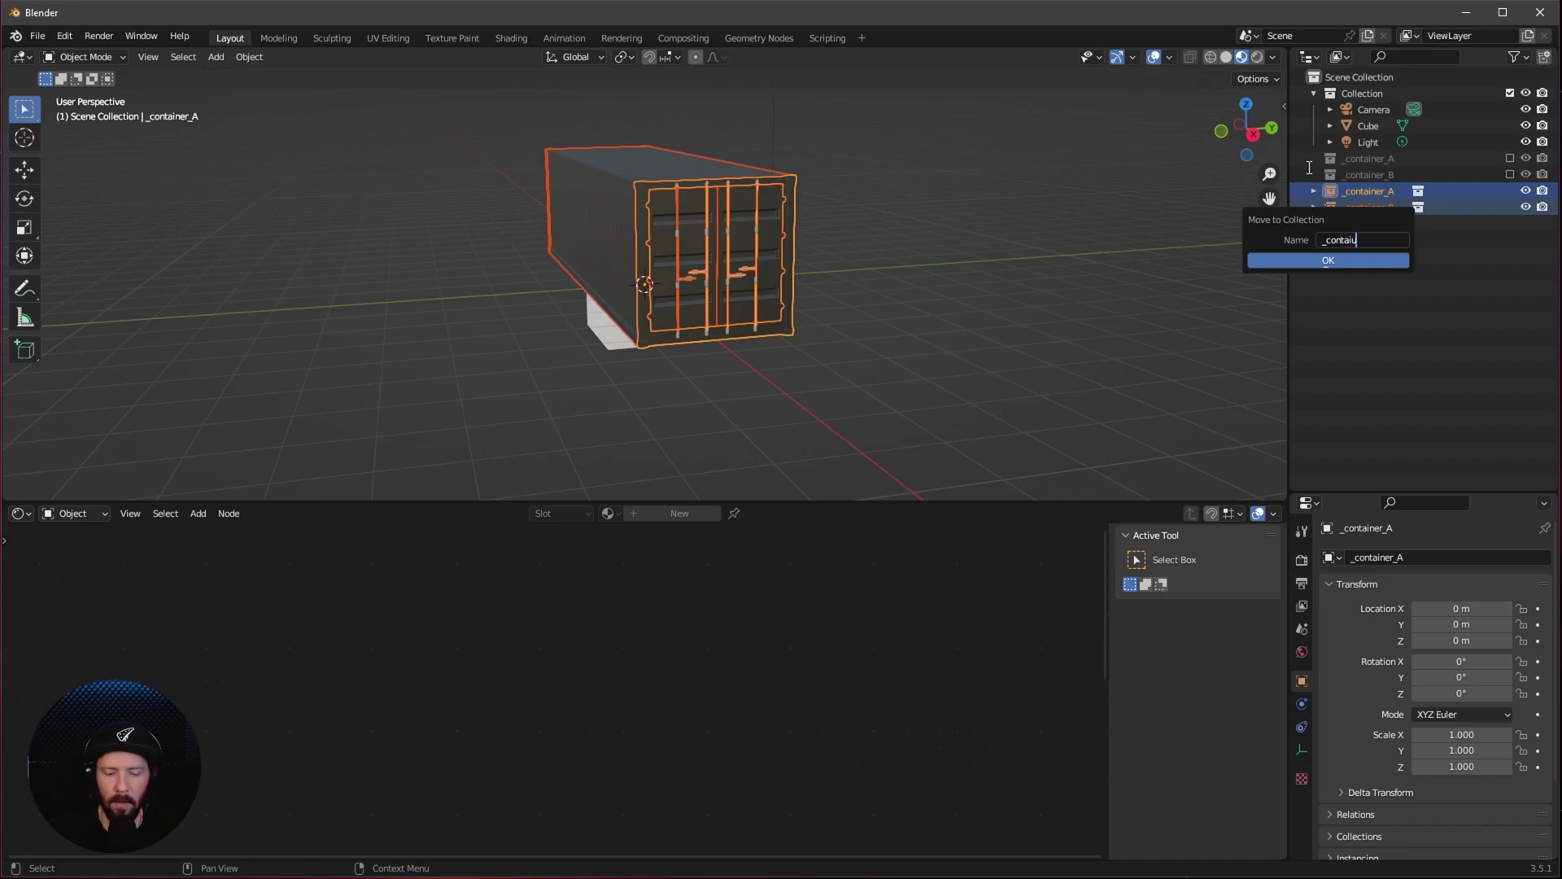
text(ner_all)
key(Return)
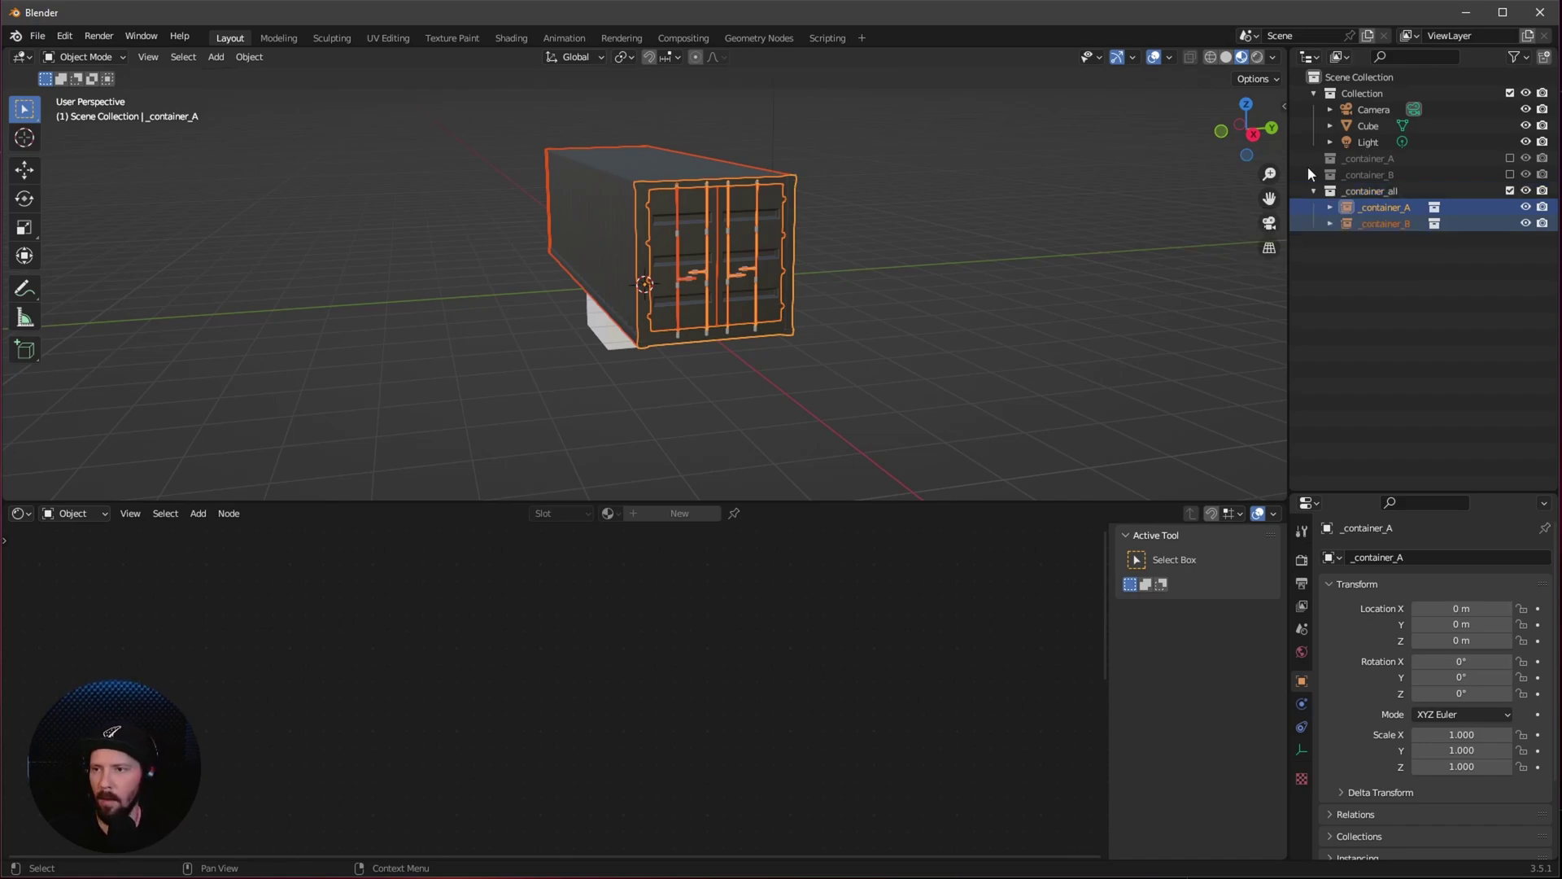
click(1509, 190)
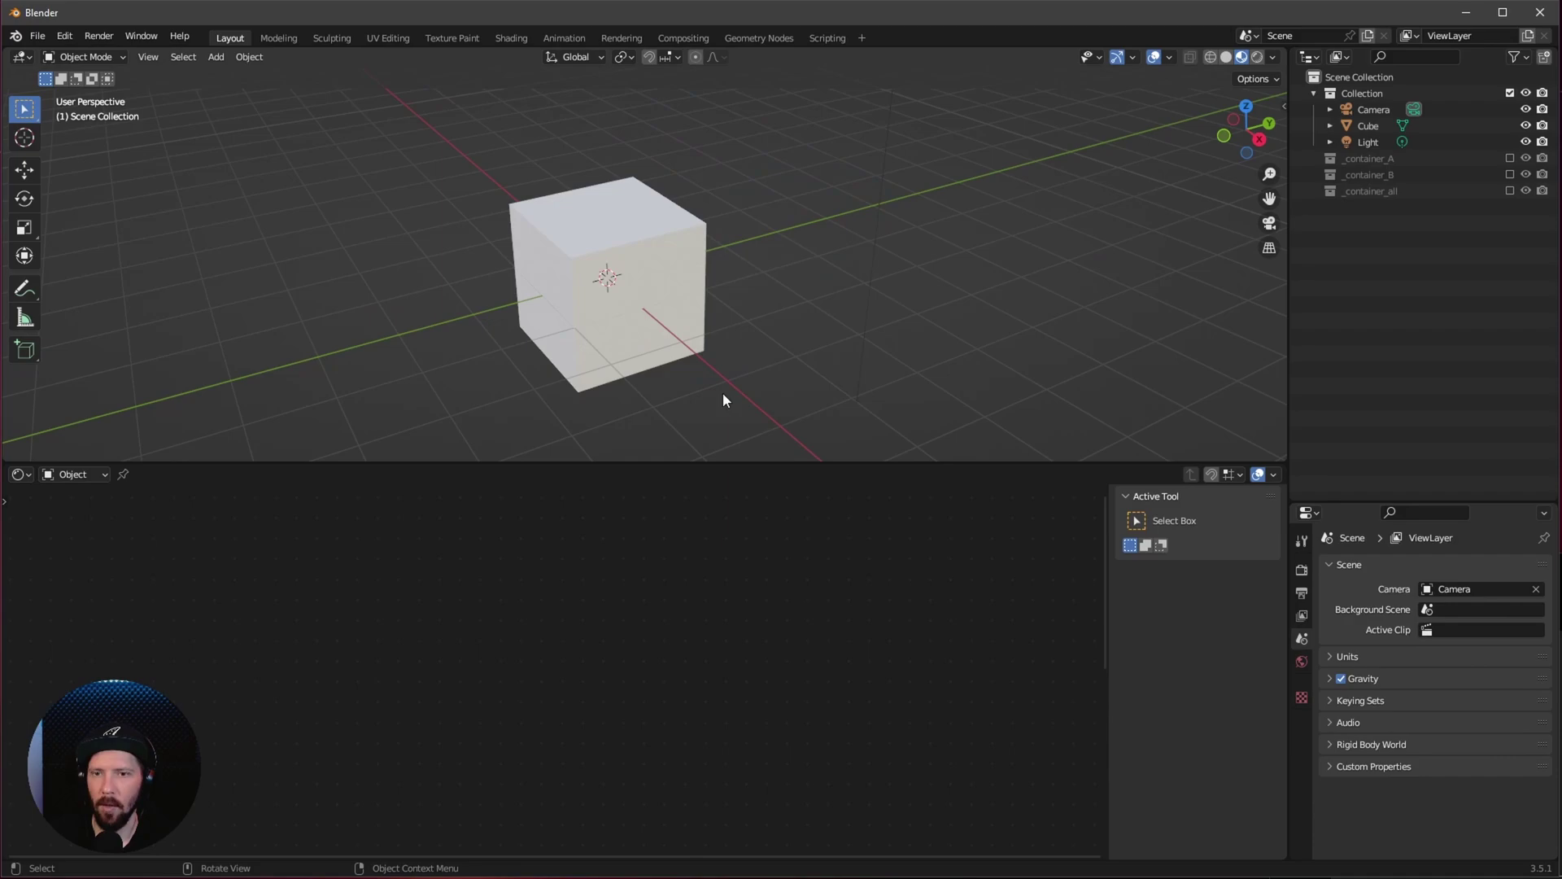
Step: Create a new geometry nodes tree on the cube and name it GN_container
click(638, 304)
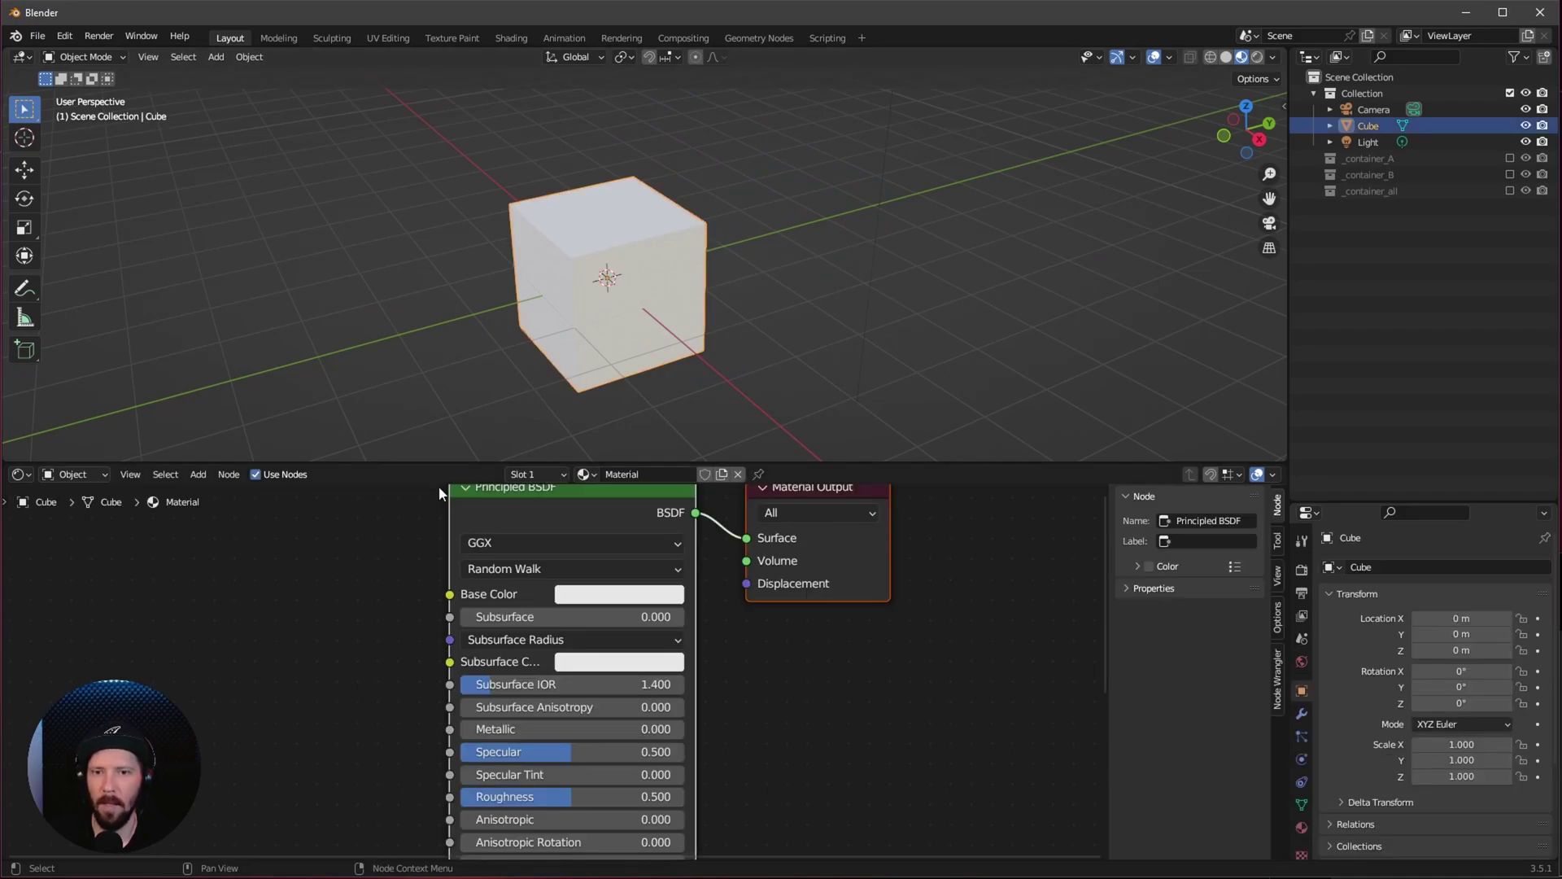
drag(427, 464, 426, 679)
click(761, 39)
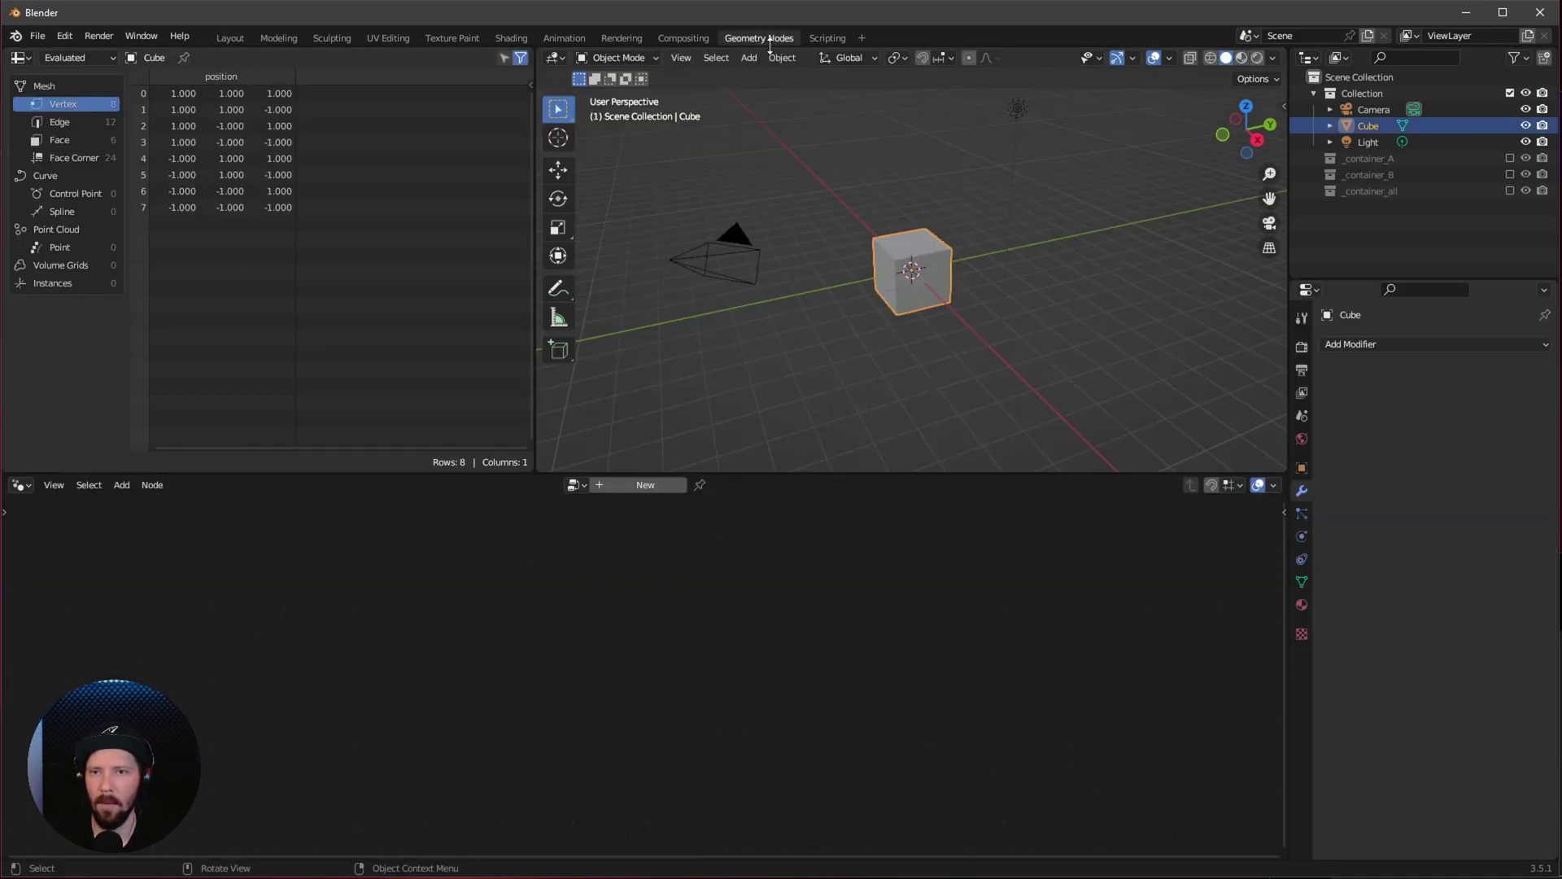
click(601, 487)
double_click(626, 484)
text(GN)
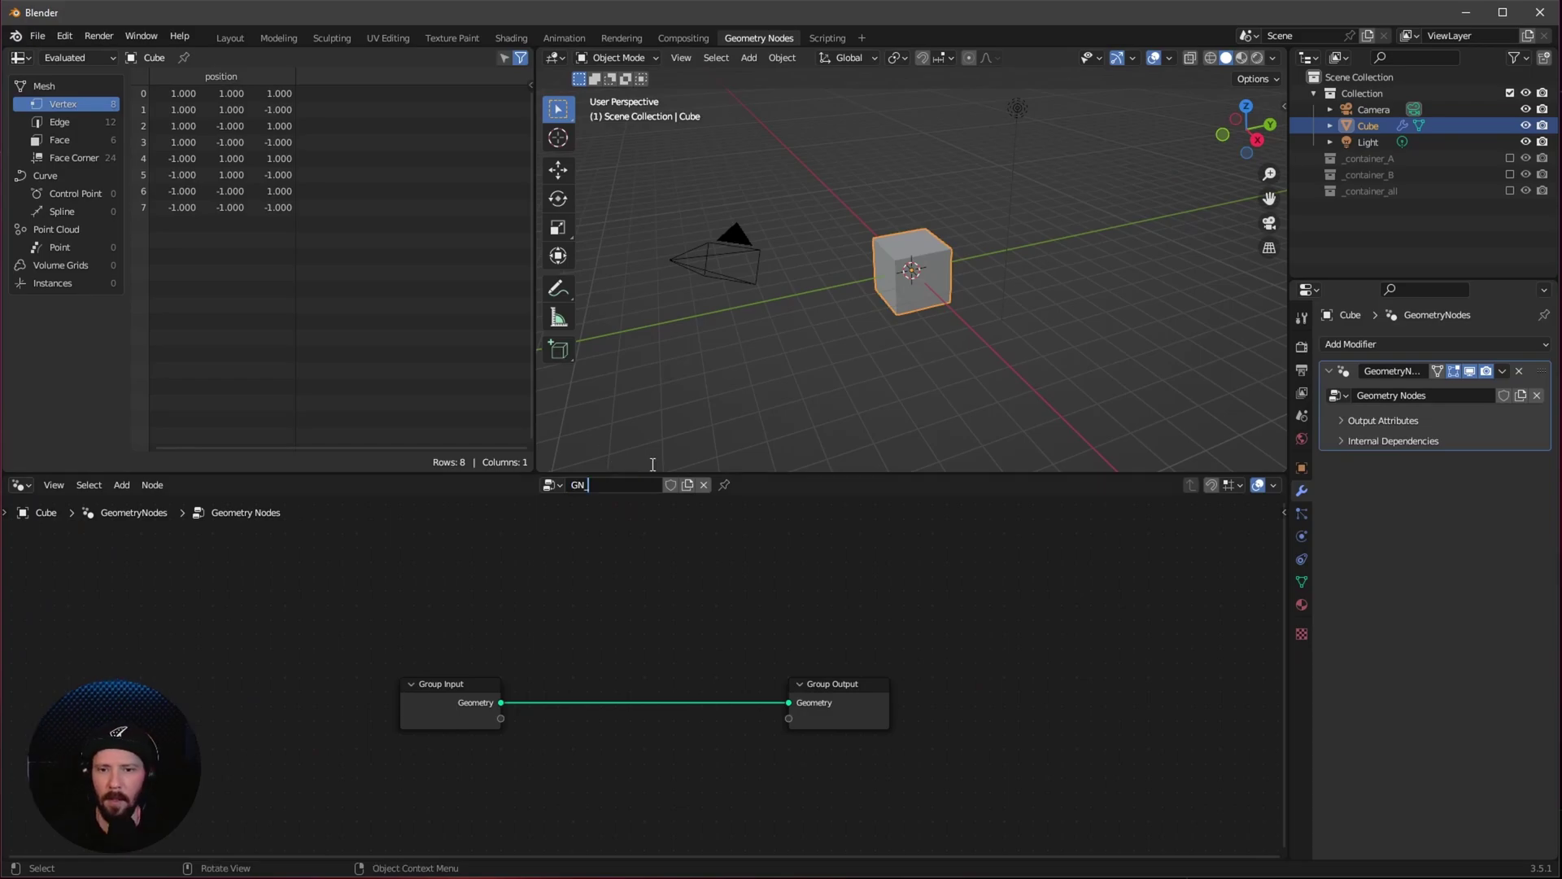
text(_container)
key(Return)
Step: Add a Collection Info node for _container_all, an Instance on Points node and a Grid node to the GN_container tree
drag(1387, 190, 492, 579)
middle_drag(705, 529, 673, 576)
key(shift+a)
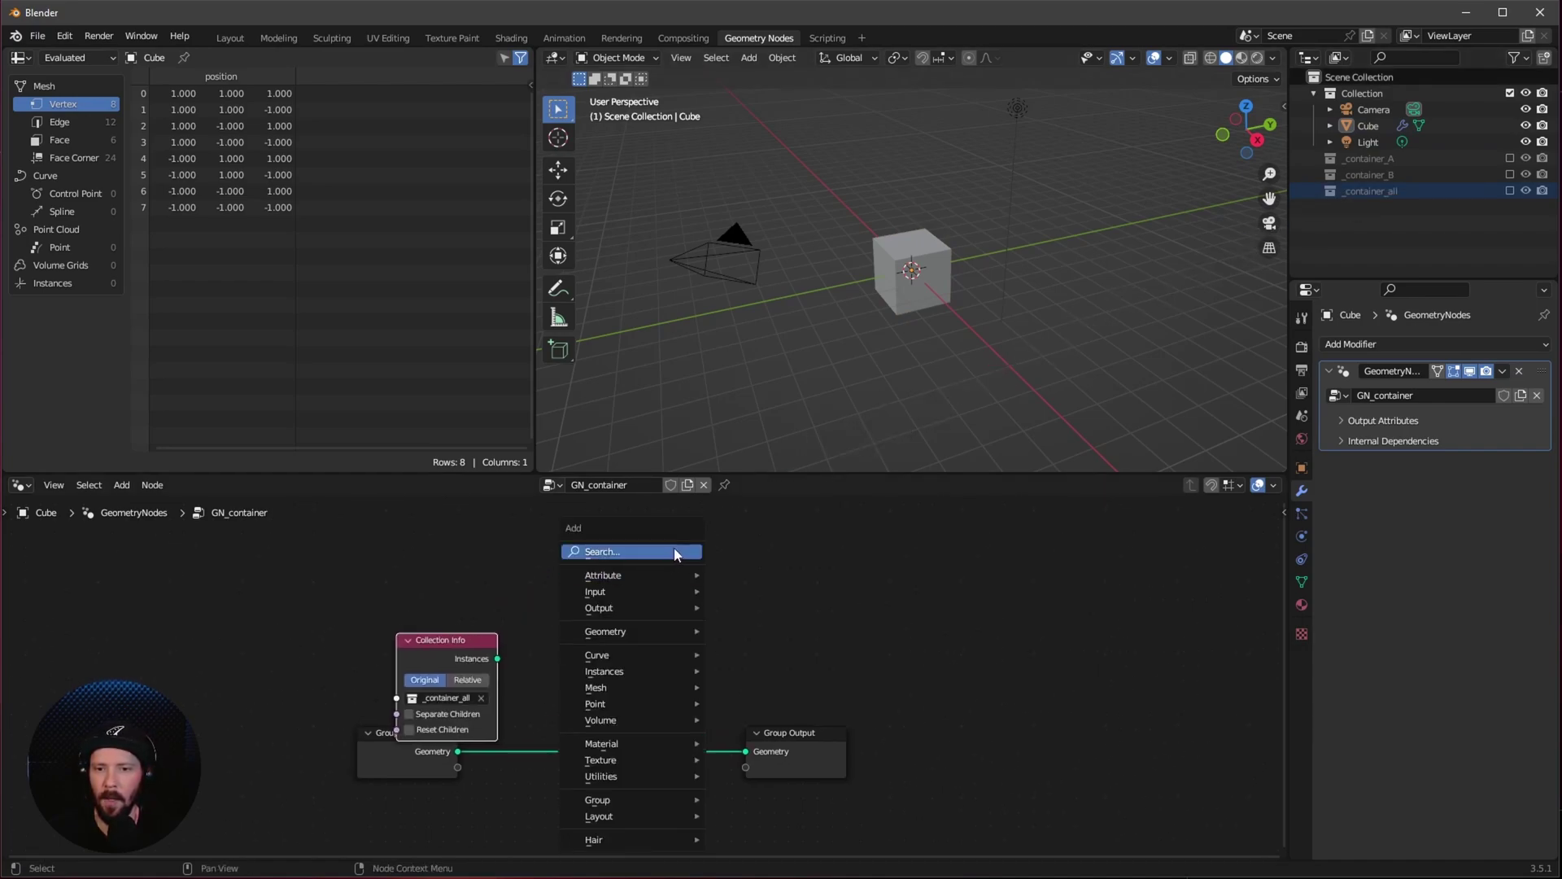
text(instance on)
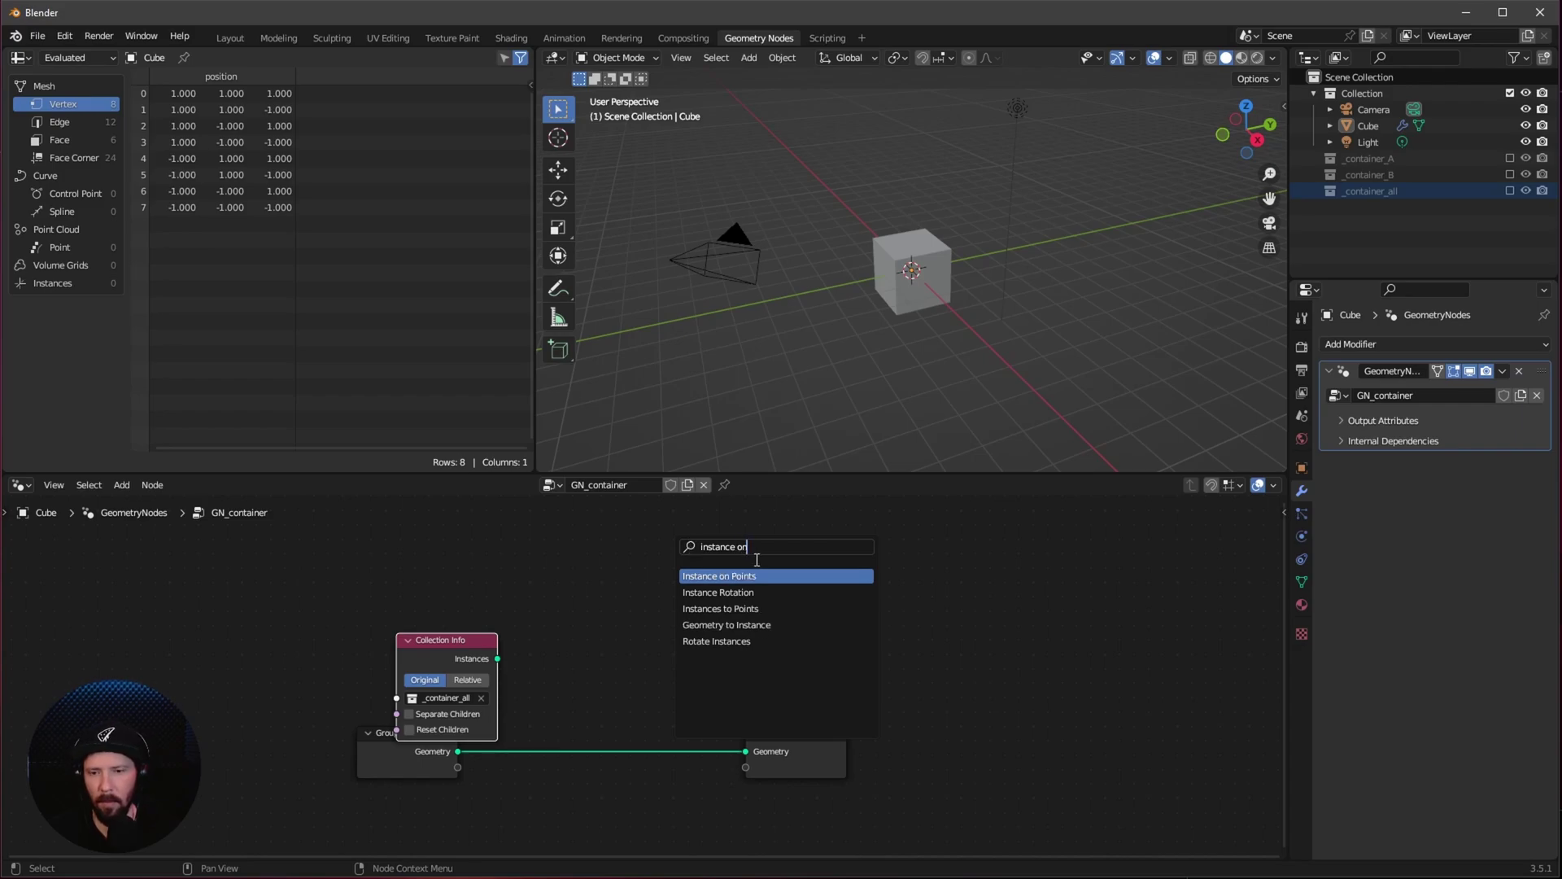
click(755, 575)
text(gri)
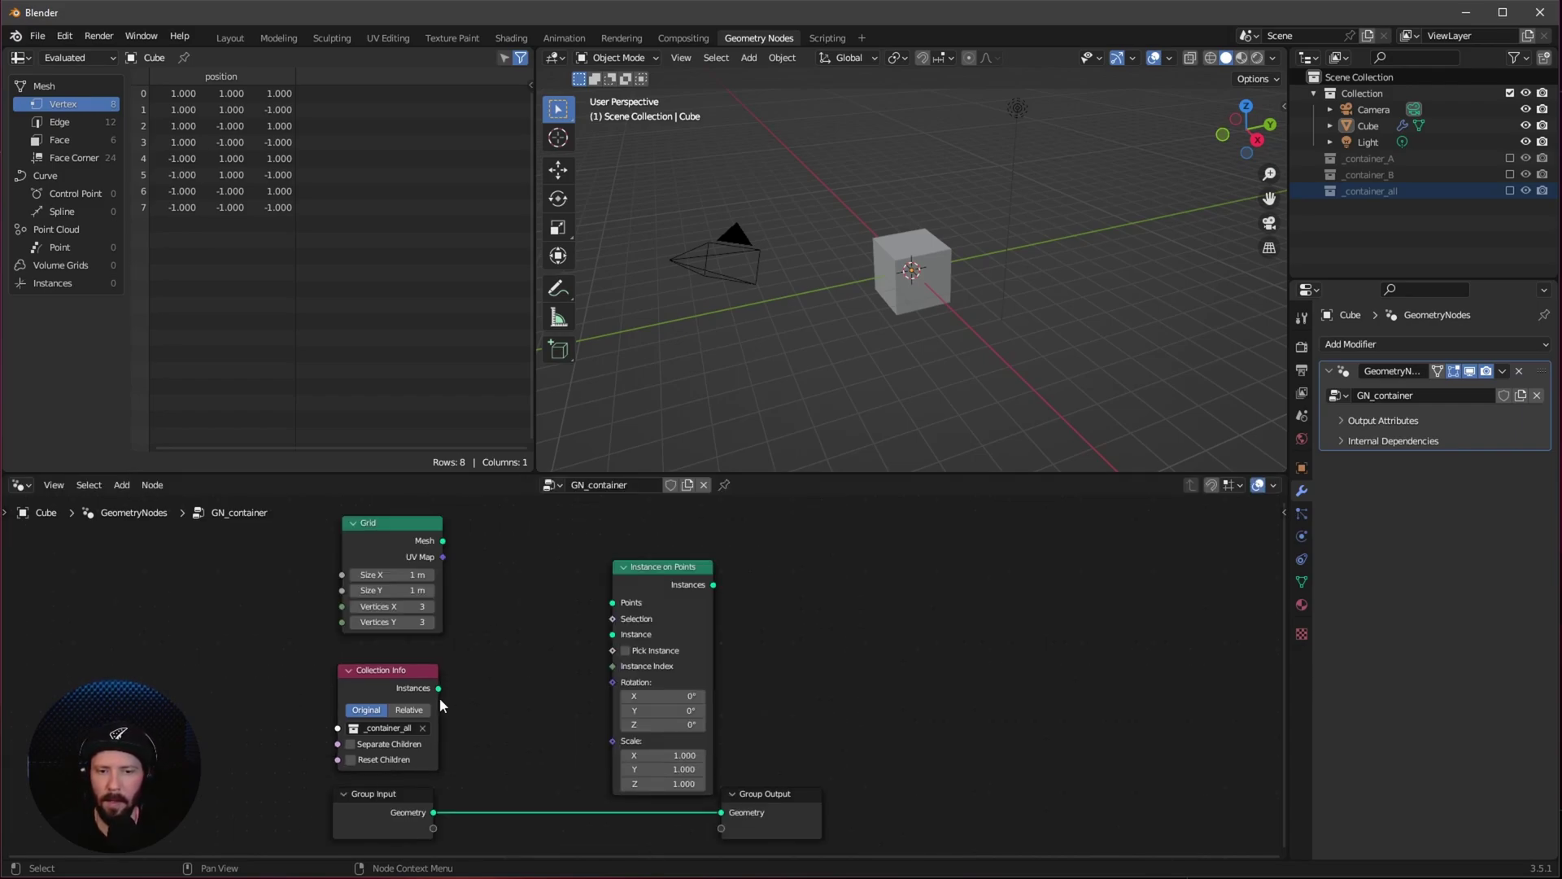
Step: Connect the collection to Instance, the grid mesh to Points, and the resulting instances to the group output geometry
drag(439, 688, 612, 634)
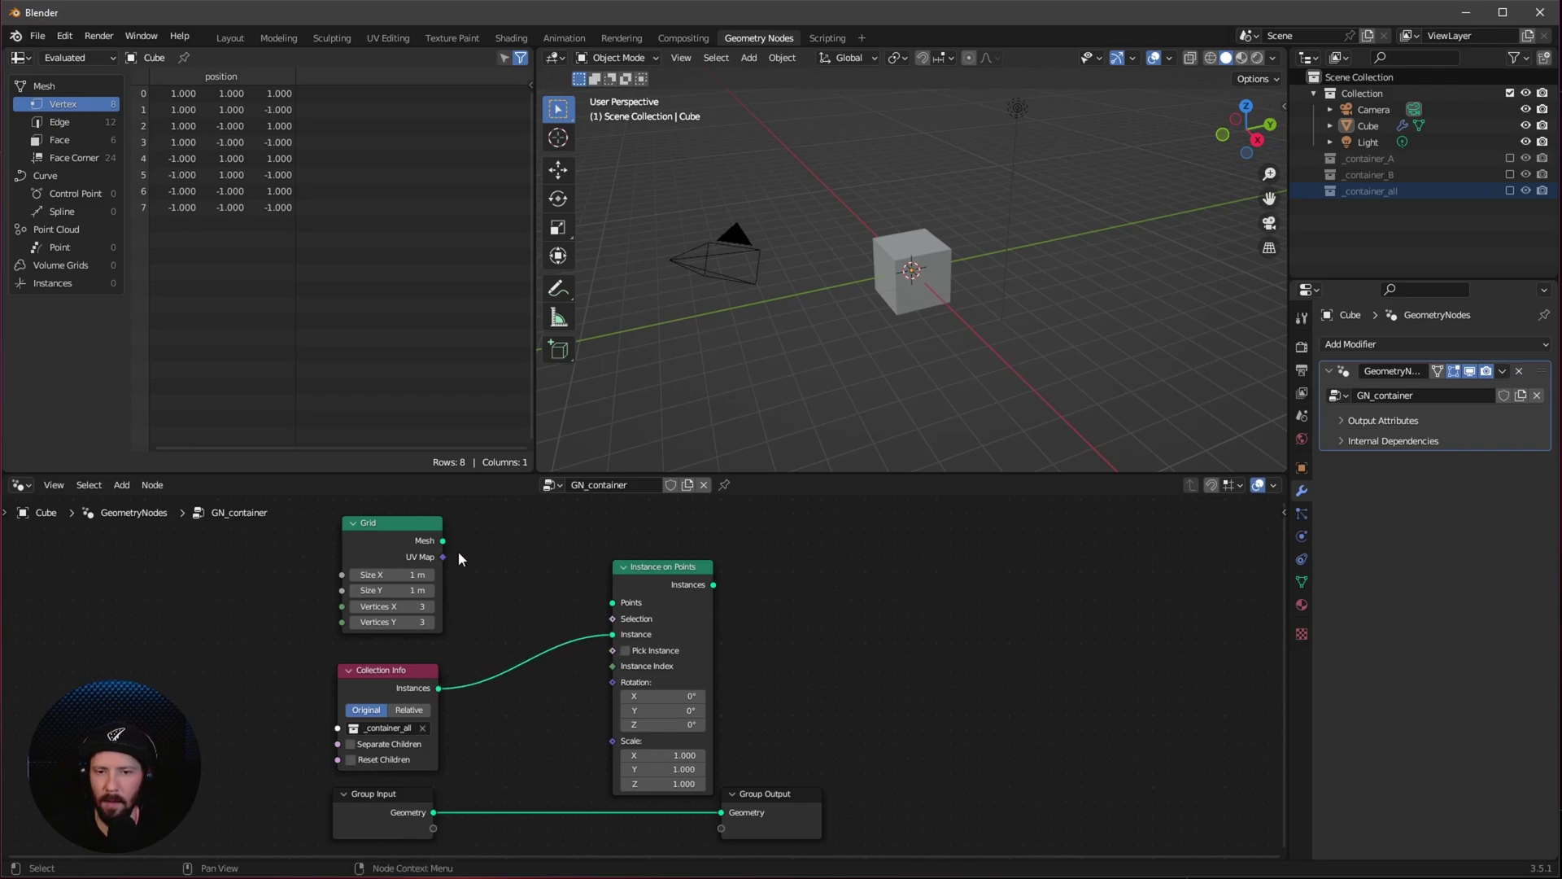
drag(444, 540, 613, 603)
drag(713, 585, 720, 811)
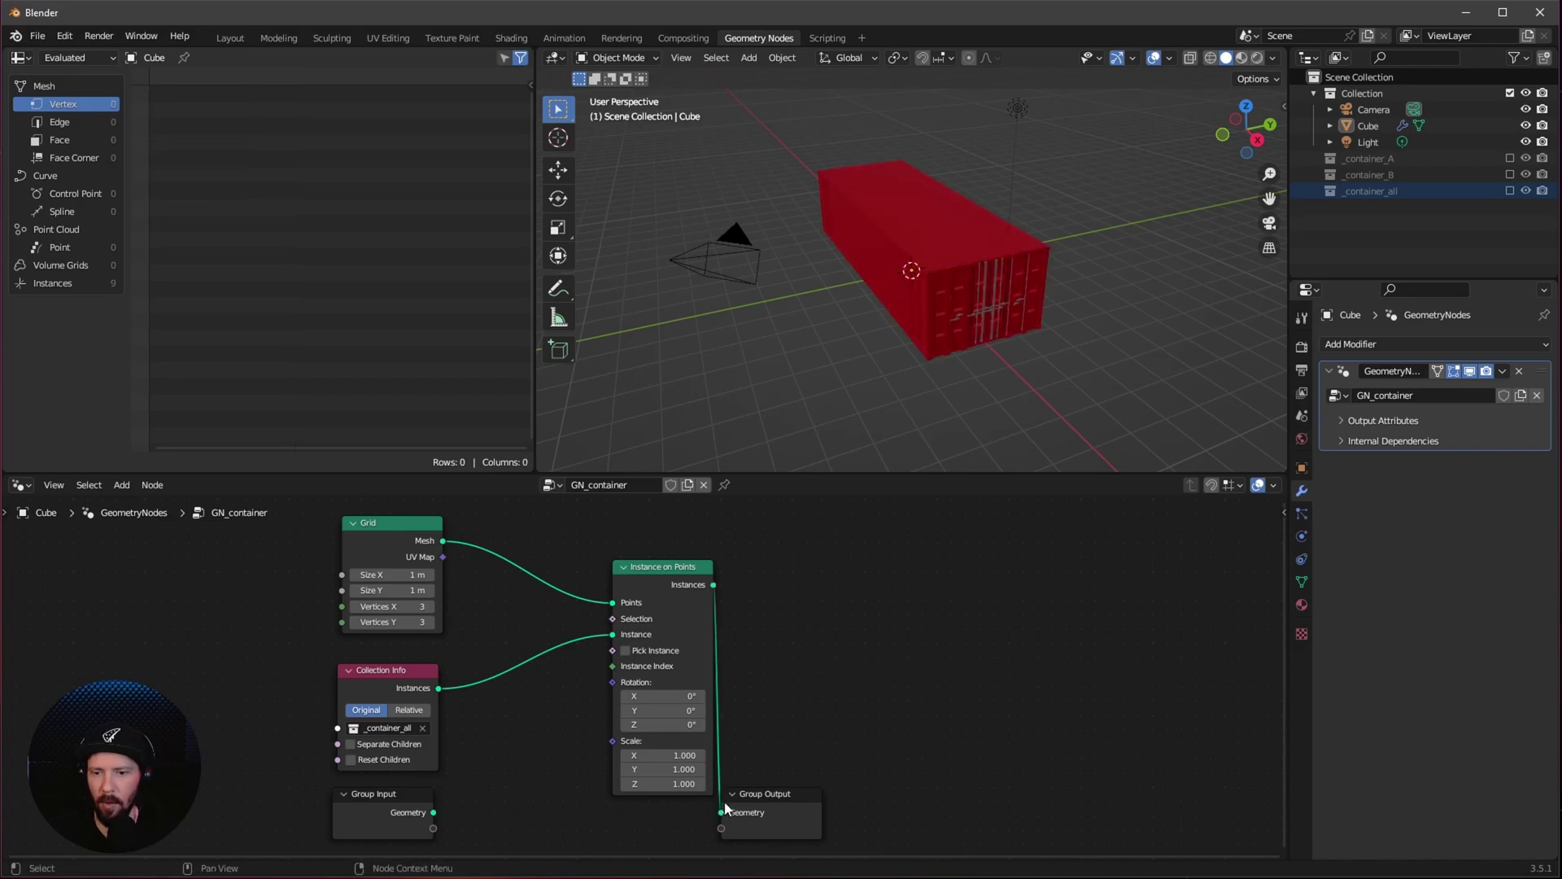
Step: Set the Grid node's size to 62.2 m in X and 30.4 m in Y
middle_drag(997, 361, 954, 338)
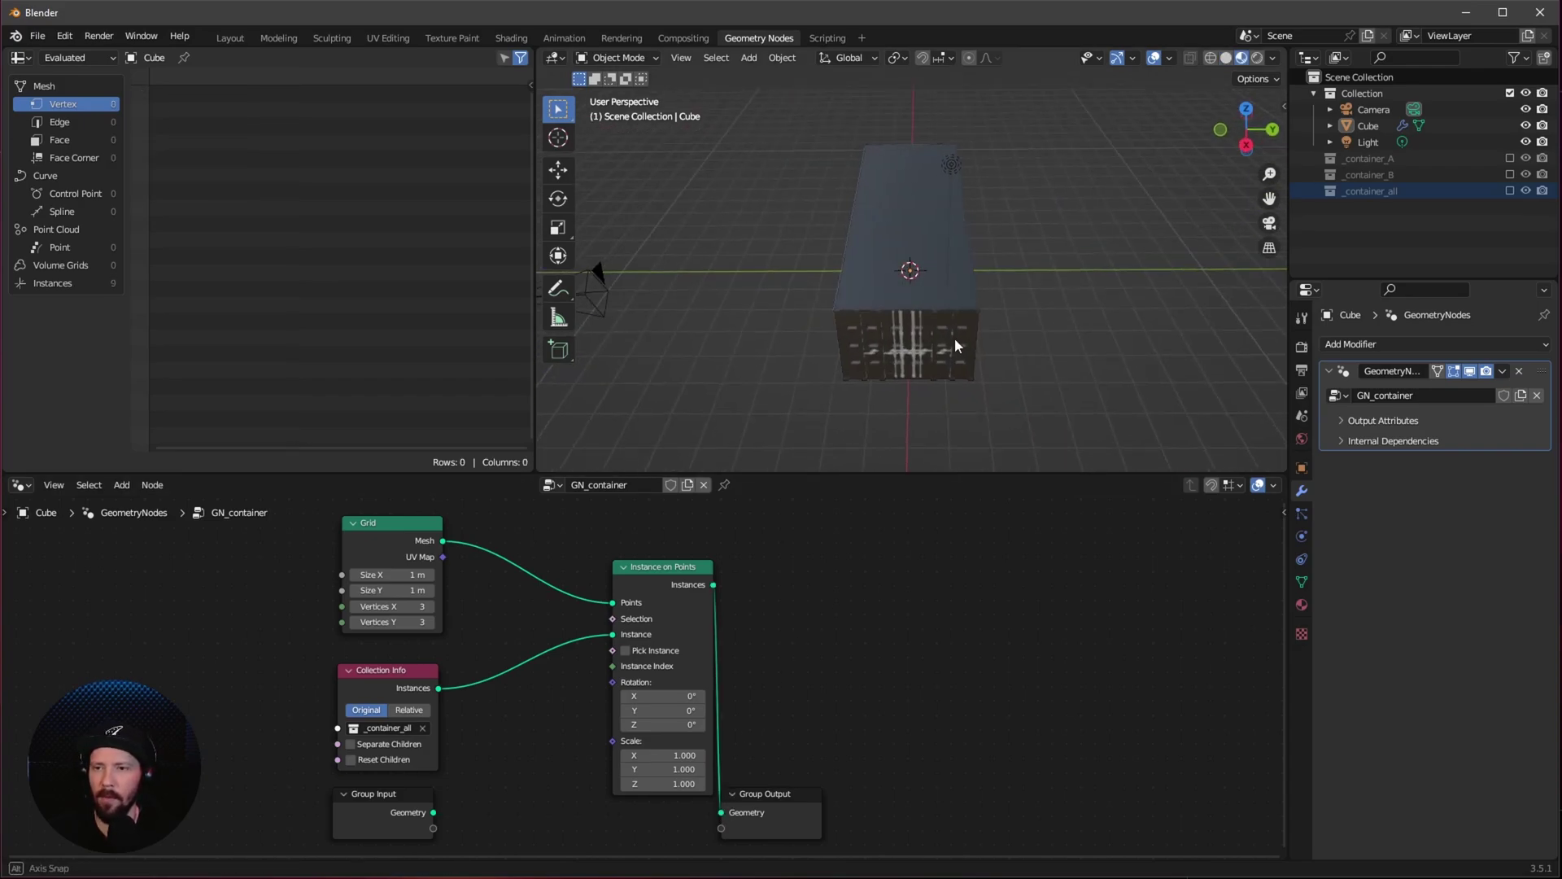
scroll(732, 668, up, 2)
click(679, 623)
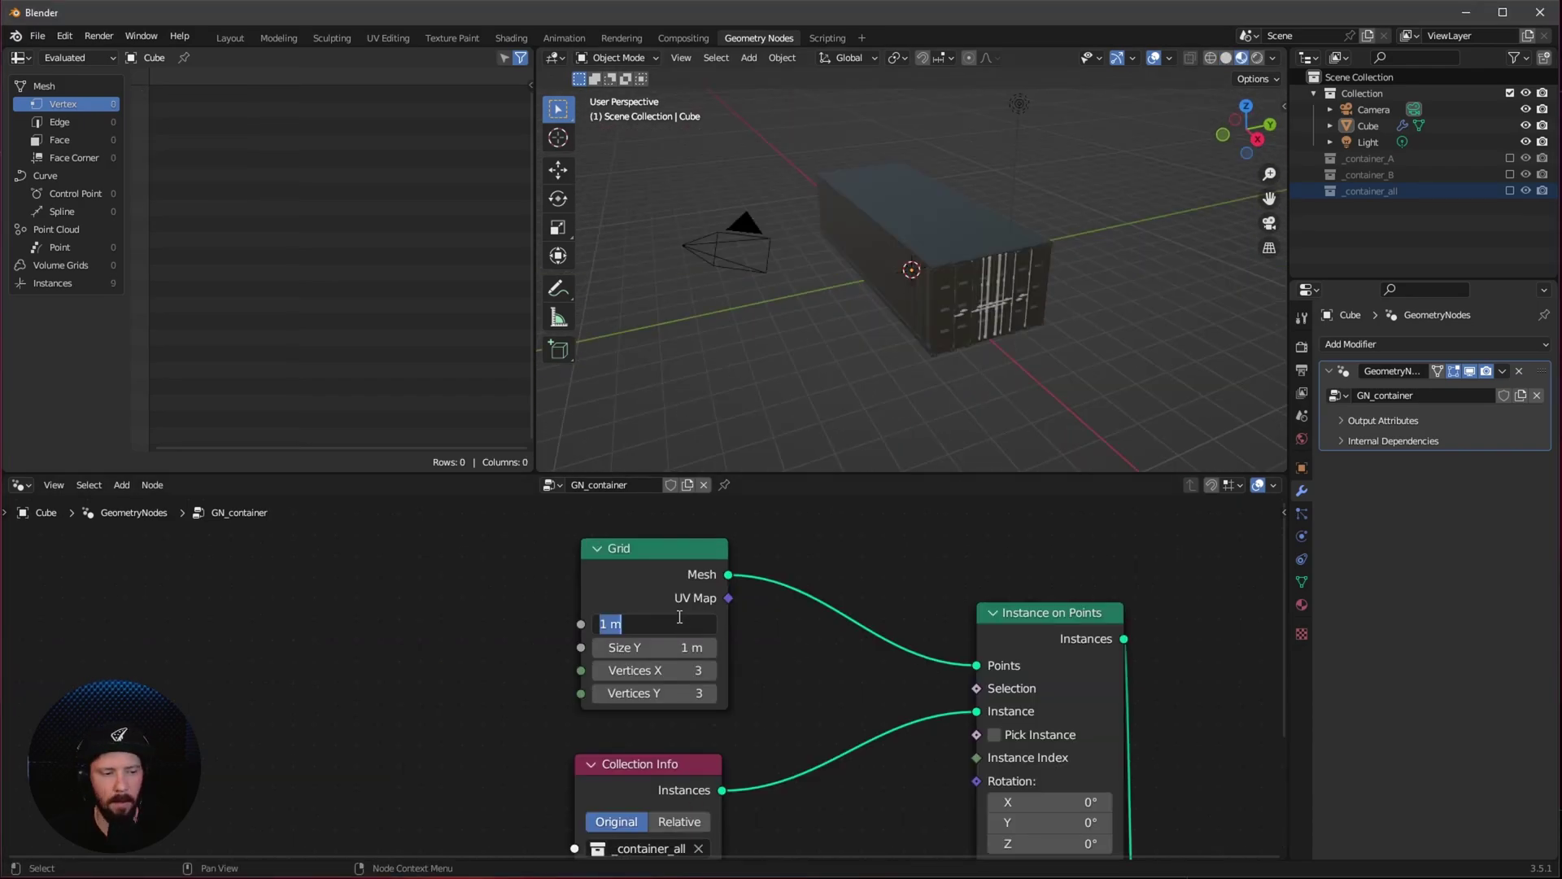
text(62.2)
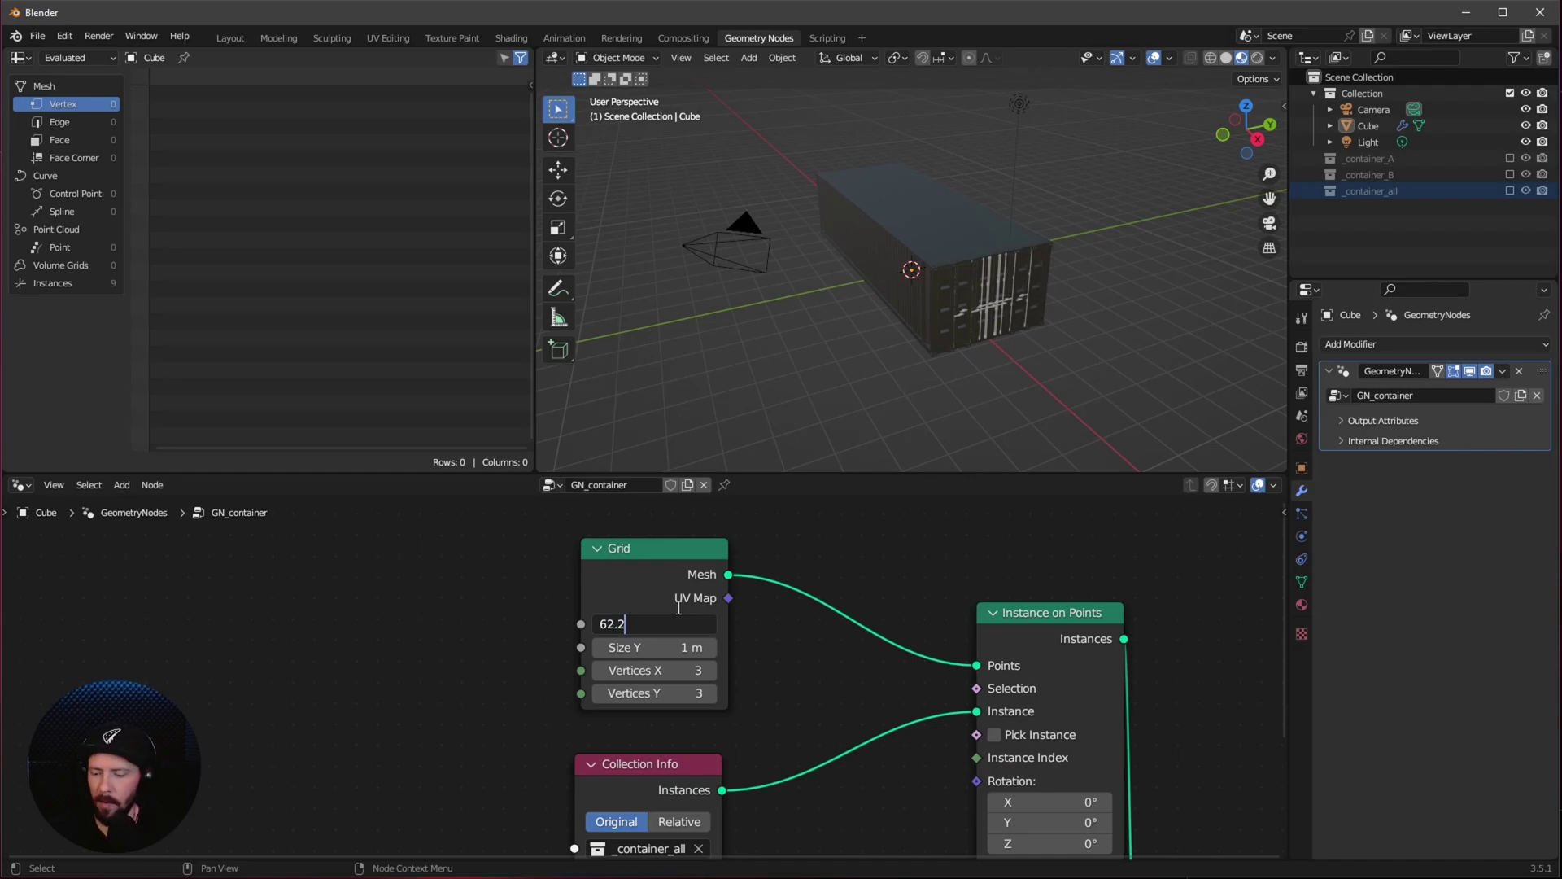
key(Tab)
text(30.4)
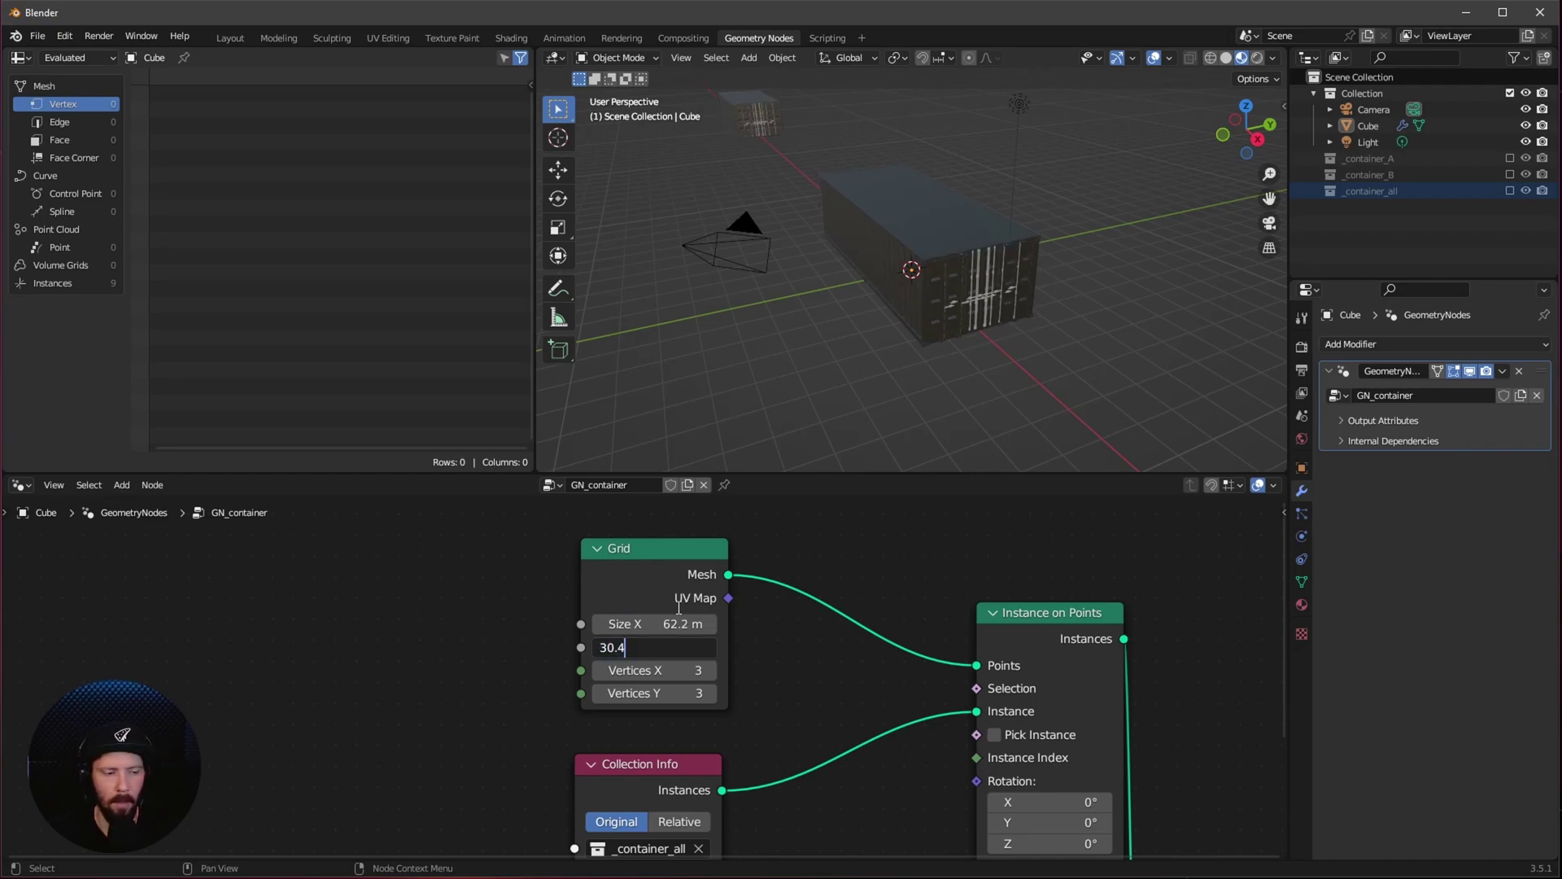
key(Return)
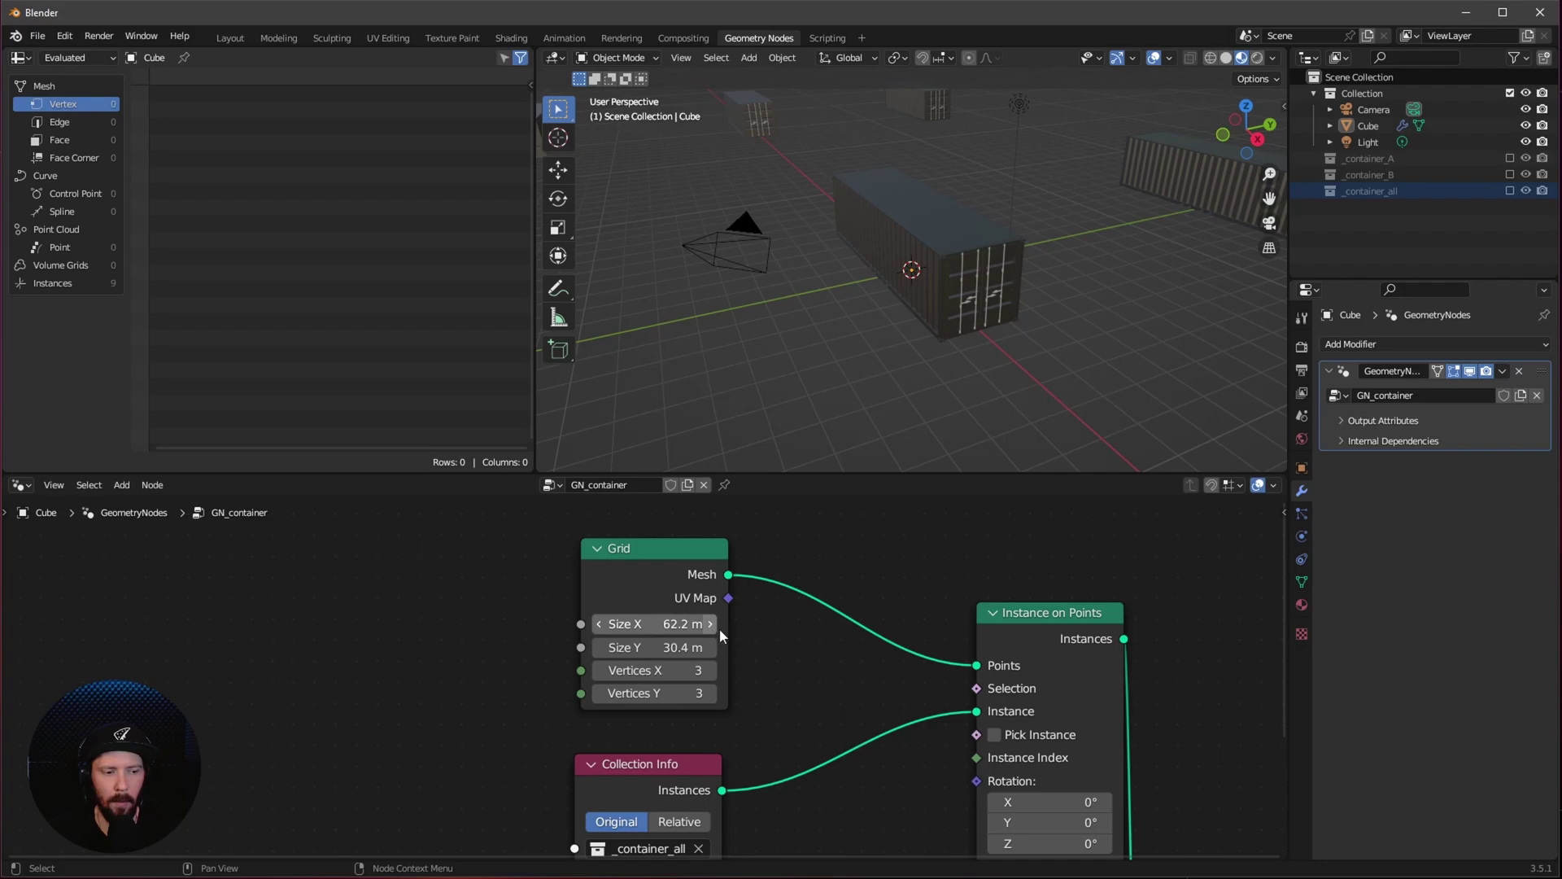
Step: Set the Grid node's vertices to 8 in X and 13 in Y
click(692, 670)
text(8)
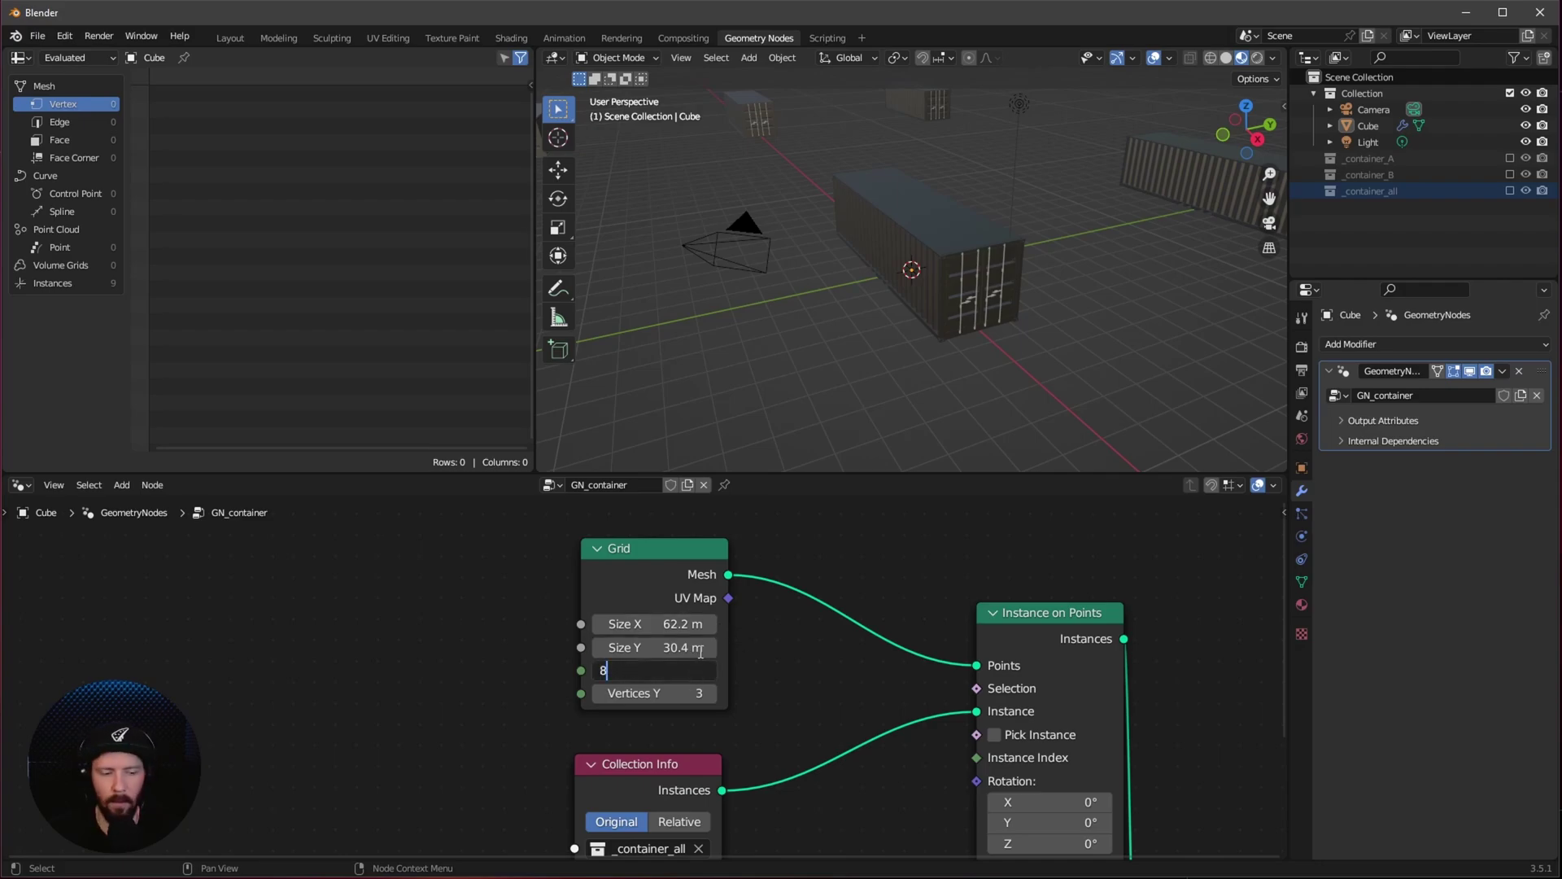
key(Tab)
text(13)
key(Return)
Step: Insert a Transform Geometry node between Grid and Instance on Points, with its X rotation set to 90°
scroll(643, 654, down, 2)
key(shift+a)
text(tra)
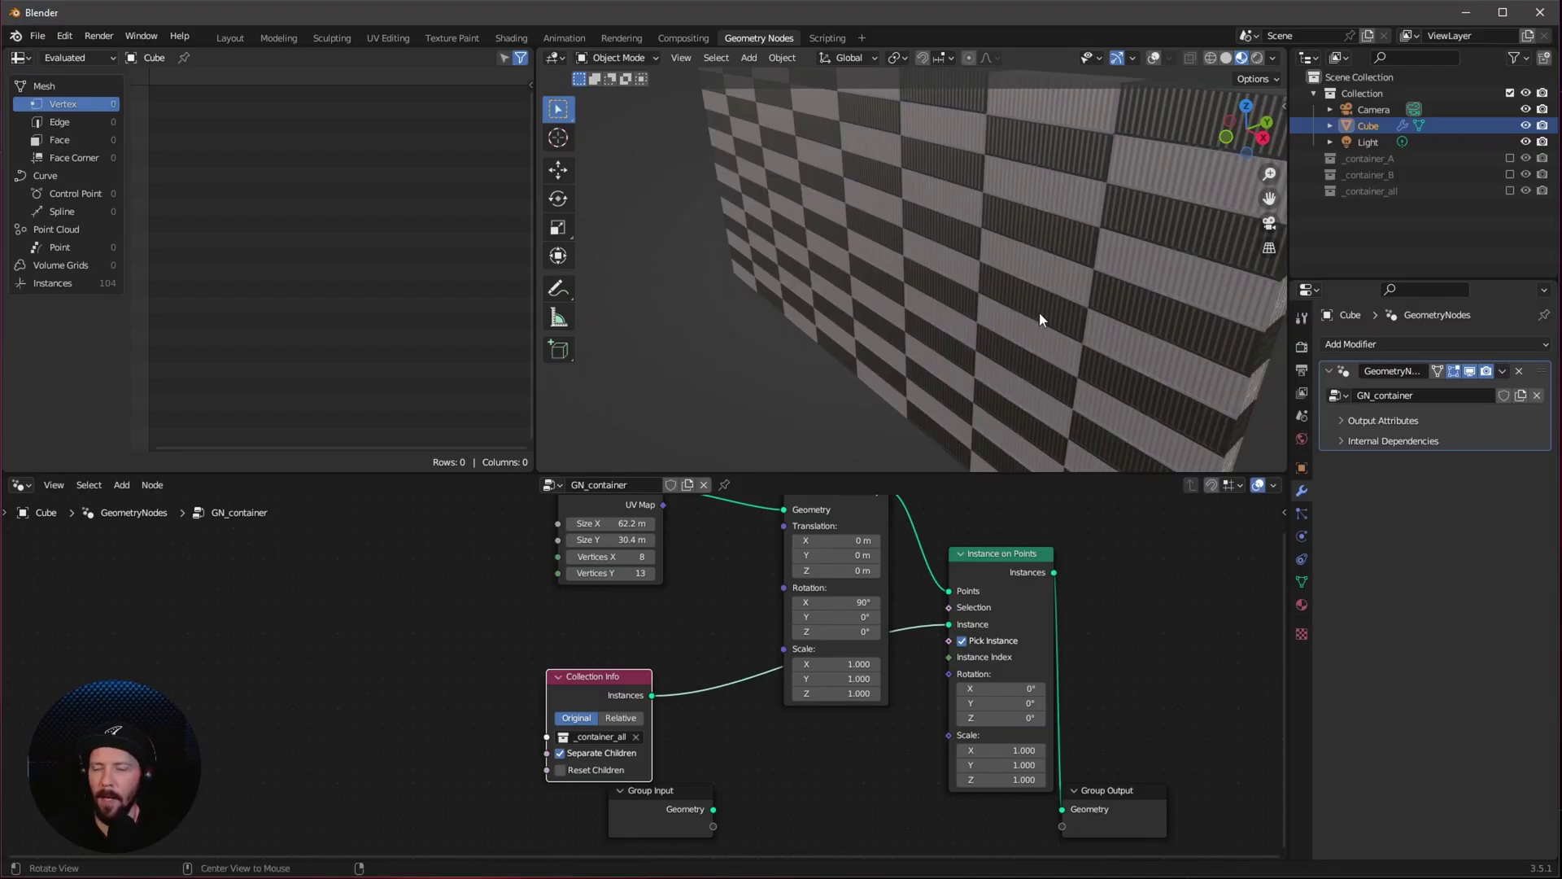
middle_drag(1038, 312, 1079, 313)
Step: Add a Random Value node and connect its value to the Instance Index of the Instance on Points node
middle_drag(834, 764, 836, 714)
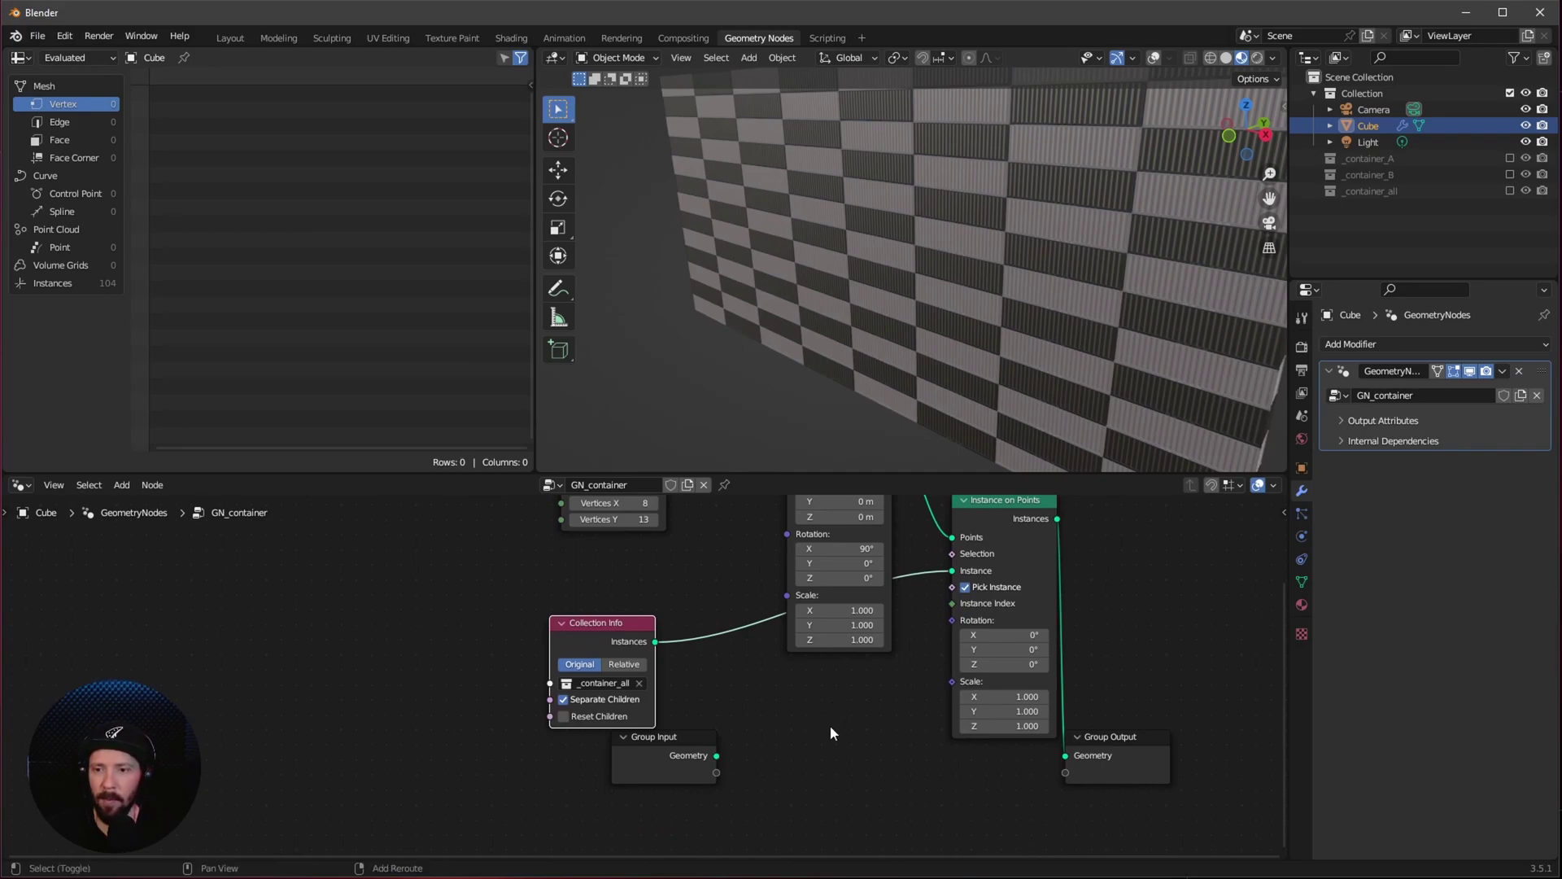
key(shift+a)
click(795, 567)
text(random)
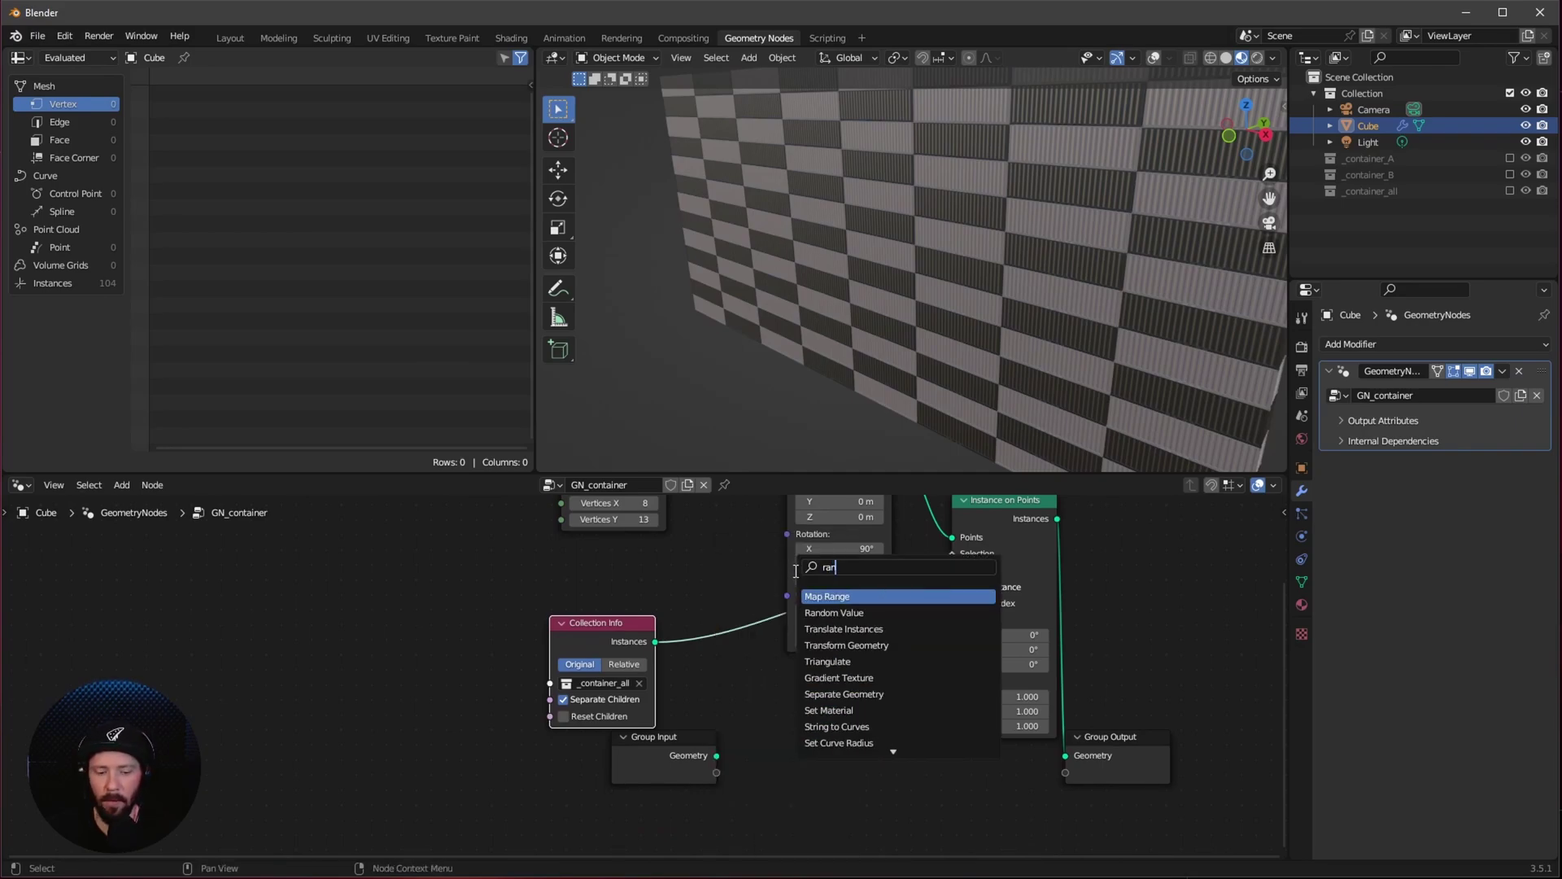
key(Return)
click(780, 721)
drag(903, 743, 738, 748)
middle_drag(873, 748, 695, 750)
click(782, 718)
drag(696, 719, 744, 657)
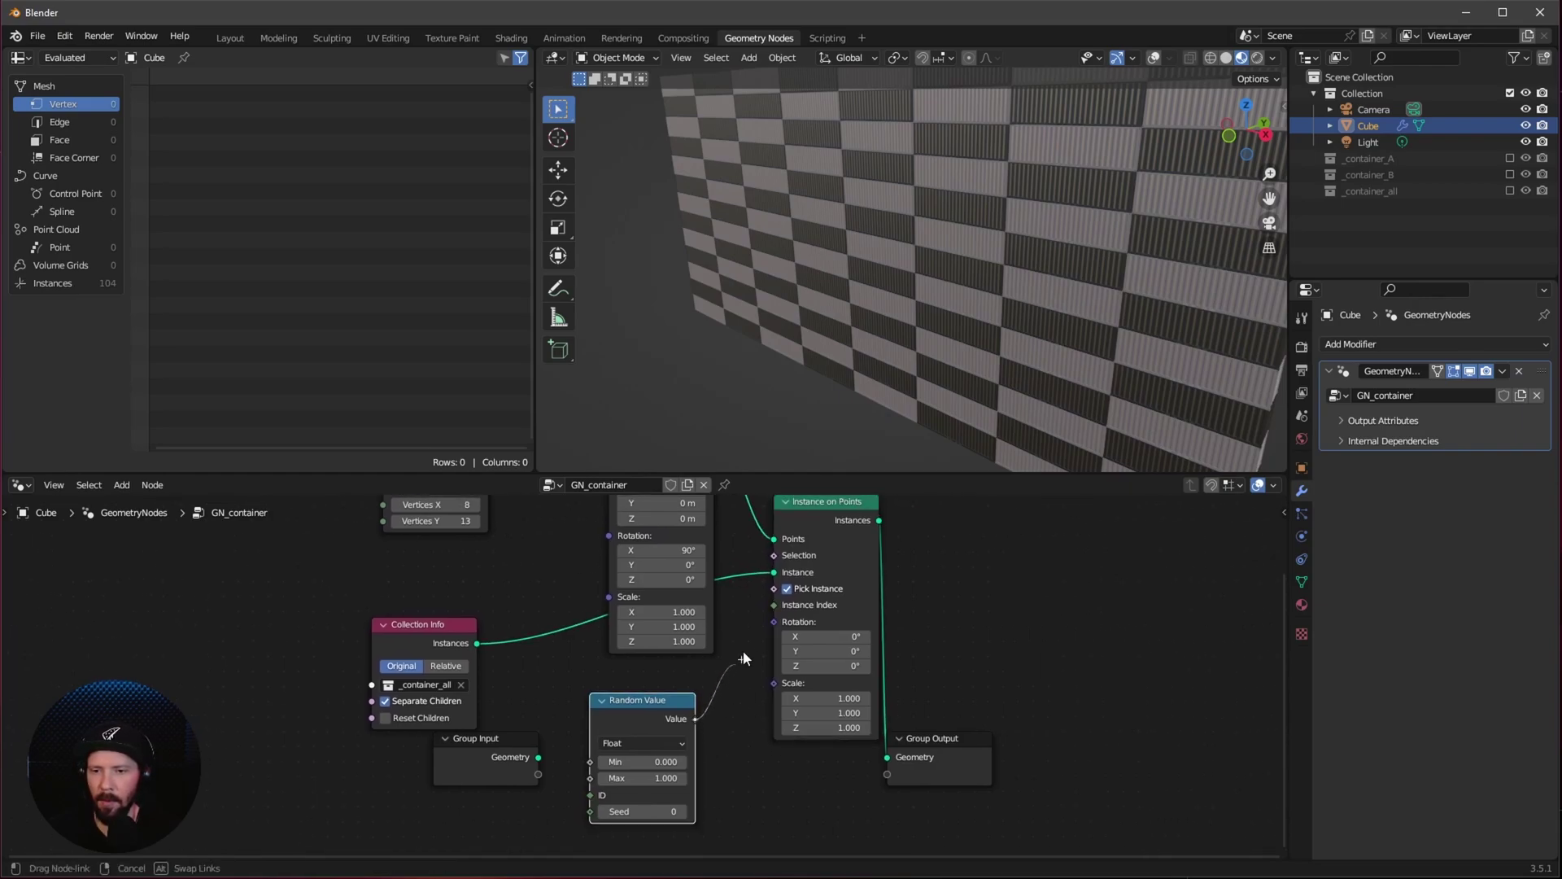
drag(780, 606, 773, 604)
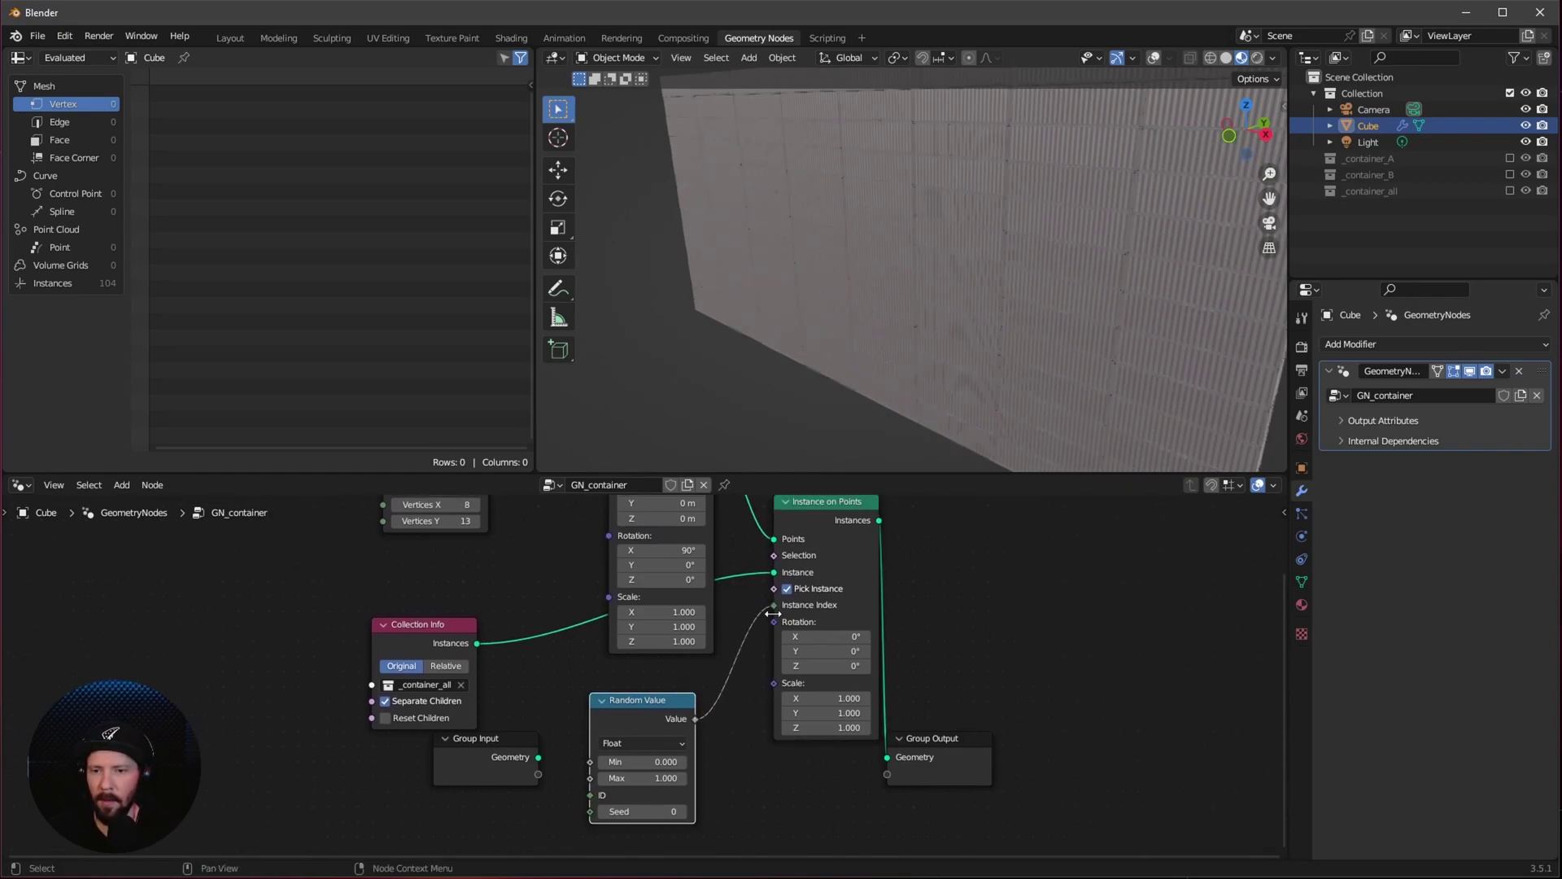
Step: Set the Random Value node's Max to -3
click(777, 716)
click(725, 790)
alt+drag(722, 793, 740, 754)
click(719, 724)
key(ctrl+a)
key(Return)
middle_drag(978, 325, 826, 480)
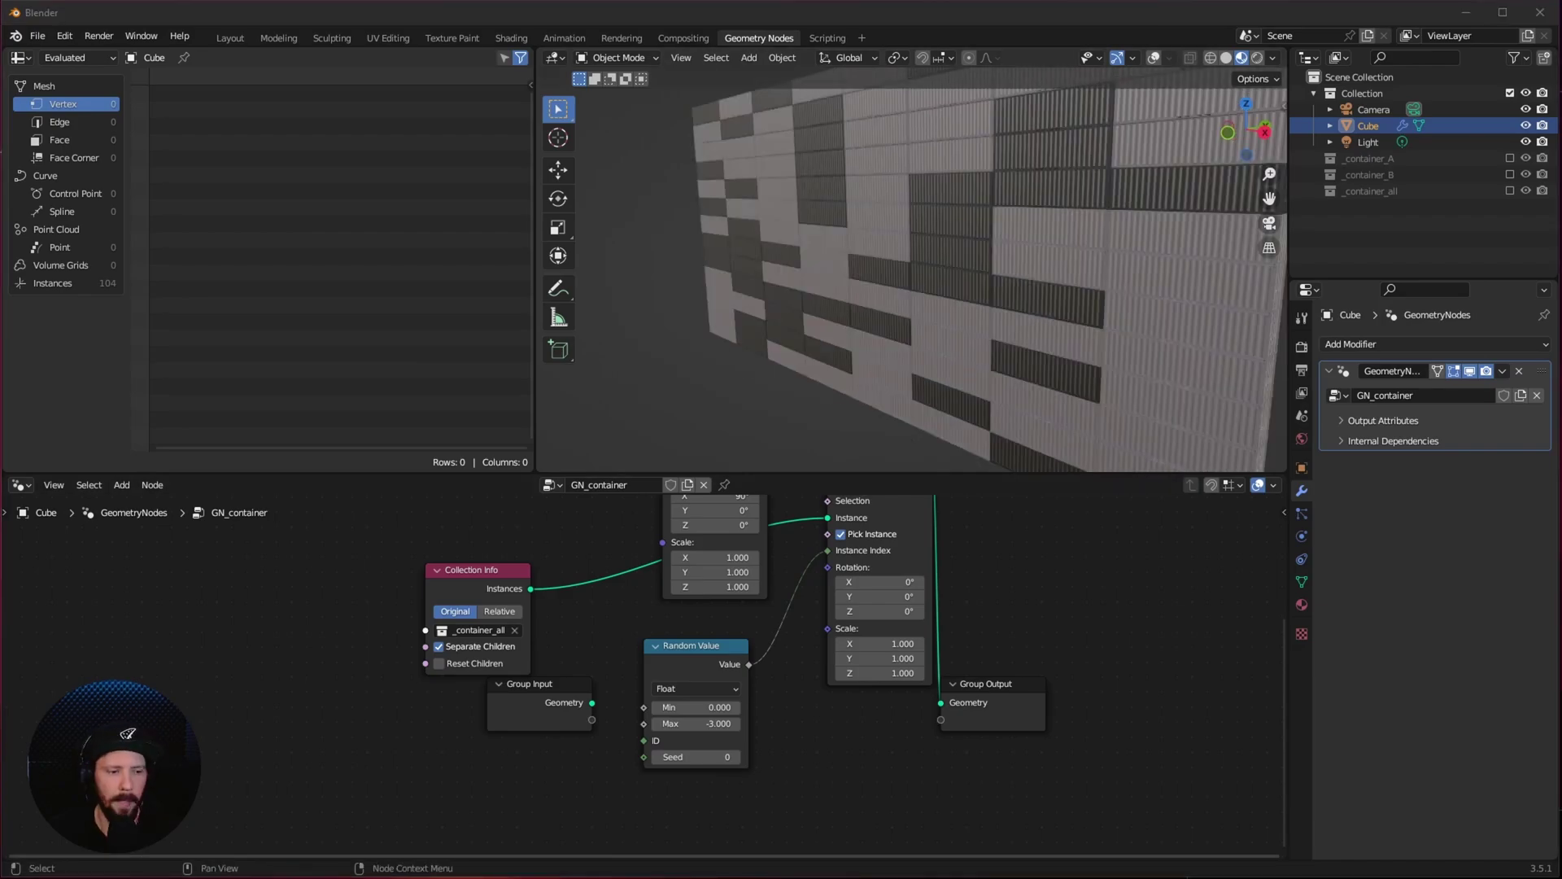
Step: Clear space beside the float Random Value node, duplicate that node, and set the copy's data type to Vector
drag(530, 684, 377, 688)
middle_drag(550, 699, 471, 761)
click(629, 699)
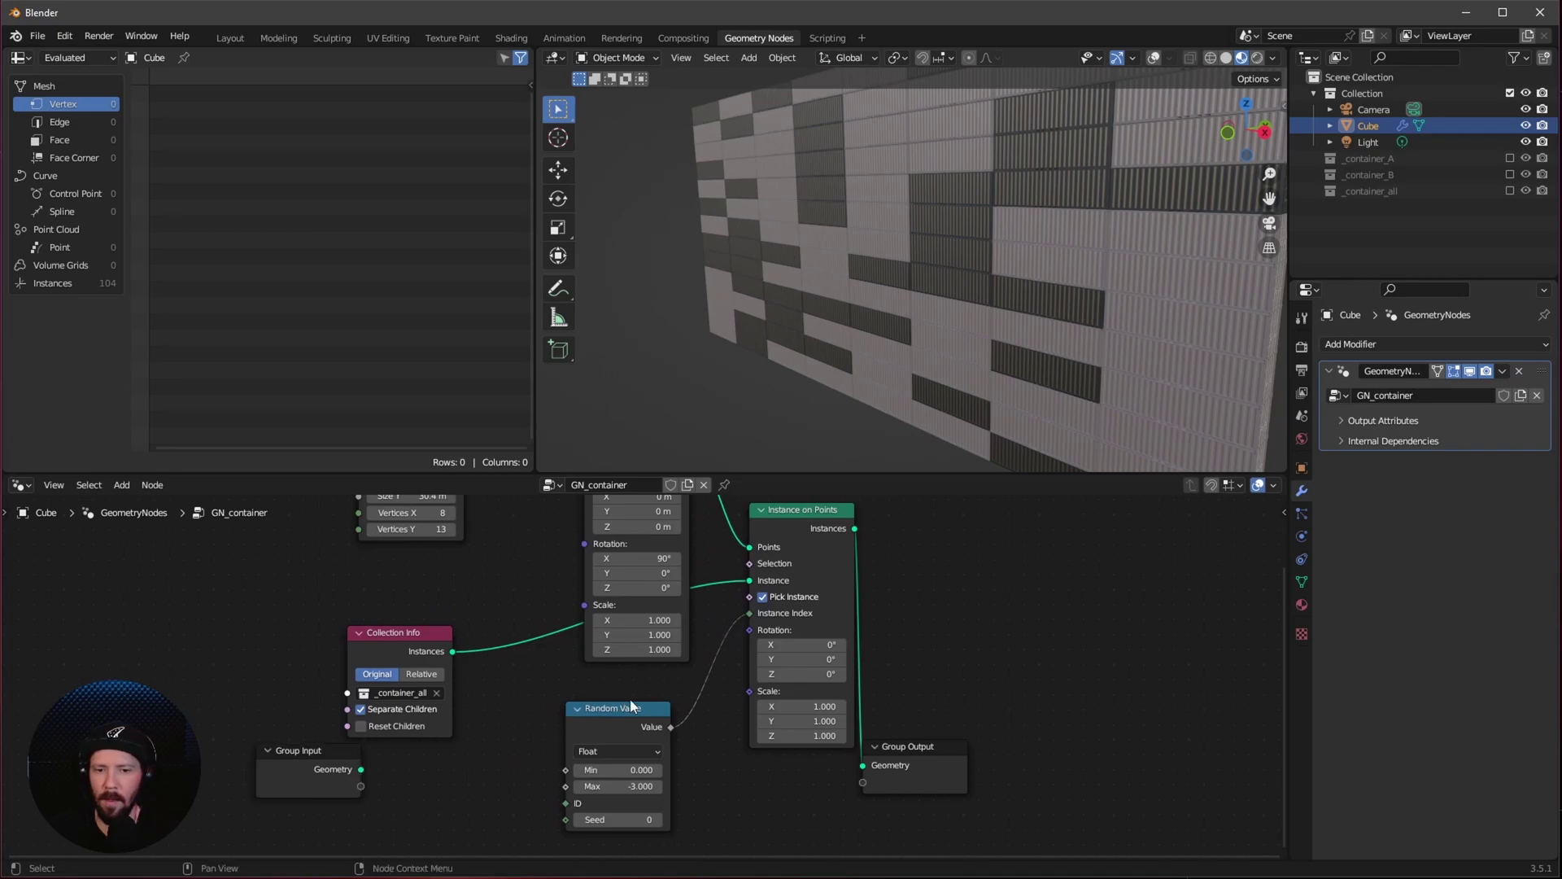
key(shift+d)
click(504, 731)
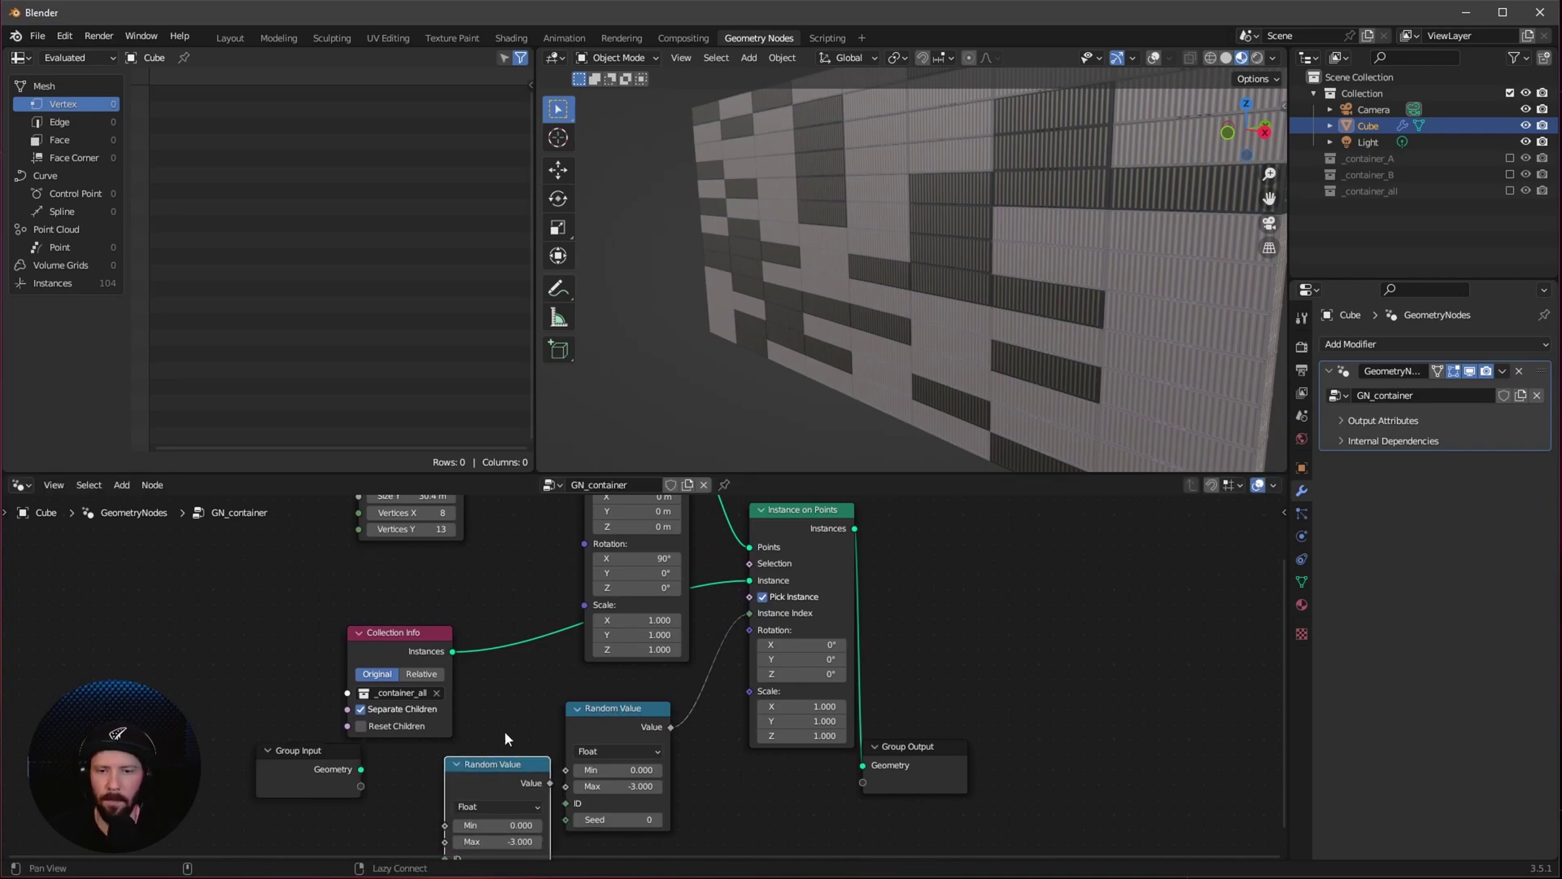
middle_drag(504, 731, 514, 672)
click(496, 747)
click(488, 797)
Step: Insert a Set Position node between the Transform Geometry and Instance on Points nodes
scroll(667, 618, down, 3)
alt+drag(639, 606, 600, 734)
drag(448, 561, 496, 583)
key(shift+a)
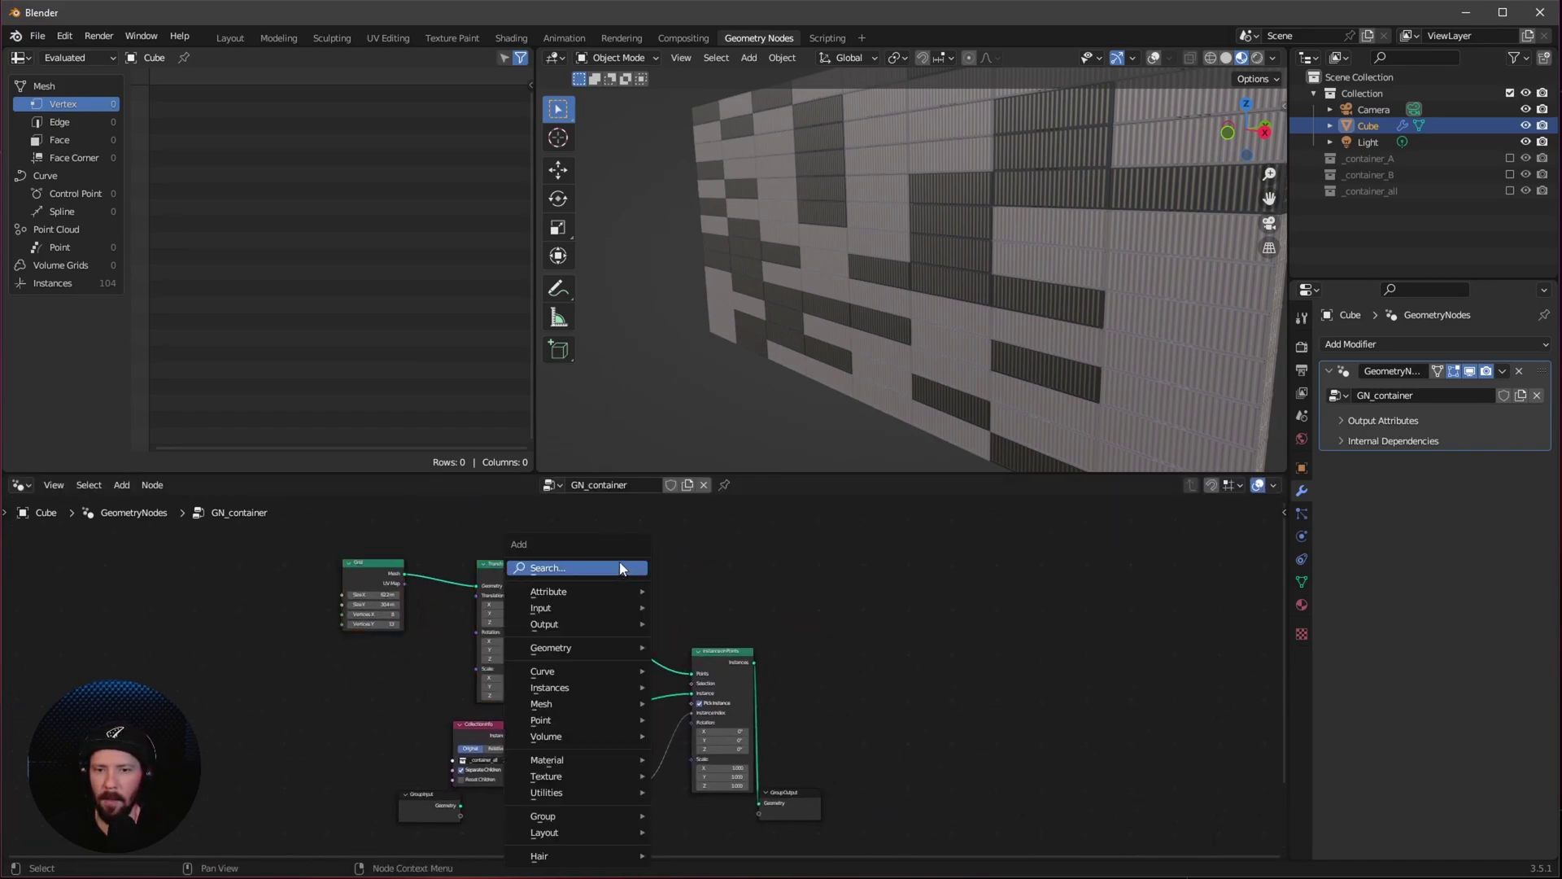
text(set pos)
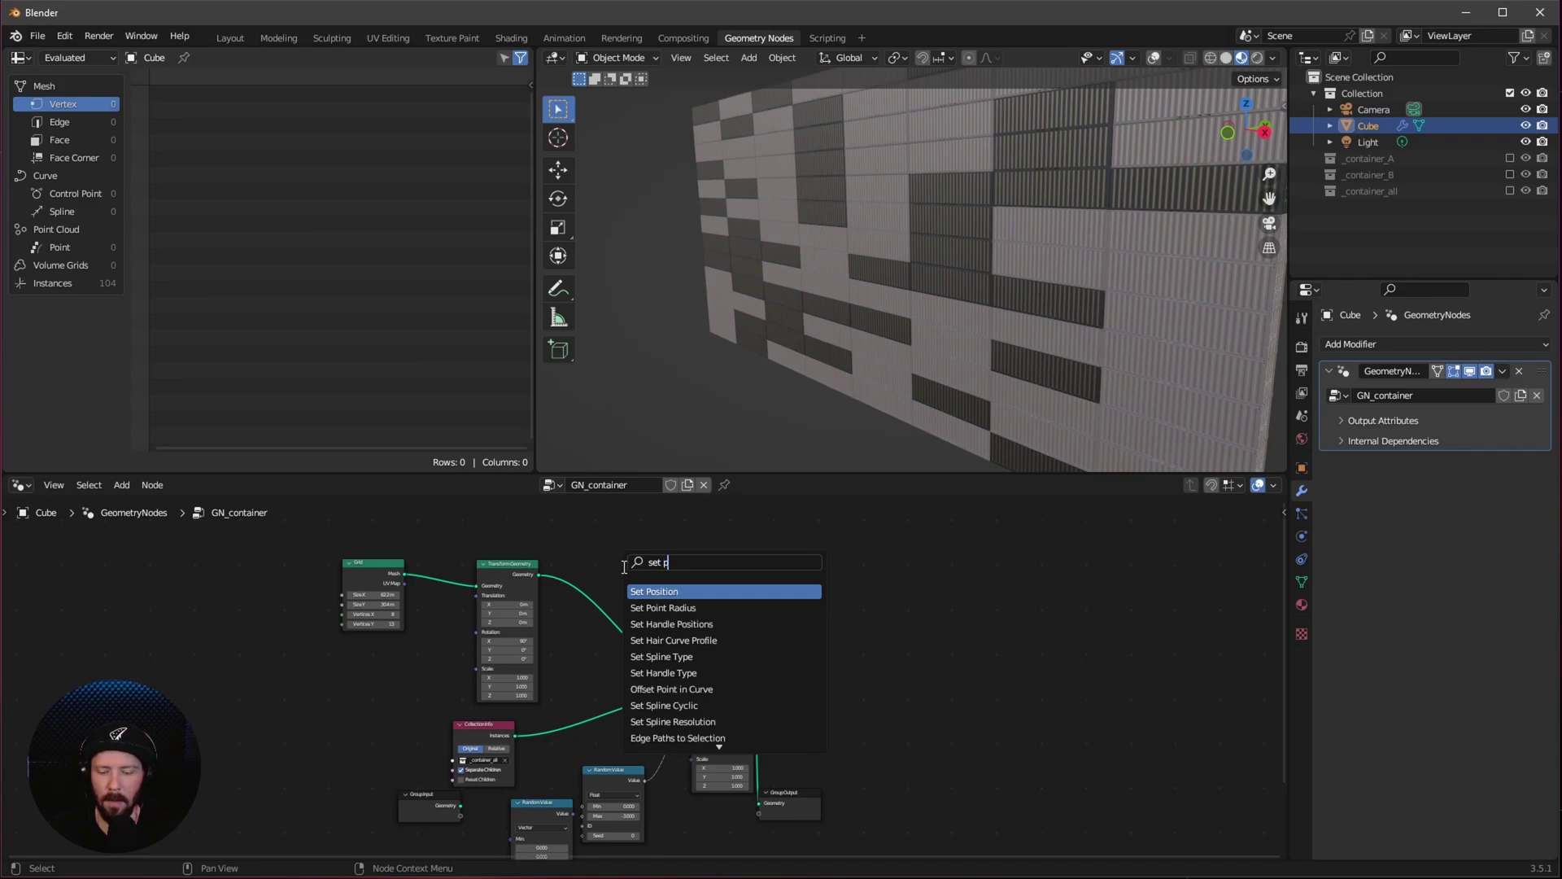
key(Return)
click(637, 628)
Step: Connect the vector Random Value node's output to the Offset of the Set Position node
alt+drag(575, 724, 567, 684)
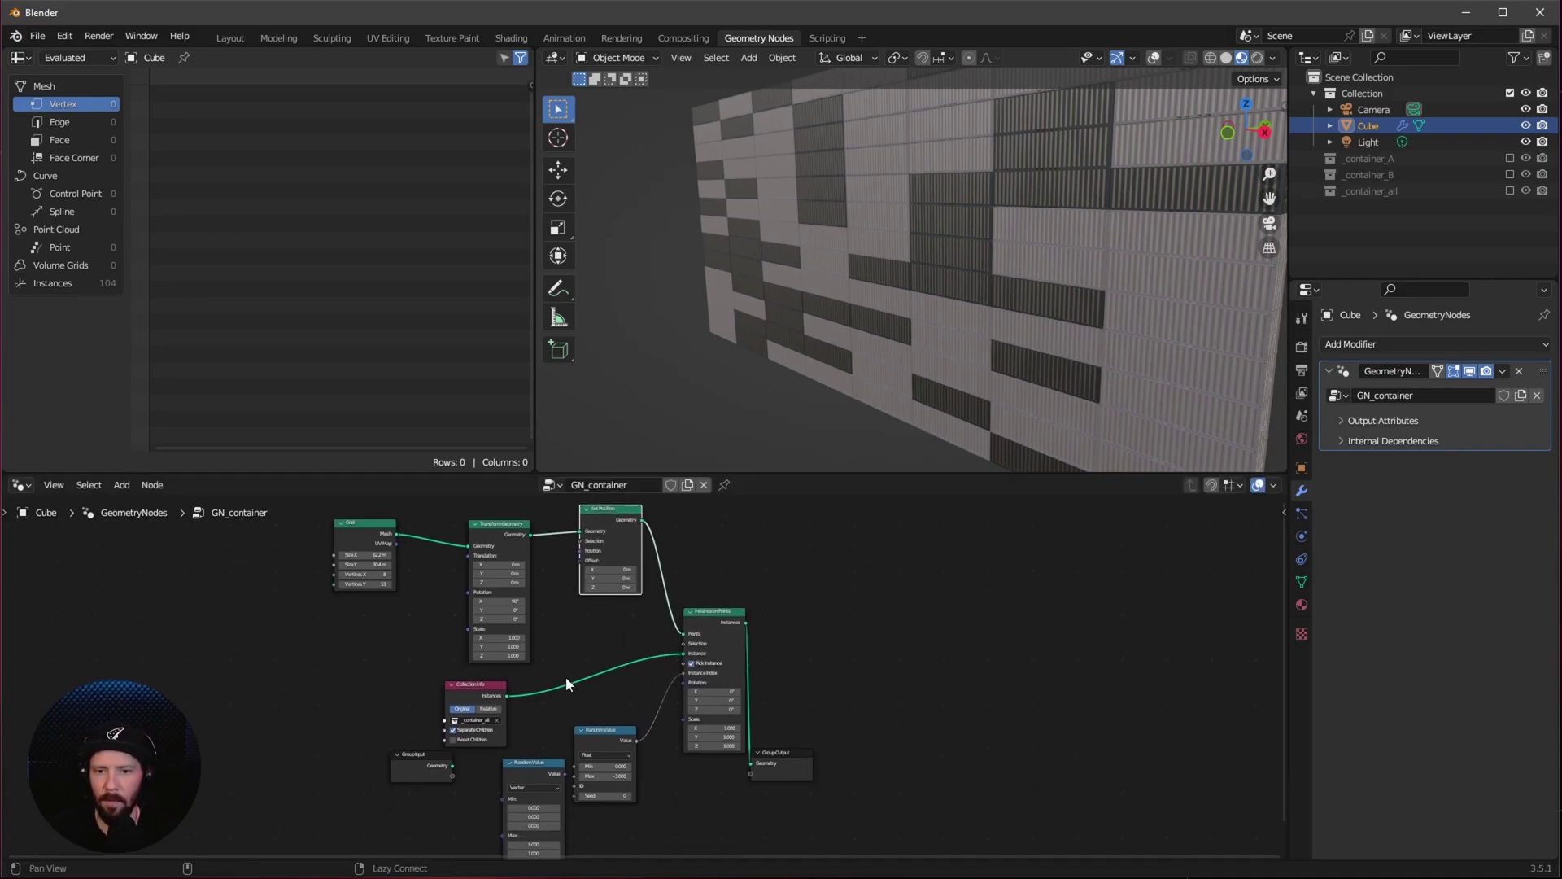
drag(536, 773, 504, 772)
alt+drag(518, 793, 594, 560)
scroll(594, 560, up, 3)
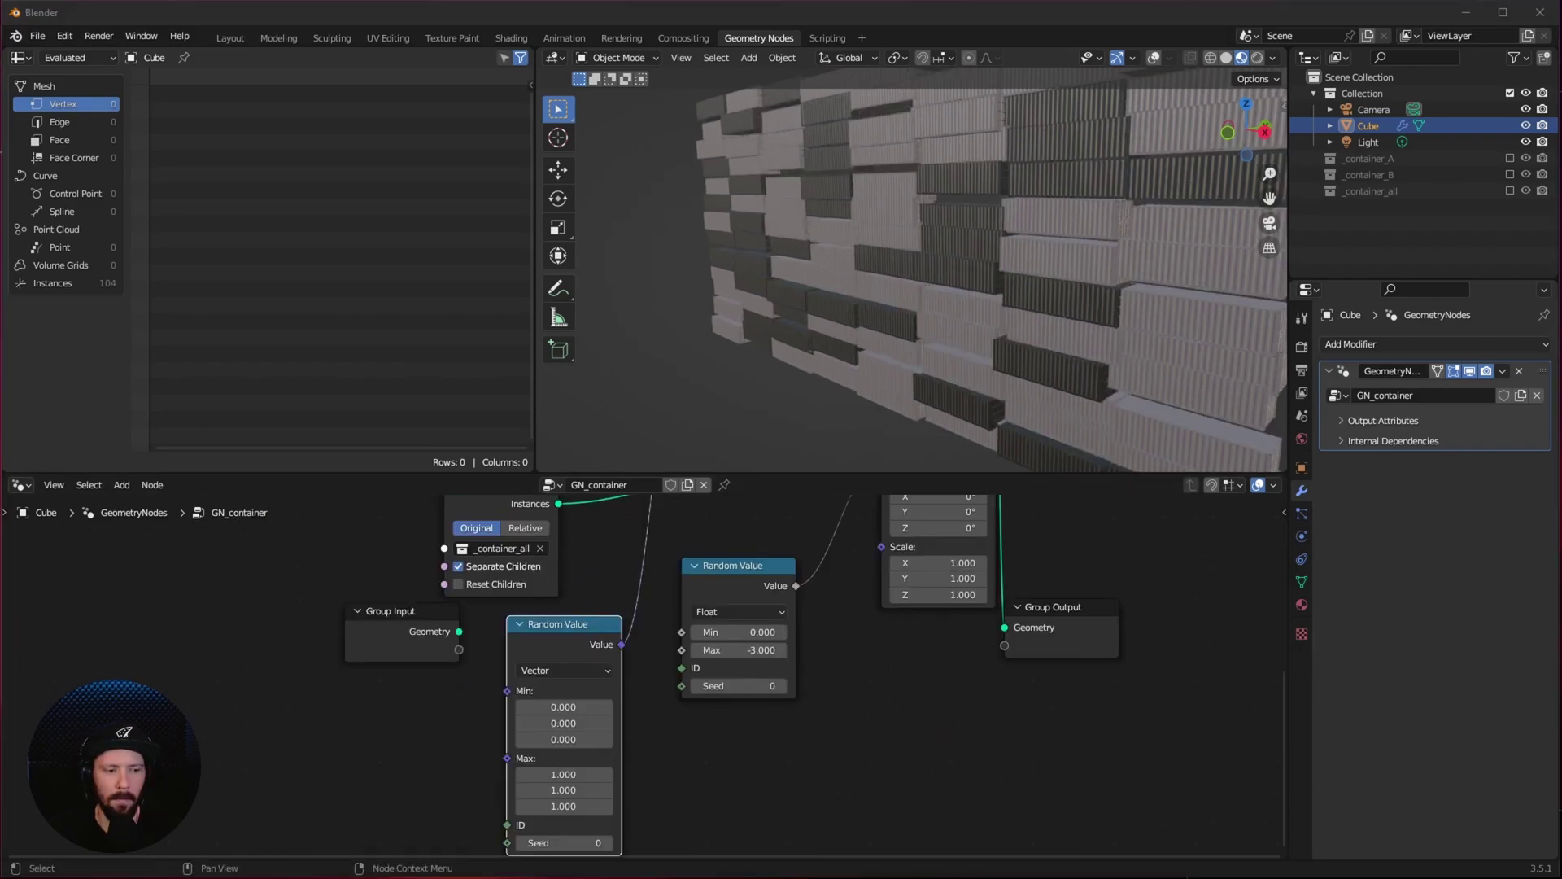
Step: Set all three Max components of the vector Random Value node to 0
drag(659, 784, 682, 726)
alt+drag(685, 798, 685, 718)
ctrl+alt+drag(685, 719, 729, 723)
scroll(728, 722, up, 1)
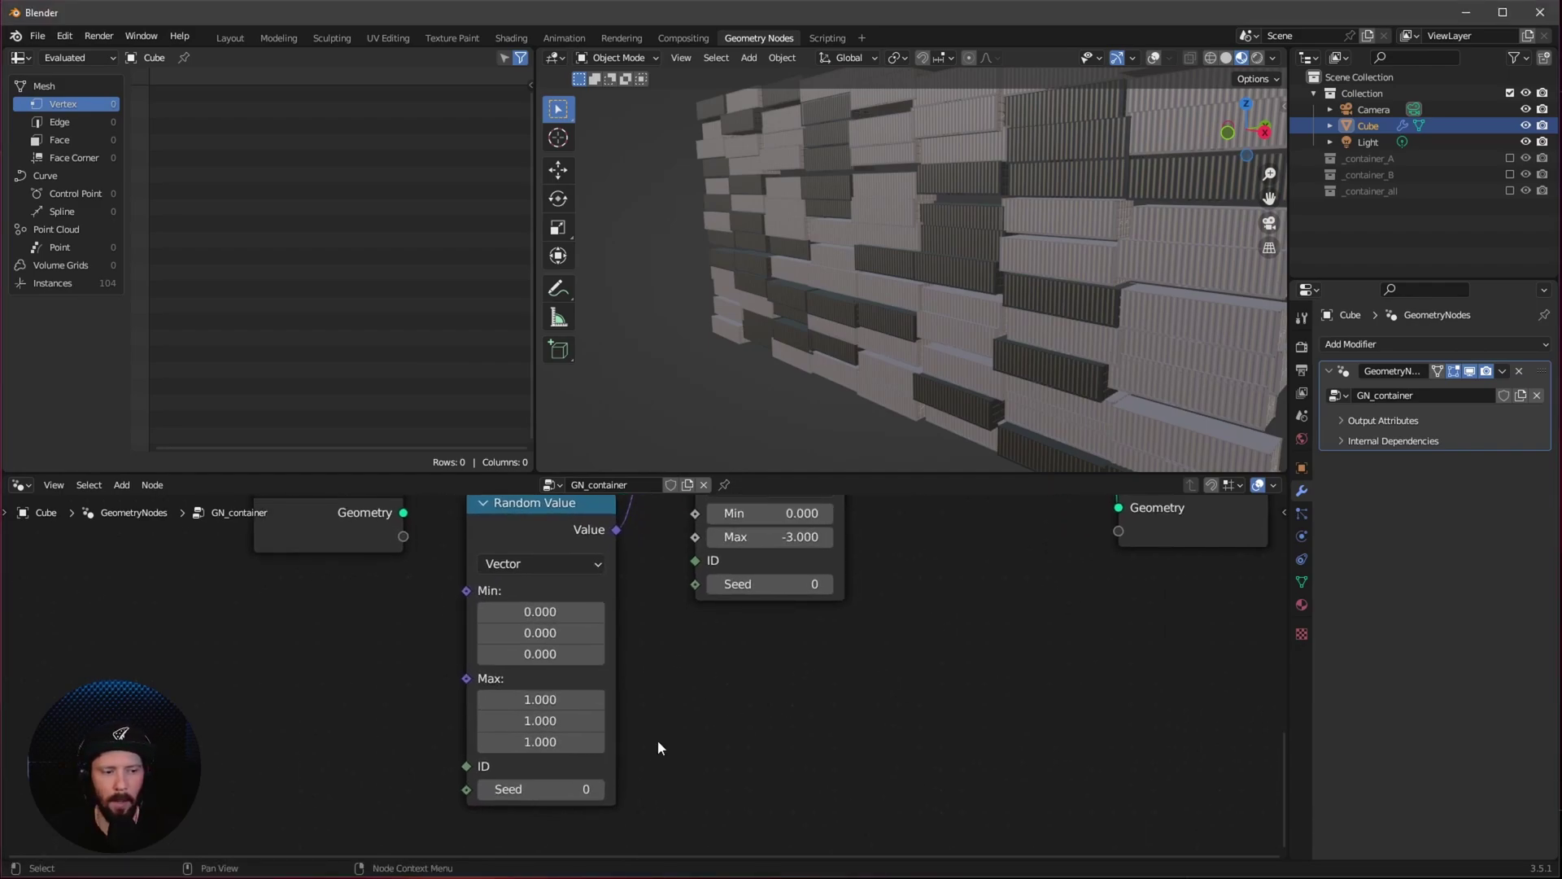
drag(547, 699, 566, 748)
text(0)
key(Return)
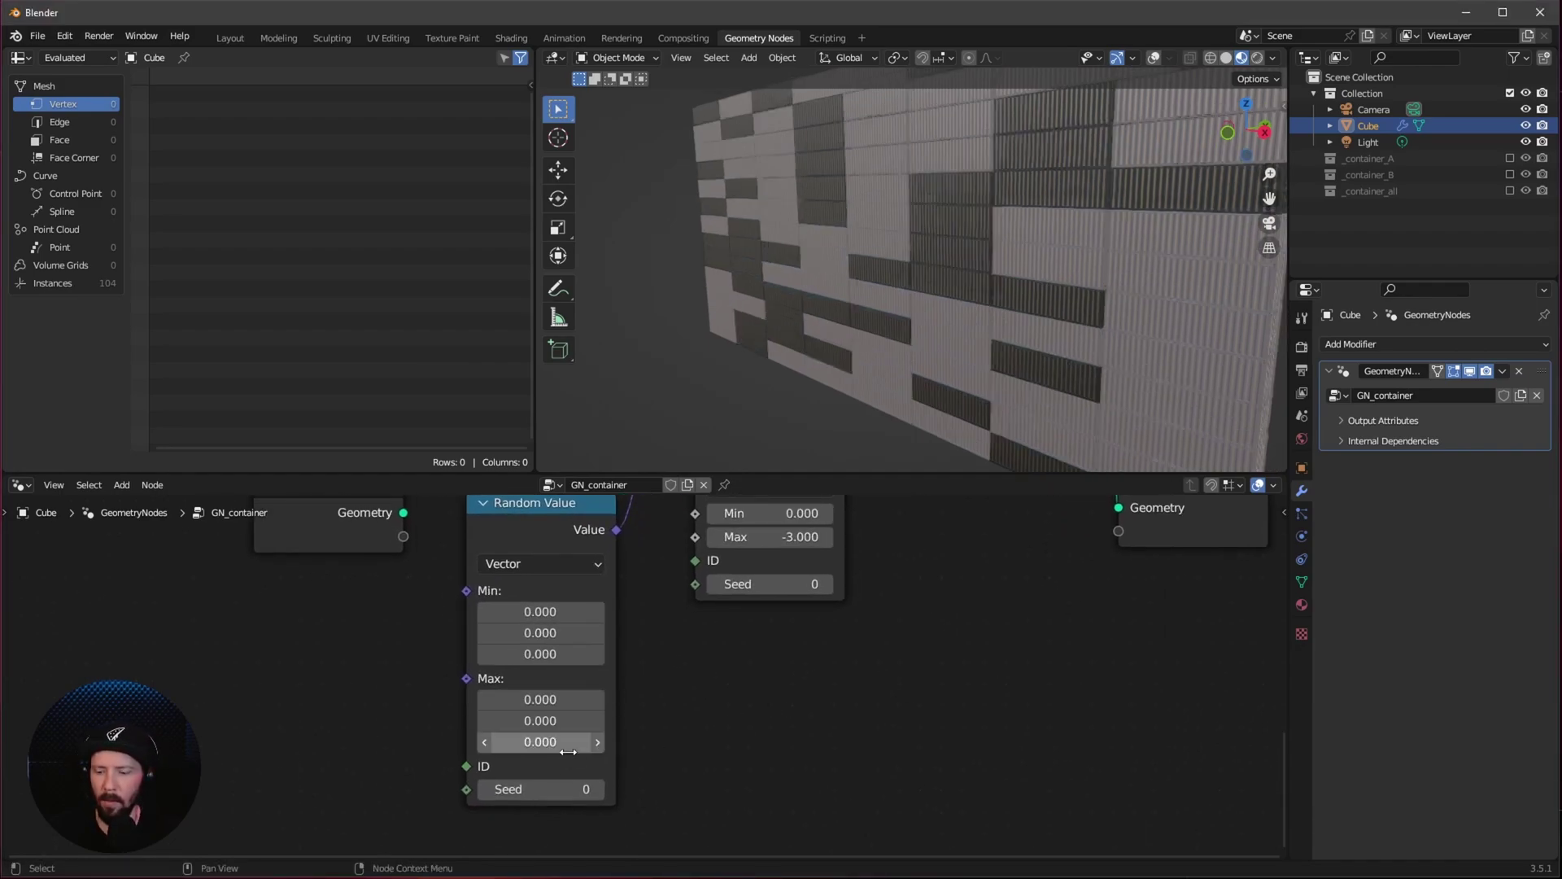
Step: Set the vector Random Value node's Min to 0.5 in X and 1.9 in Y
drag(560, 632, 575, 591)
text(.5)
key(Tab)
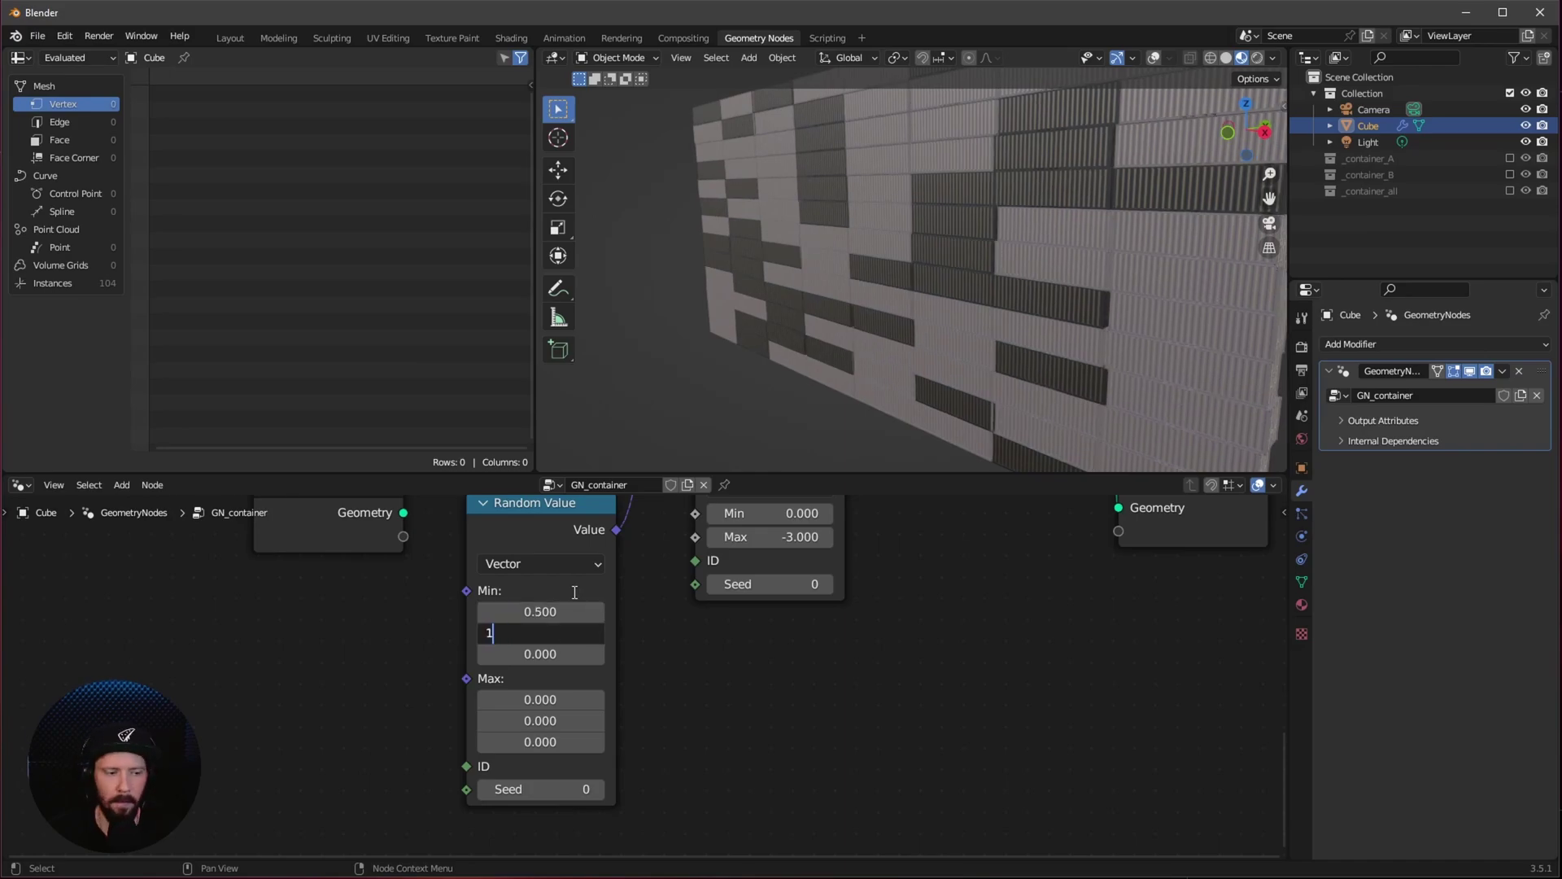
text(1.9)
key(Return)
middle_drag(974, 347, 1105, 387)
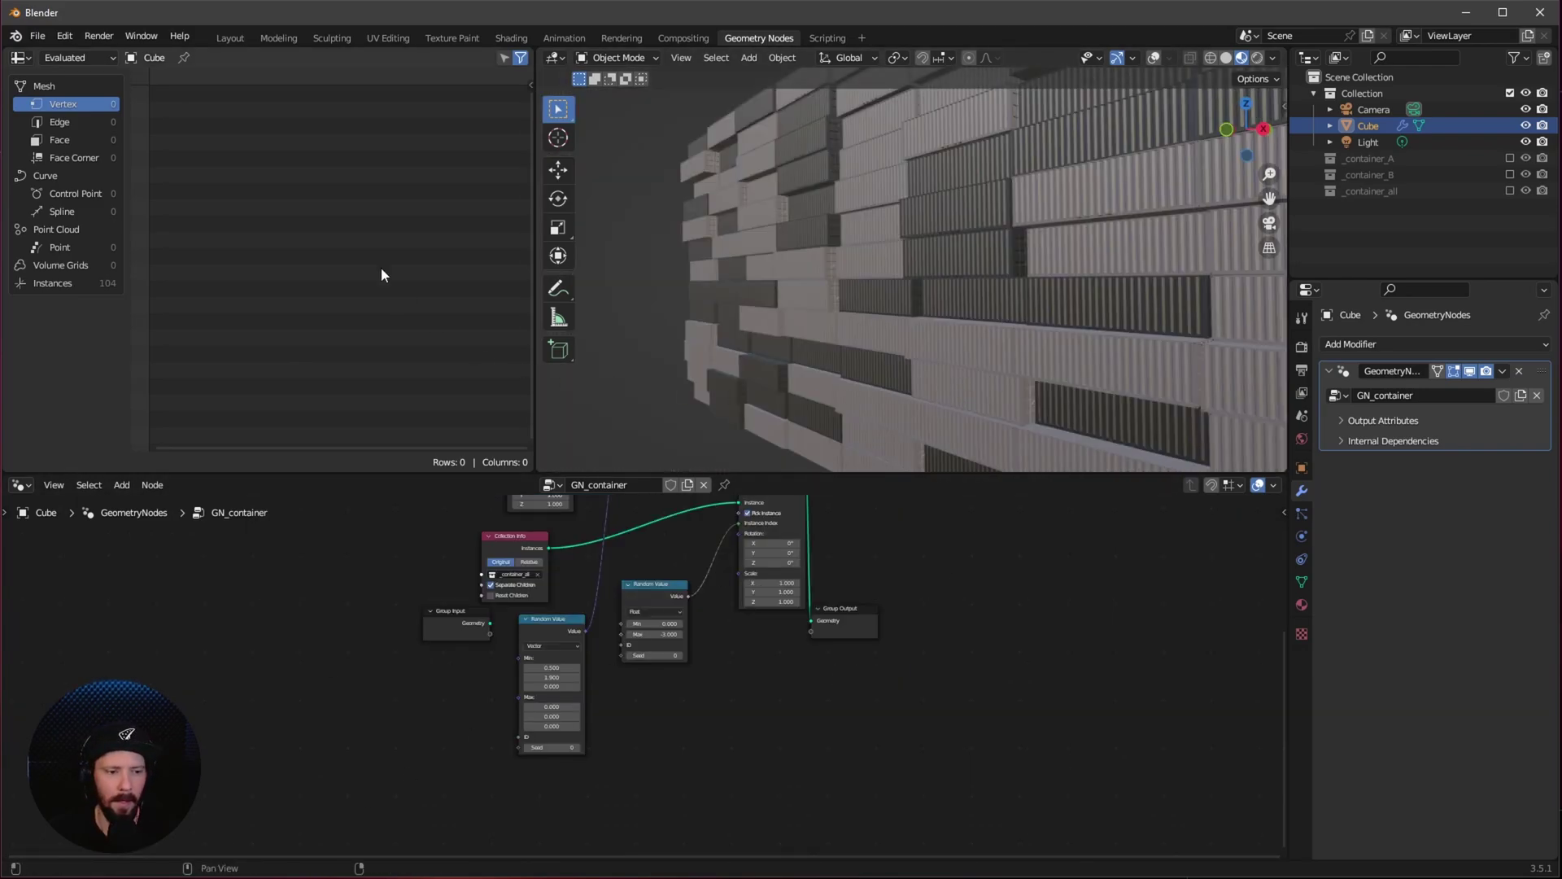
Step: Switch to the Layout workspace and rename the Cube object as container_left
click(230, 38)
scroll(816, 363, down, 4)
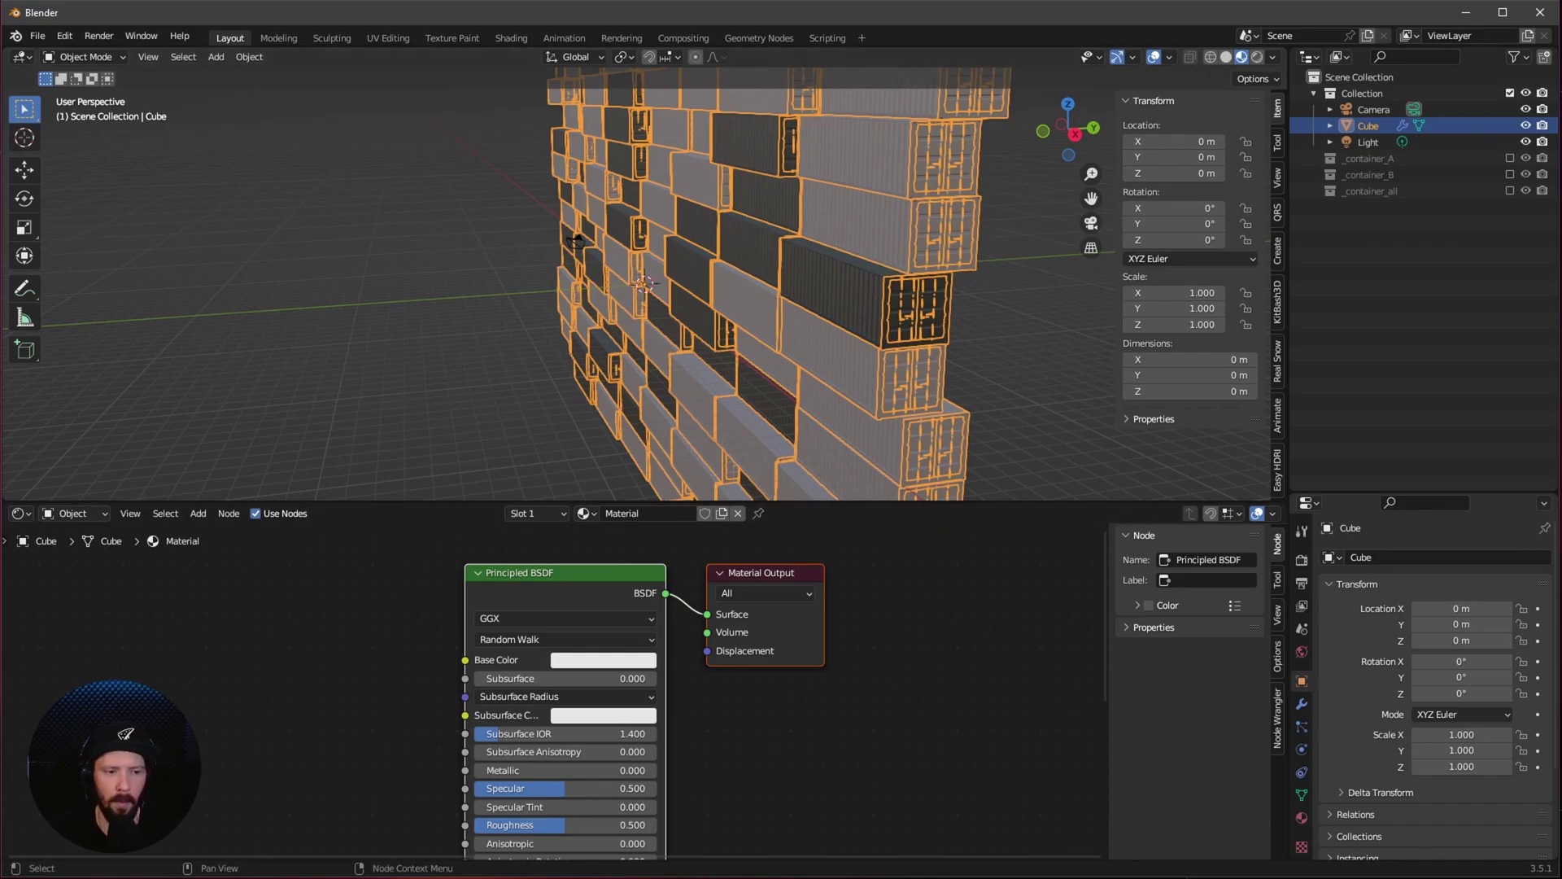
double_click(1368, 125)
text(cont)
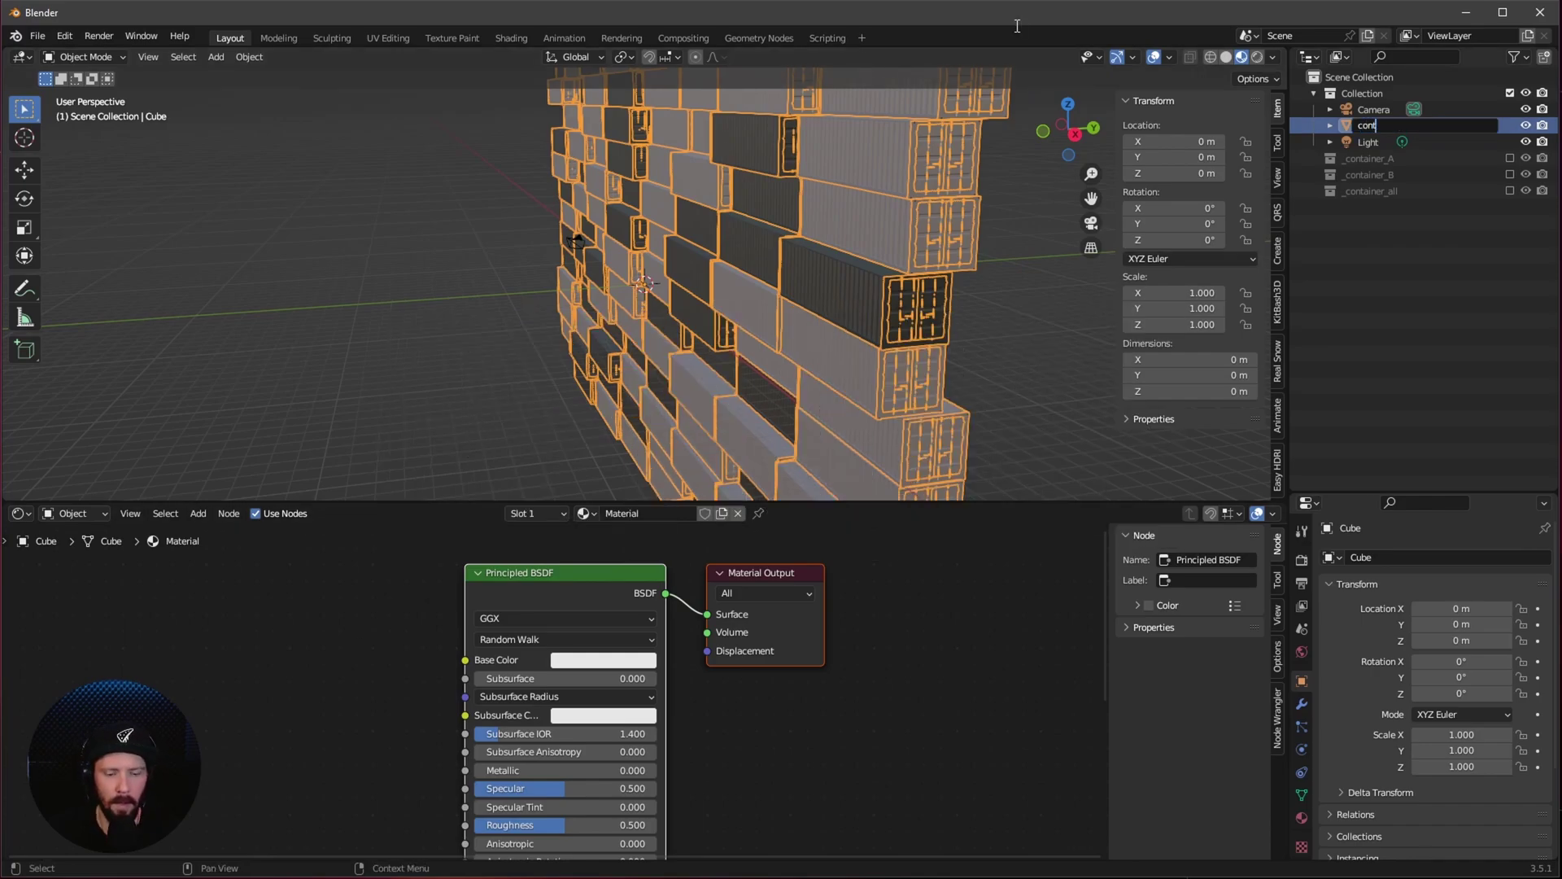
text(ainer)
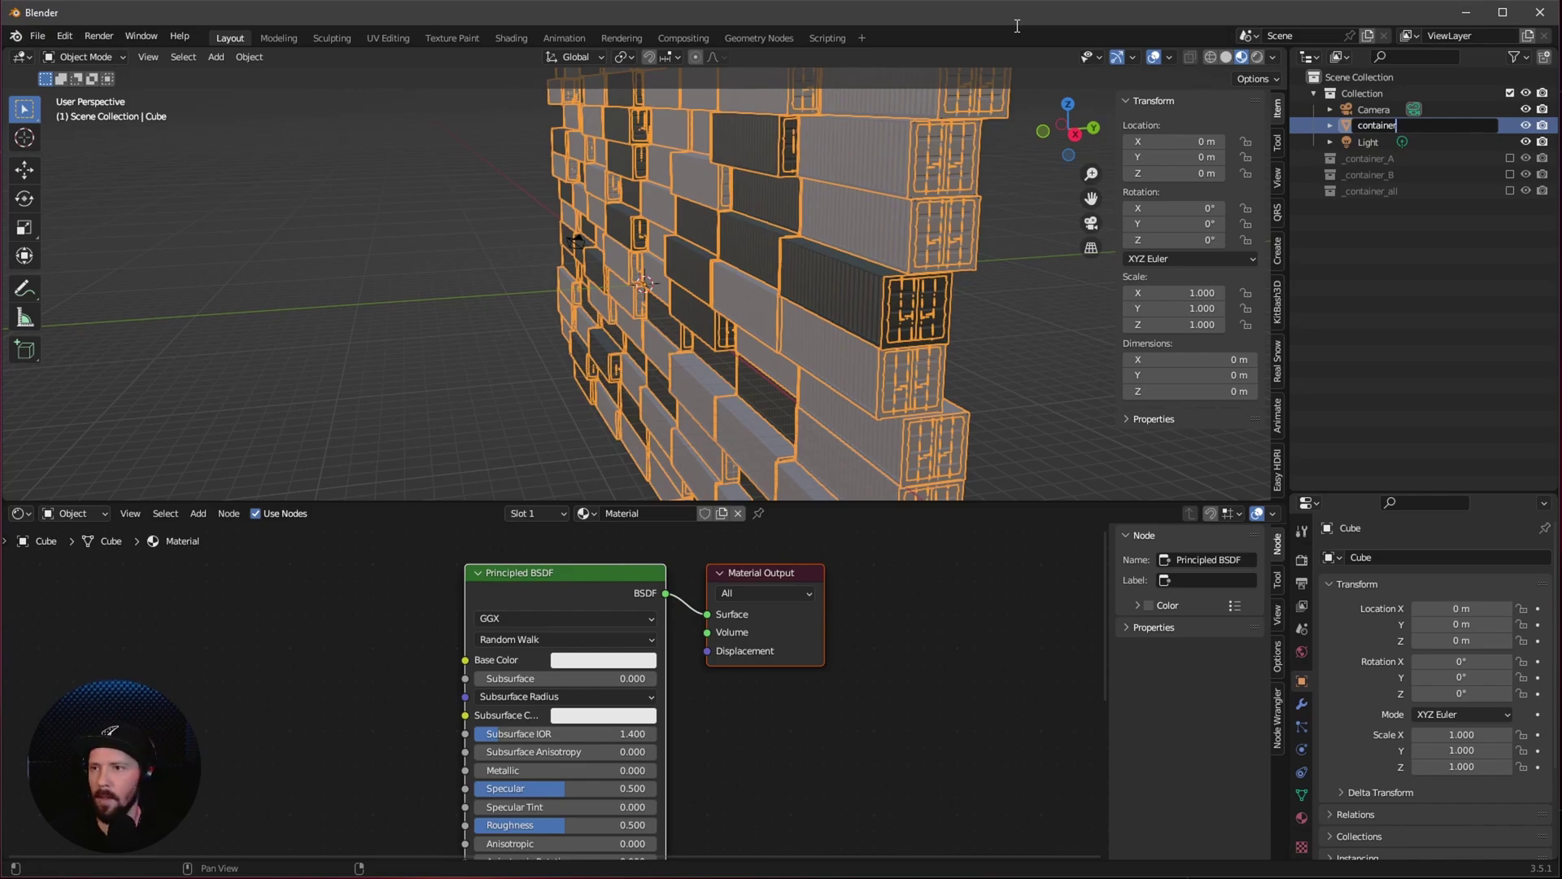
text(_left)
key(Return)
Step: Place container_left at X 10 m, Y 10 m, Z 15 m and set its Z rotation to -90°
click(1196, 143)
text(10)
key(Tab)
text(10)
key(Tab)
text(15)
key(Return)
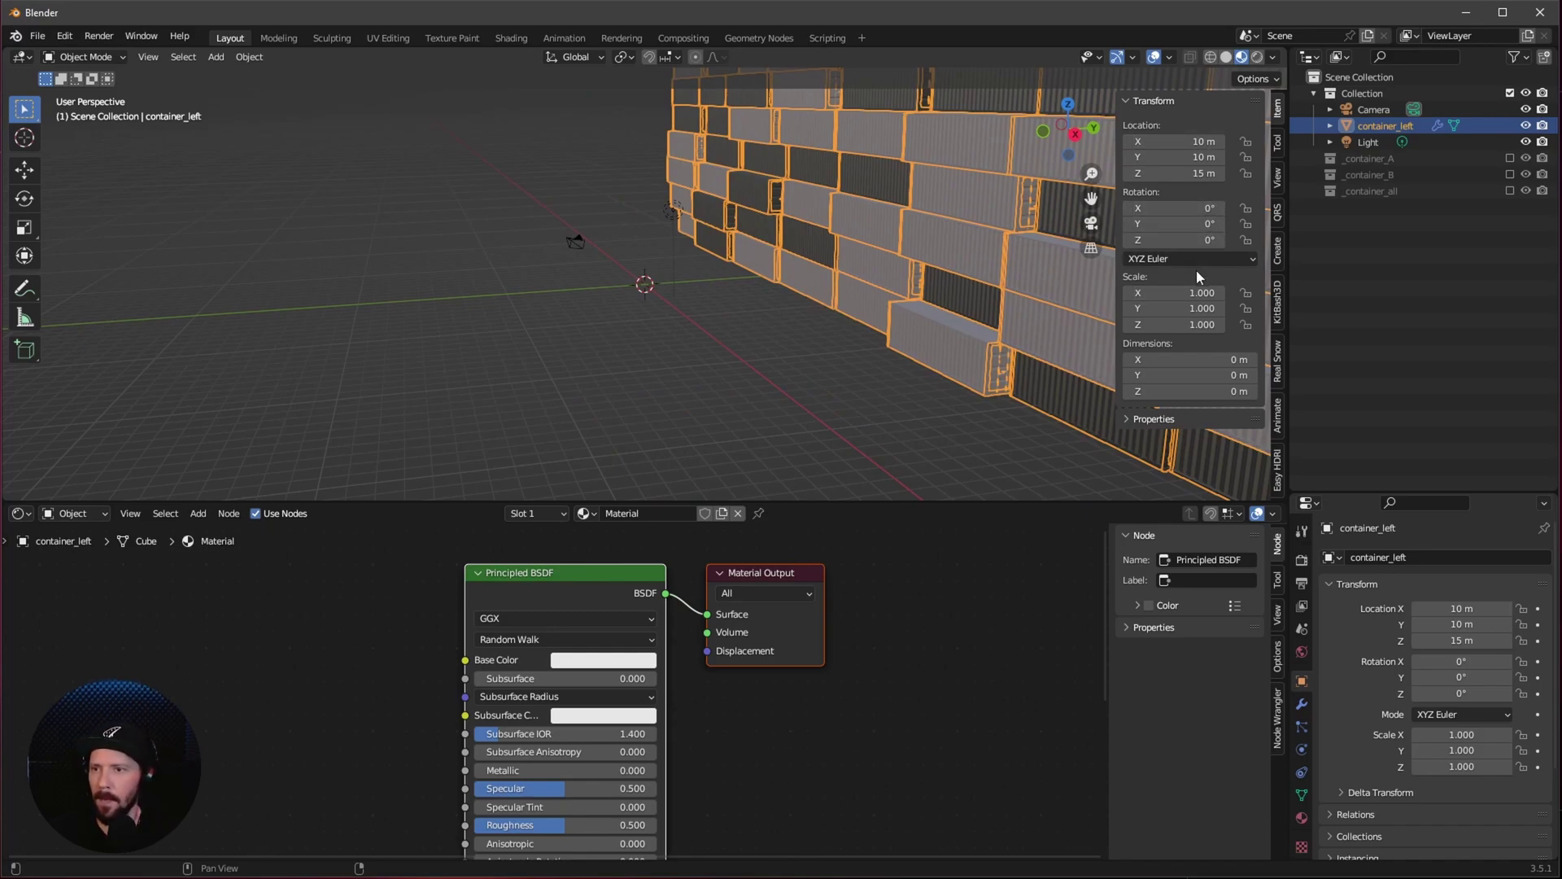
click(1184, 240)
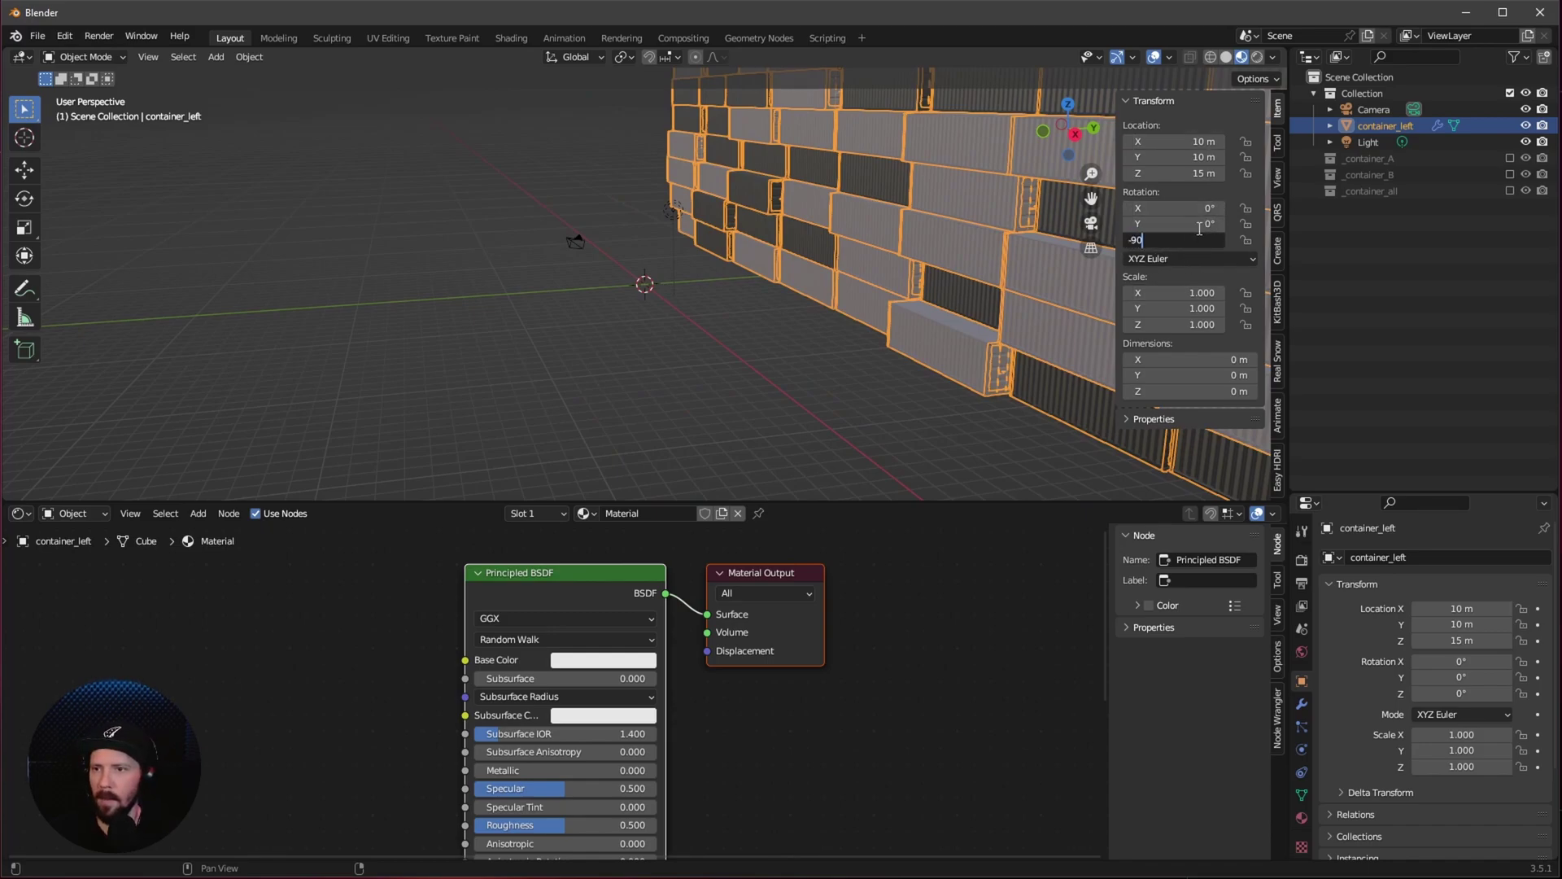
text(-90)
key(Return)
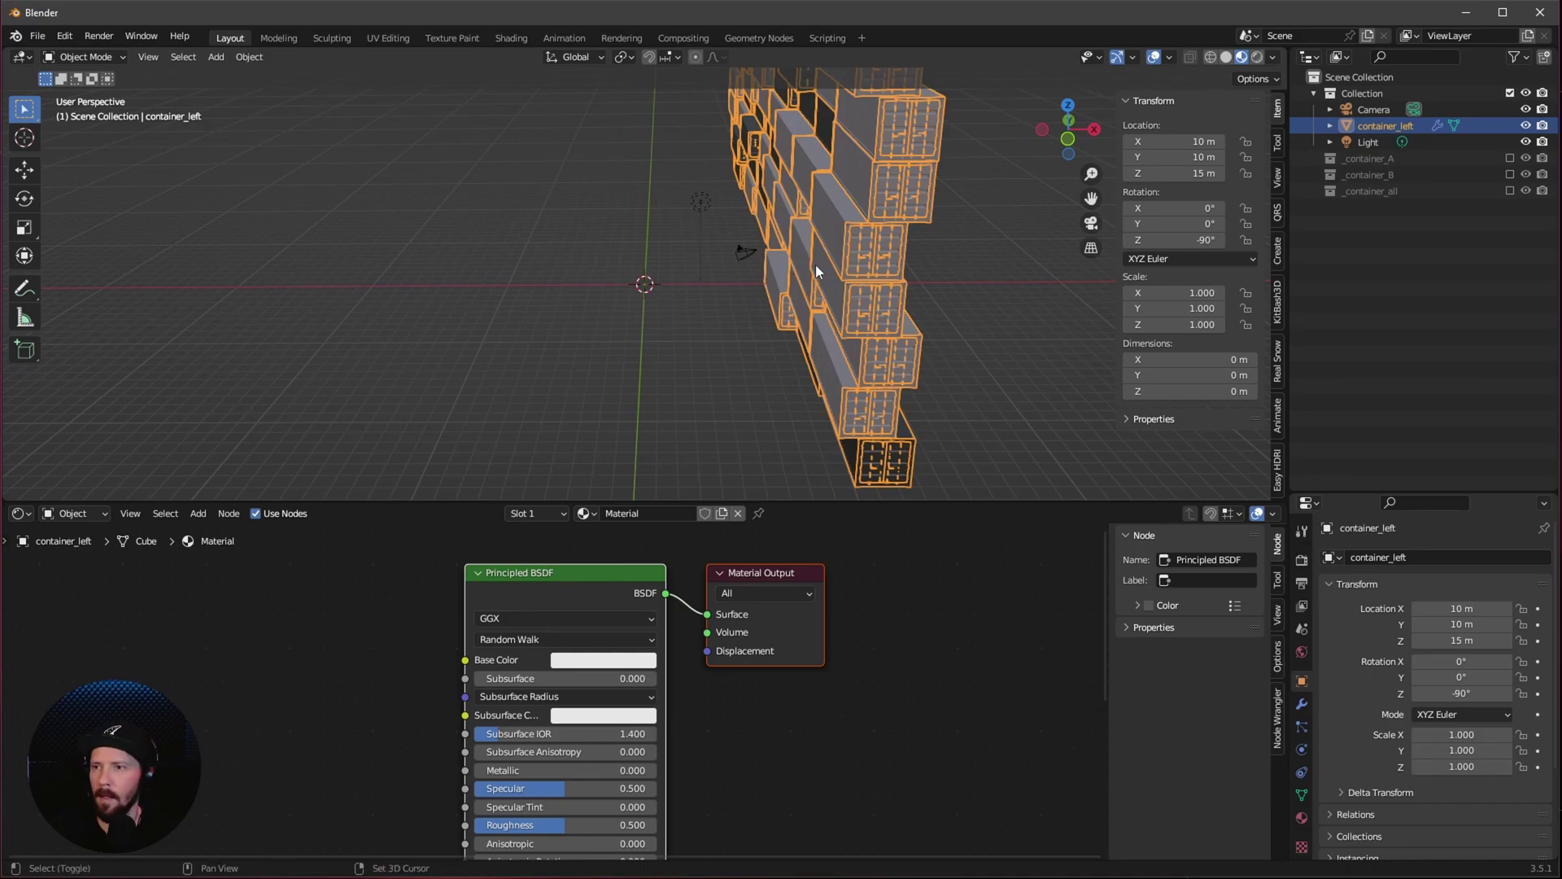
Step: Duplicate container_left in place and set the copy's X location to -10 m
key(shift+d)
key(Escape)
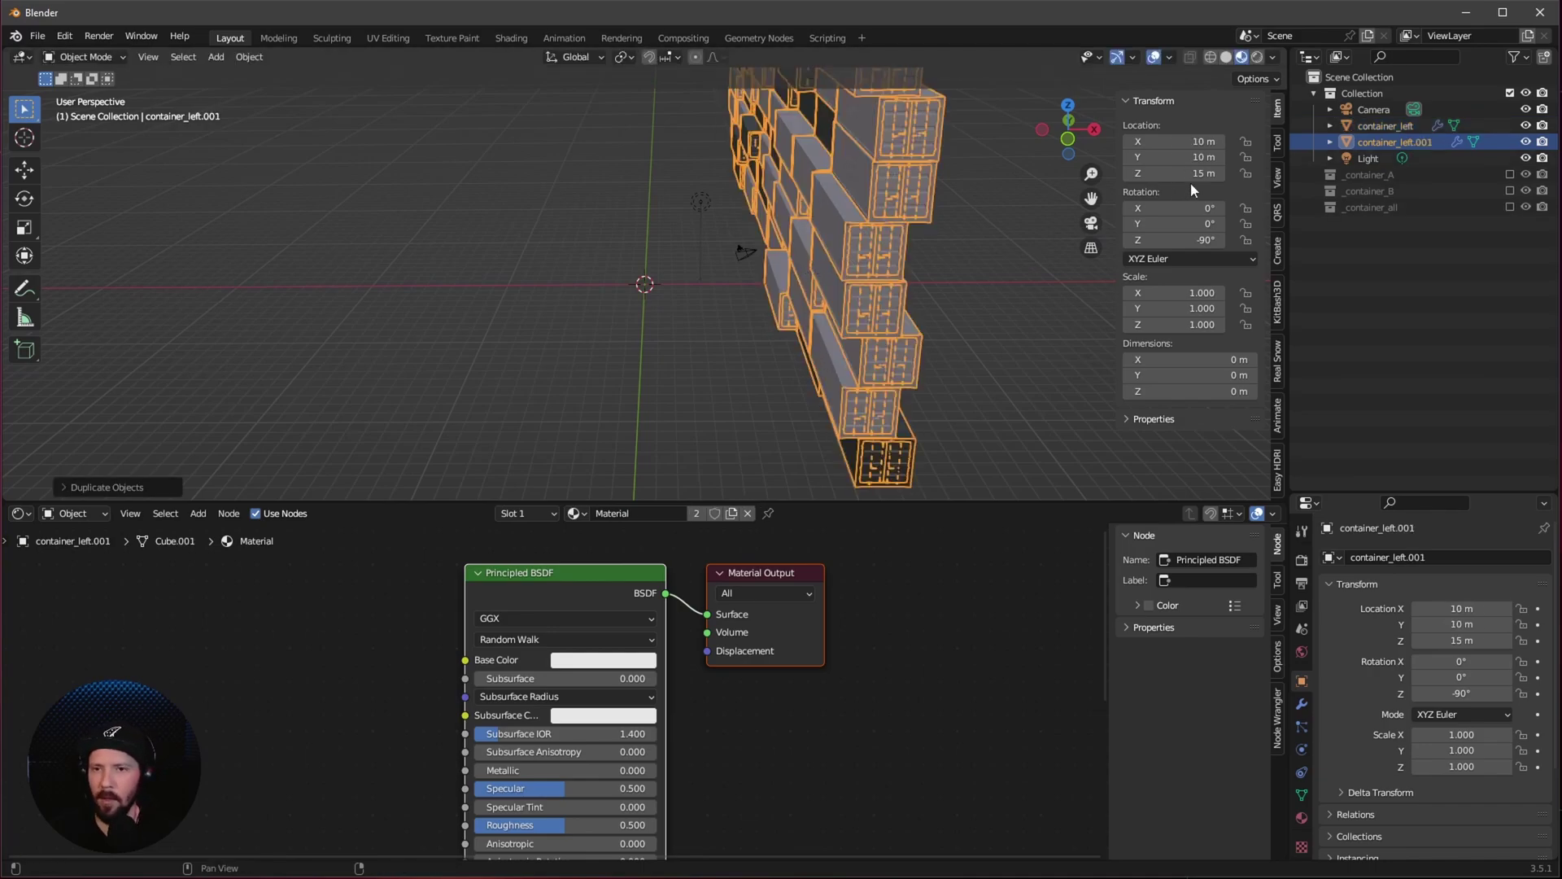
click(1196, 140)
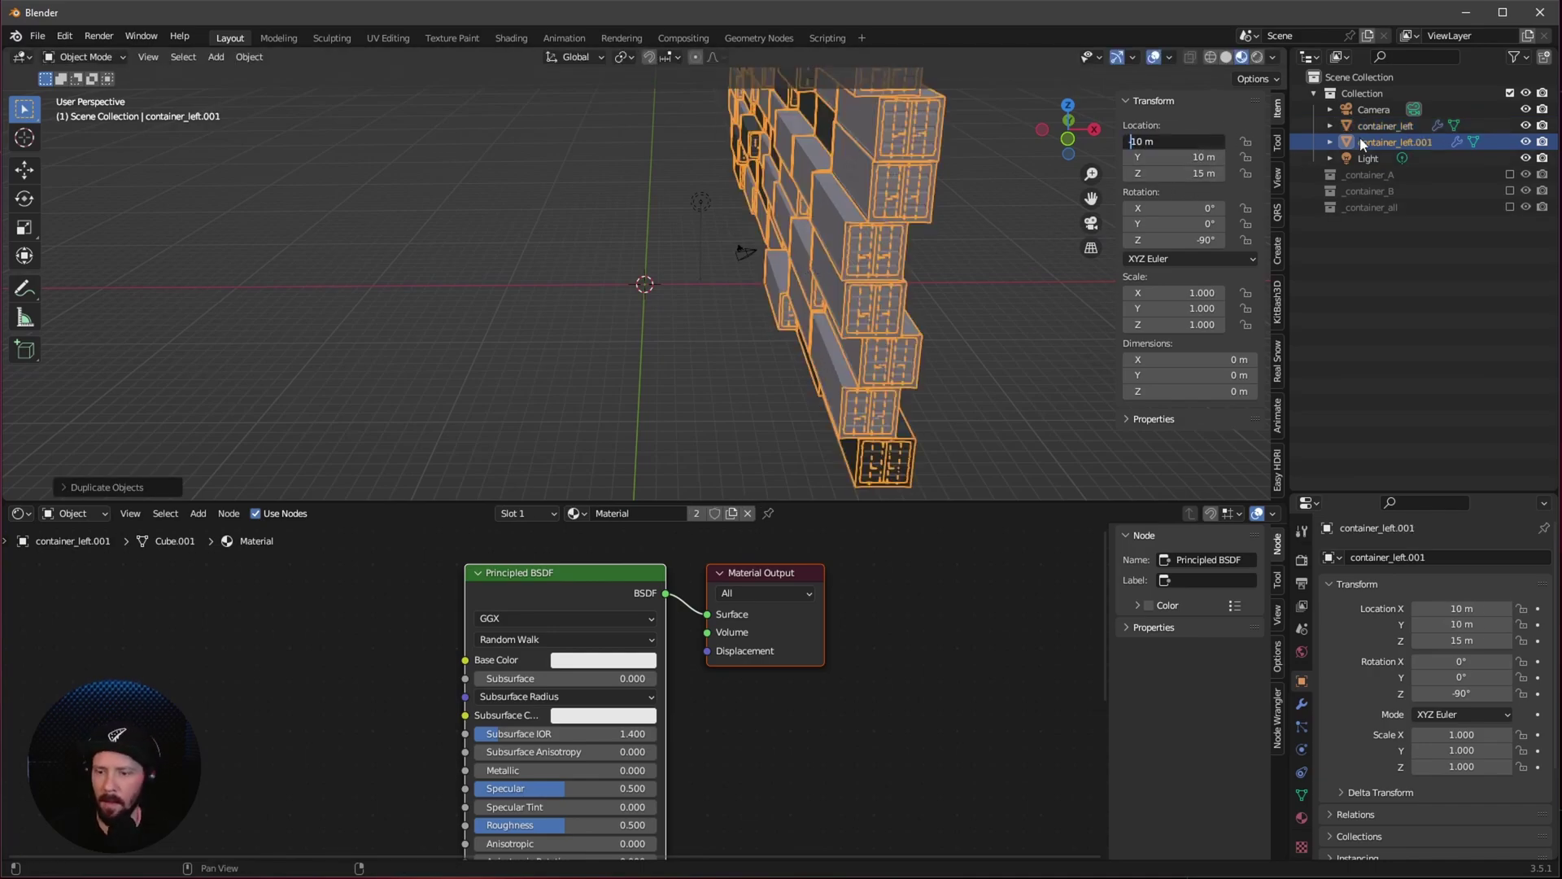
text(-)
key(Return)
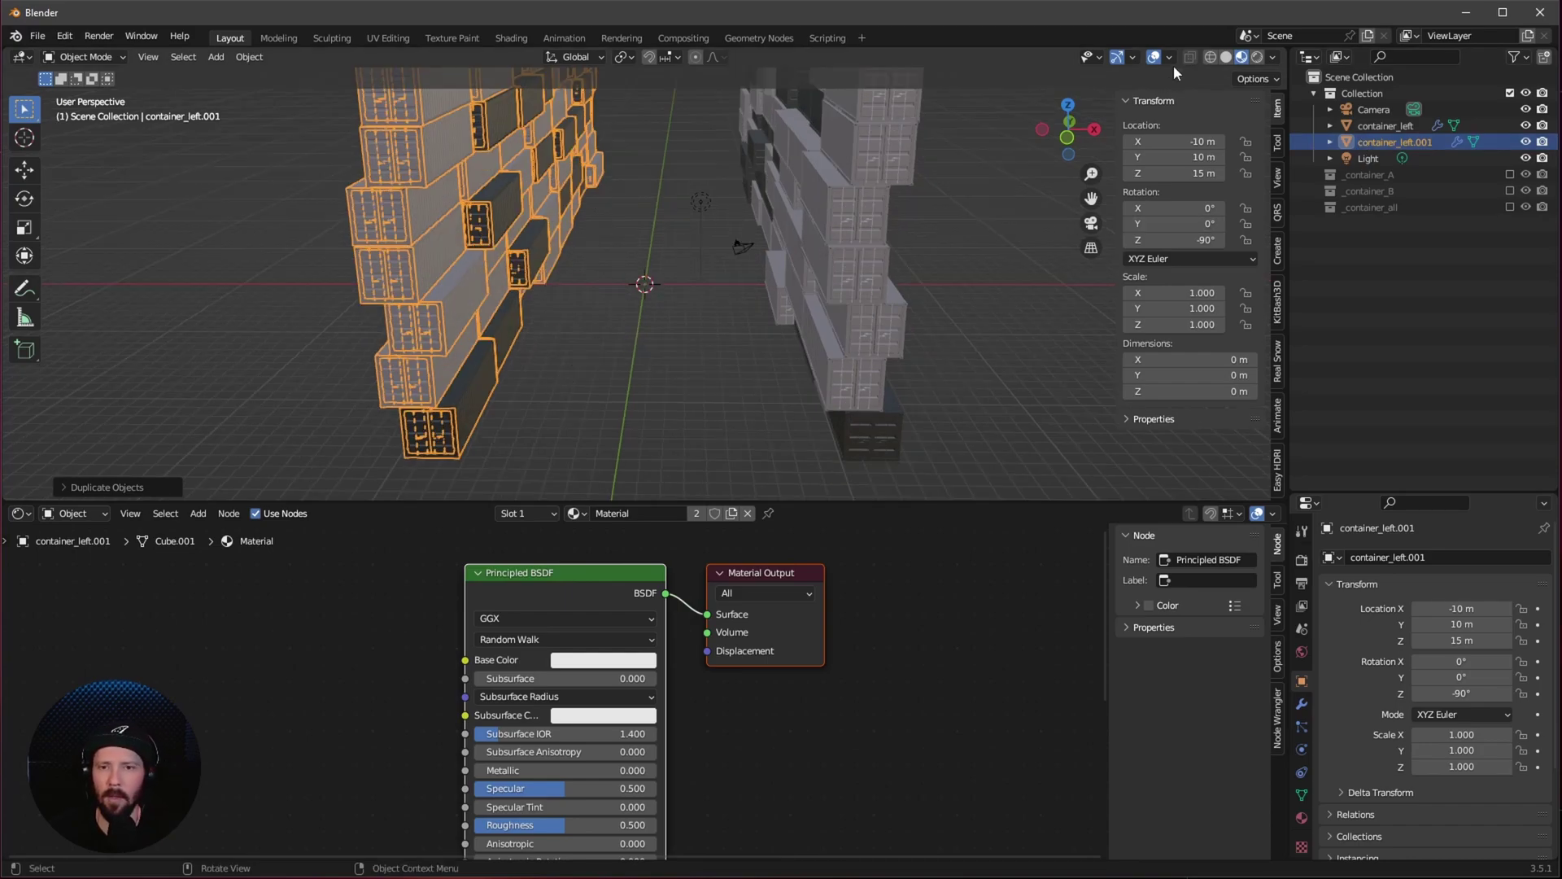
Step: Hide the viewport overlays and set the duplicated container wall's Z rotation to 90°
click(1154, 57)
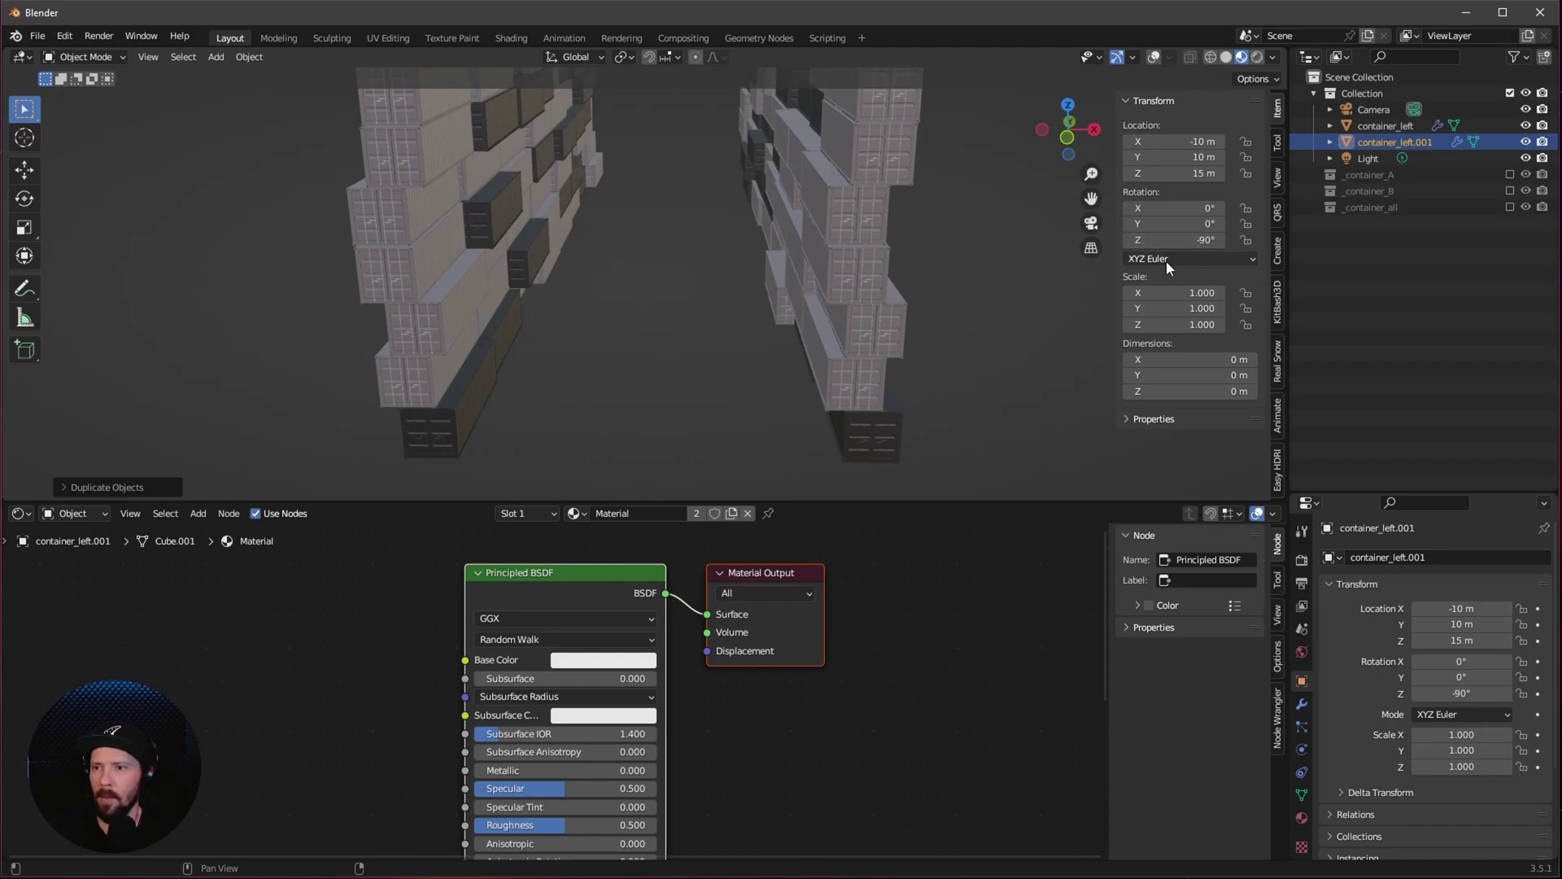
click(1203, 239)
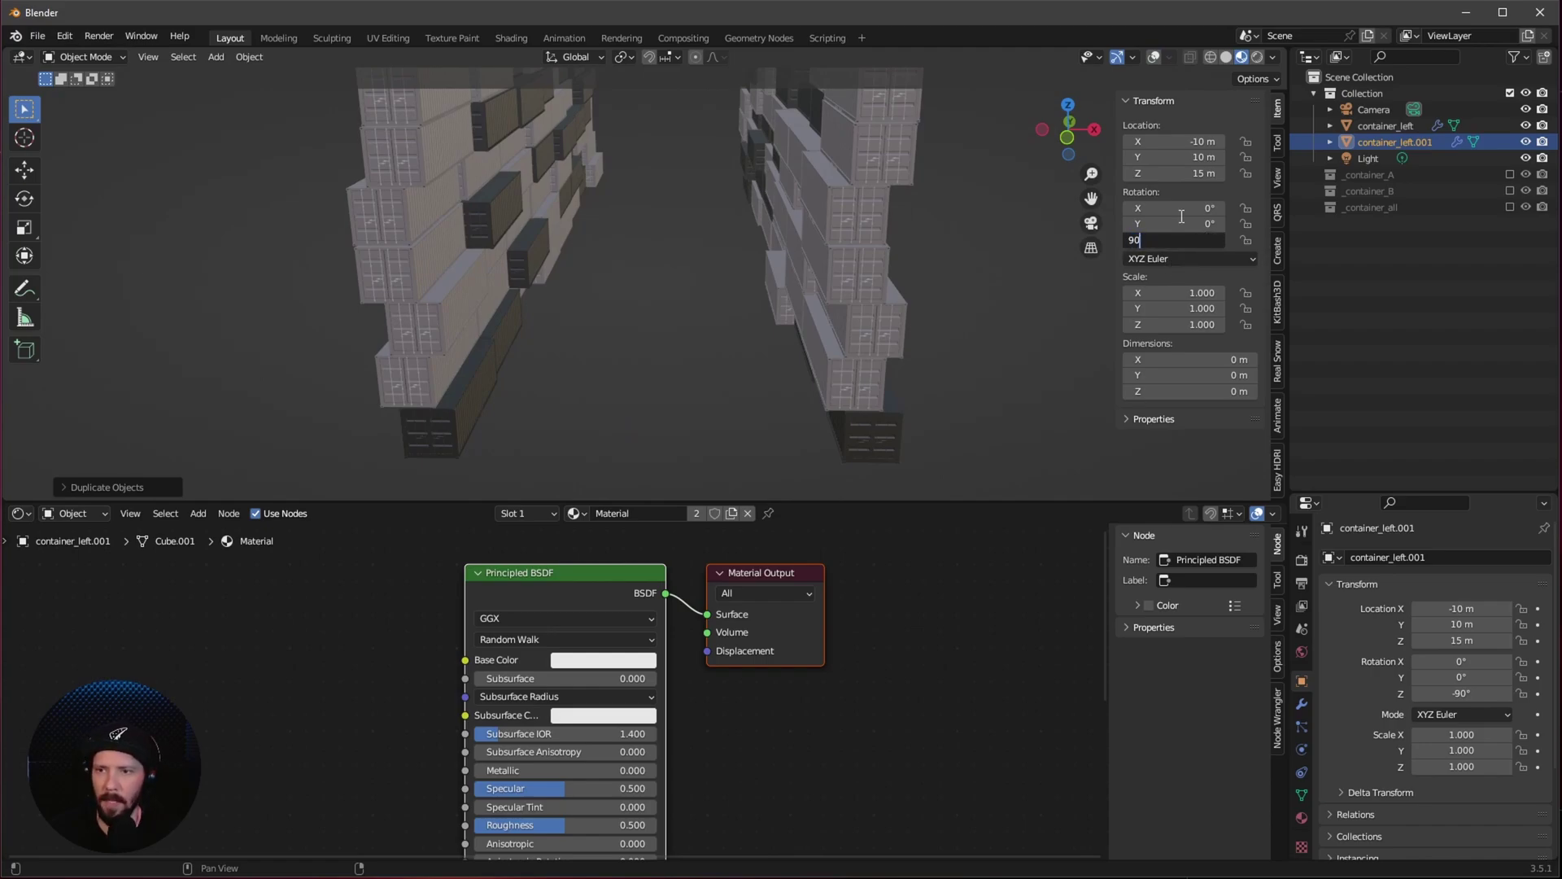
text(90)
key(Return)
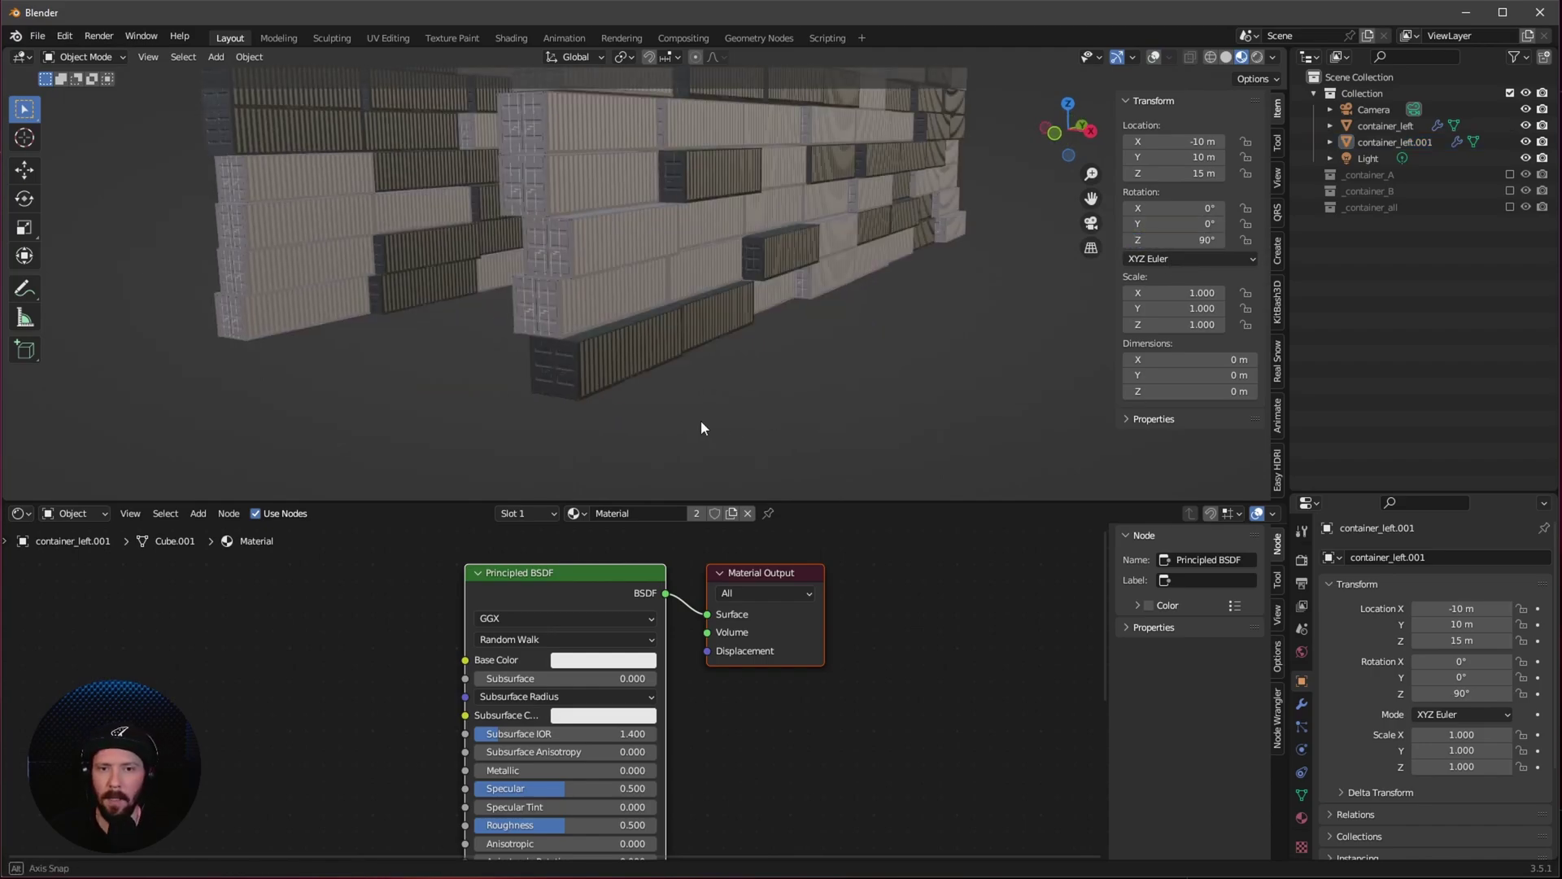
Step: Add a plane as the floor and set its X and Y dimensions to 100 m
key(shift+a)
mouse_move(606, 419)
click(705, 420)
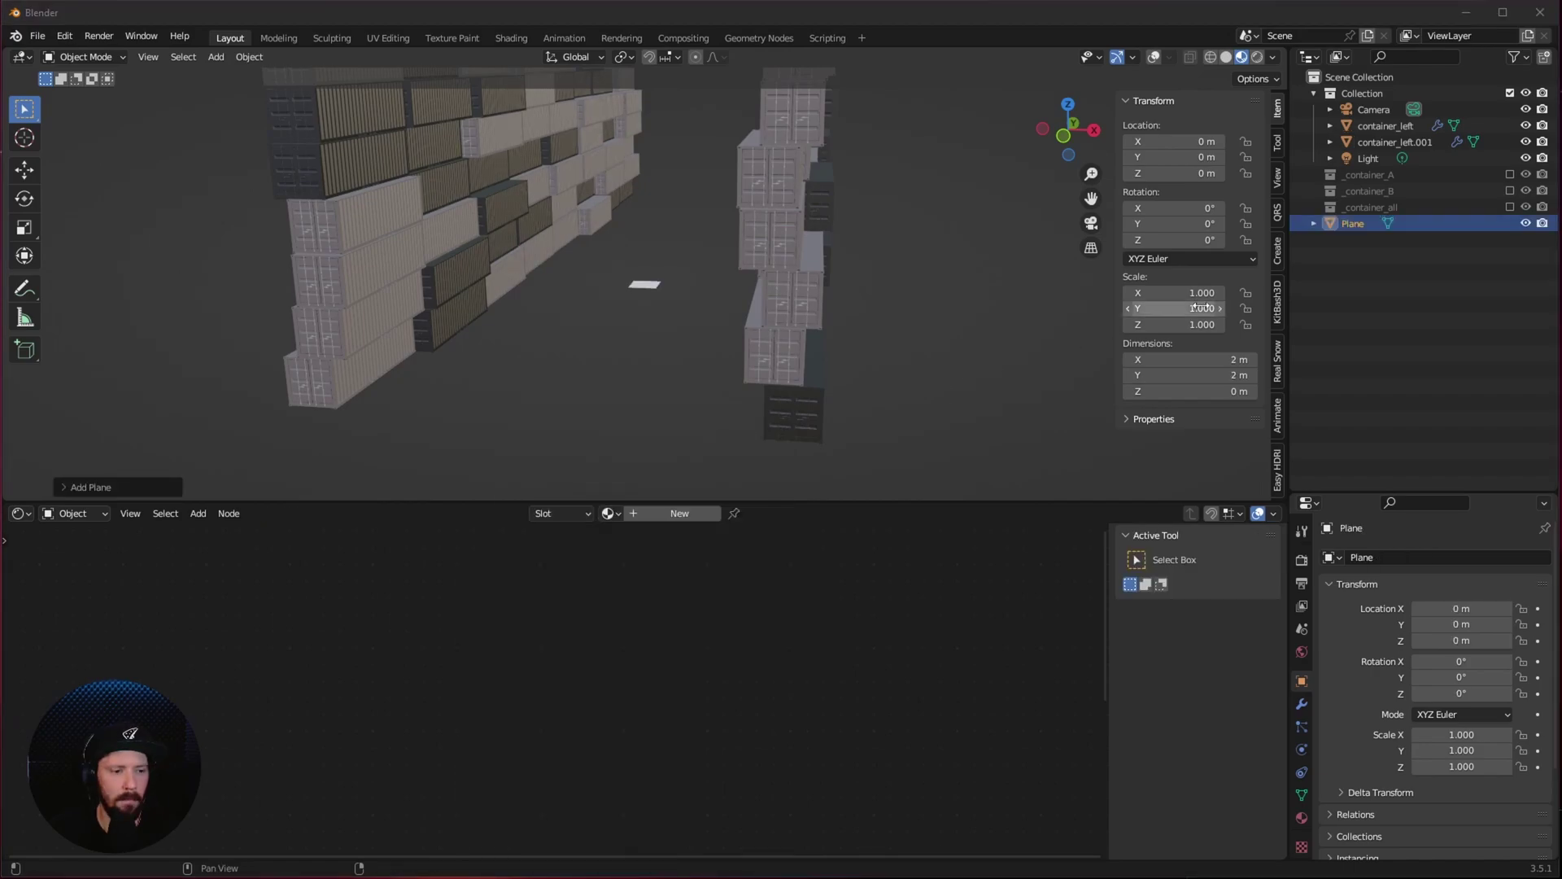
drag(1220, 361, 1221, 376)
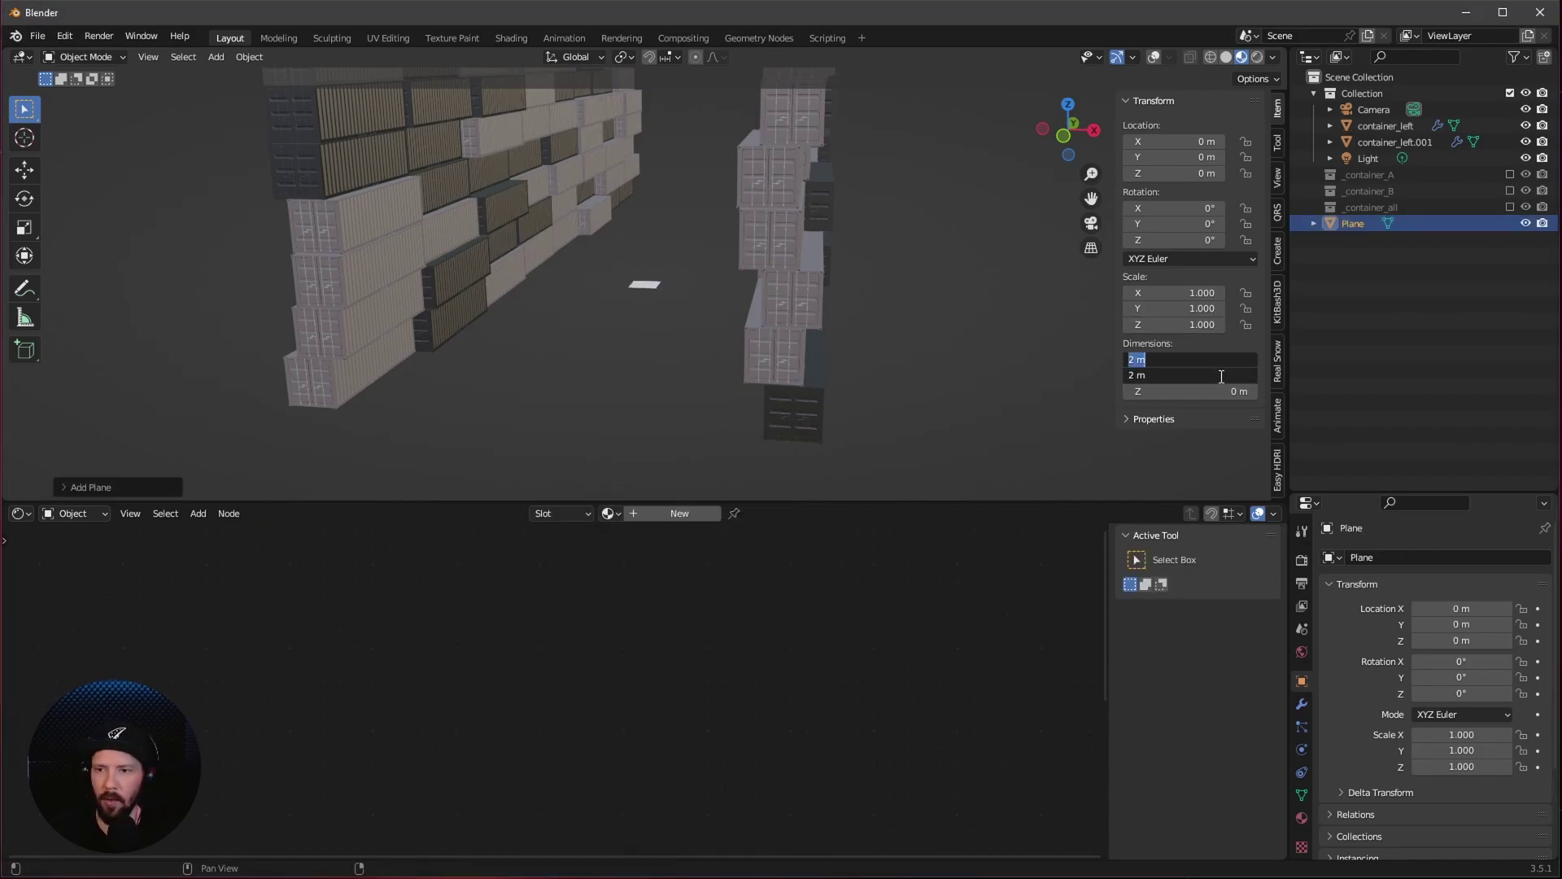
text(100)
key(Return)
mouse_move(754, 407)
middle_down()
mouse_move(733, 412)
mouse_move(760, 417)
middle_up()
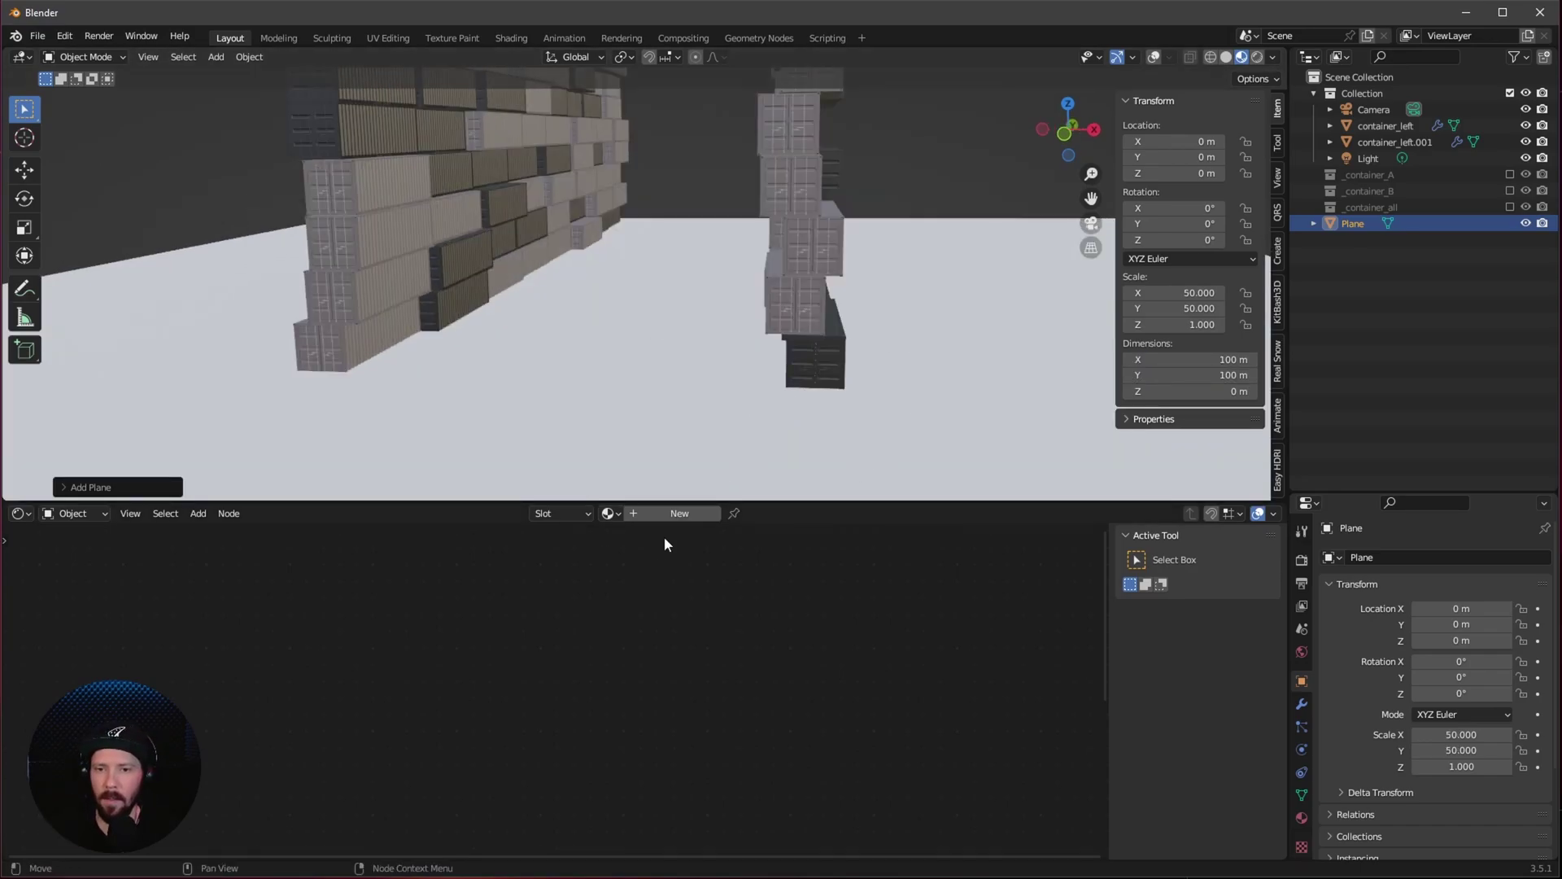
Step: Create a new material on the plane and name it M_floor
click(663, 513)
double_click(659, 513)
text(M)
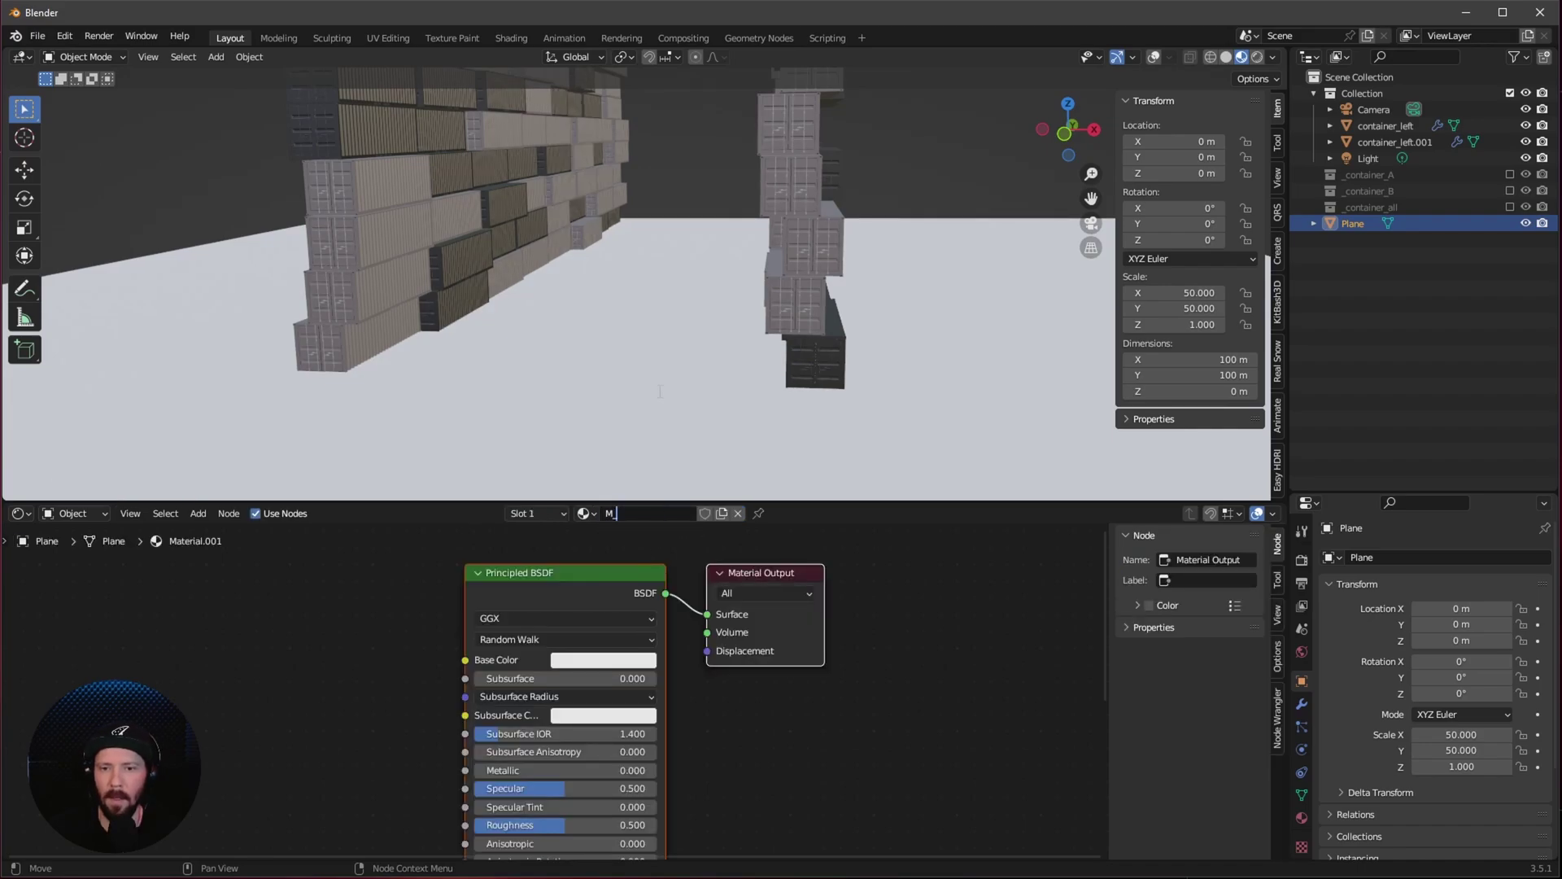
text(_floor)
key(Return)
scroll(882, 617, down, 1)
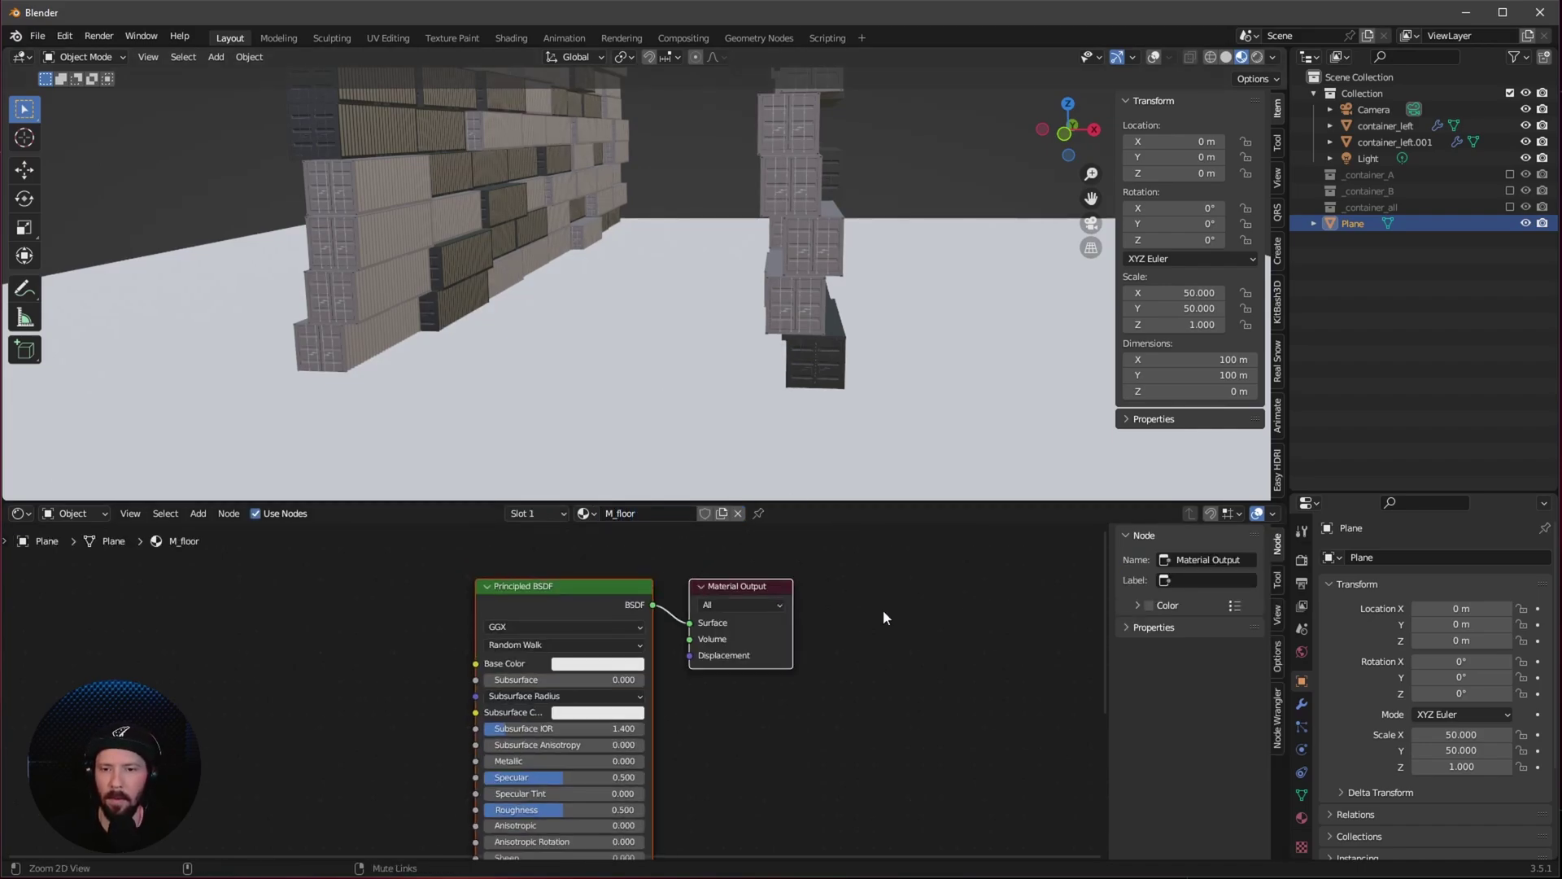
Step: Look at the Node Wrangler tools for the Principled BSDF node and check the Node Wrangler add-on in the preferences
click(593, 600)
click(1277, 731)
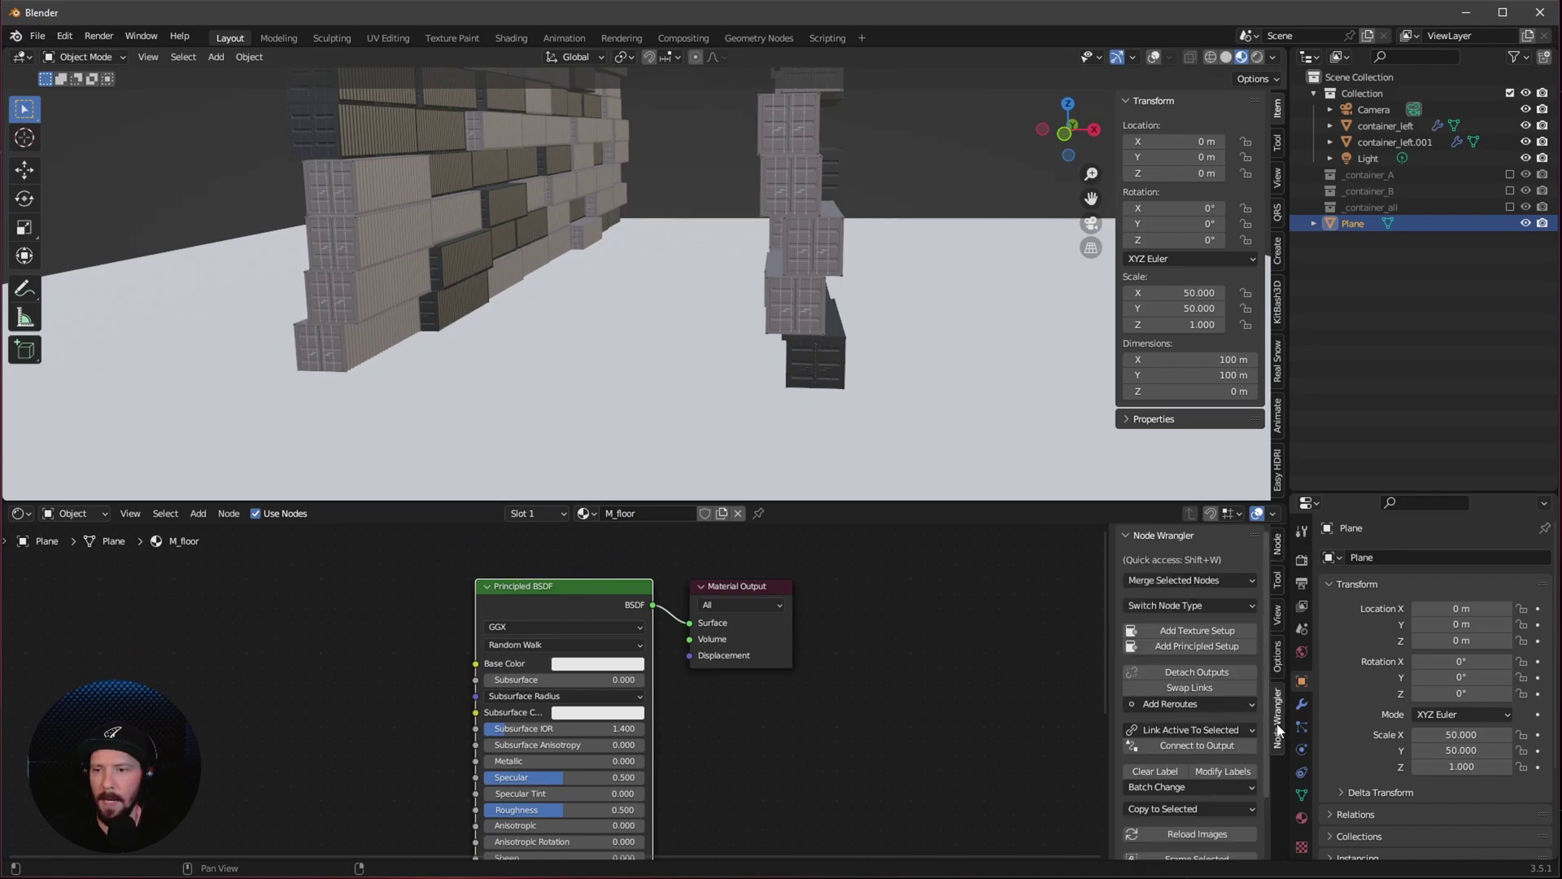
drag(580, 592, 623, 592)
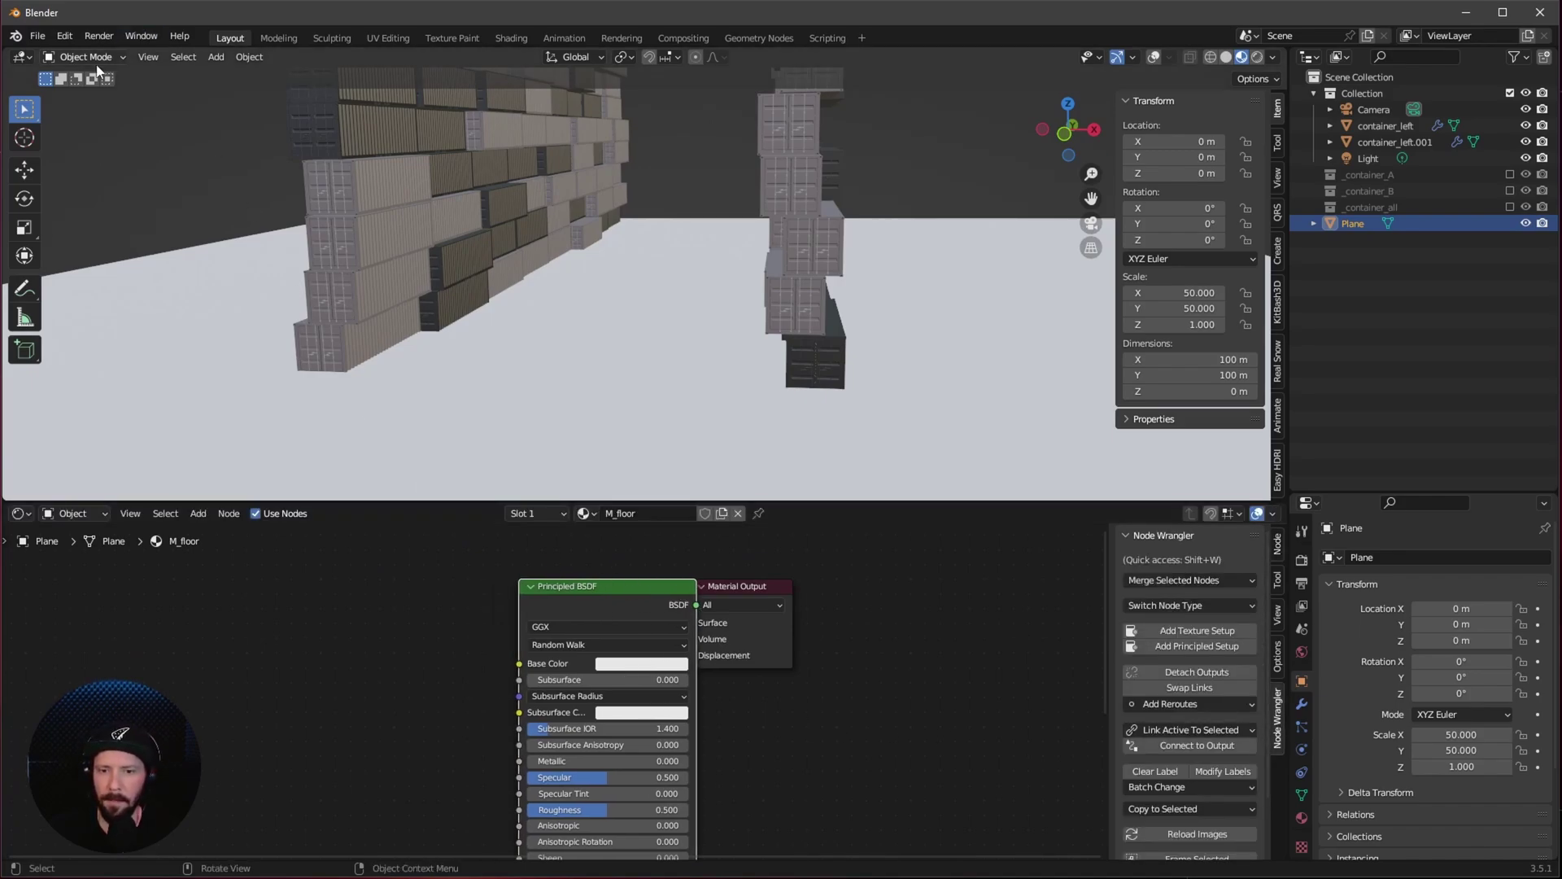
click(65, 35)
click(104, 269)
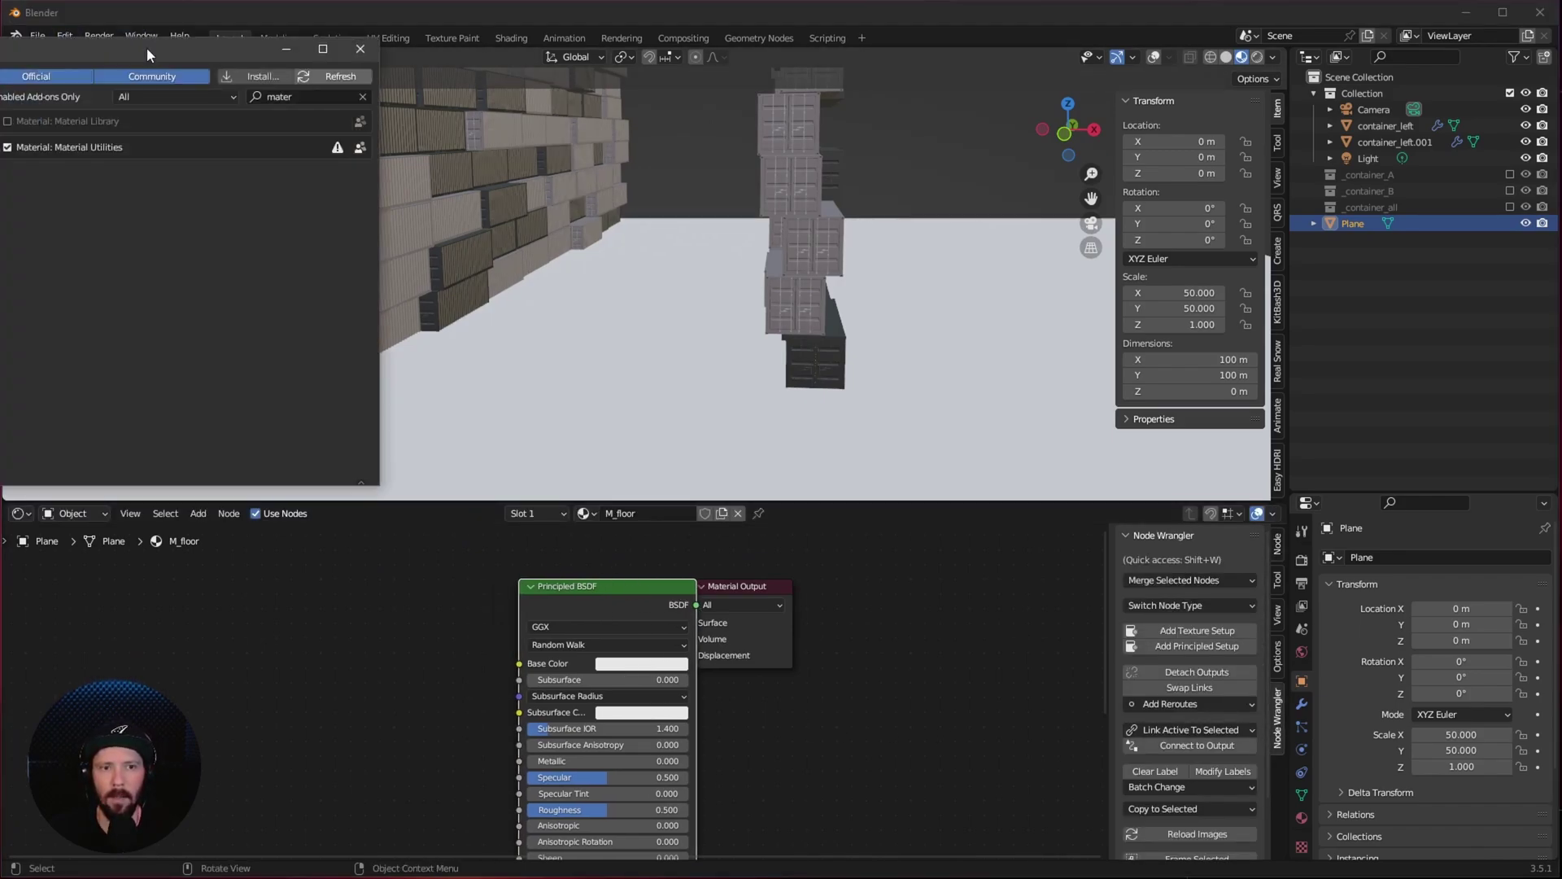
click(571, 143)
text(wrang)
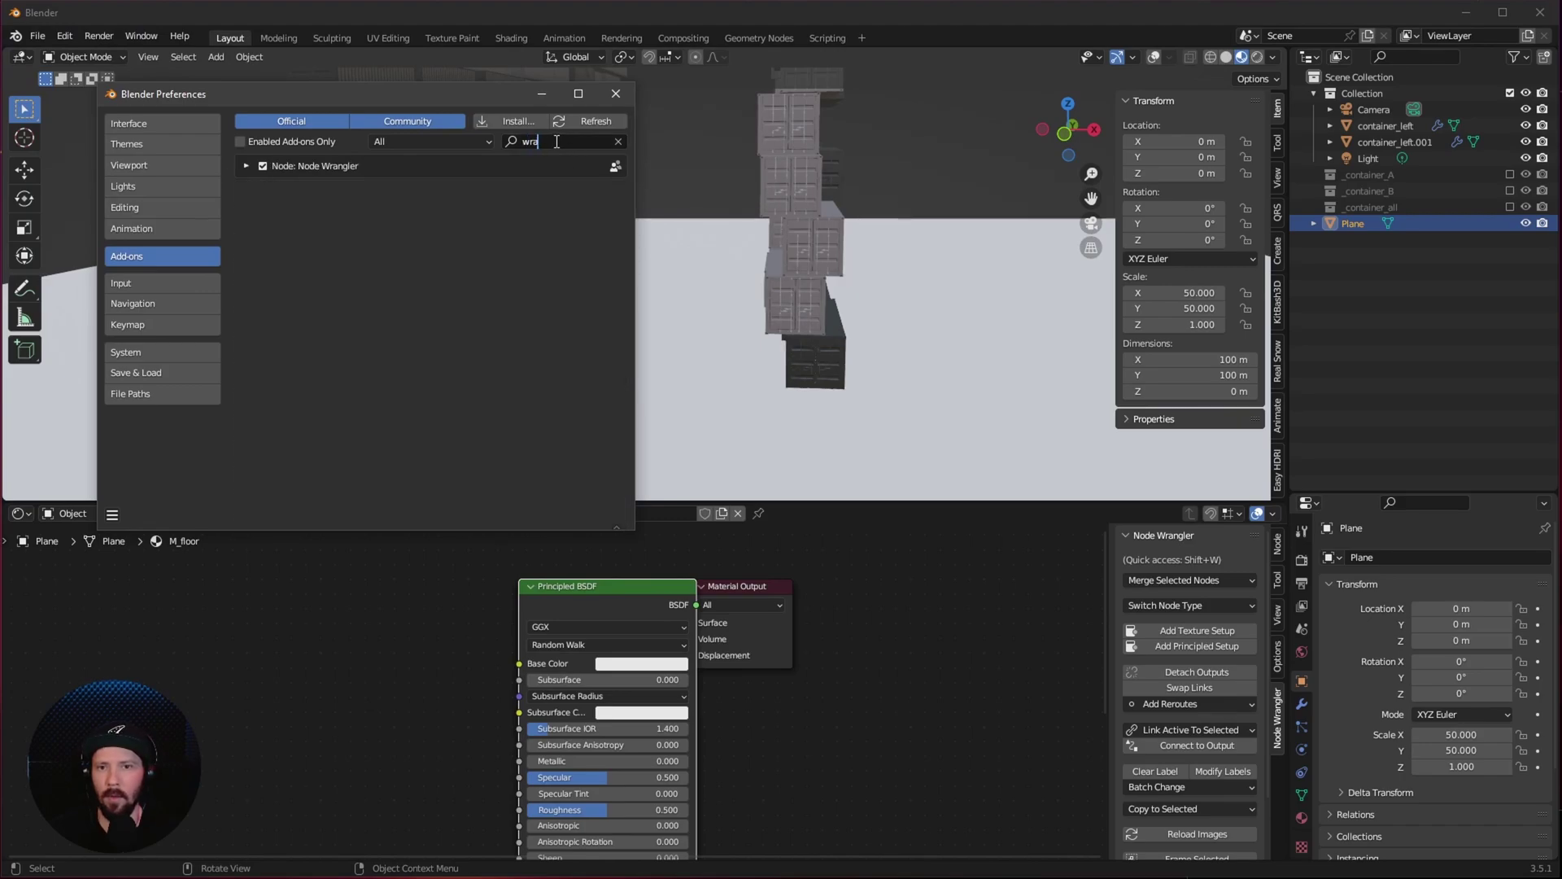
click(616, 93)
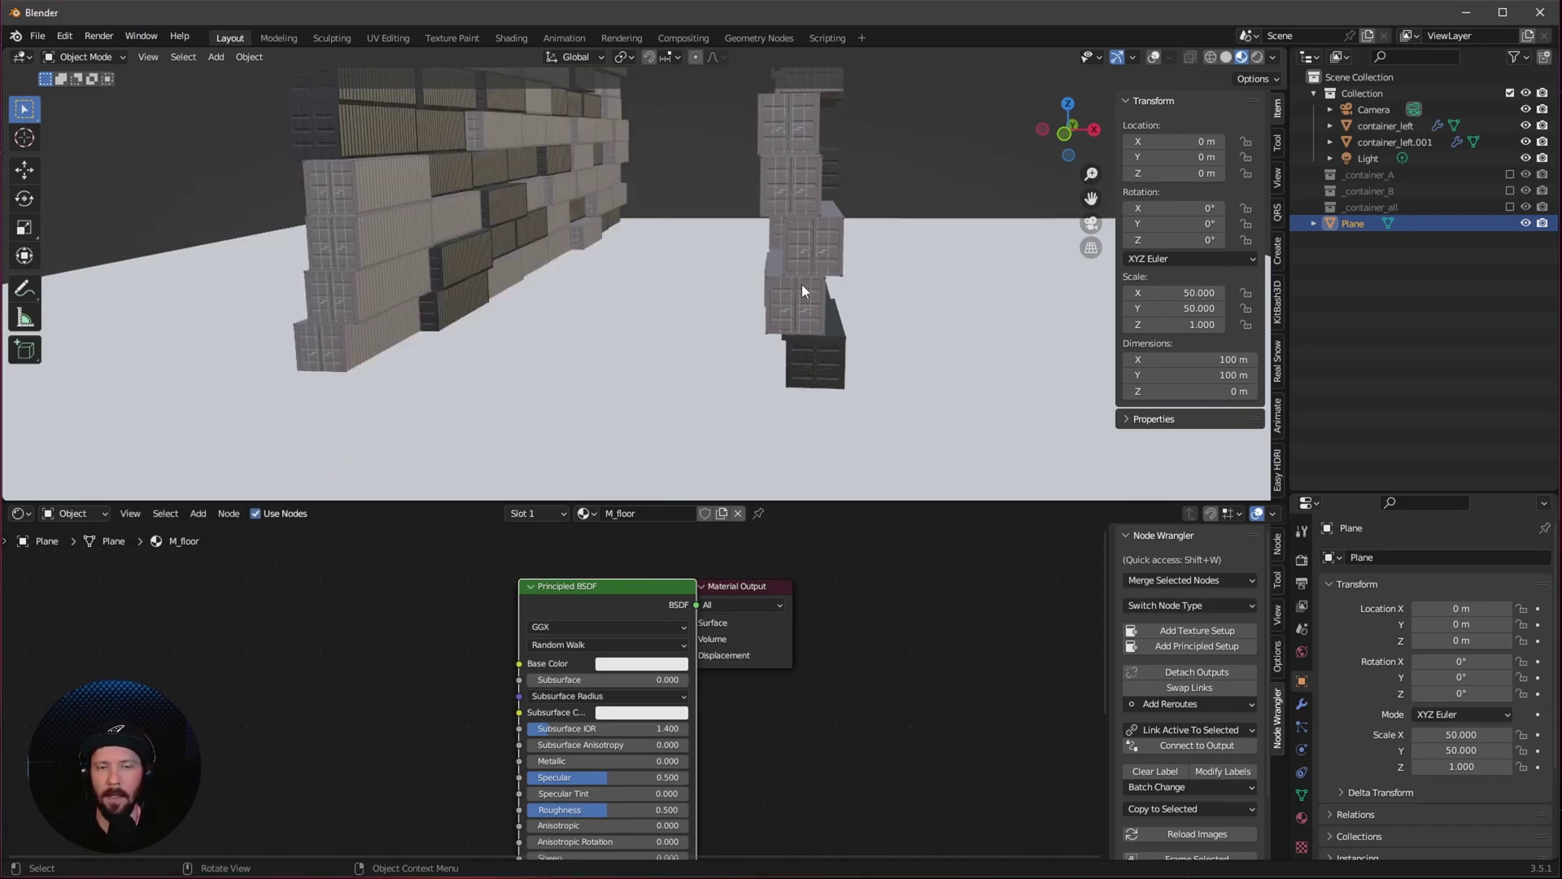
click(1202, 647)
click(1321, 789)
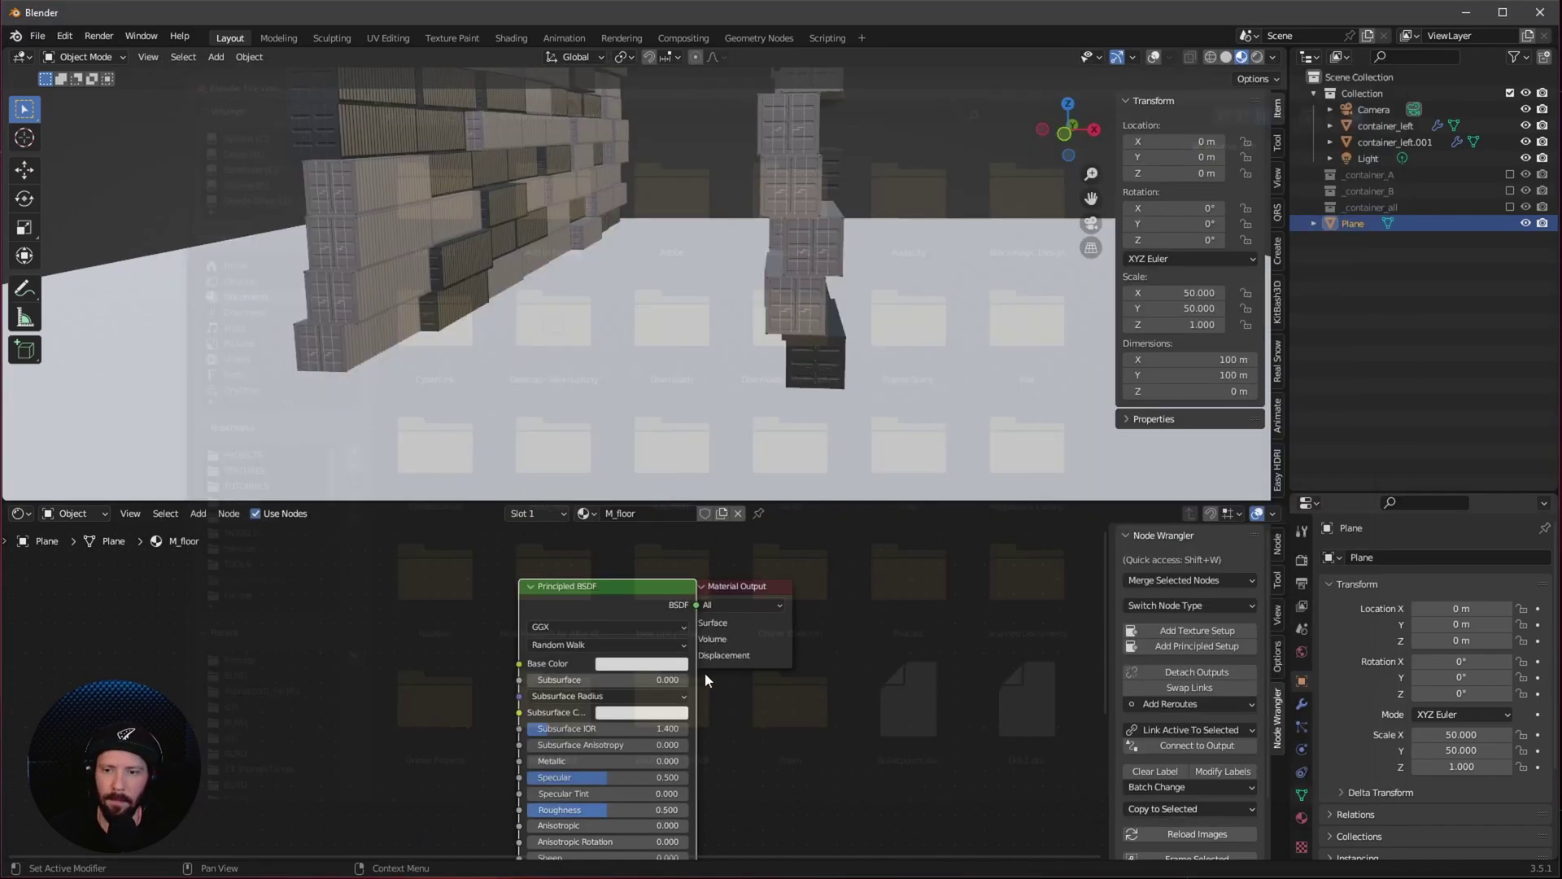
drag(650, 587, 572, 584)
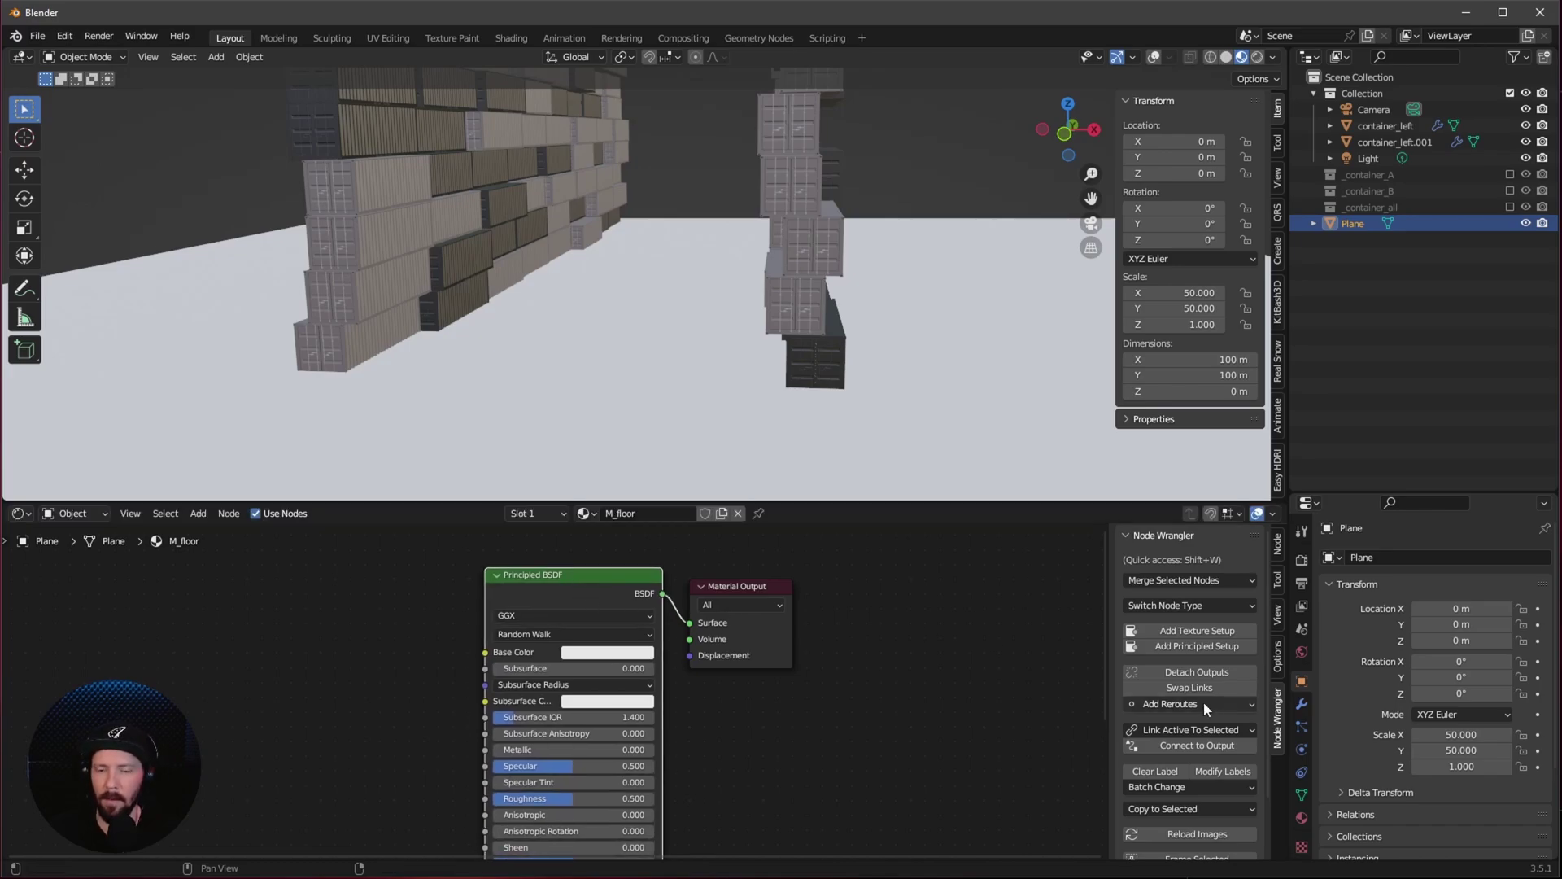
Step: Create a Principled texture setup for M_floor from the Asphalt010_4K Color, NormalGL and Roughness images
click(1197, 648)
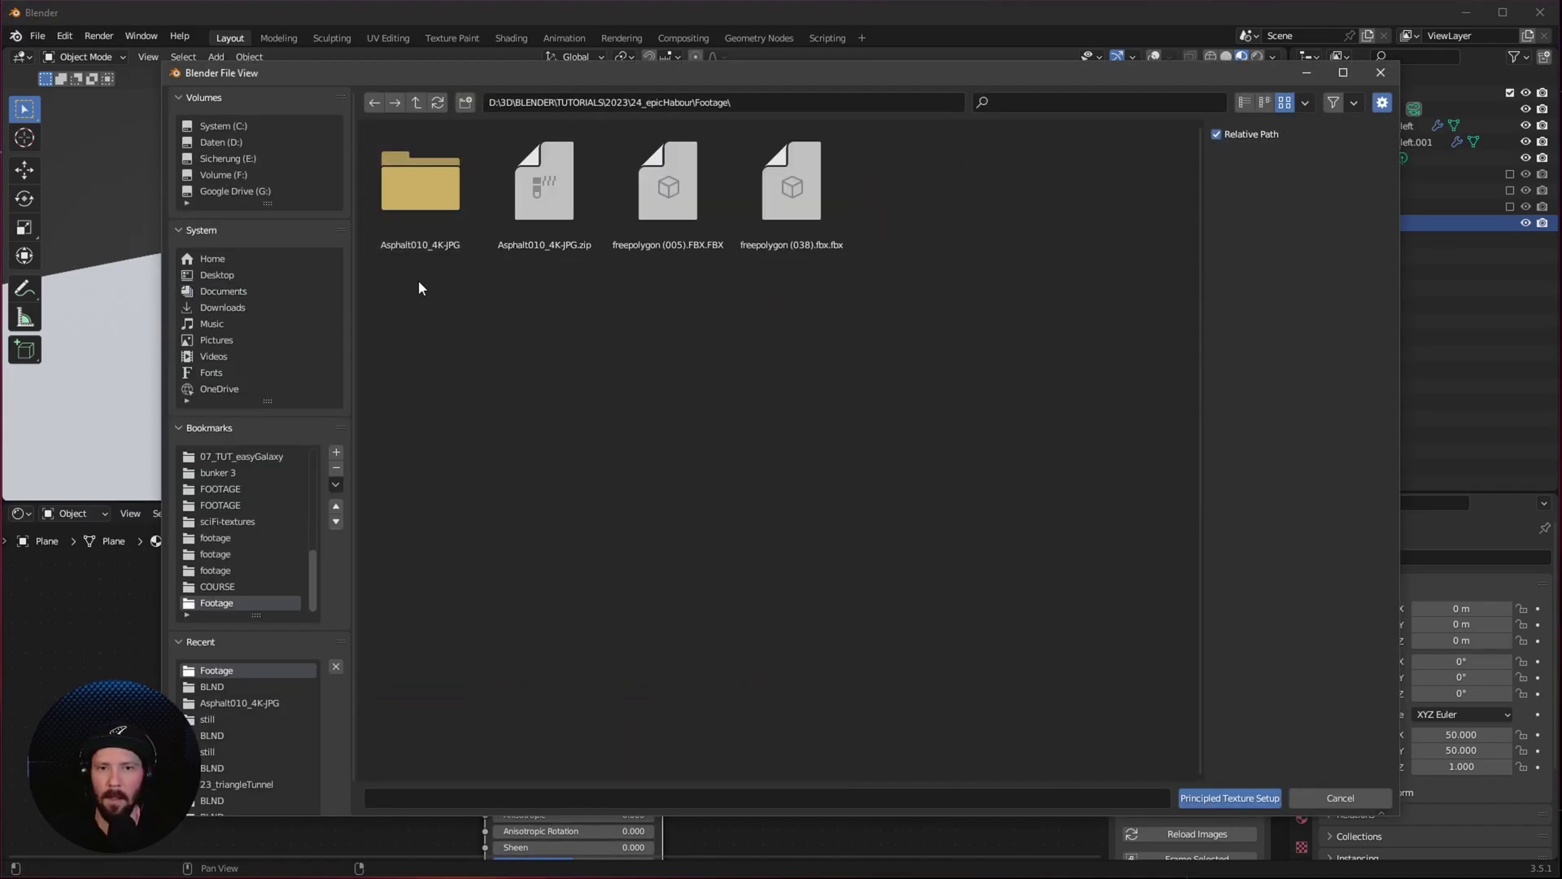
double_click(427, 202)
click(665, 203)
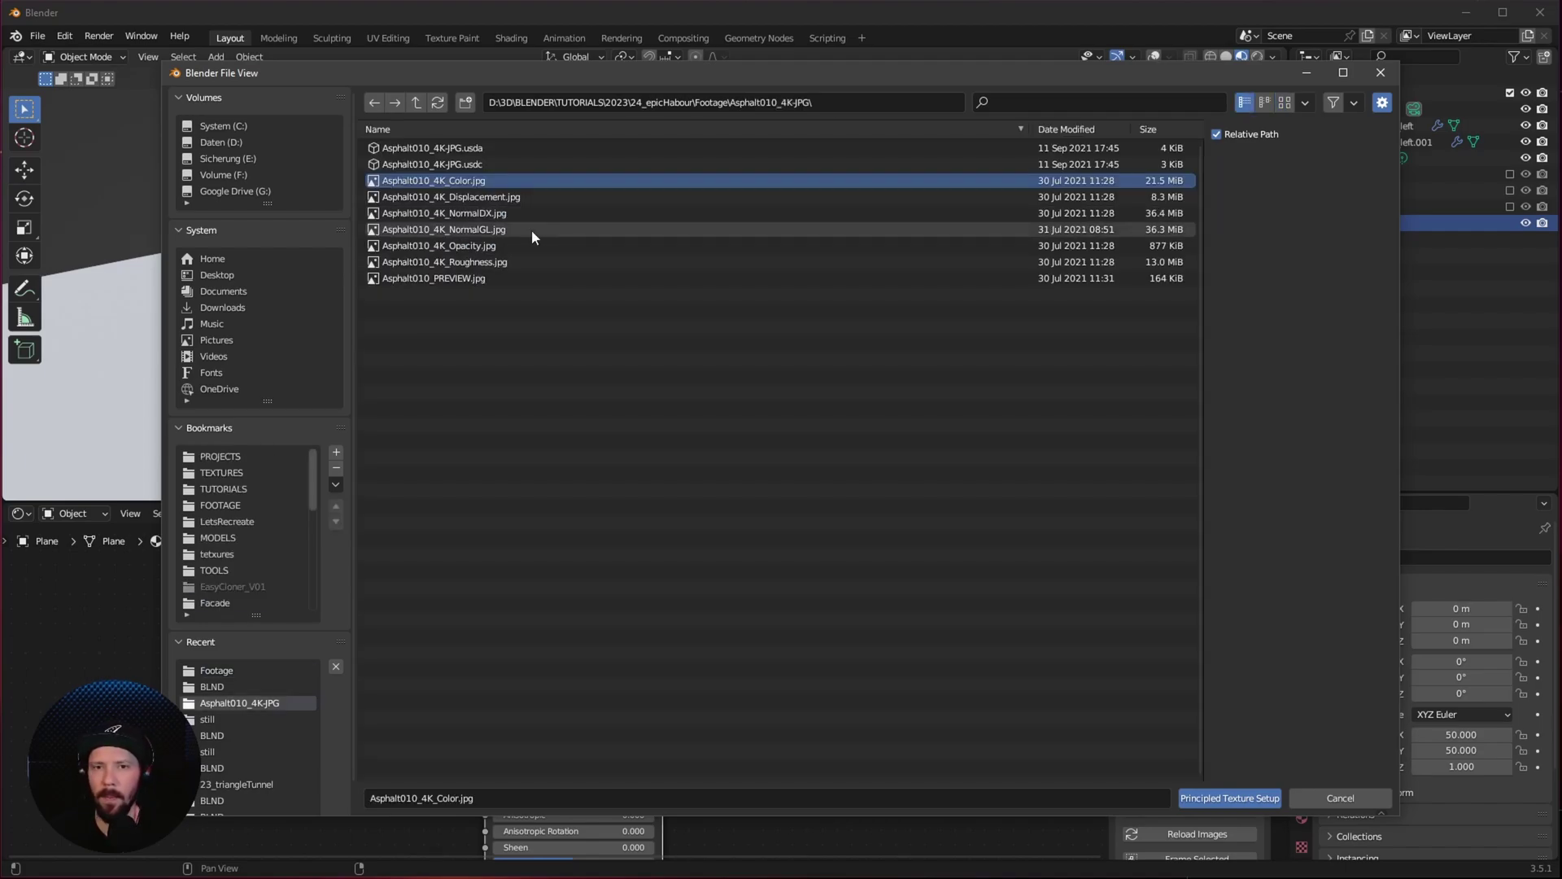
ctrl+click(500, 232)
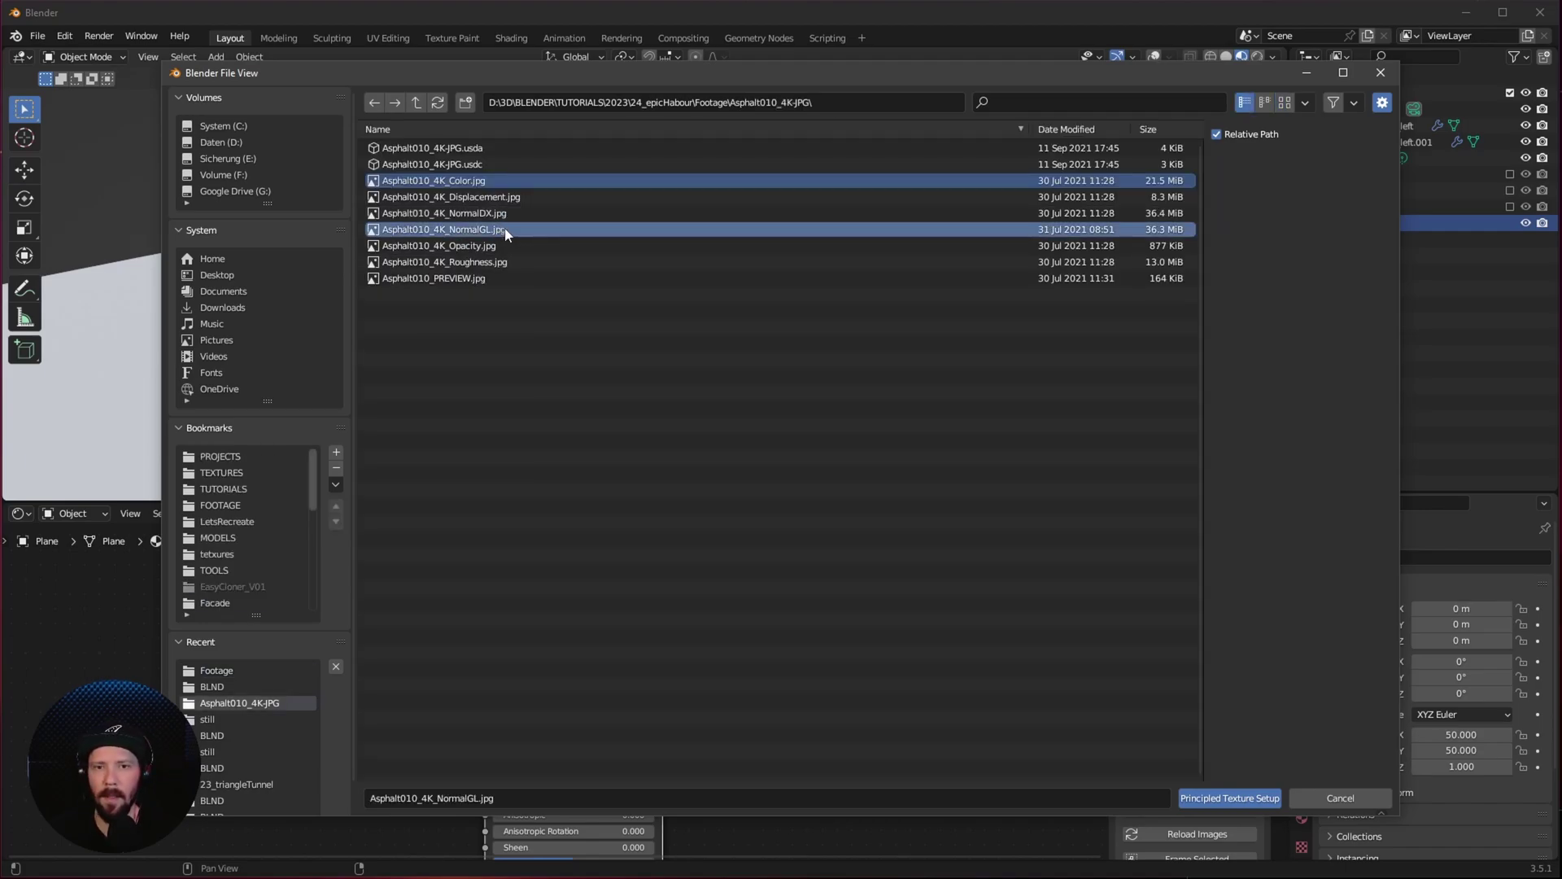
click(1288, 103)
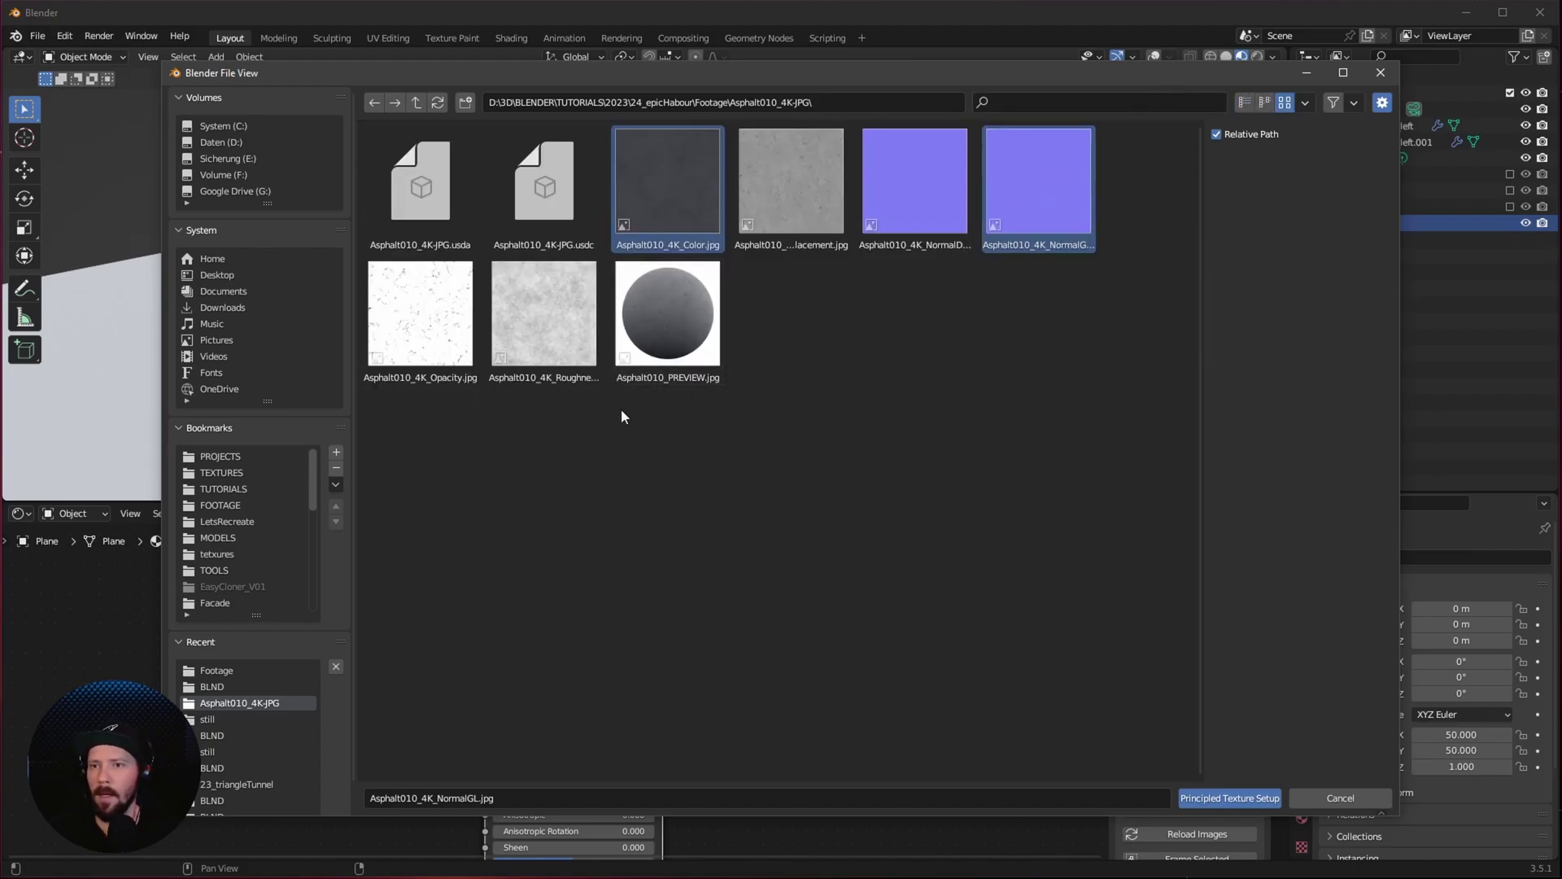
ctrl+click(560, 313)
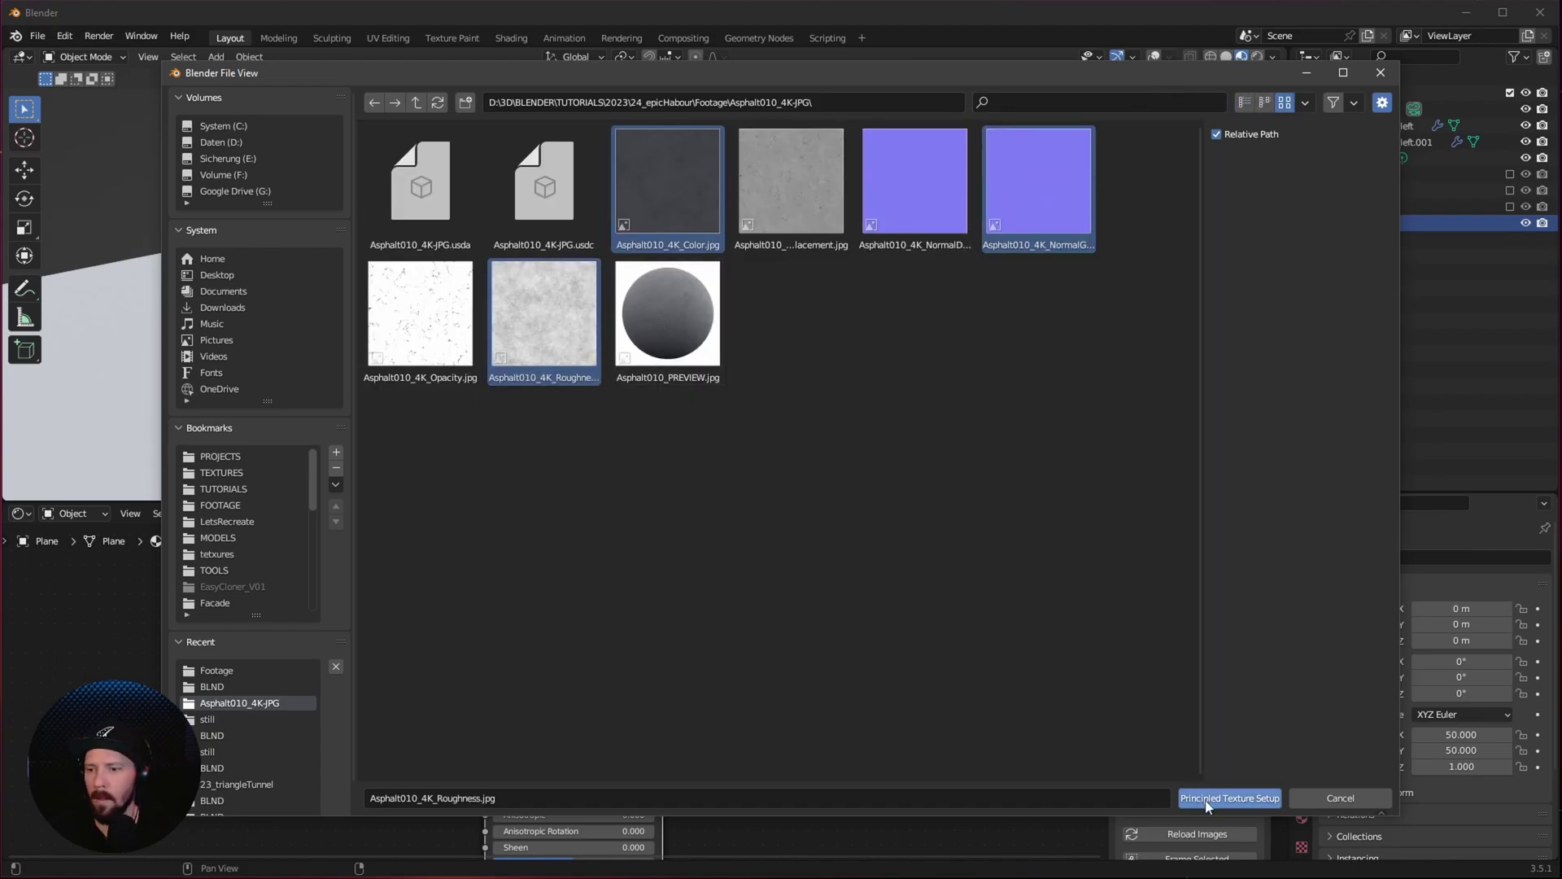
click(1229, 798)
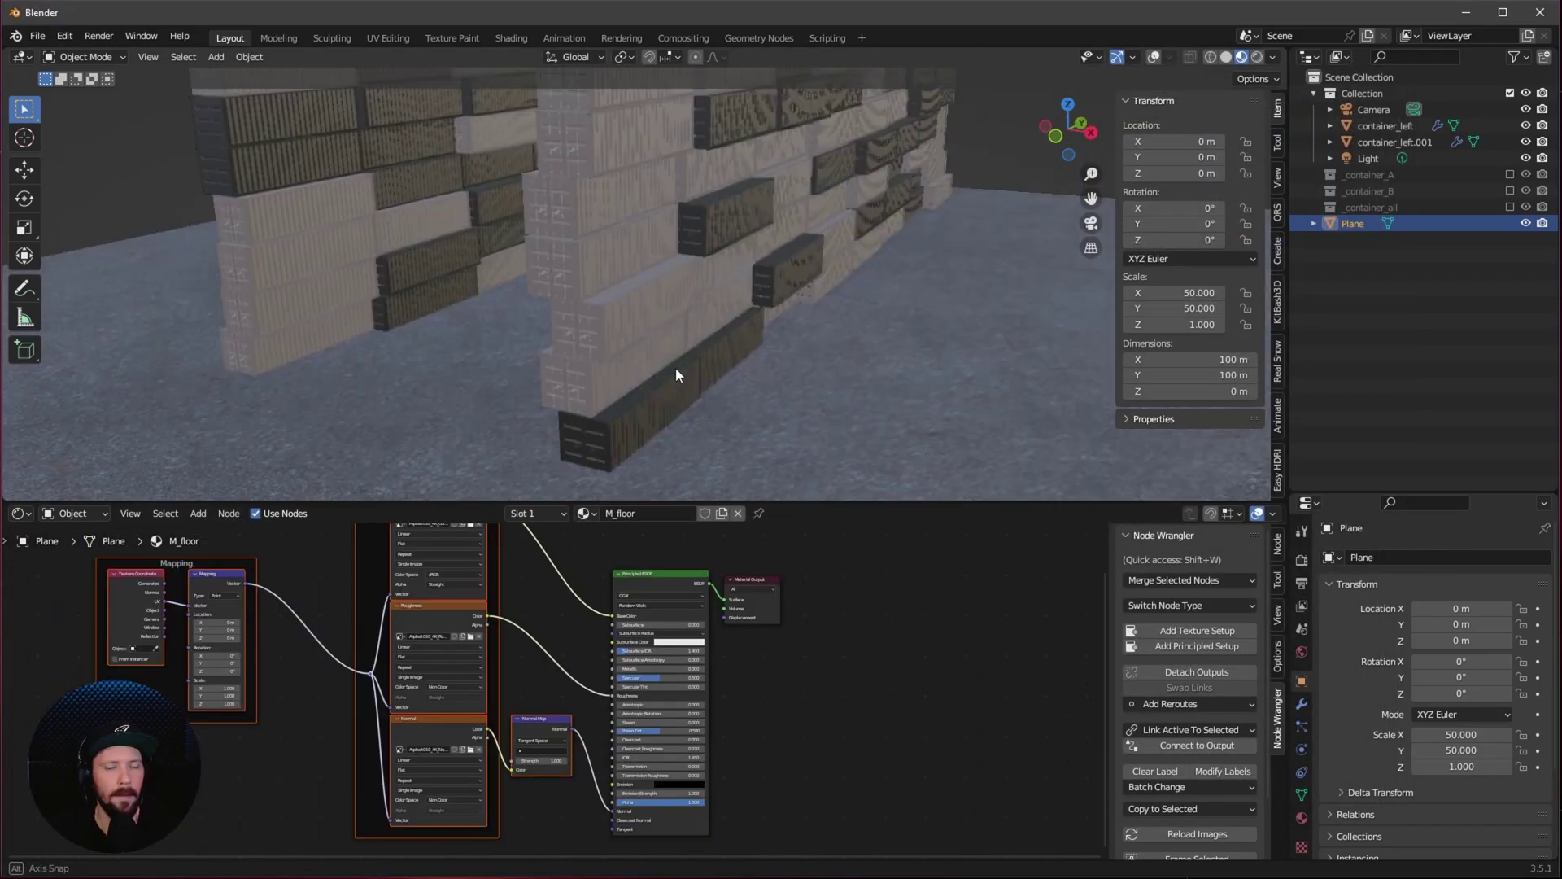
Step: Set the X and Y scale of the floor material's Mapping node to 10
middle_drag(667, 375, 780, 331)
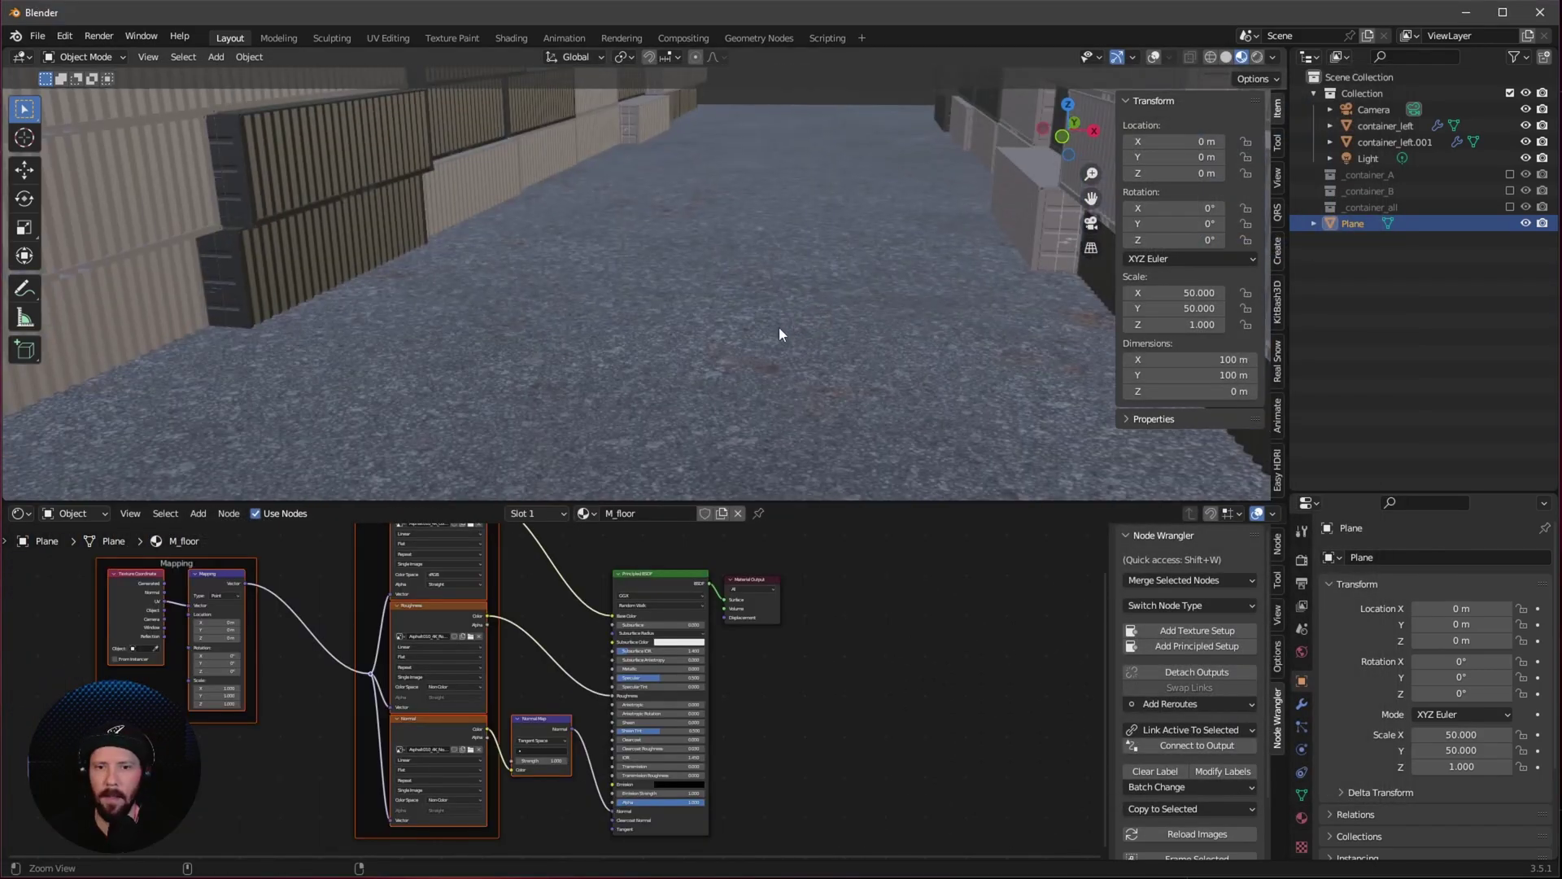
alt+drag(168, 767, 439, 693)
alt+drag(243, 727, 405, 740)
alt+drag(330, 760, 510, 732)
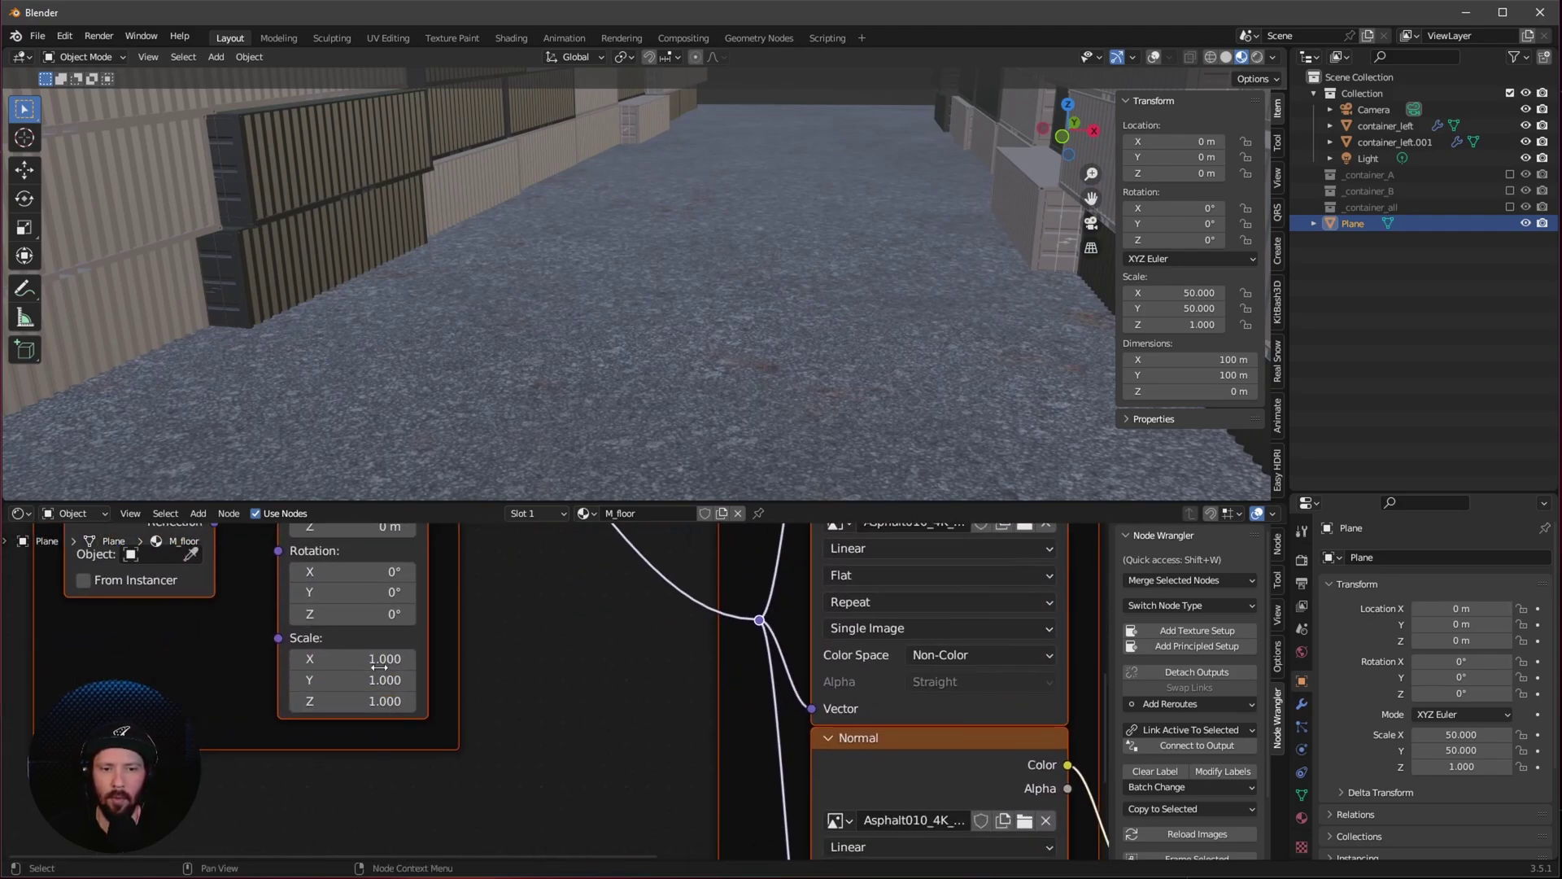
drag(379, 660, 385, 680)
text(10)
key(Return)
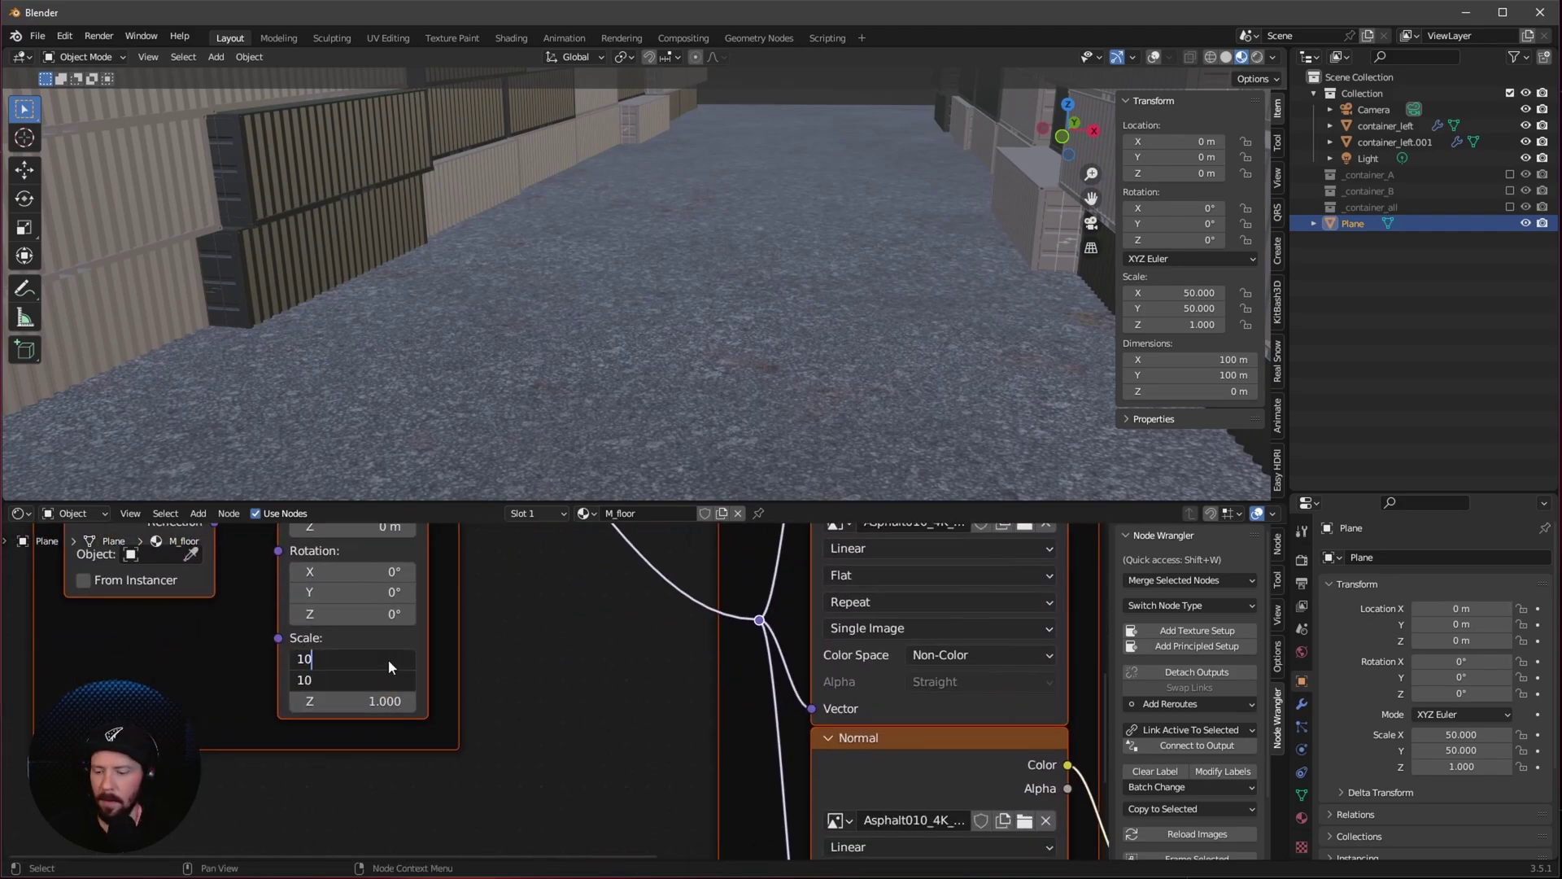
scroll(729, 356, down, 5)
alt+drag(730, 354, 731, 336)
middle_drag(709, 375, 823, 266)
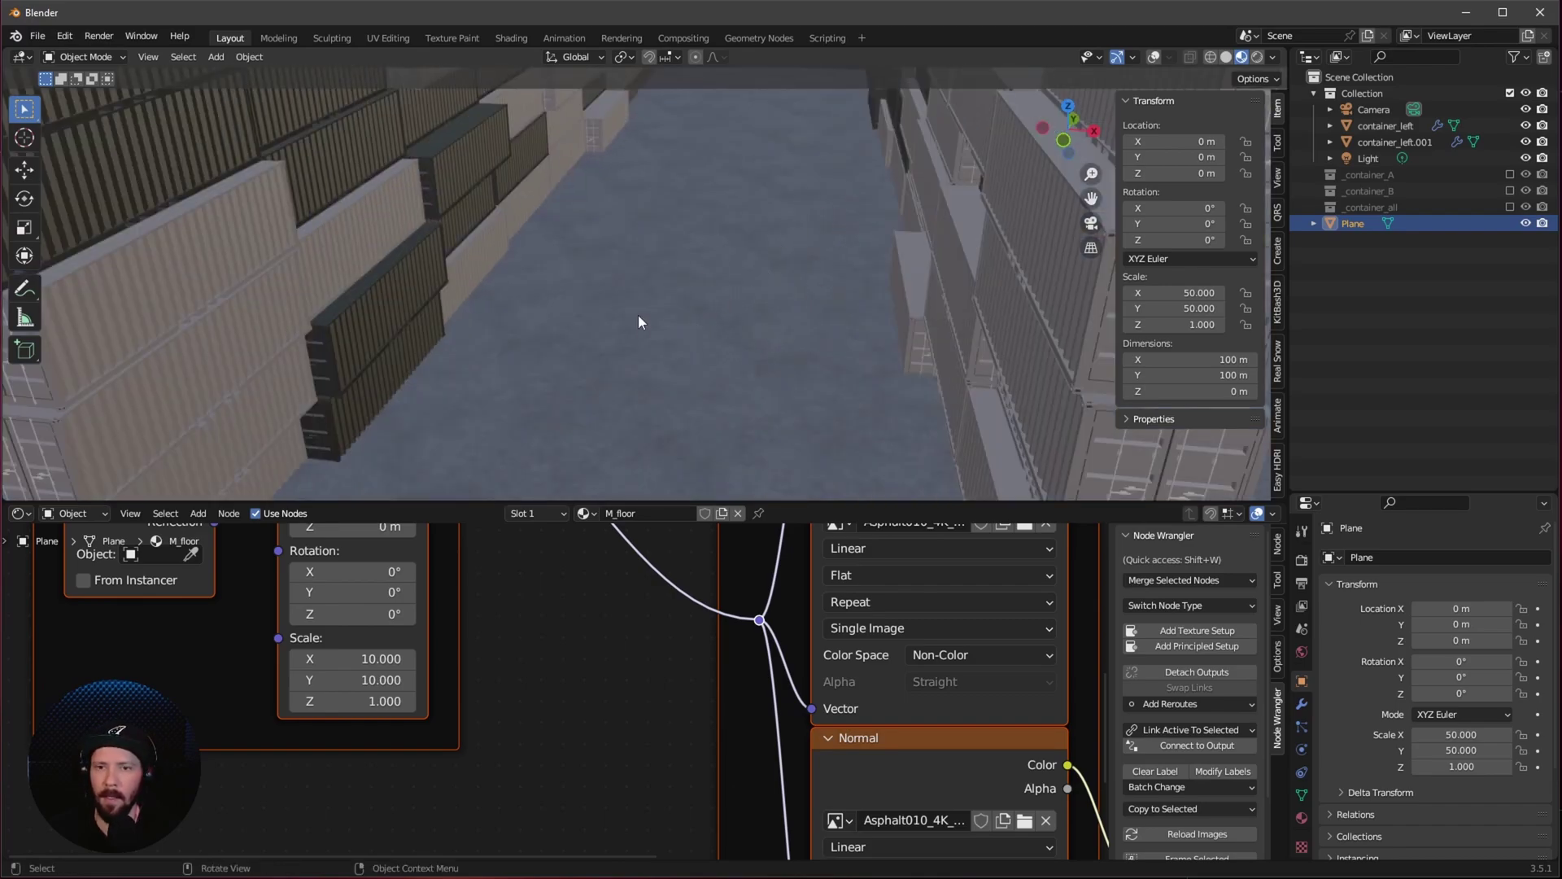
middle_drag(778, 377, 647, 411)
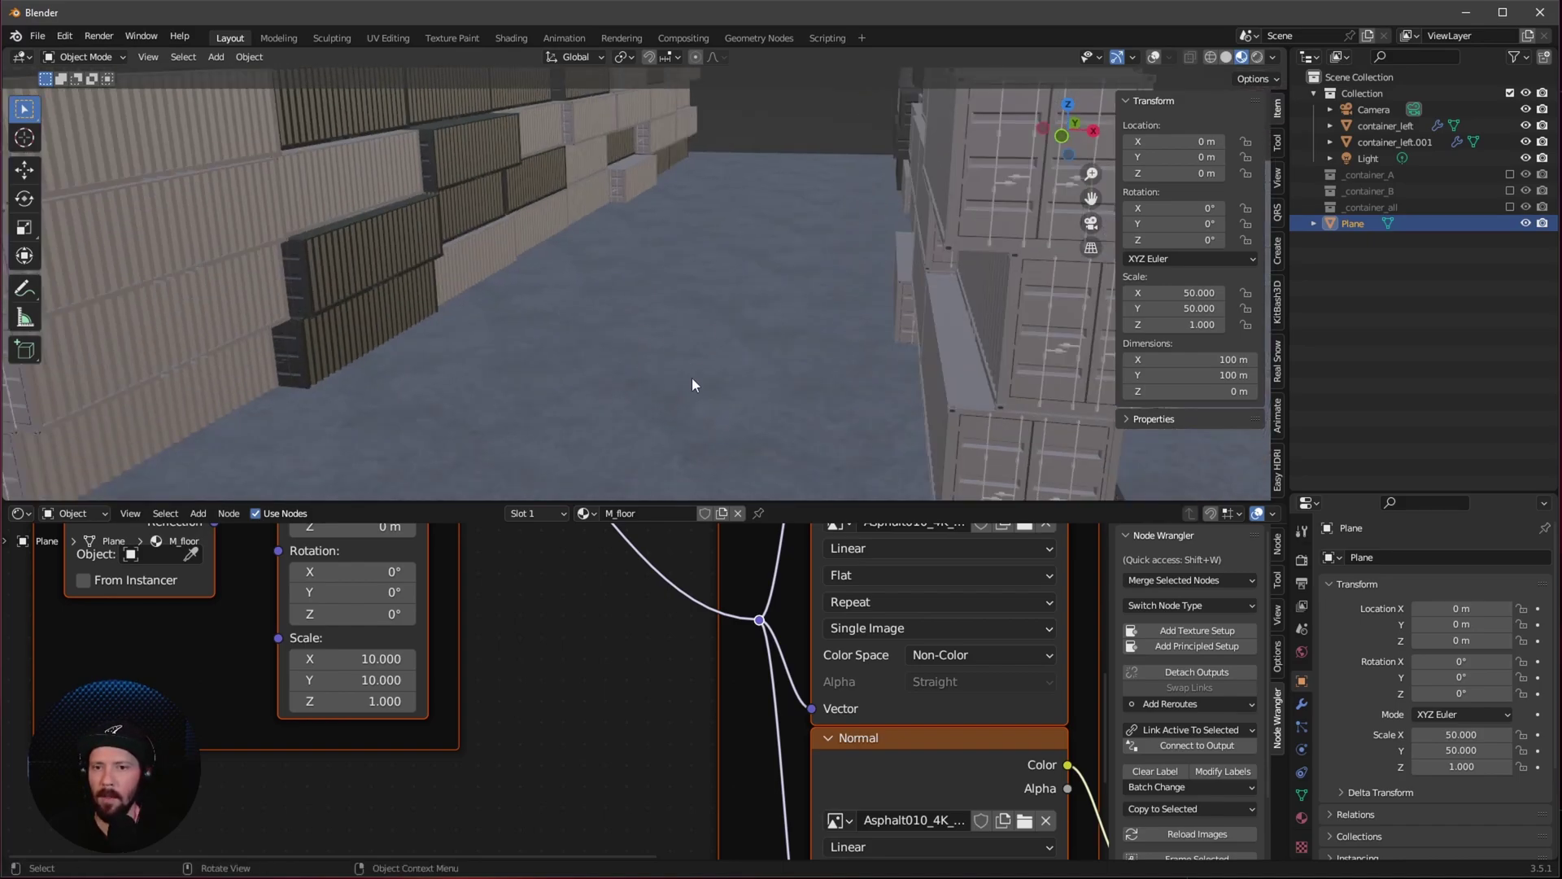
middle_drag(784, 575, 544, 621)
middle_drag(1029, 548, 702, 597)
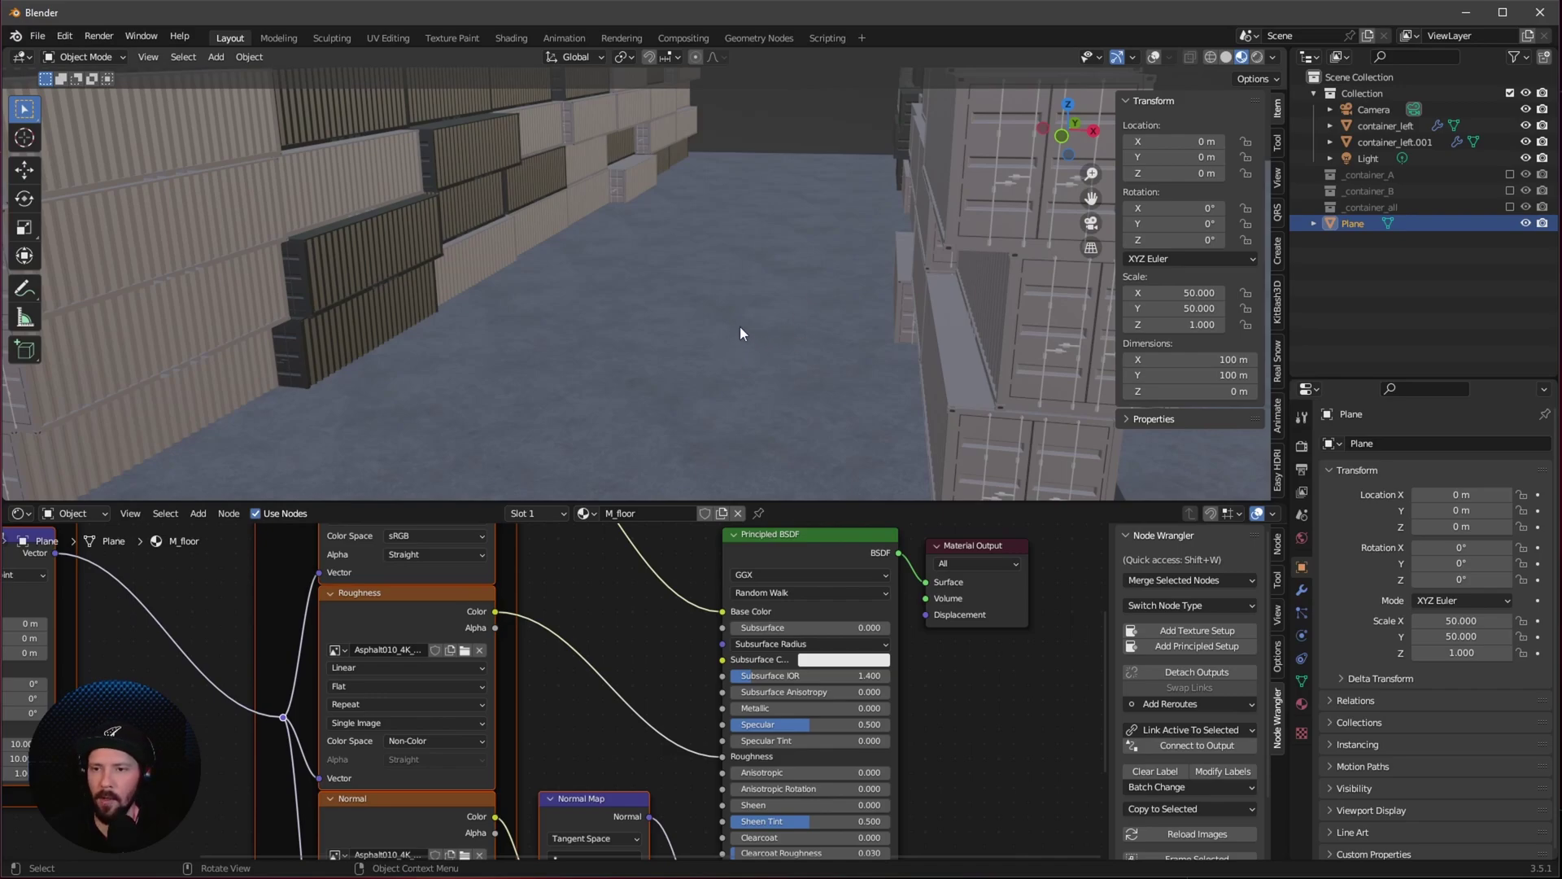
Step: Set the render engine to Cycles with GPU Compute and display the viewport in Rendered shading
key(z)
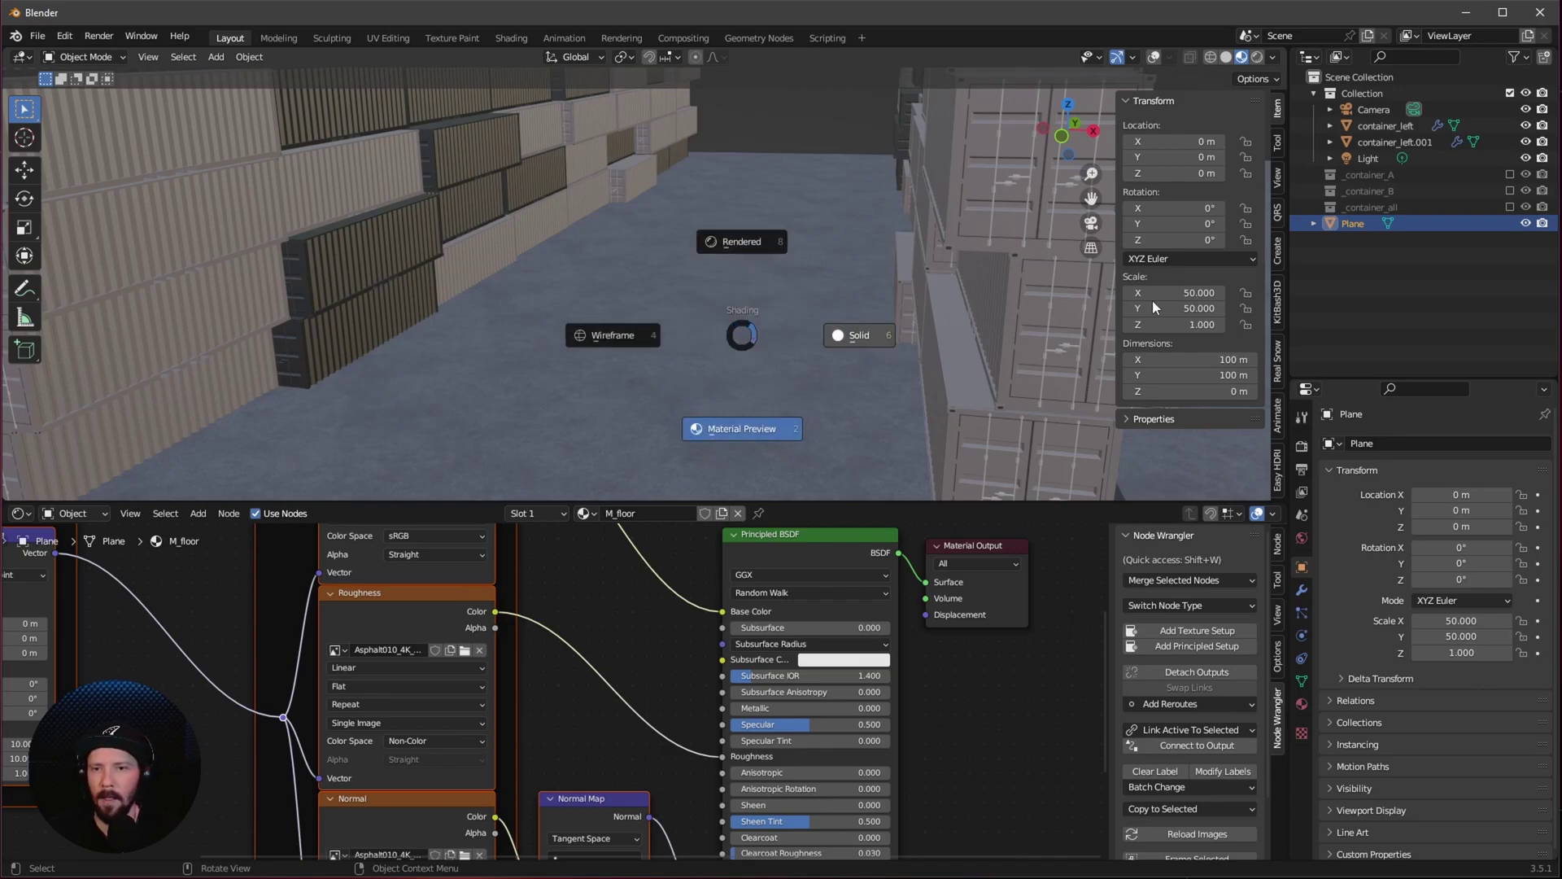
click(1300, 454)
click(1301, 449)
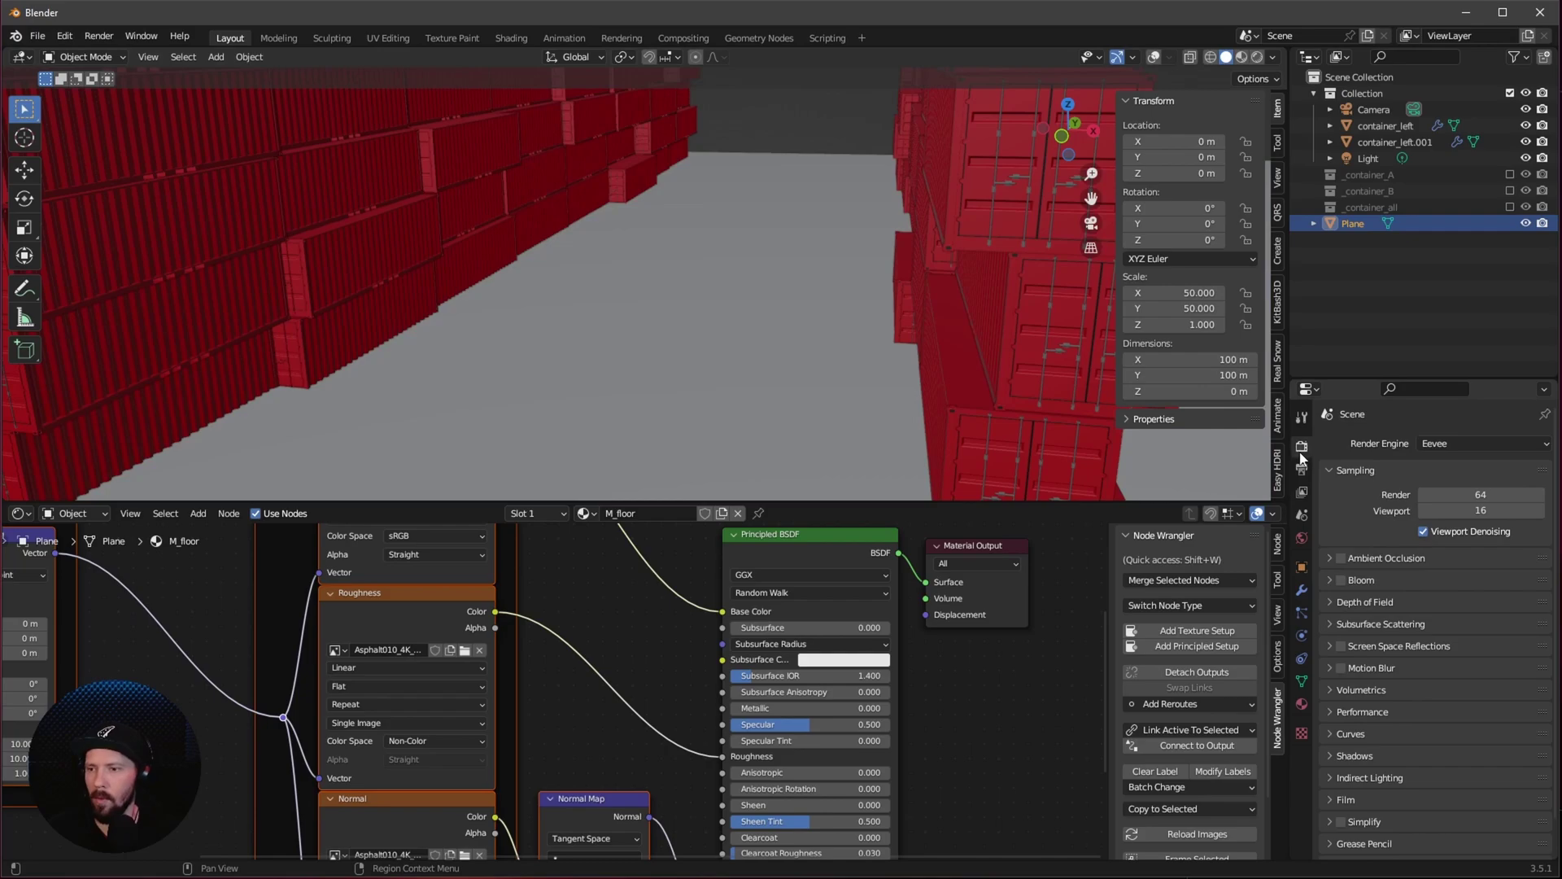
click(1442, 447)
click(1466, 500)
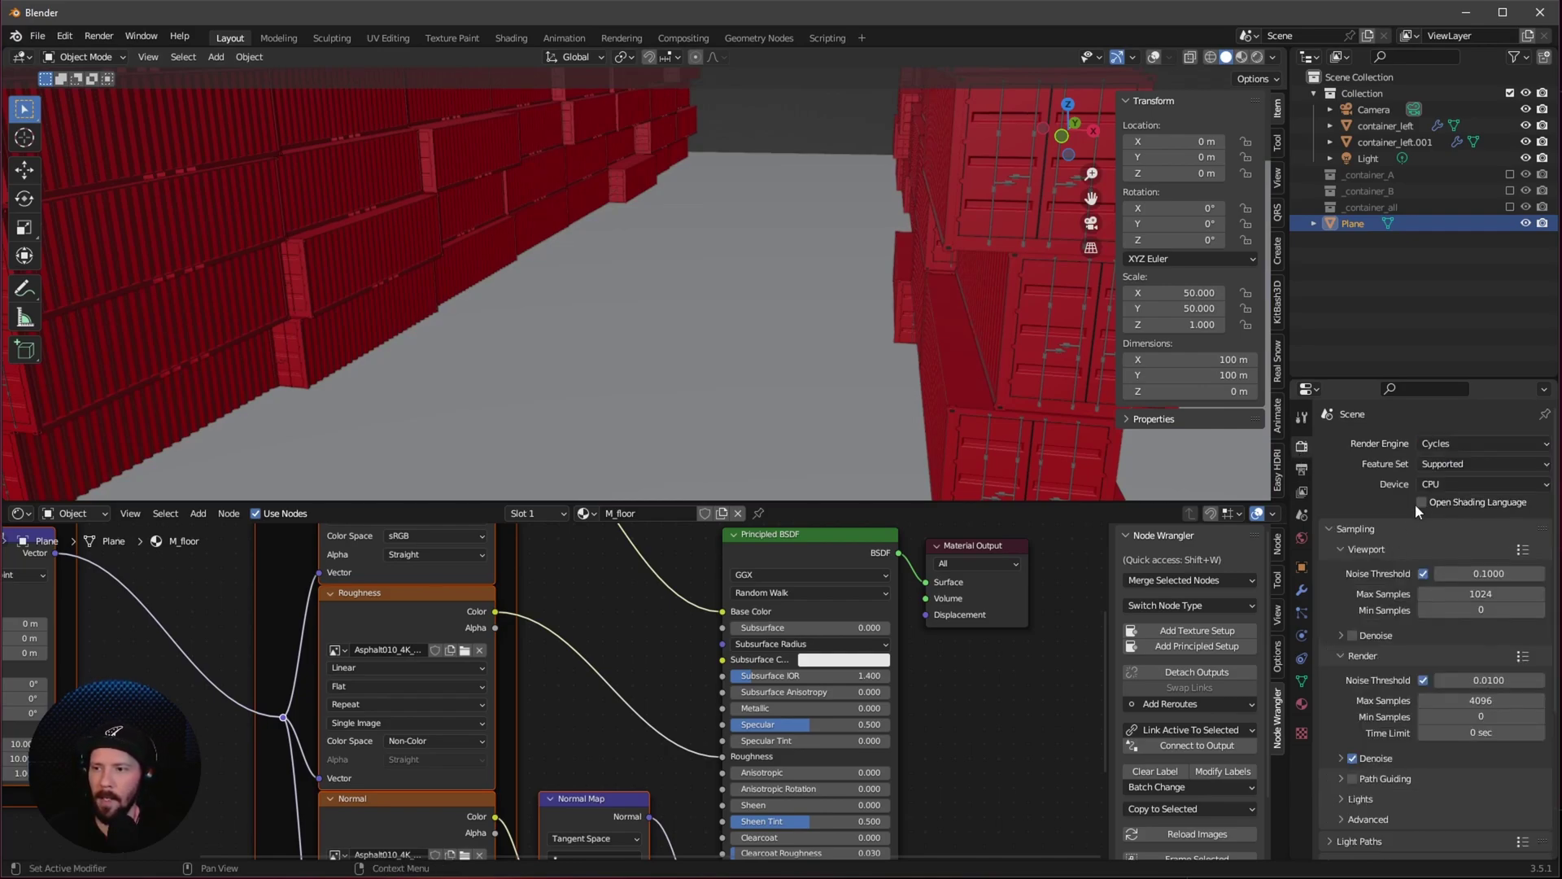
click(1439, 485)
click(1456, 520)
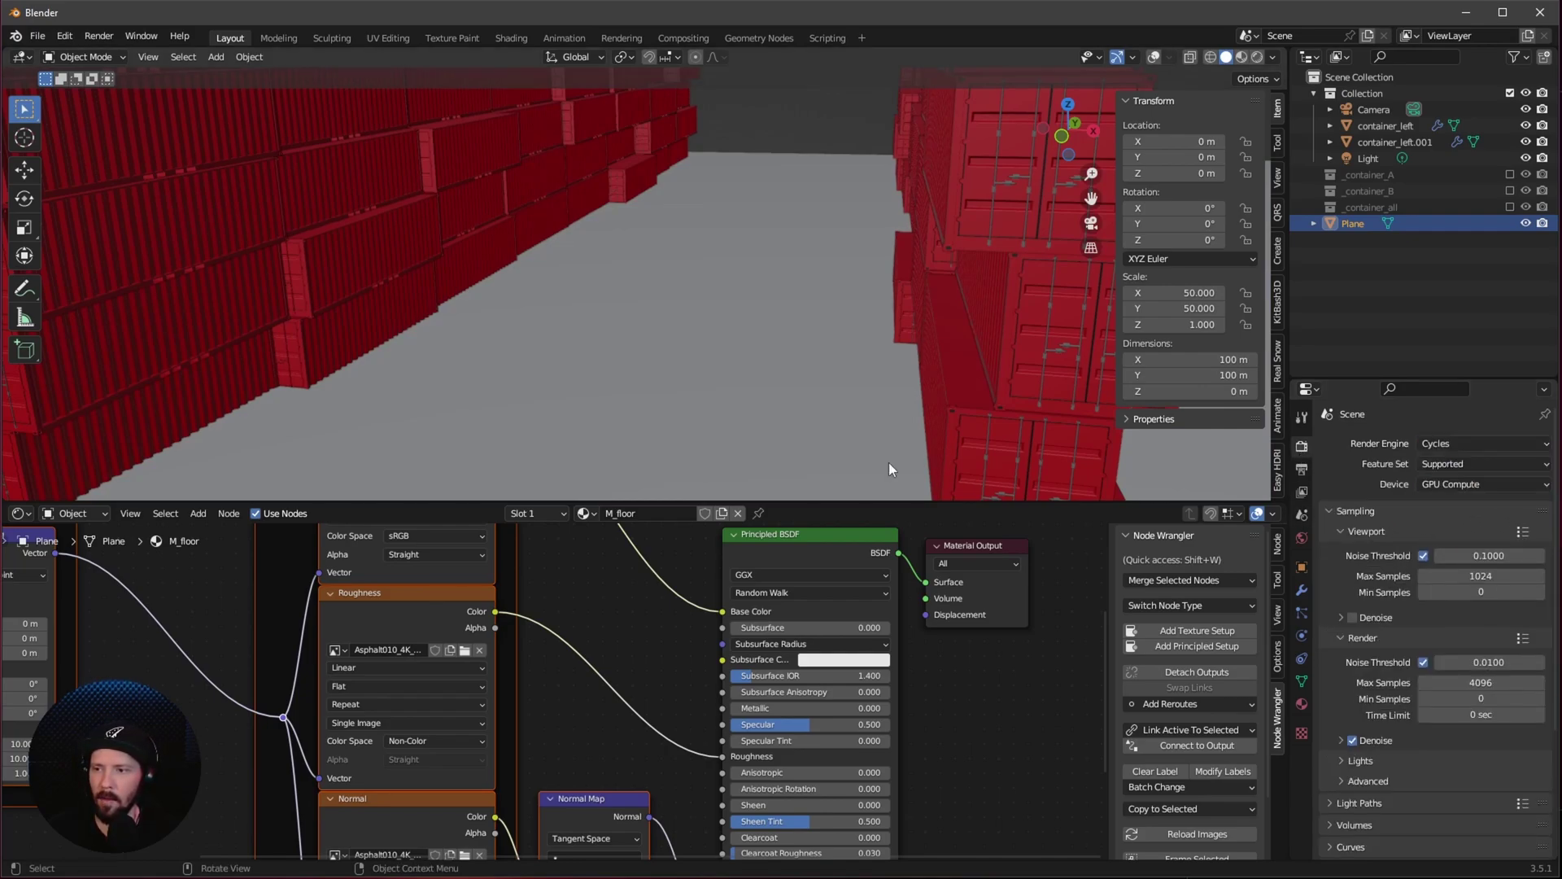
key(z)
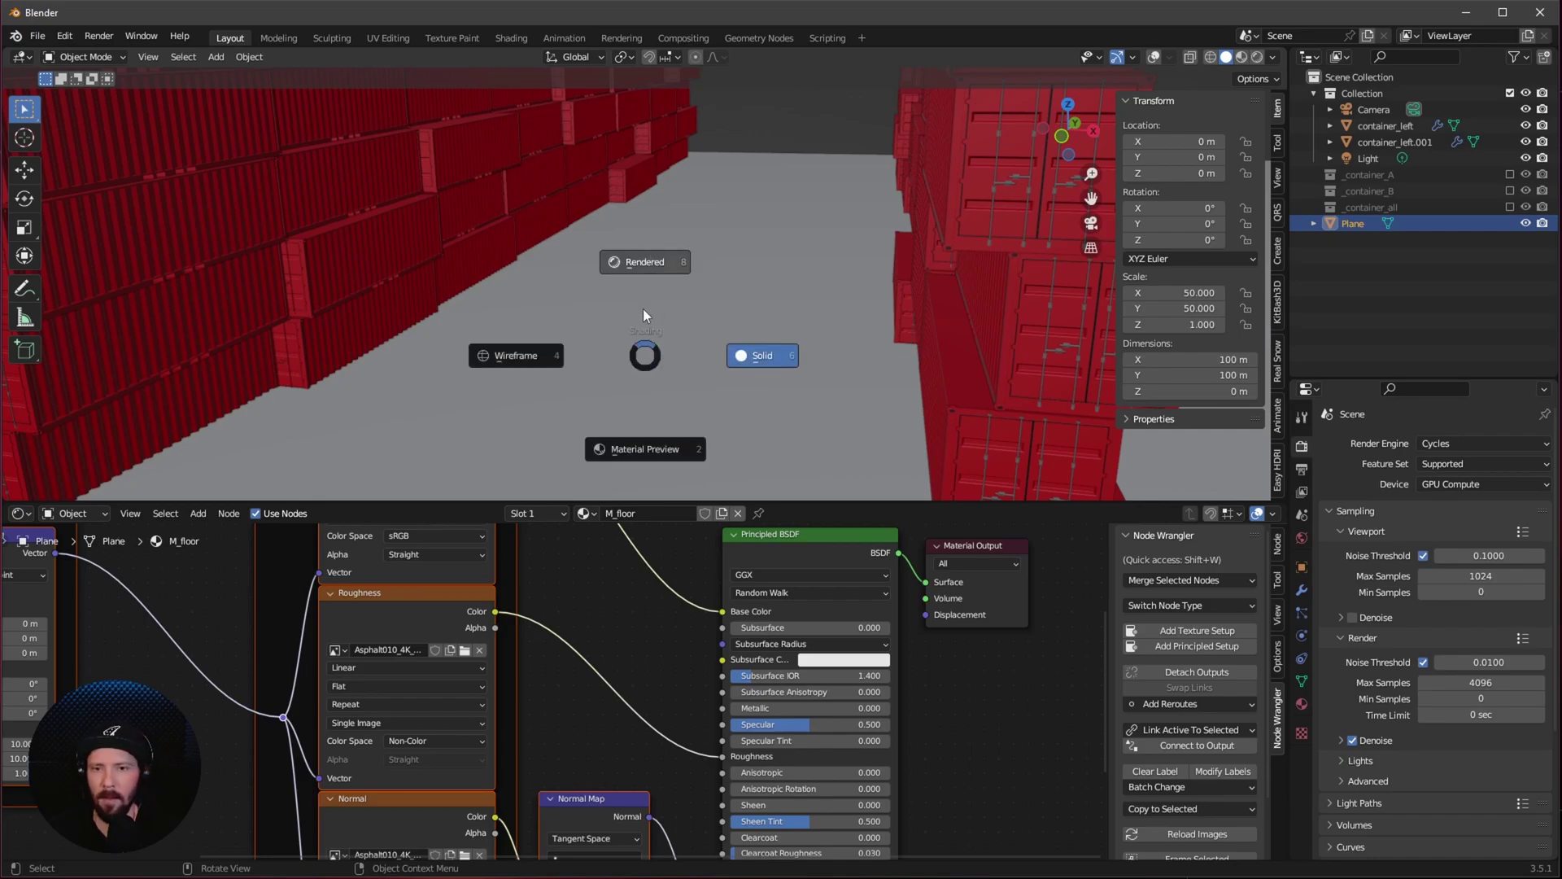
click(644, 308)
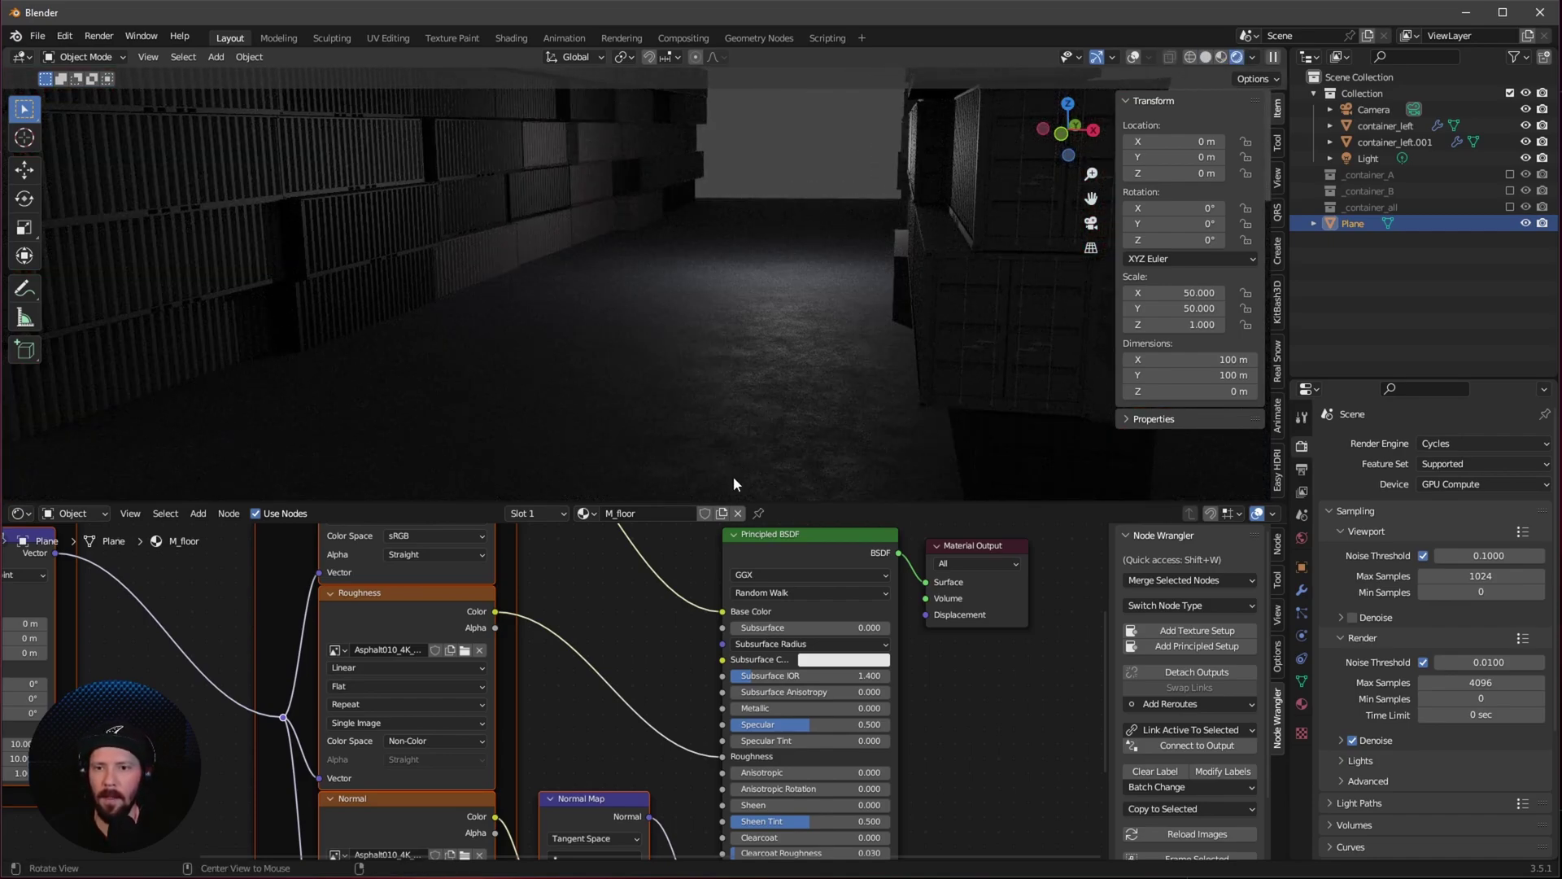
Step: Insert a ColorRamp between the roughness texture and the shader's Roughness input, and move its black stop to about 0.668
middle_drag(999, 684, 947, 715)
key(shift+a)
click(900, 685)
text(ramp)
key(Return)
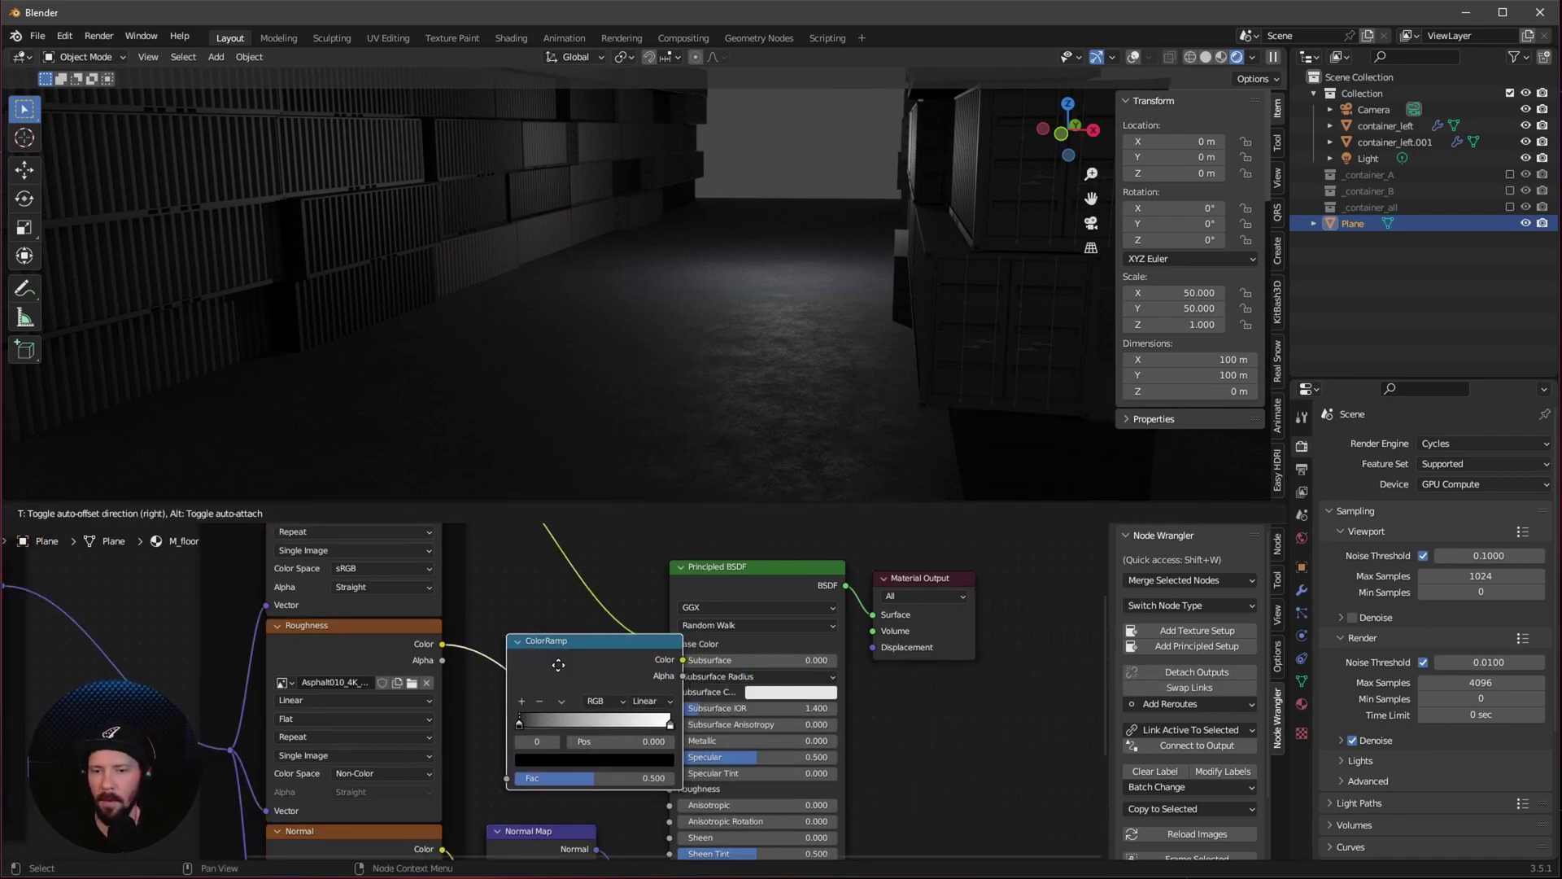
click(554, 665)
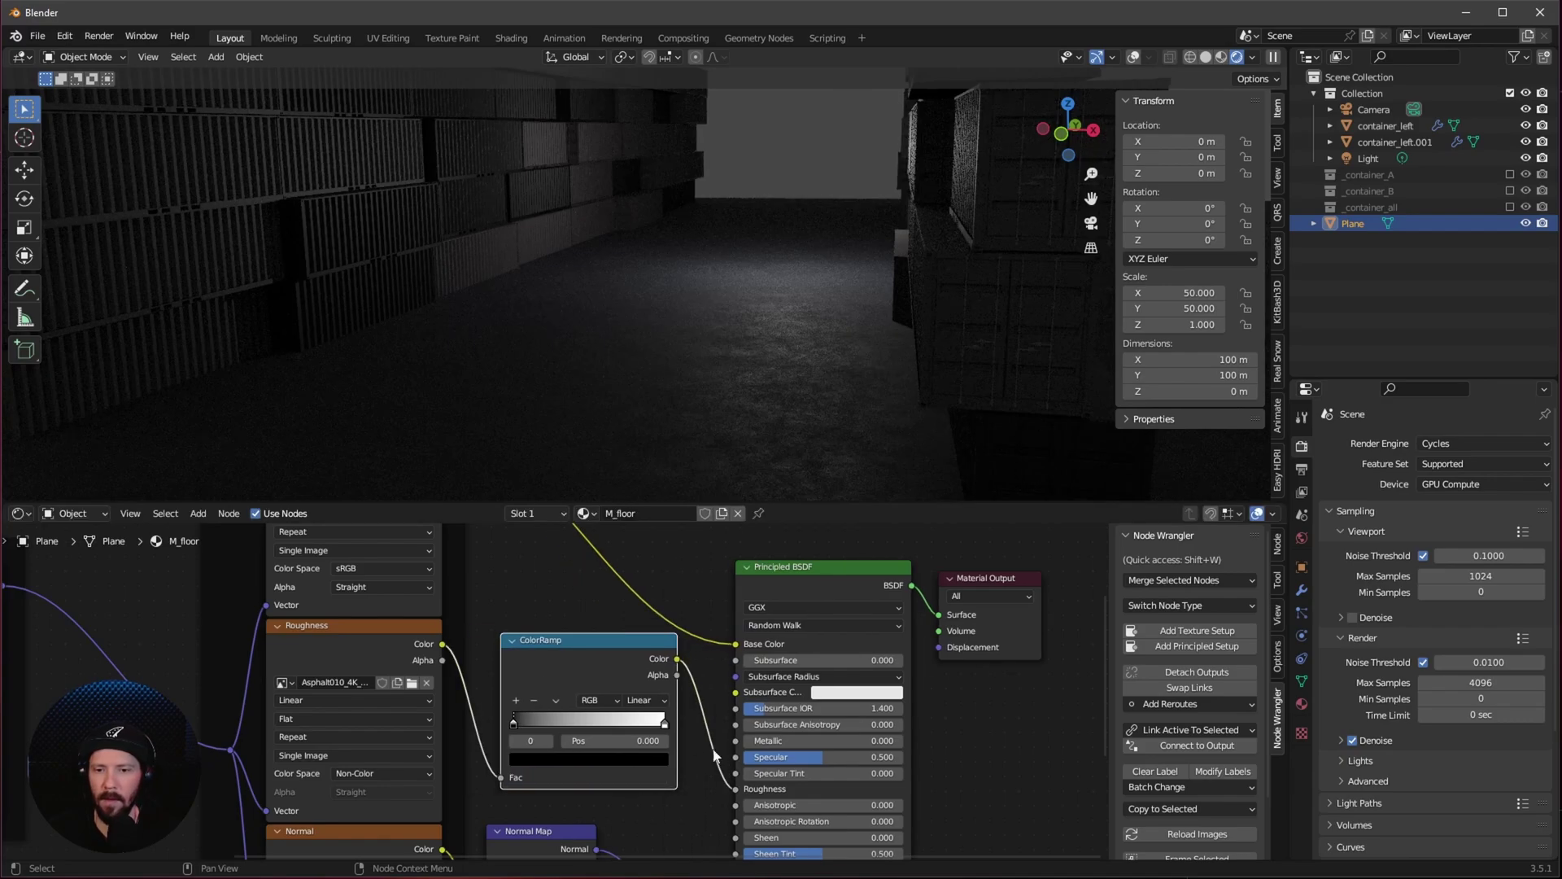
drag(512, 723, 618, 721)
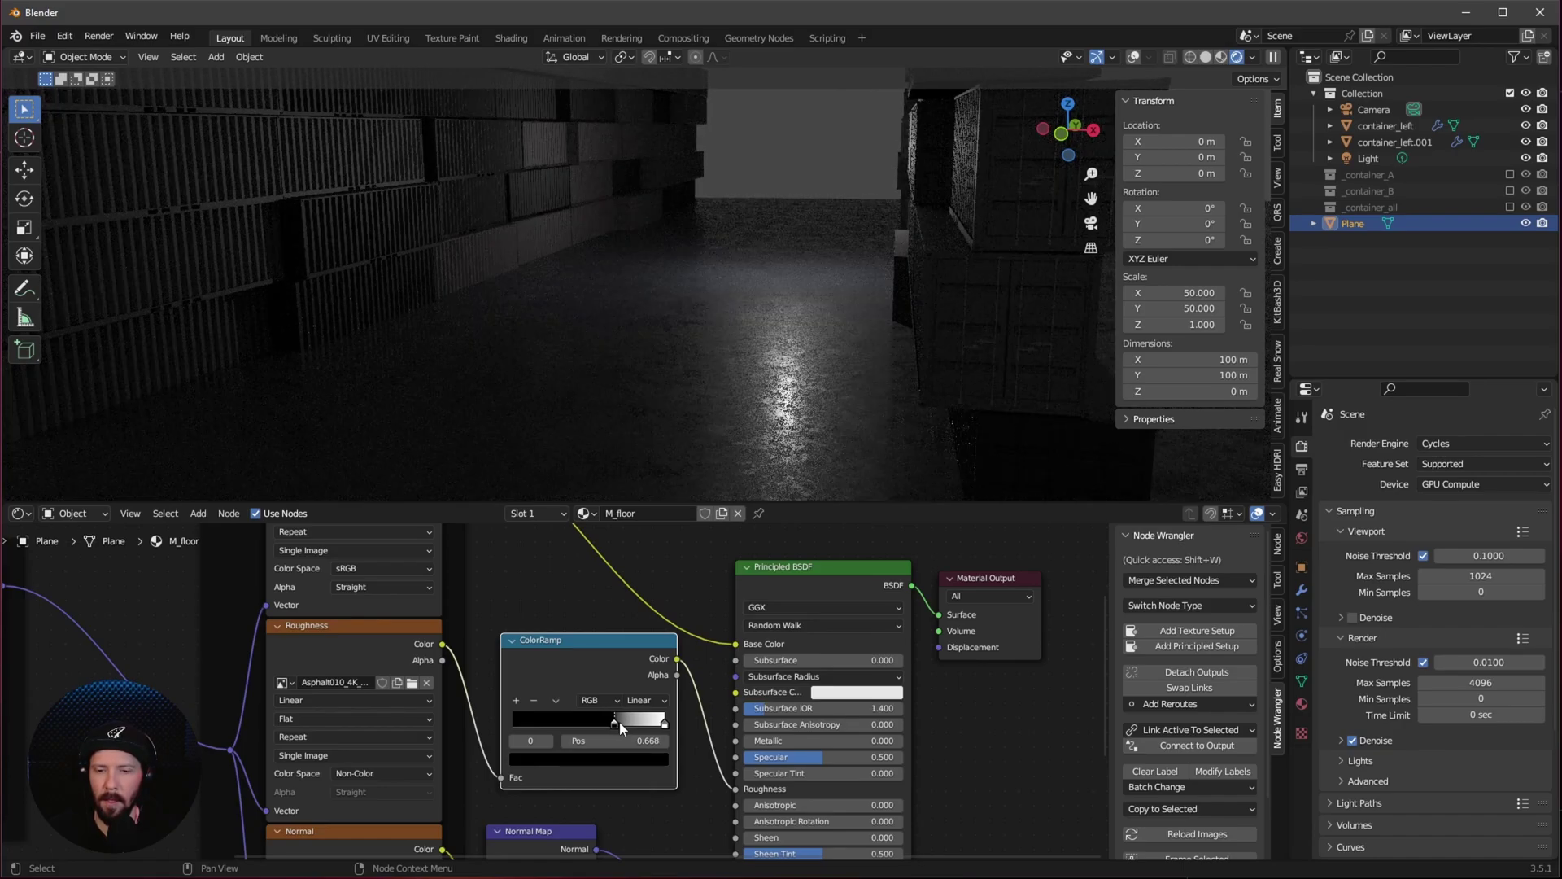
middle_drag(803, 358, 800, 442)
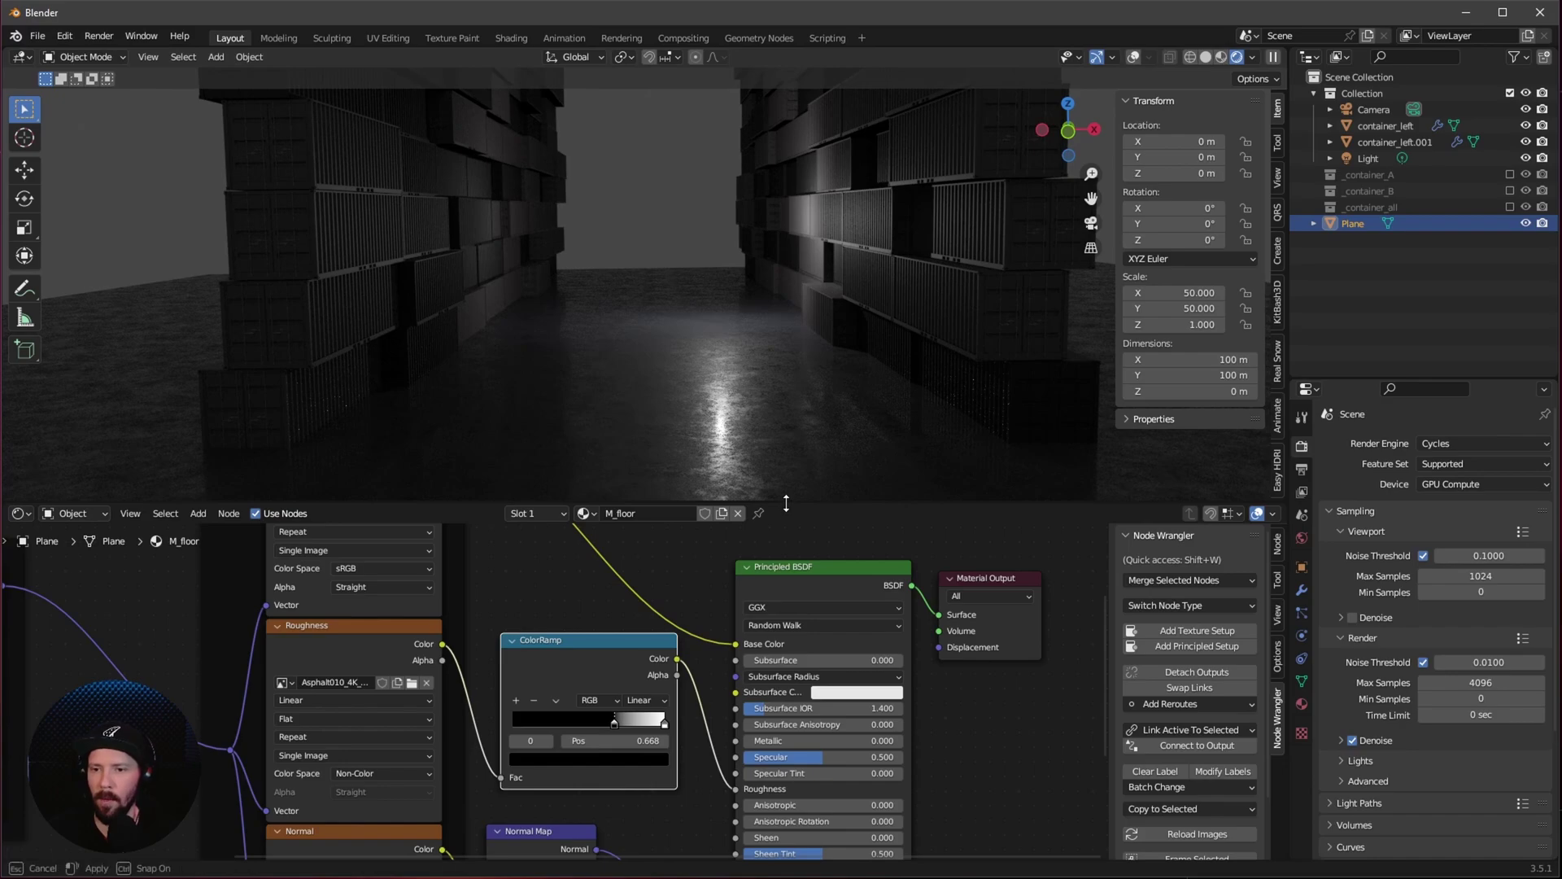
Step: Enlarge the 3D viewport and set the world background color to black
drag(780, 504, 780, 581)
click(1302, 539)
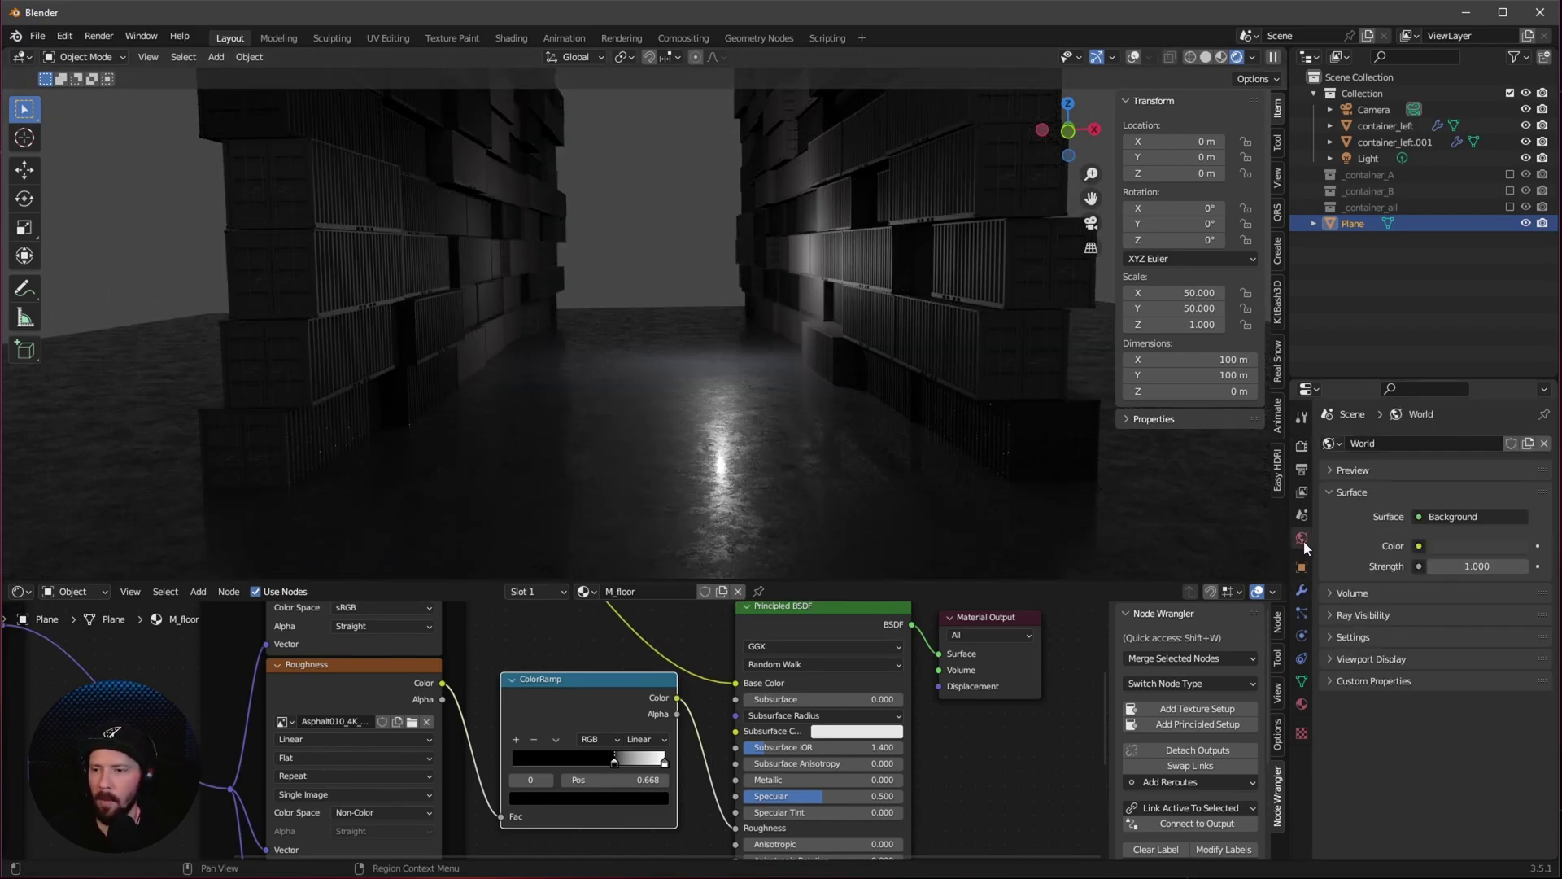
click(1453, 546)
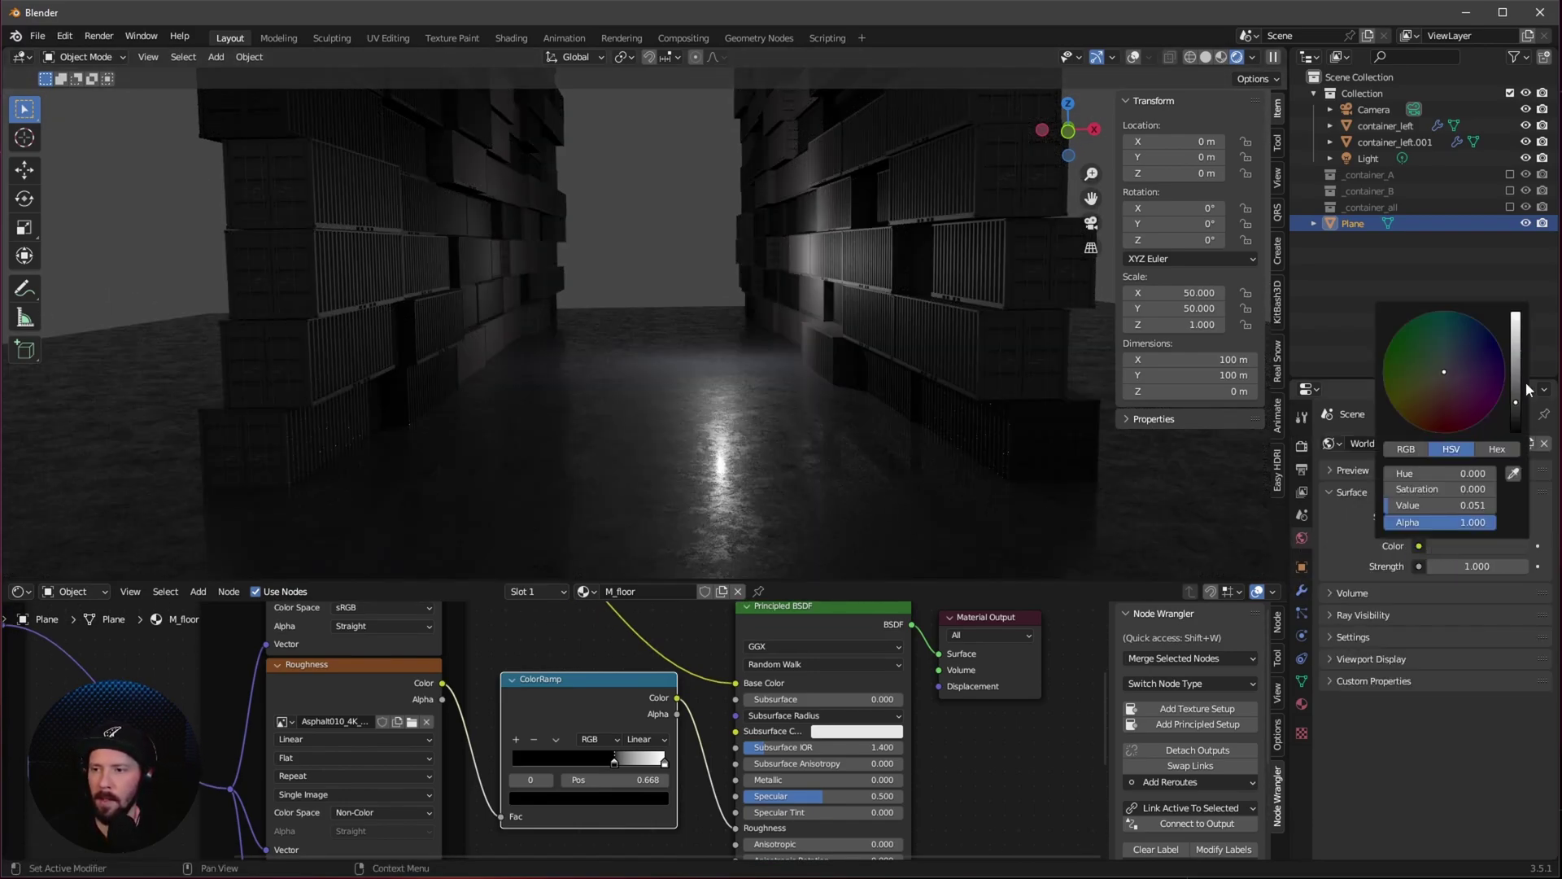
drag(1530, 389, 1530, 446)
Step: Rename the ground plane object as floor
key(shift+a)
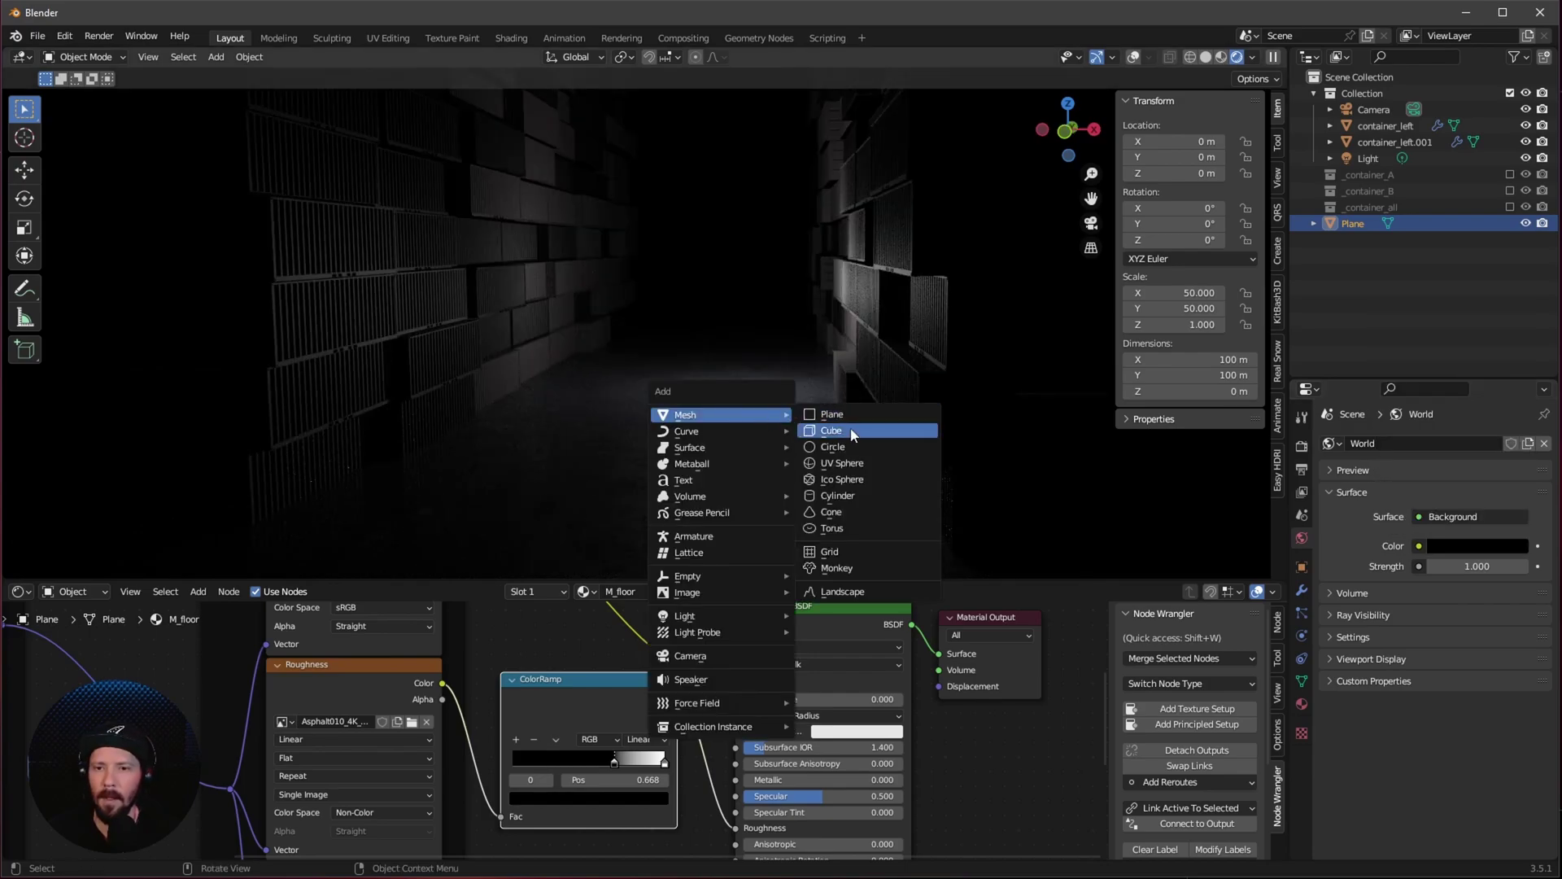
double_click(1353, 223)
text(floor)
key(Return)
Step: Add a cube to the scene and name it fog
key(shift+a)
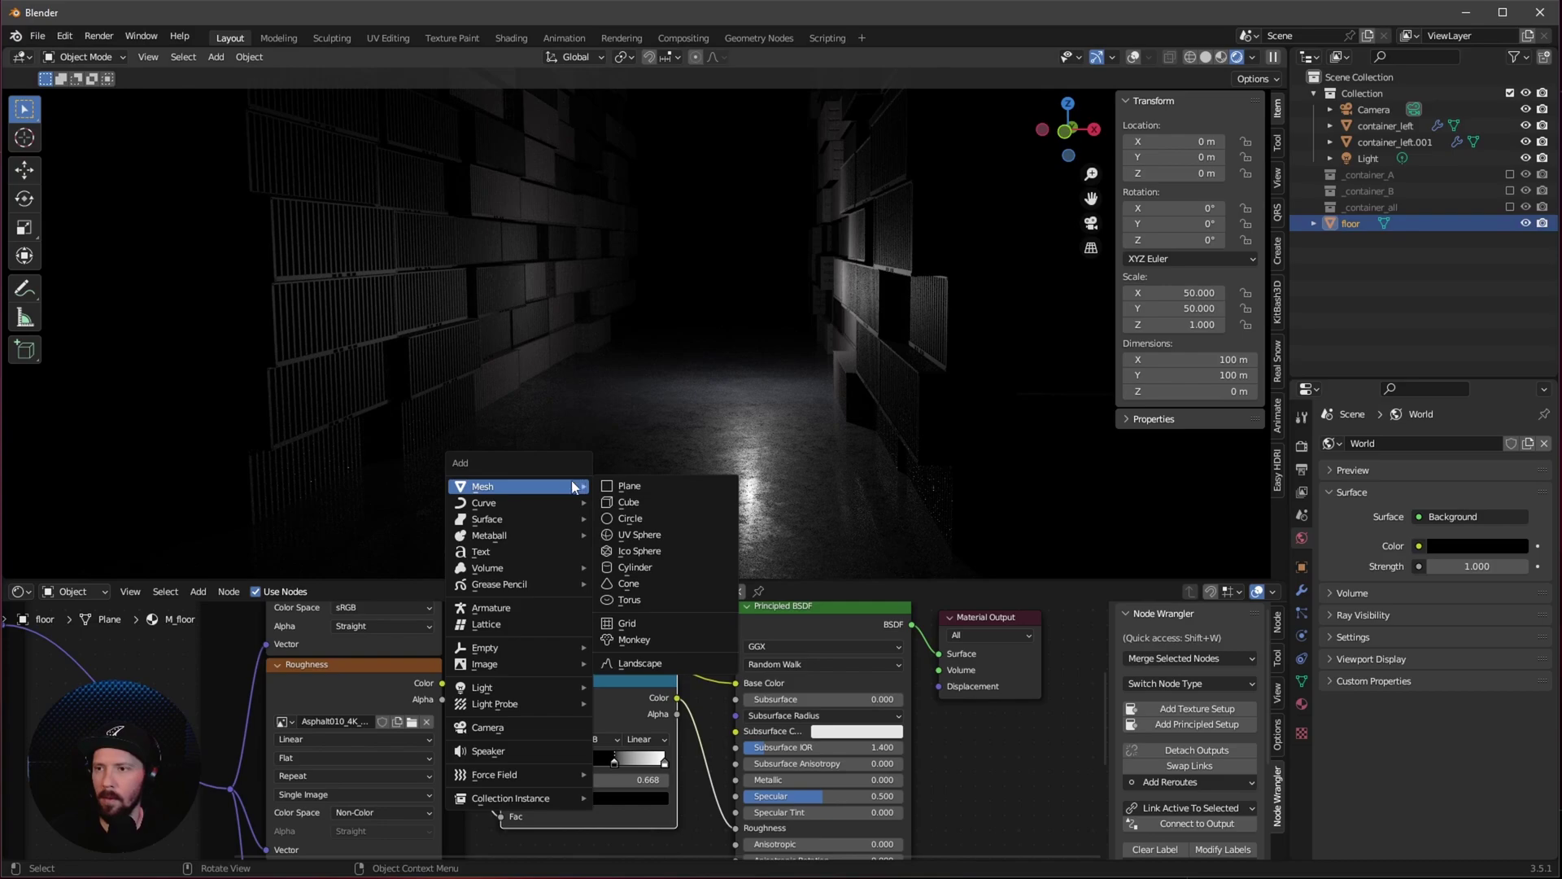
click(628, 502)
double_click(1352, 223)
text(fog)
key(Return)
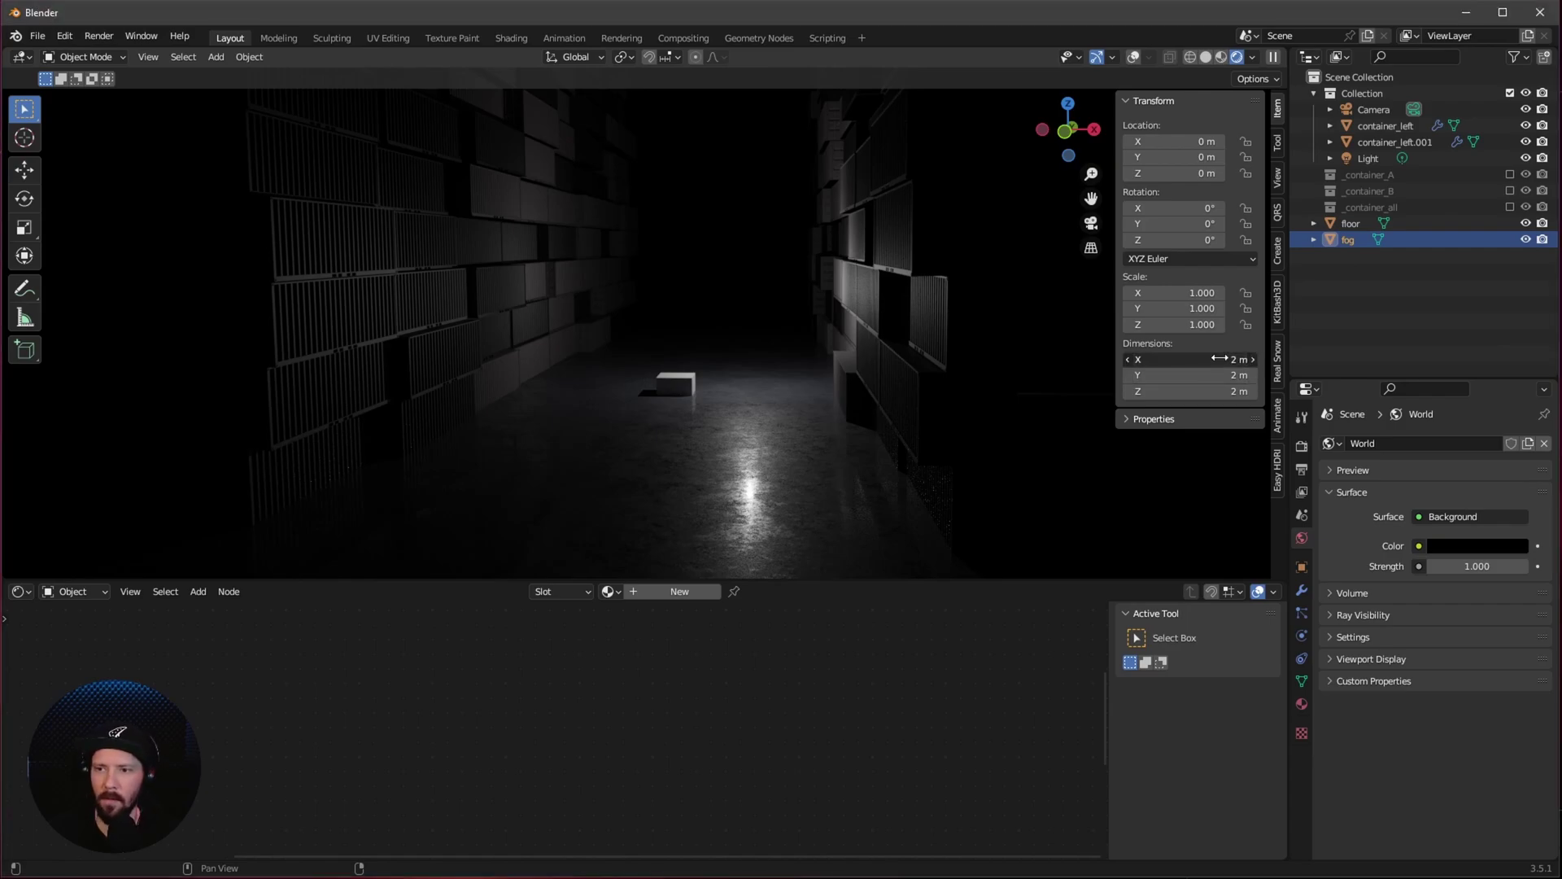
Step: Set the fog cube's X, Y and Z dimensions to 120 m
drag(1219, 358, 1220, 391)
text(120)
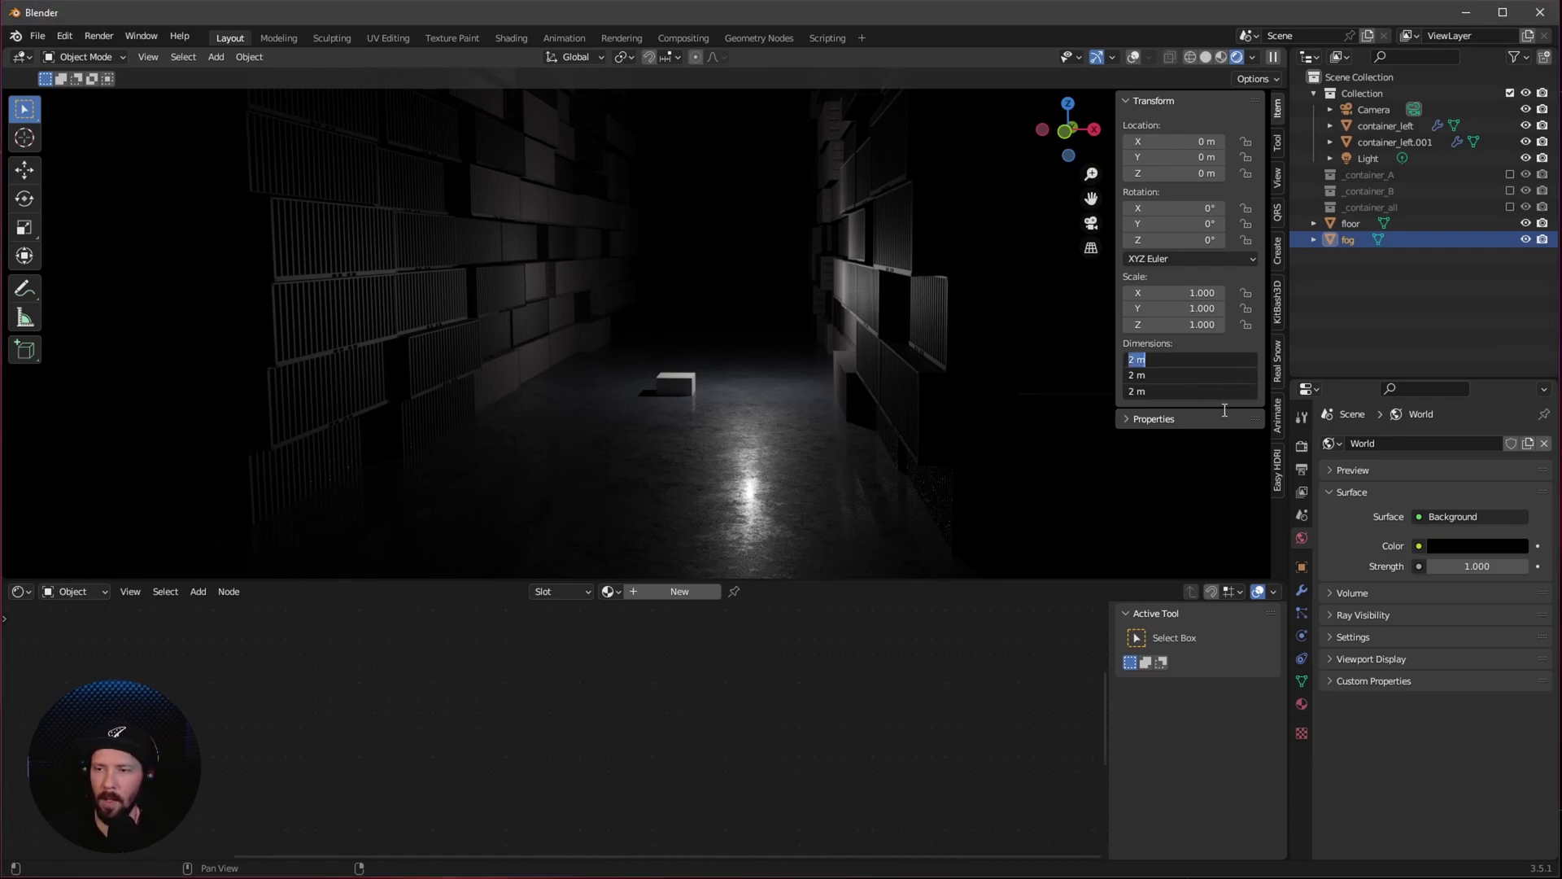
key(Return)
middle_drag(687, 389, 762, 397)
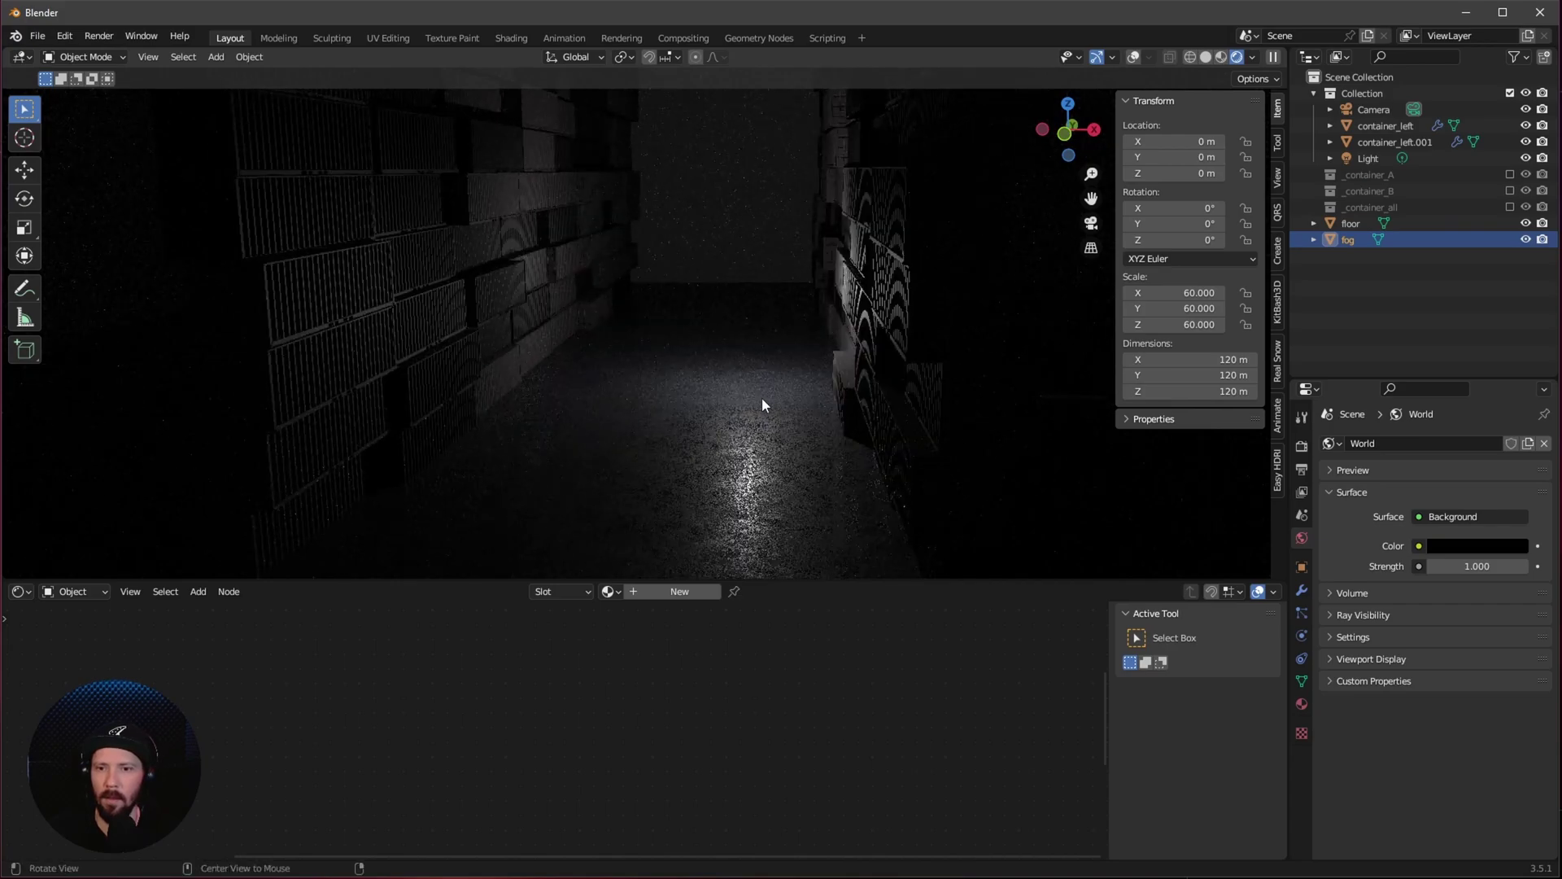
Step: Create a new material on the fog cube and delete its Principled BSDF node
click(672, 591)
click(753, 619)
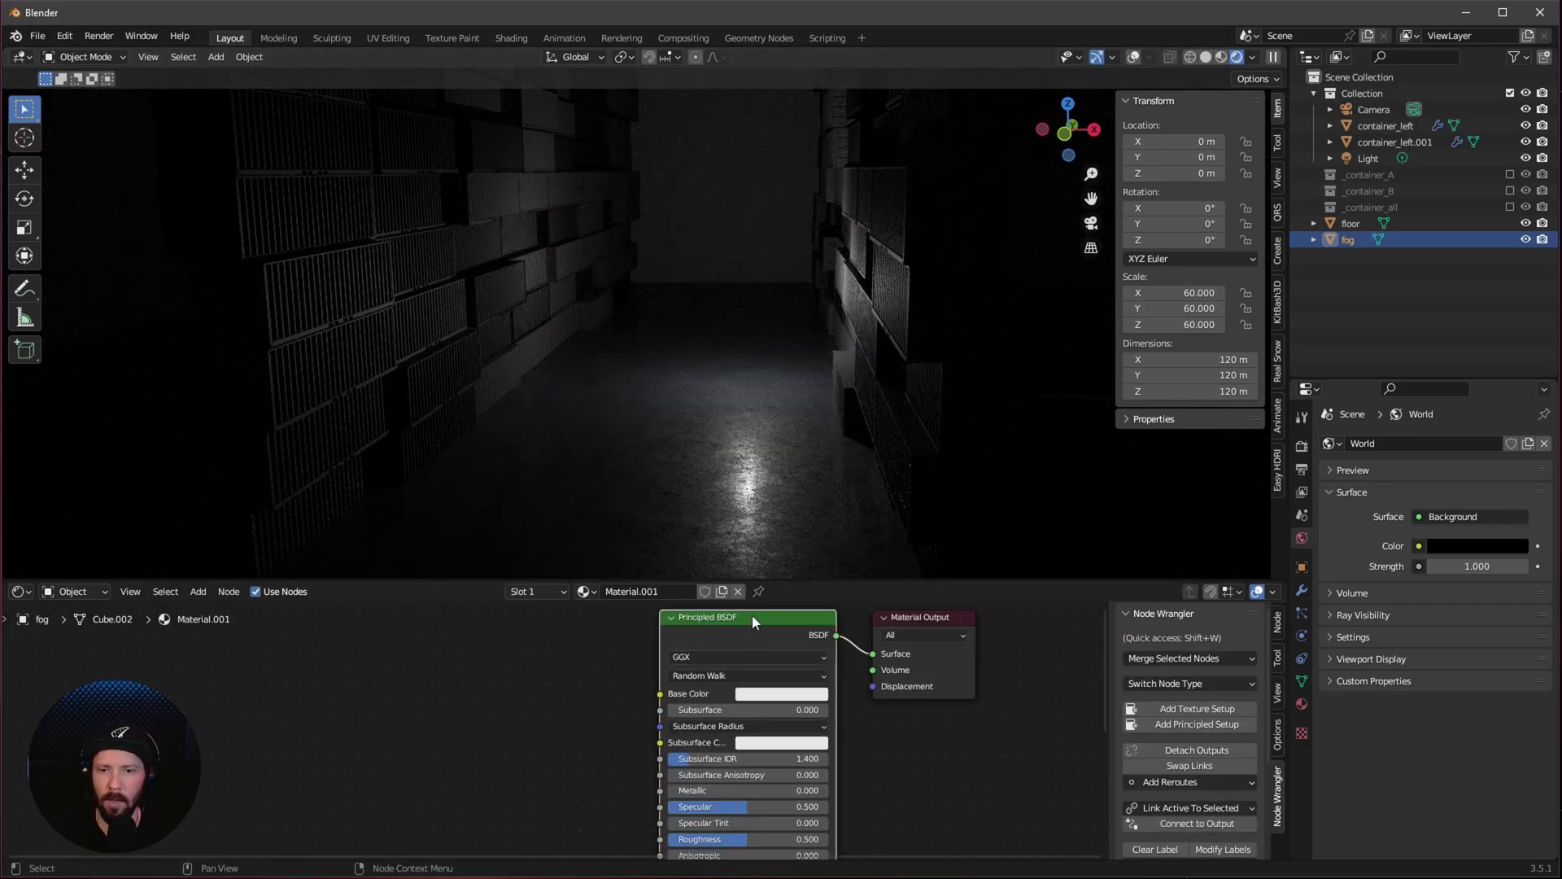
key(x)
middle_drag(744, 632, 631, 696)
Step: Add a Volume Scatter node and connect it to the Volume input of the Material Output
key(shift+a)
click(637, 691)
text(vol)
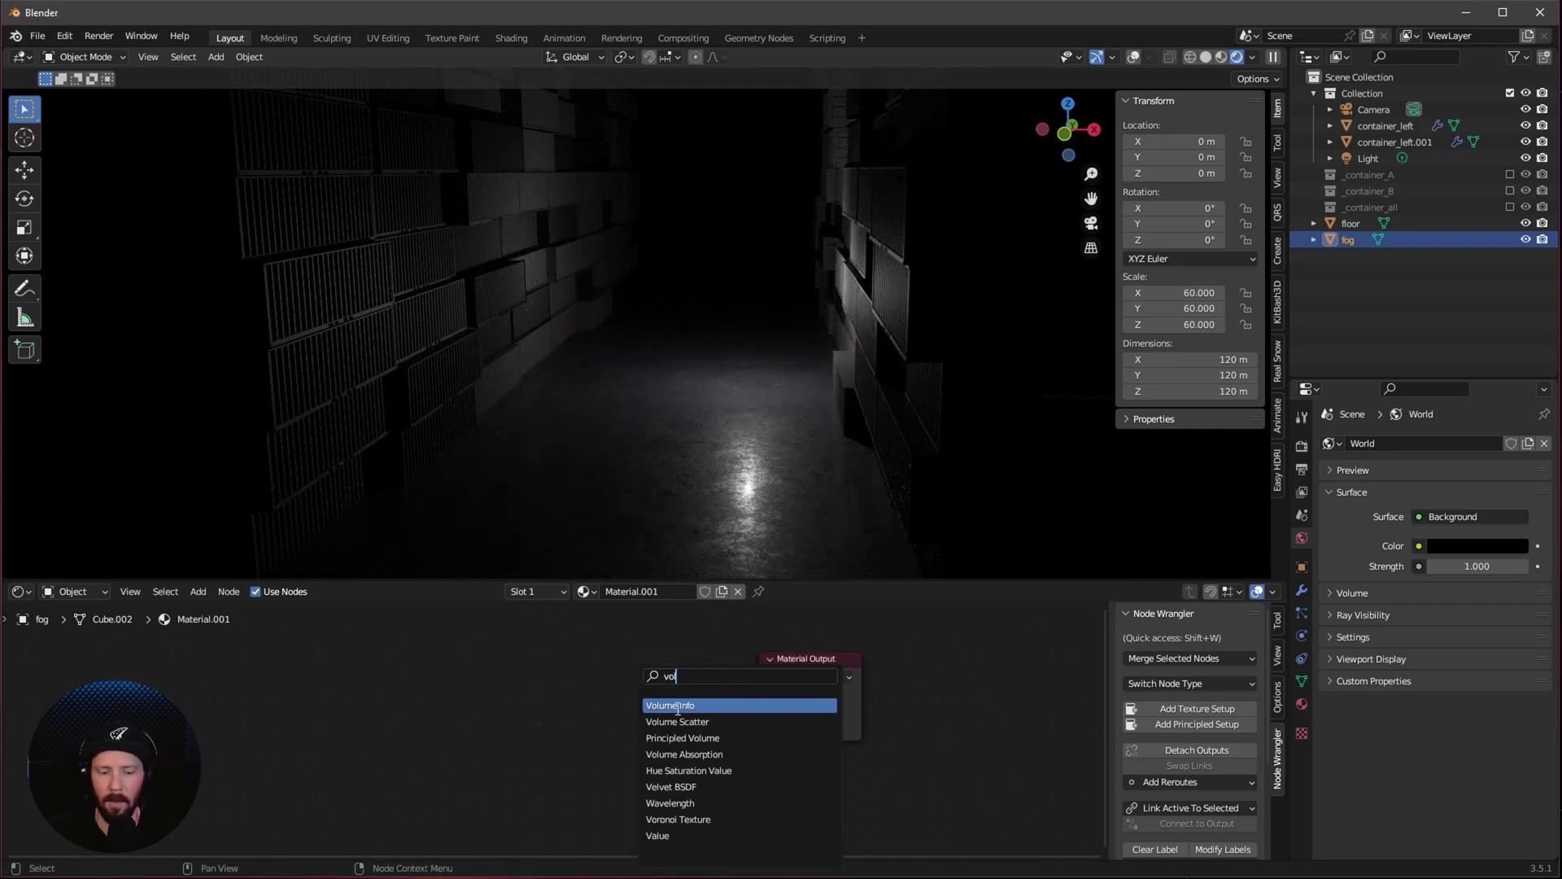
click(670, 720)
click(581, 715)
drag(643, 684, 759, 711)
ctrl+middle_drag(656, 778, 667, 725)
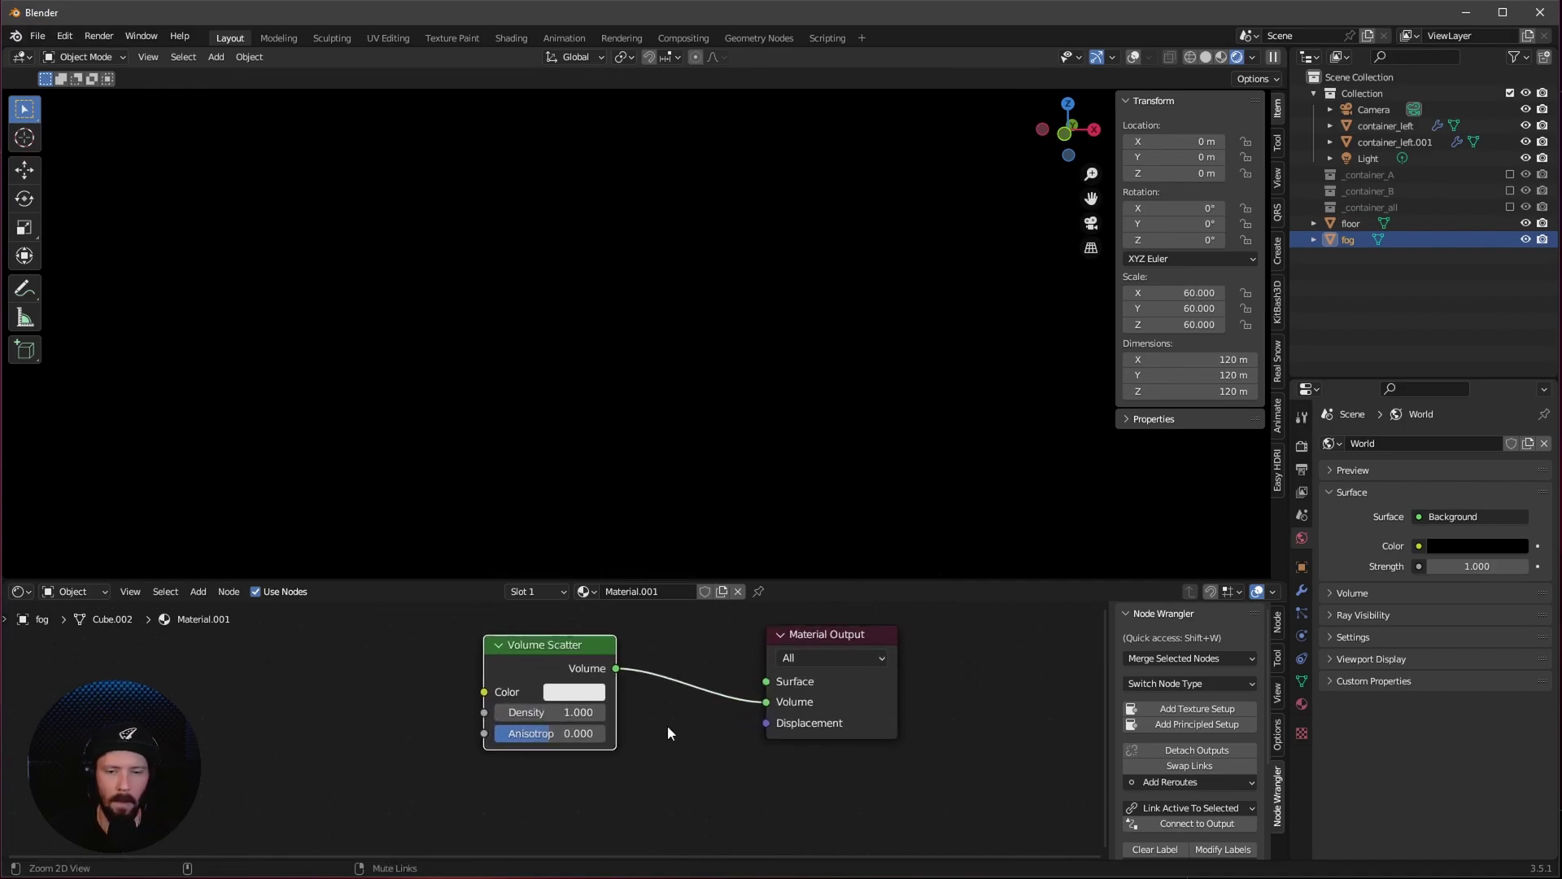
Step: Set the Volume Scatter node's density to 0.1 and its anisotropy to 0.3
click(579, 712)
key(BackSpace)
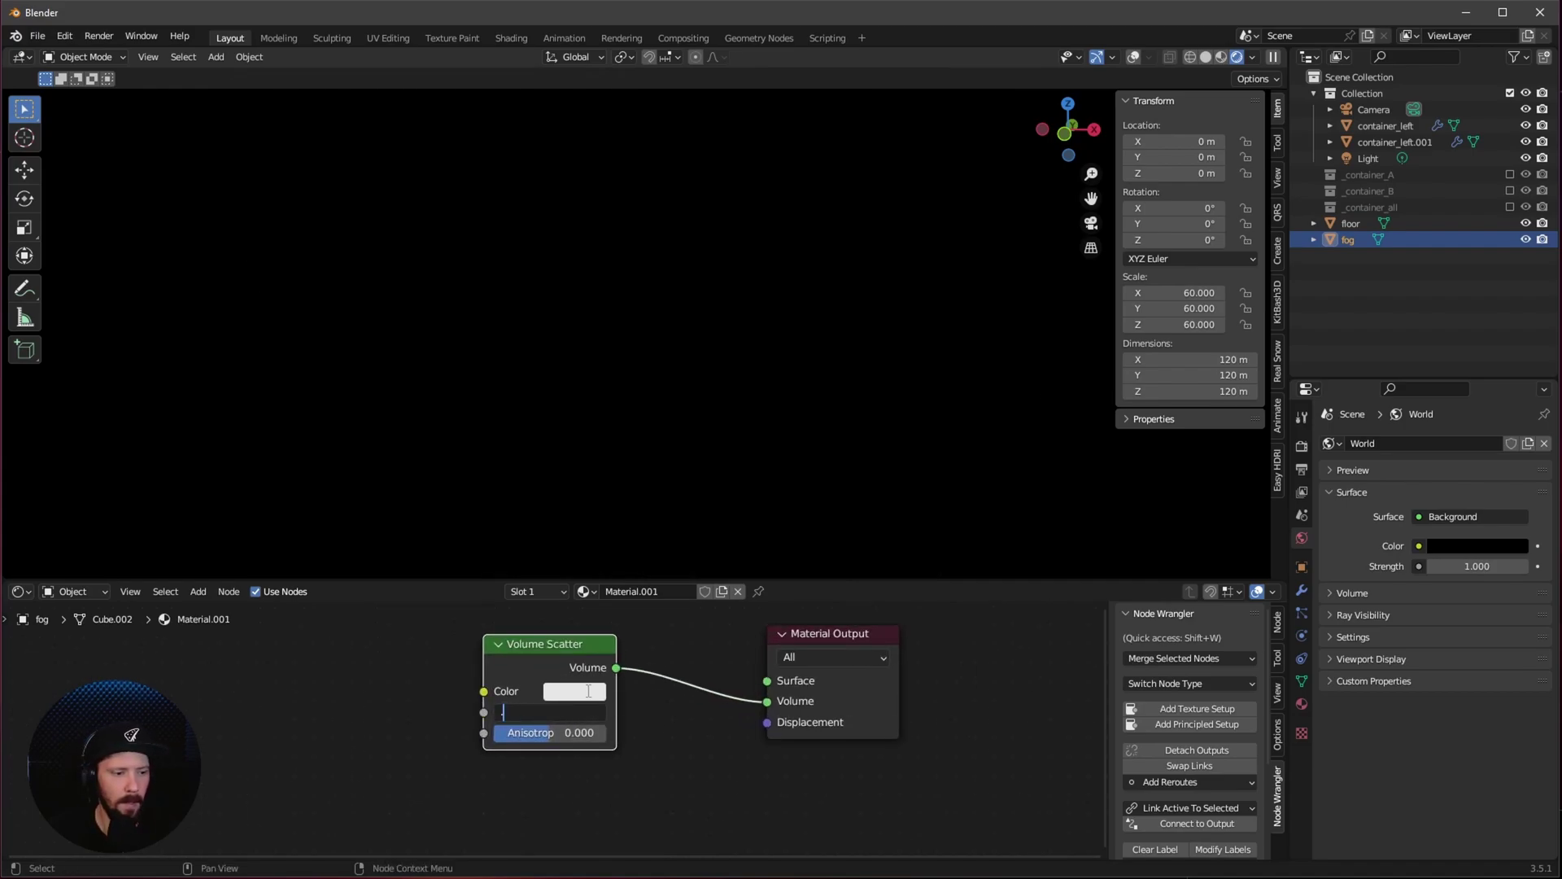
text(0.1)
key(Return)
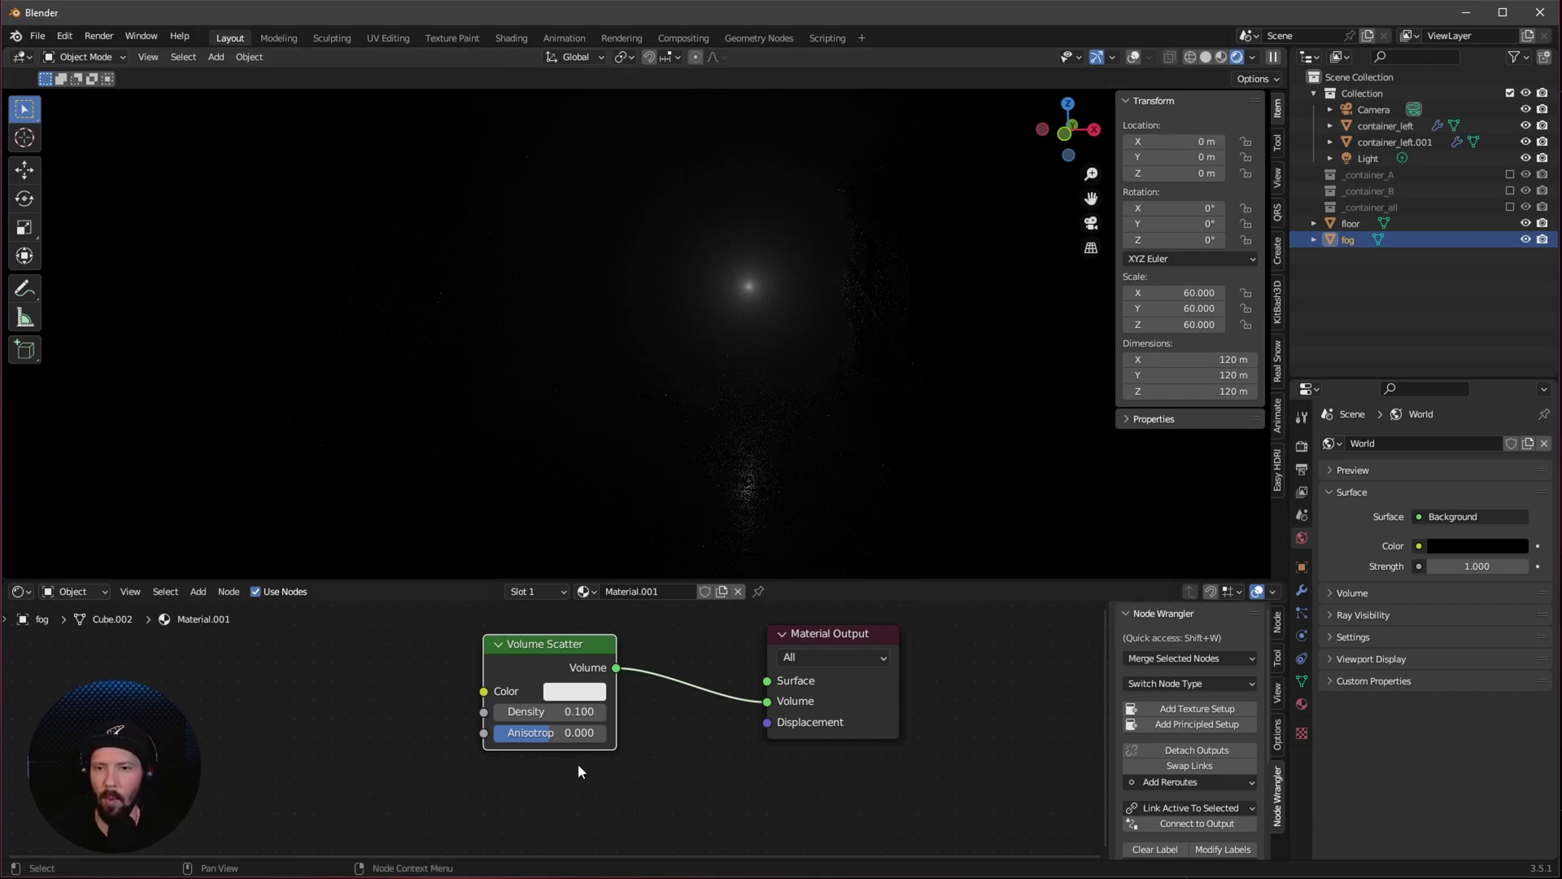
click(589, 734)
key(BackSpace)
key(Return)
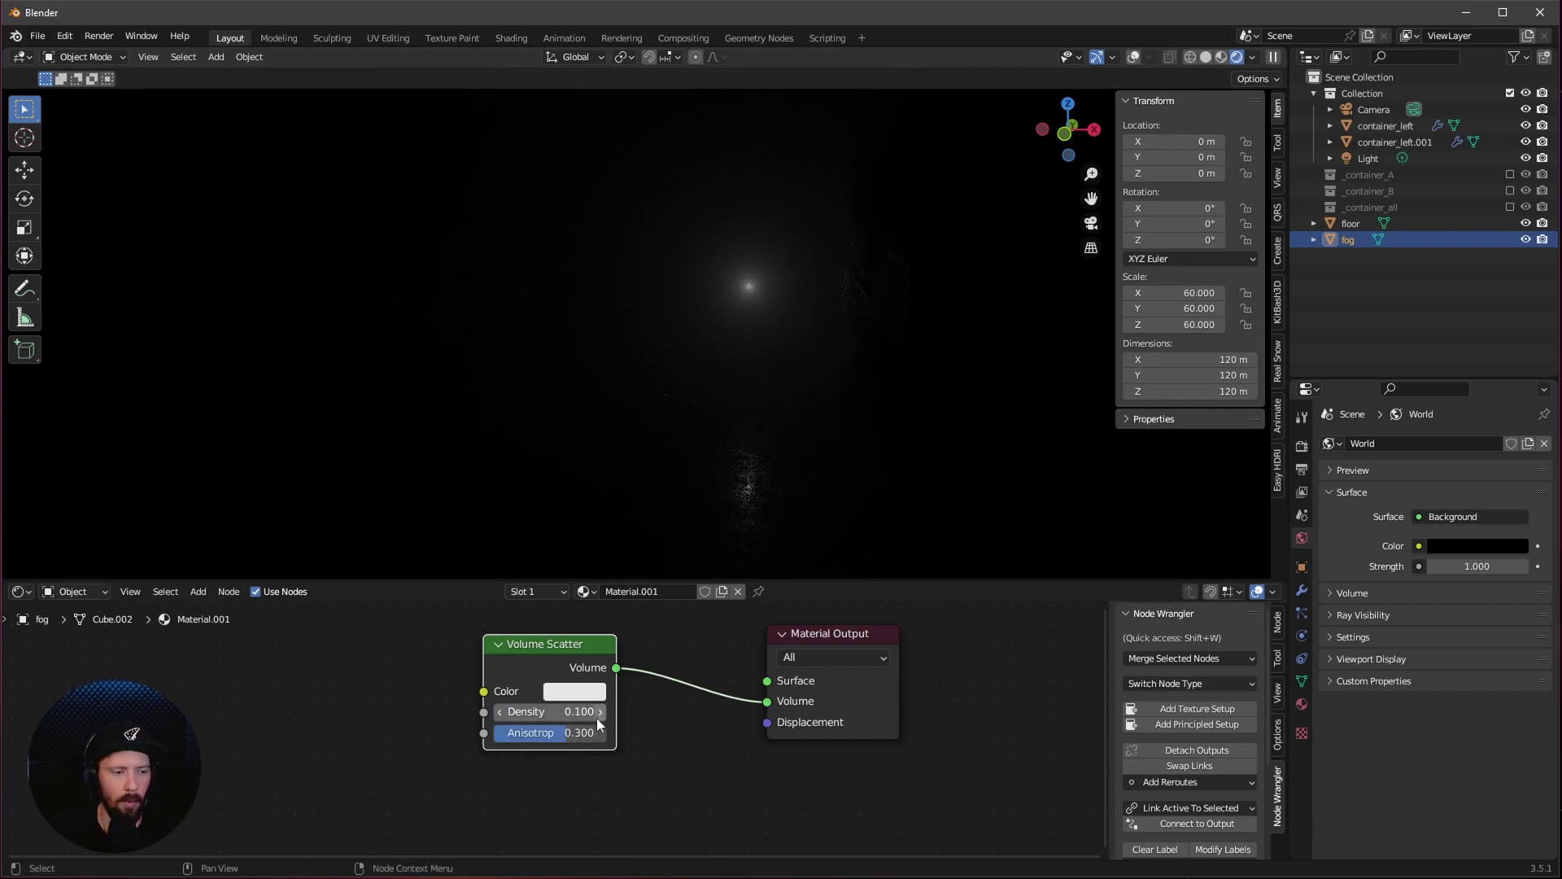
Step: Look through the scene camera and set its location to X 3.5 m, Y -2.94 m and Z 0.4 m
click(1374, 109)
key(KP_0)
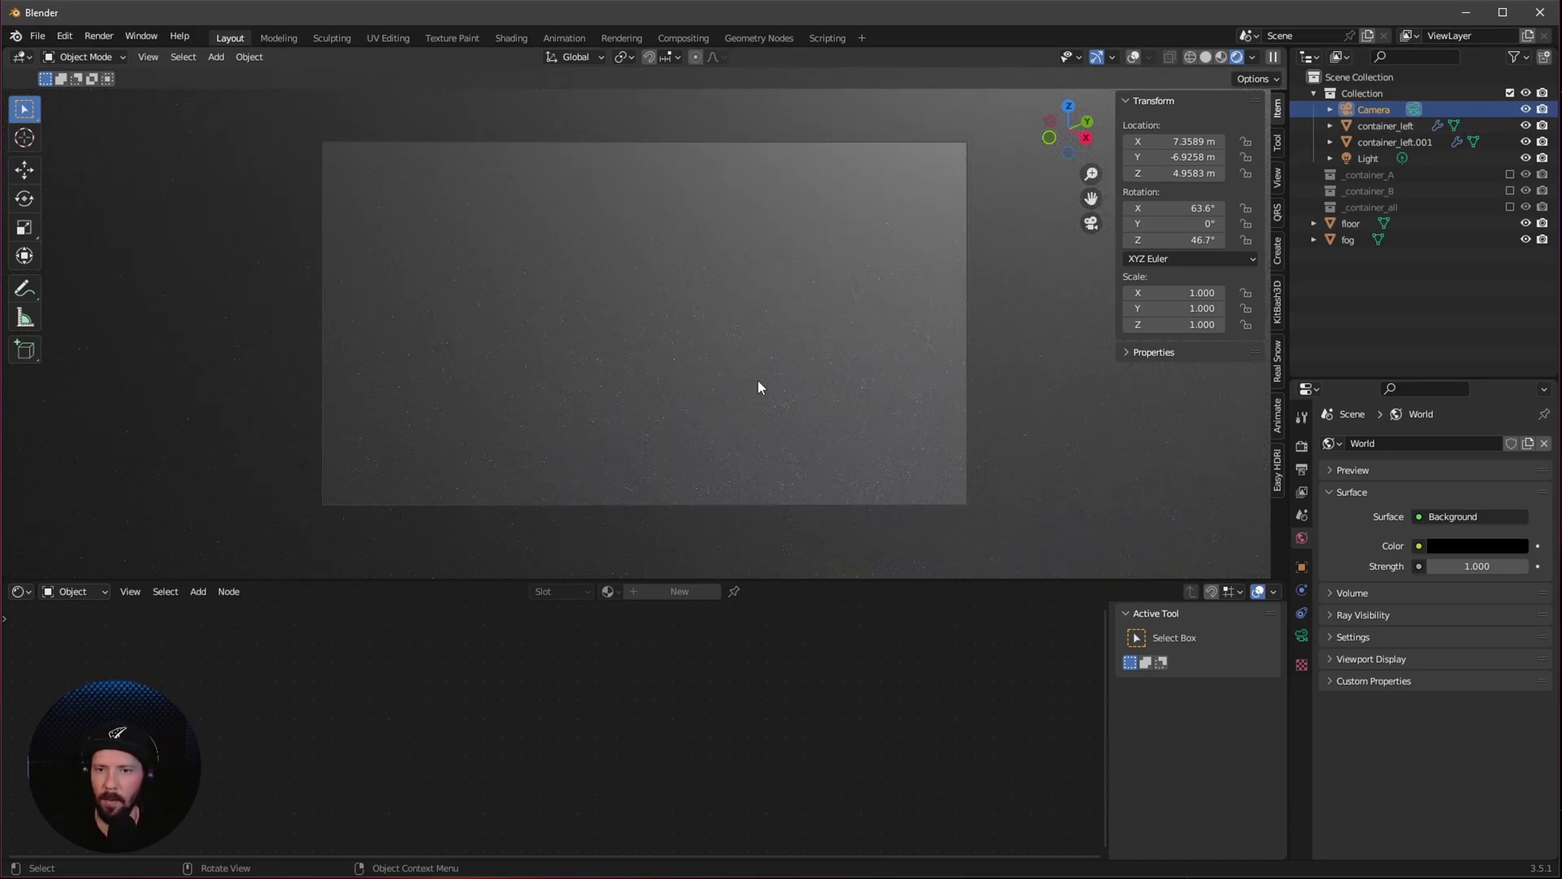
click(1169, 142)
text(3.5)
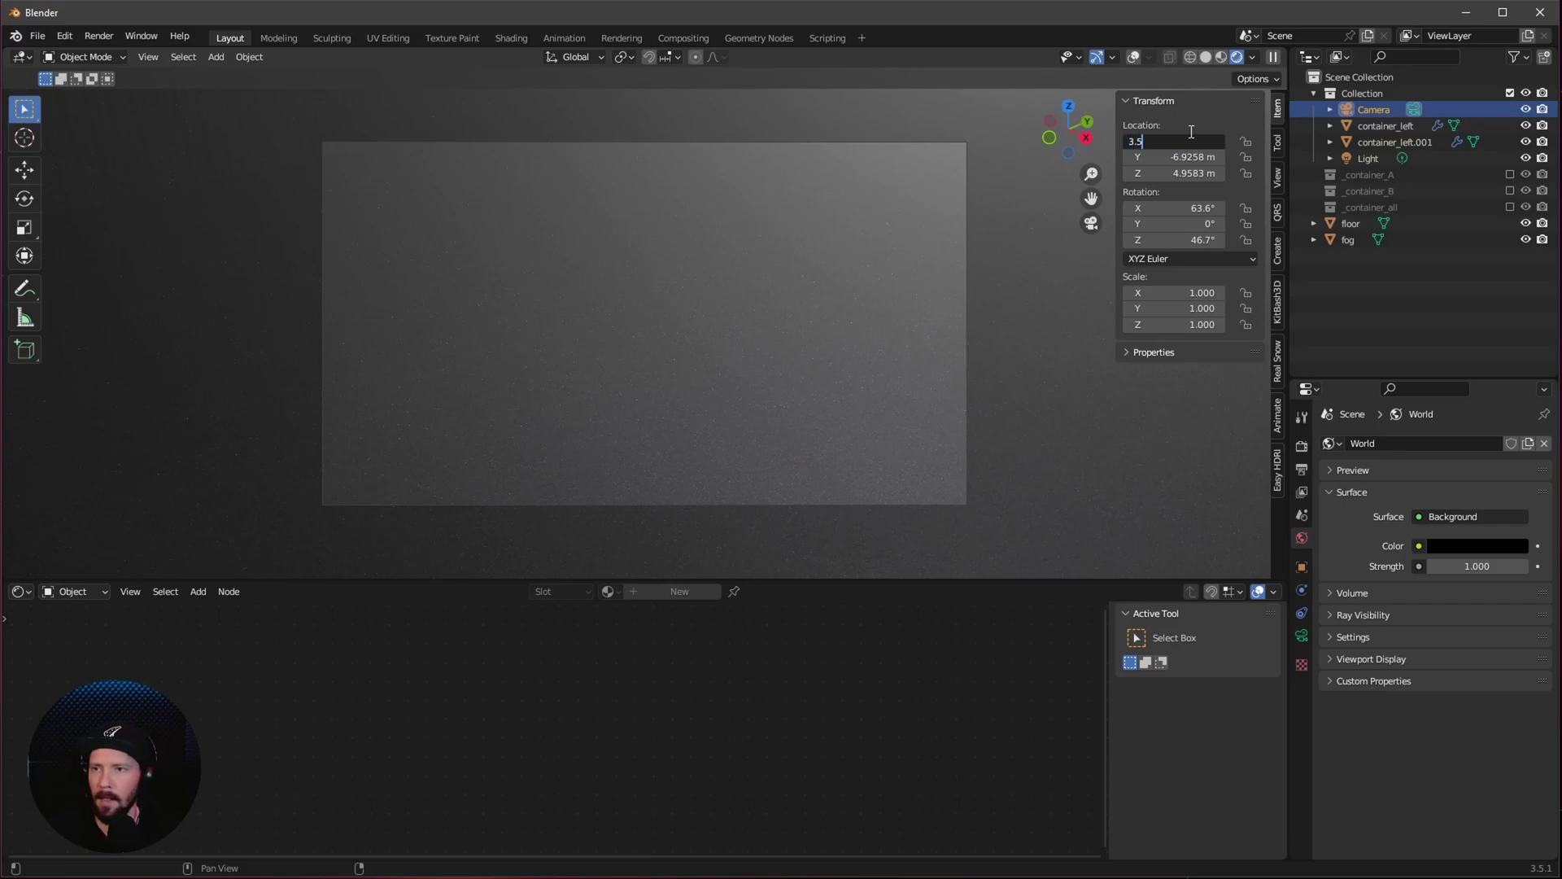
key(Tab)
key(BackSpace)
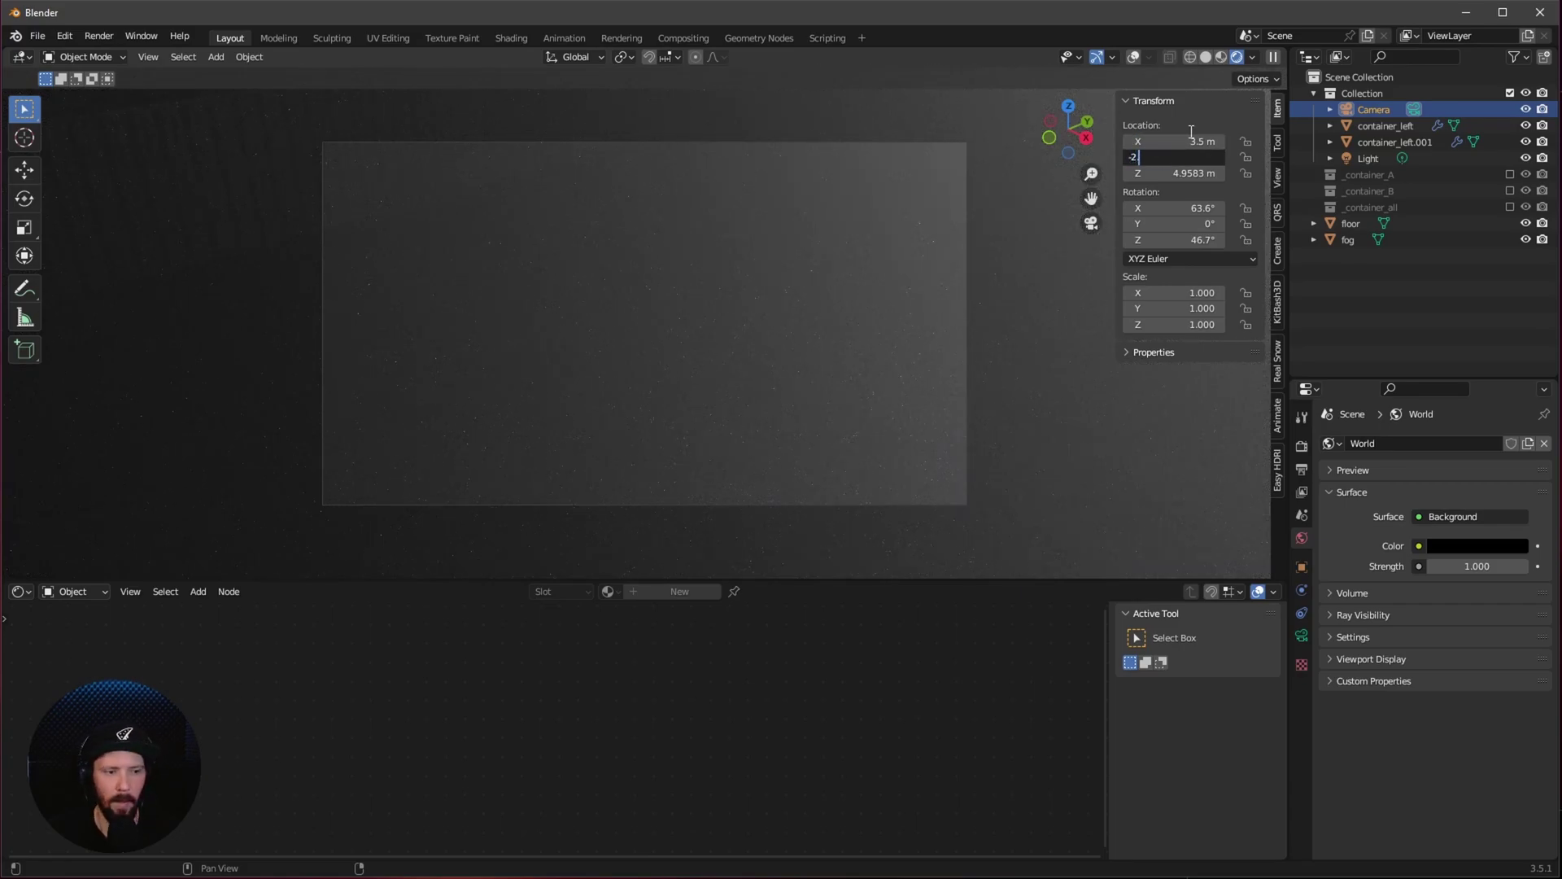
text(-2.94)
key(Tab)
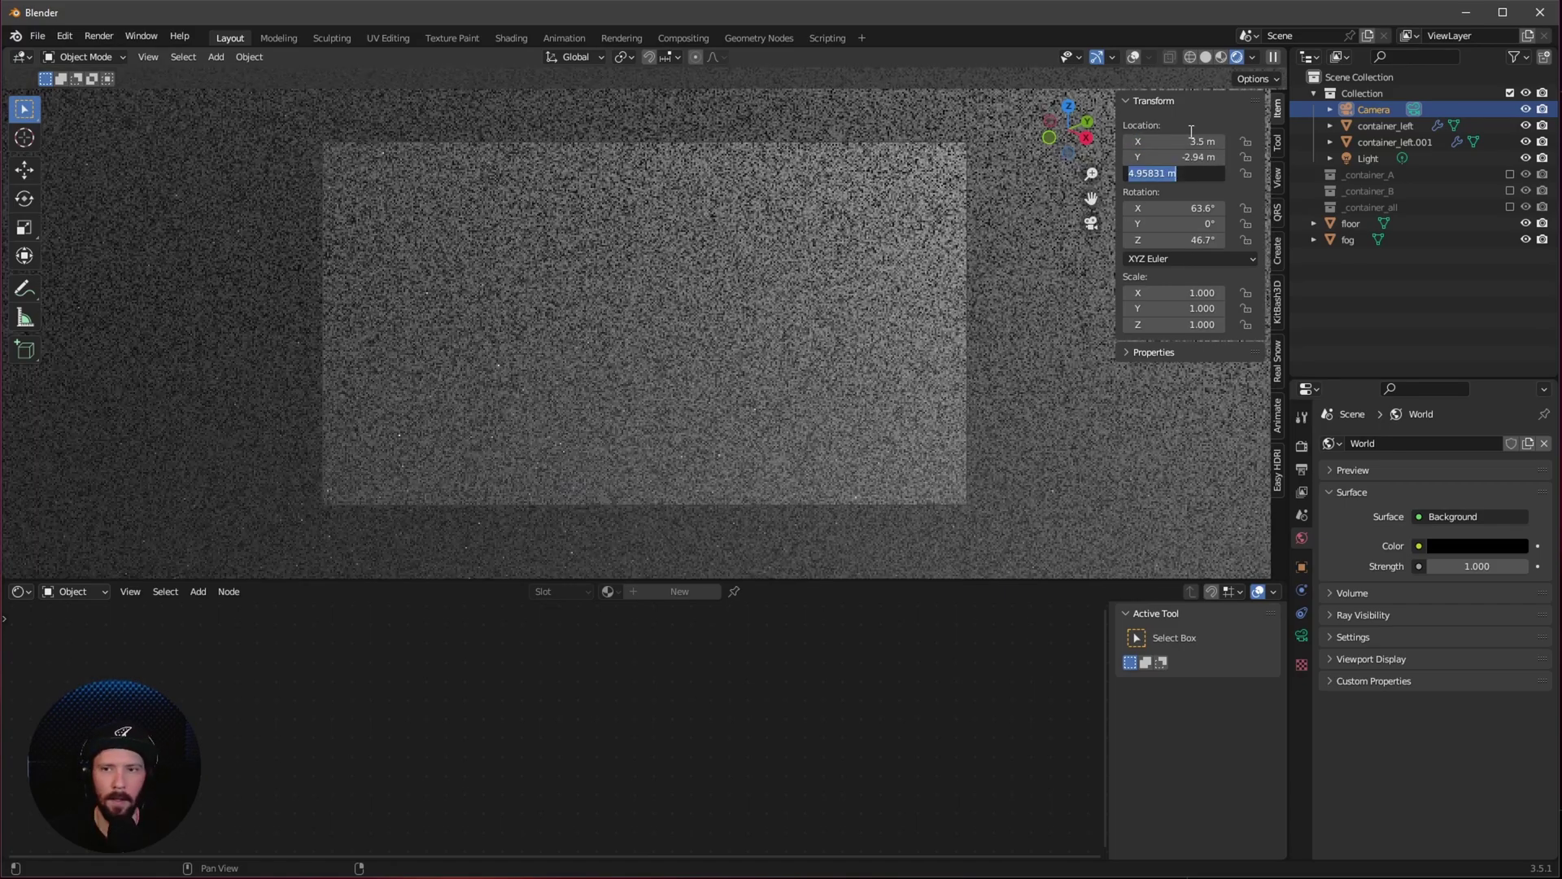
text(0.4)
key(Tab)
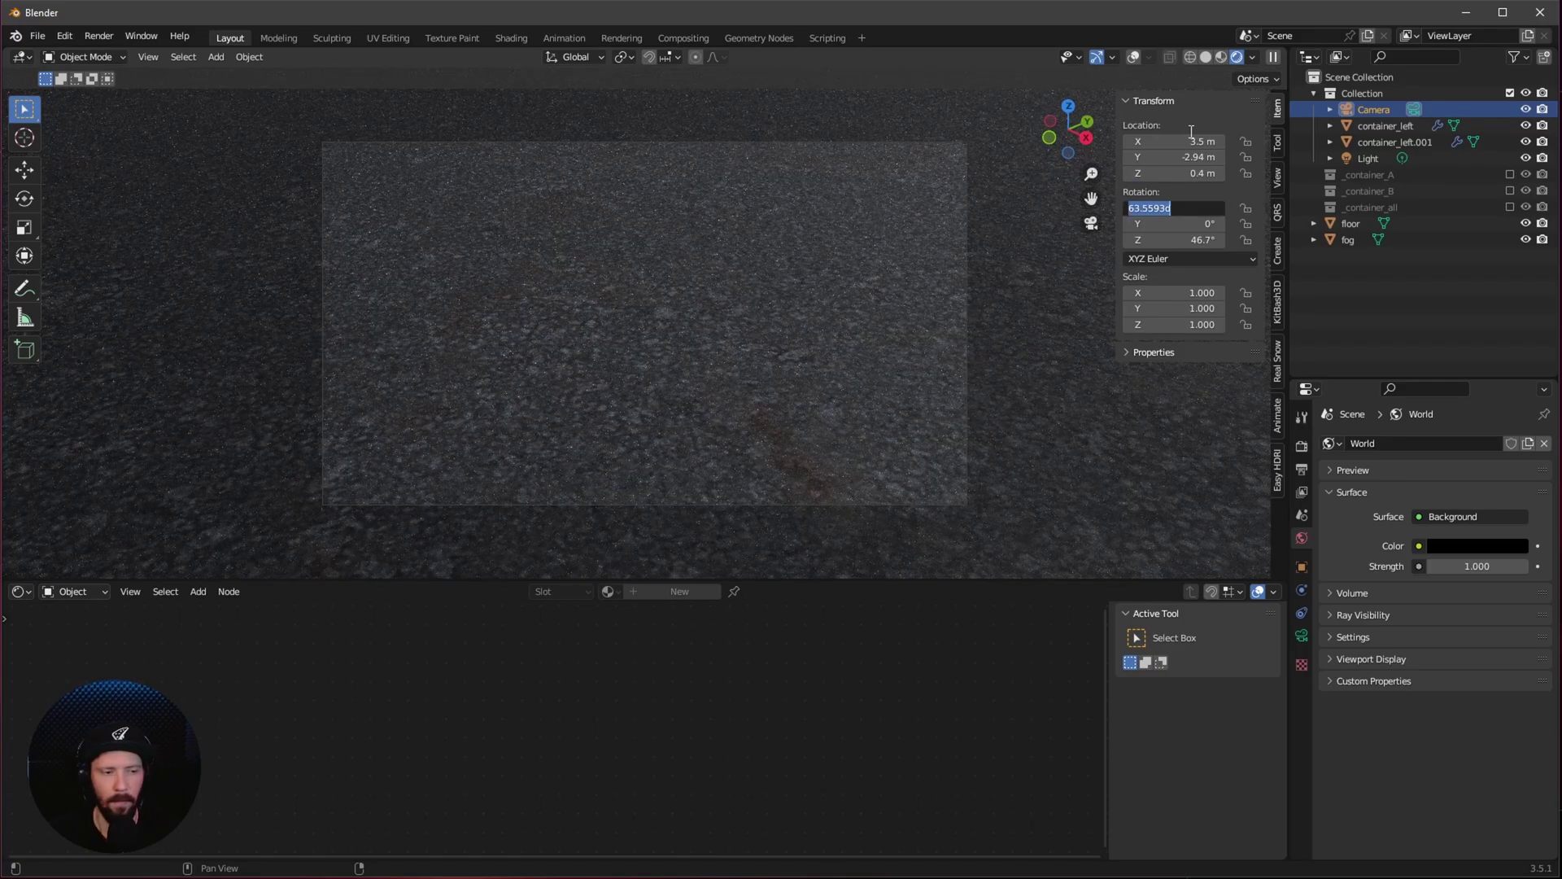
Step: Set the camera's rotation to 119° on X and 26.4° on Z
text(1)
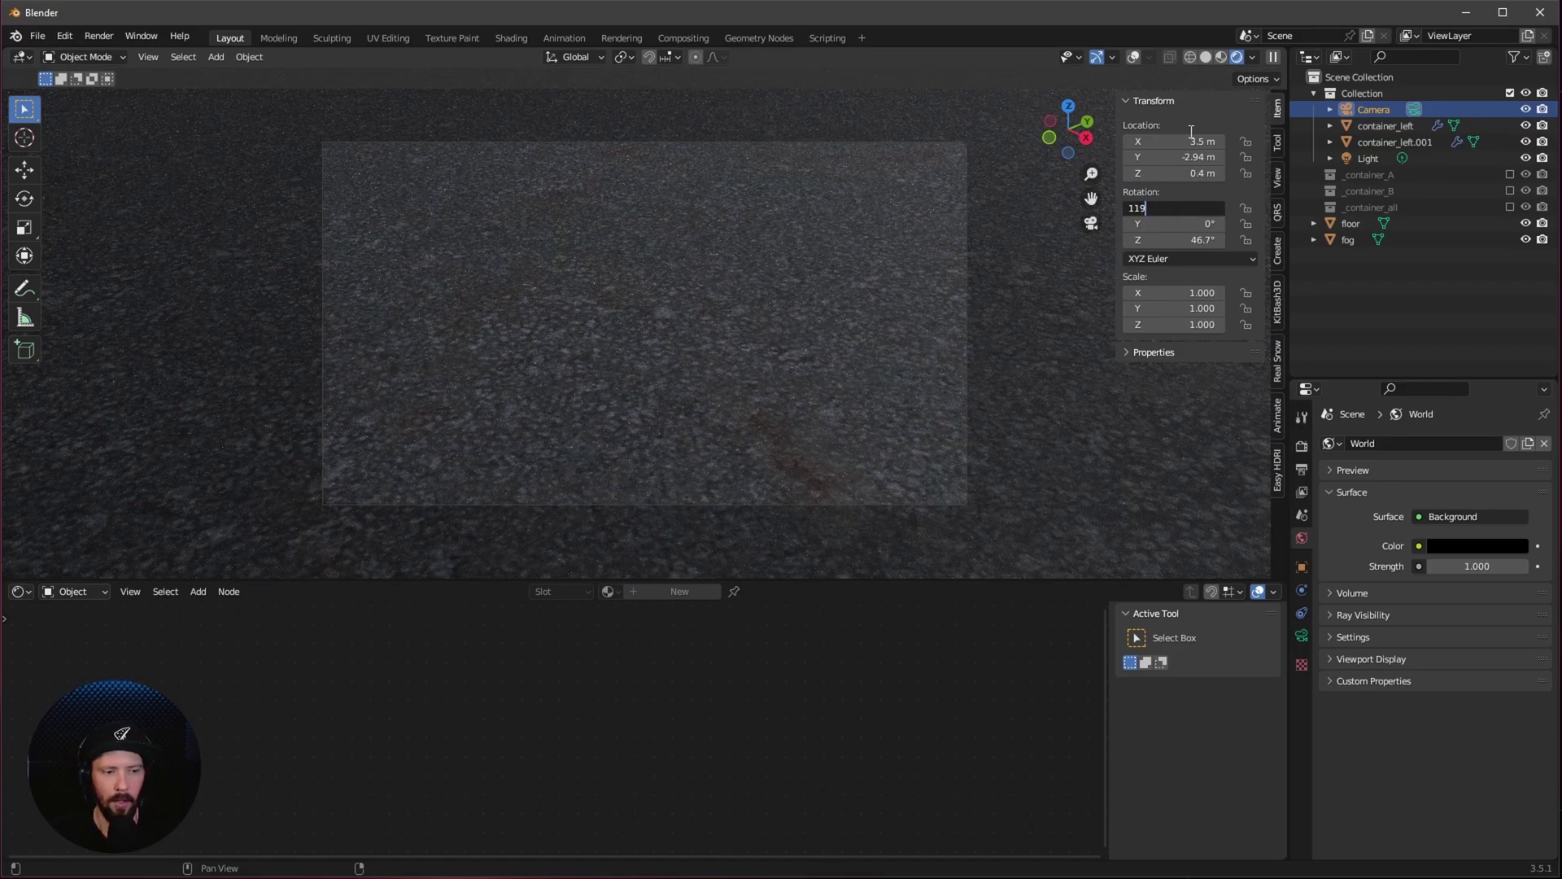
text(19)
key(Tab)
key(Tab)
text(26)
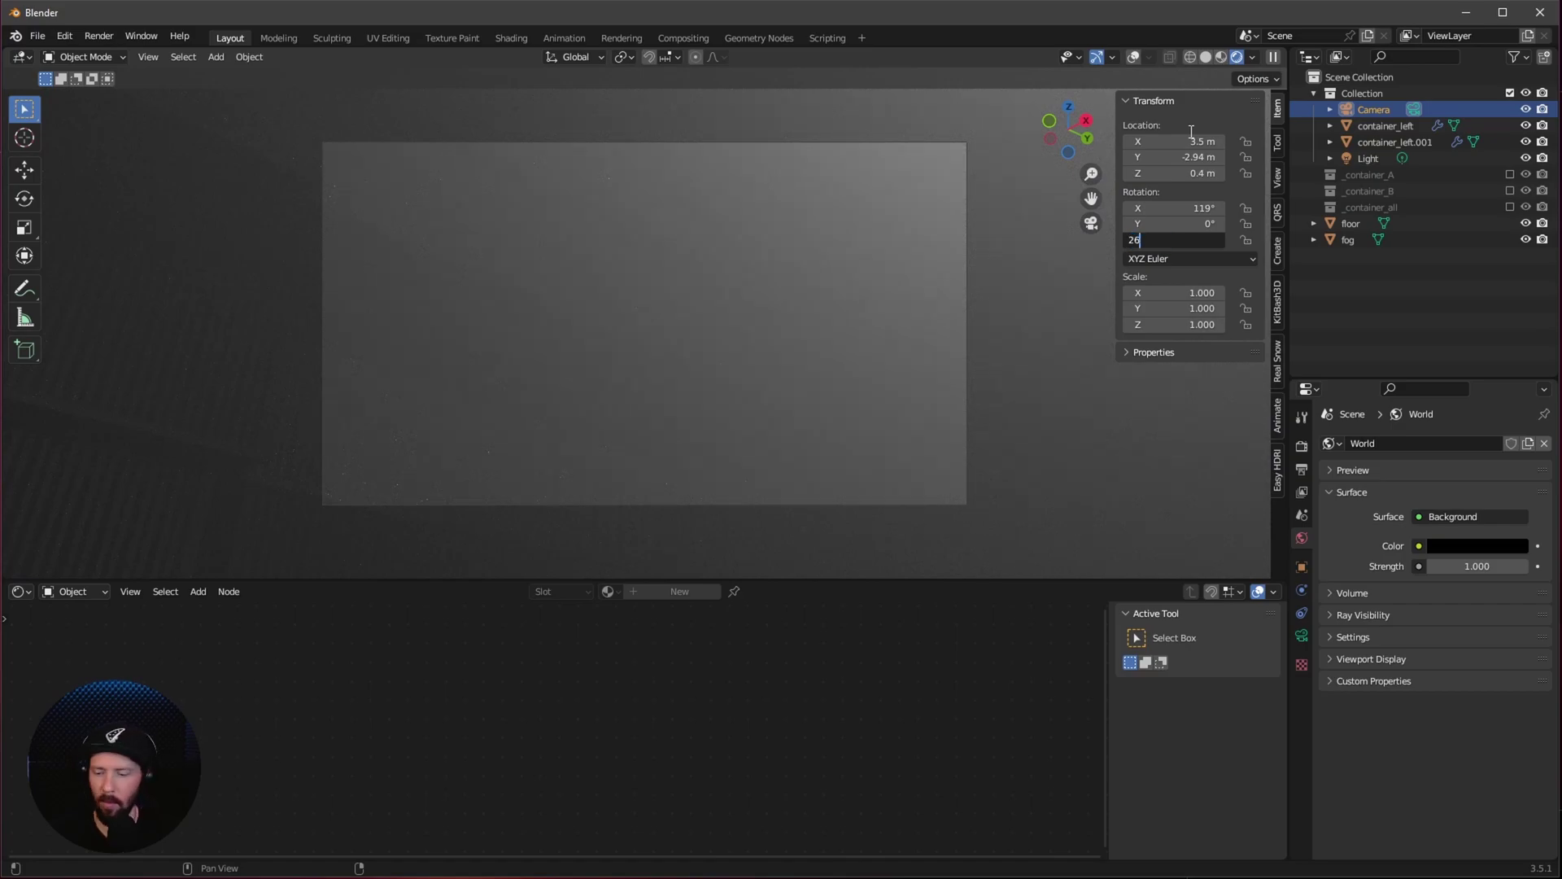
text(.4)
key(Return)
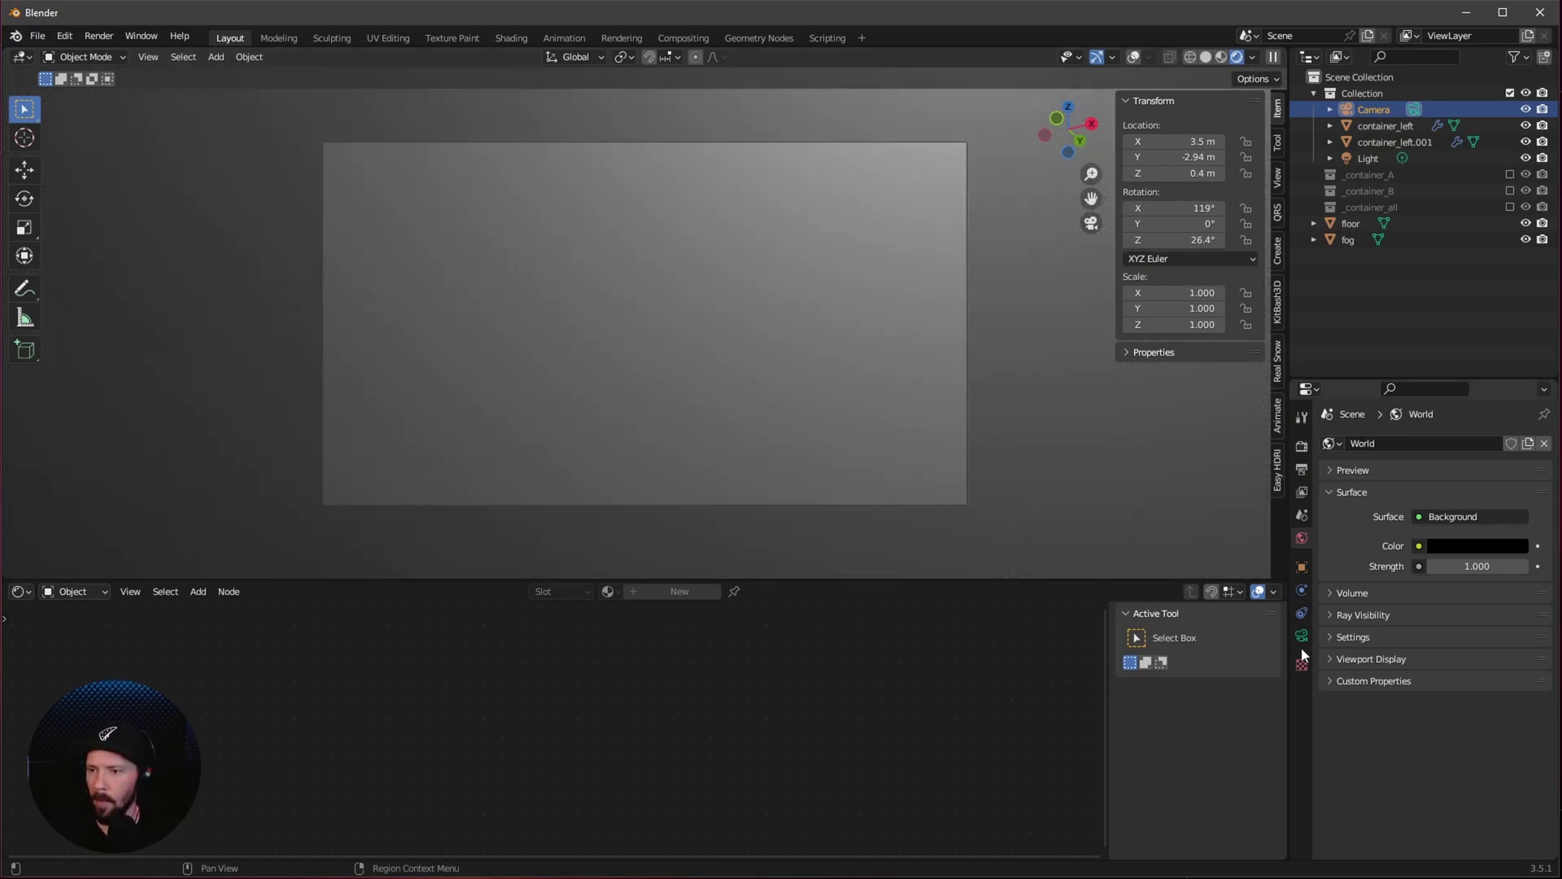
Step: Change the camera's lens type to Panoramic and set the fisheye lens value to 15
click(1301, 635)
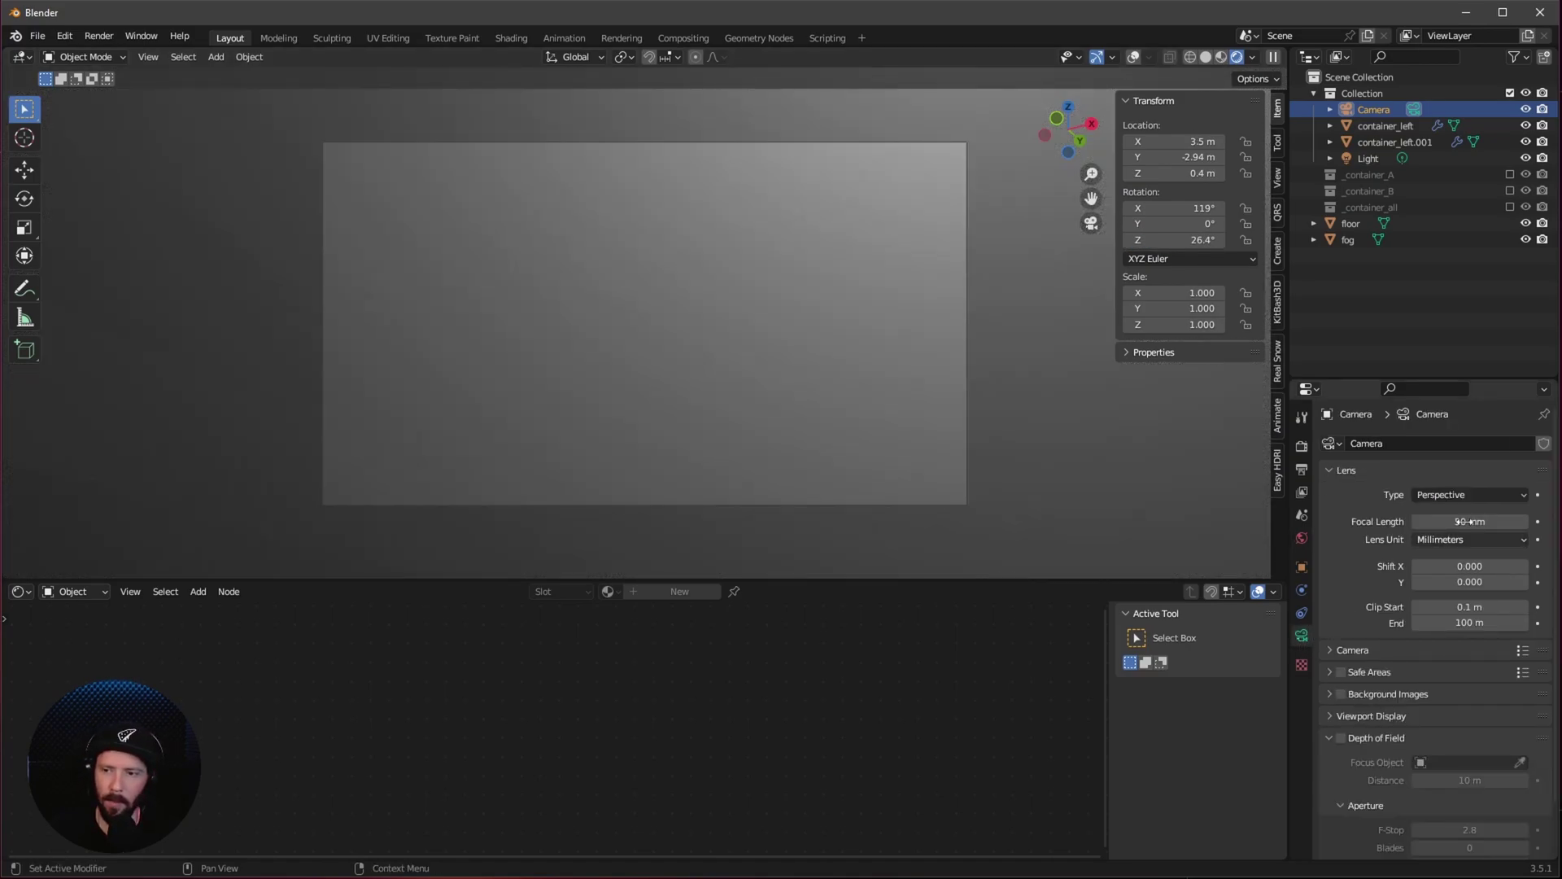
click(1469, 495)
click(1472, 550)
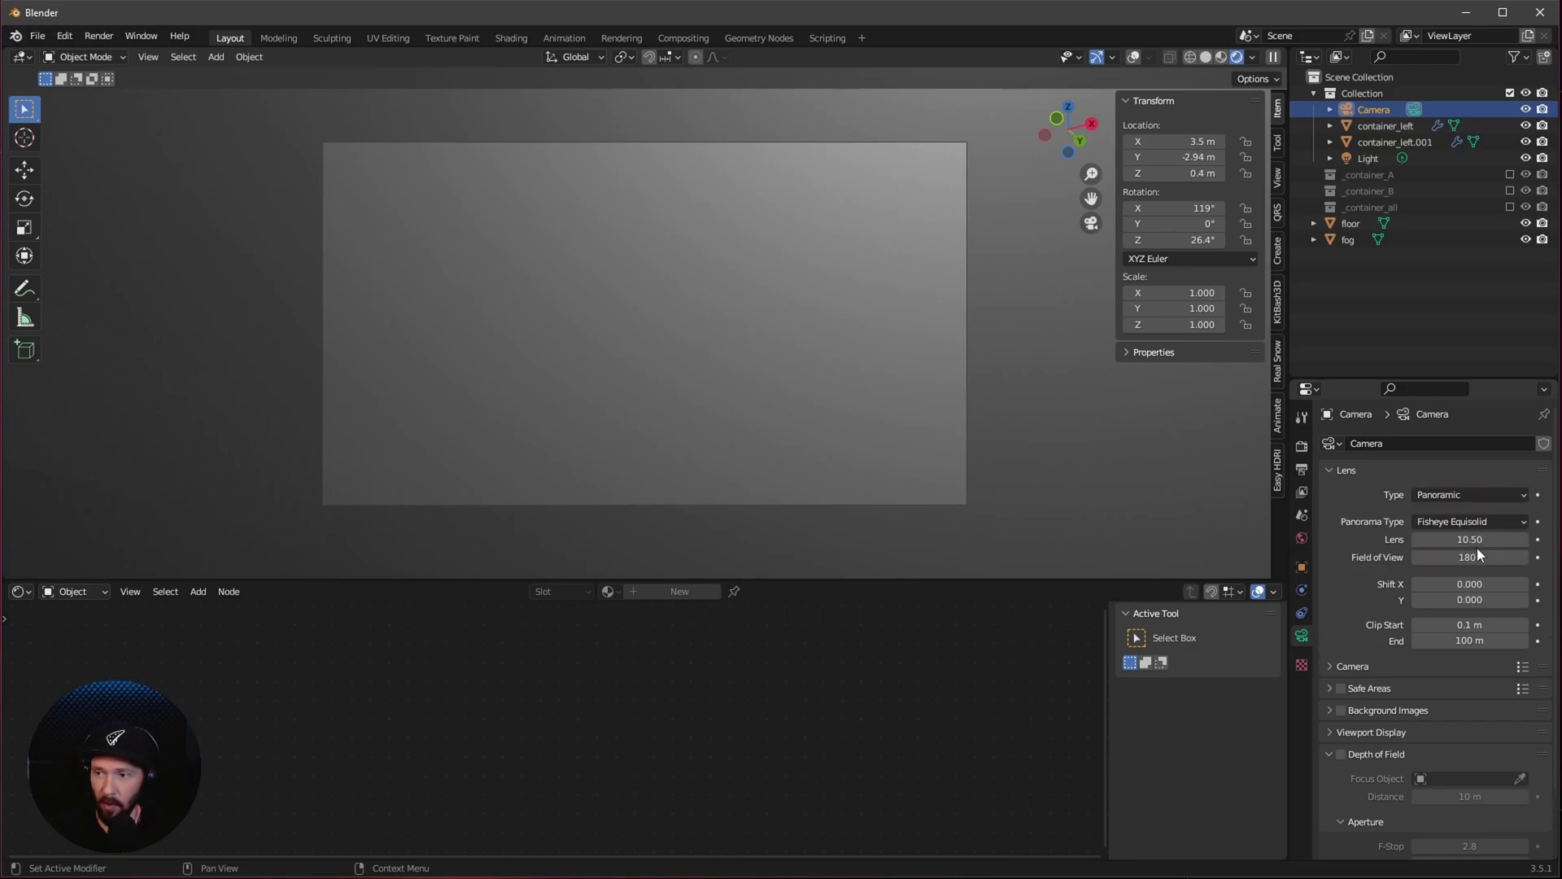
click(1468, 540)
text(15)
key(Return)
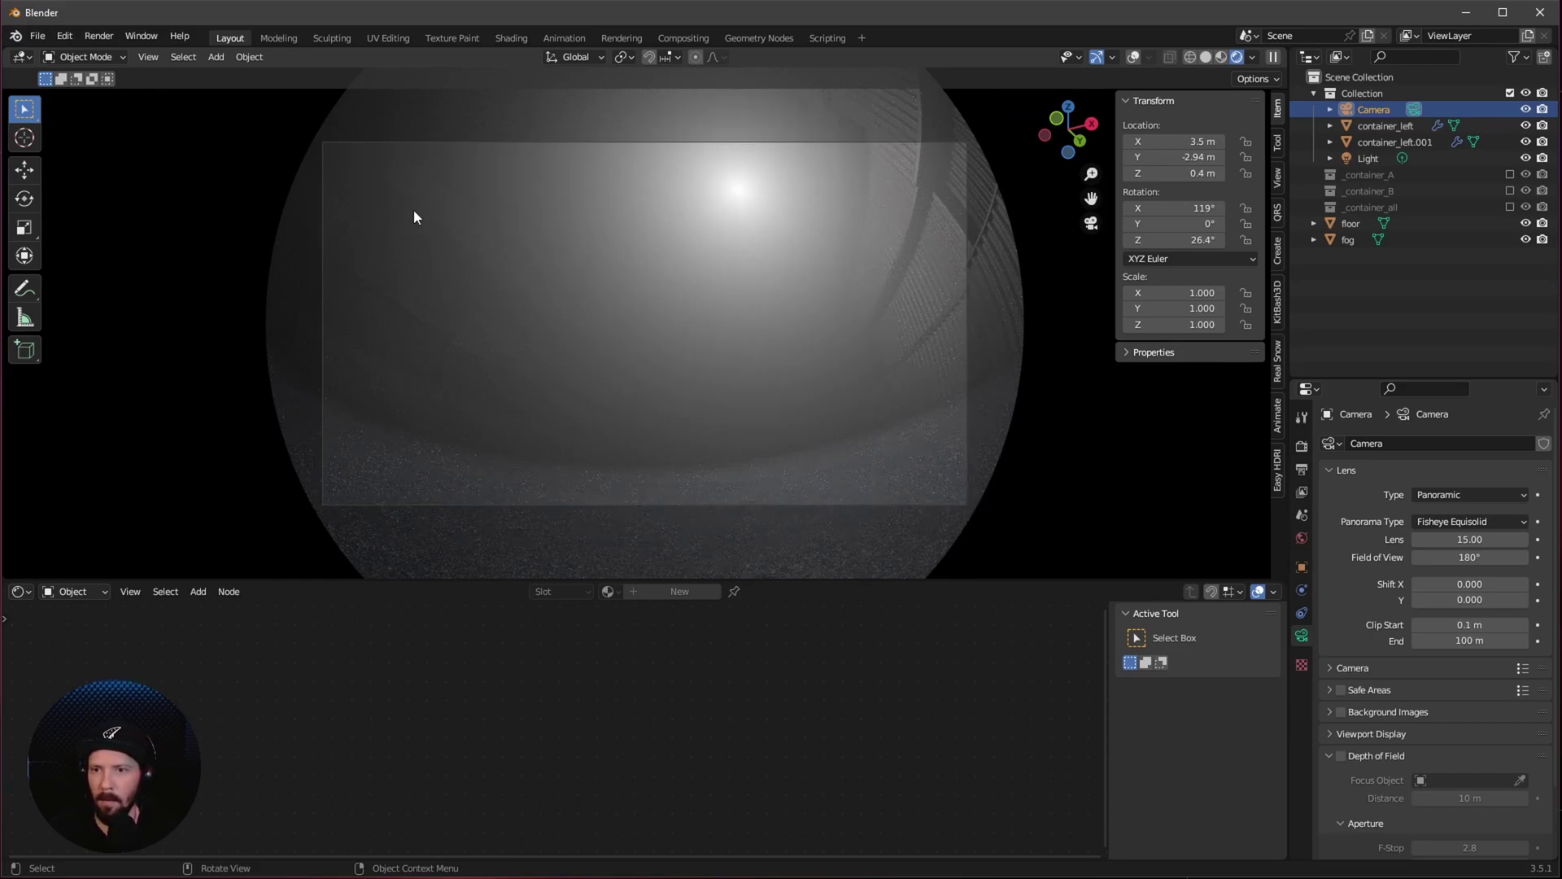
Step: Raise the camera's passepartout opacity to 1.000 in its viewport display settings
scroll(1319, 703, down, 3)
click(1338, 654)
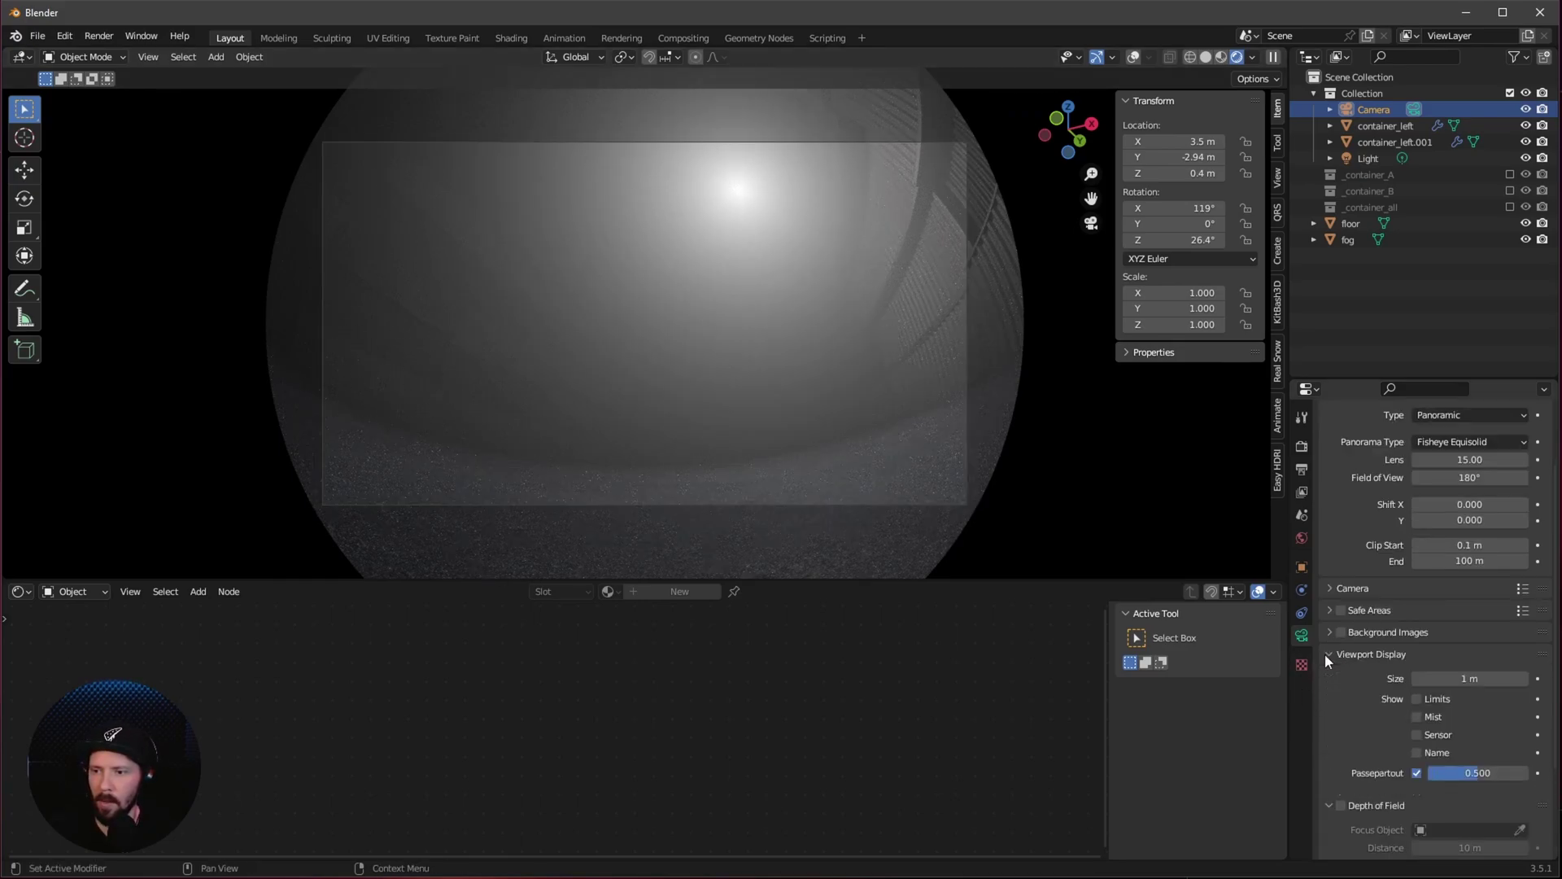
scroll(1406, 765, down, 3)
drag(1476, 672, 1528, 672)
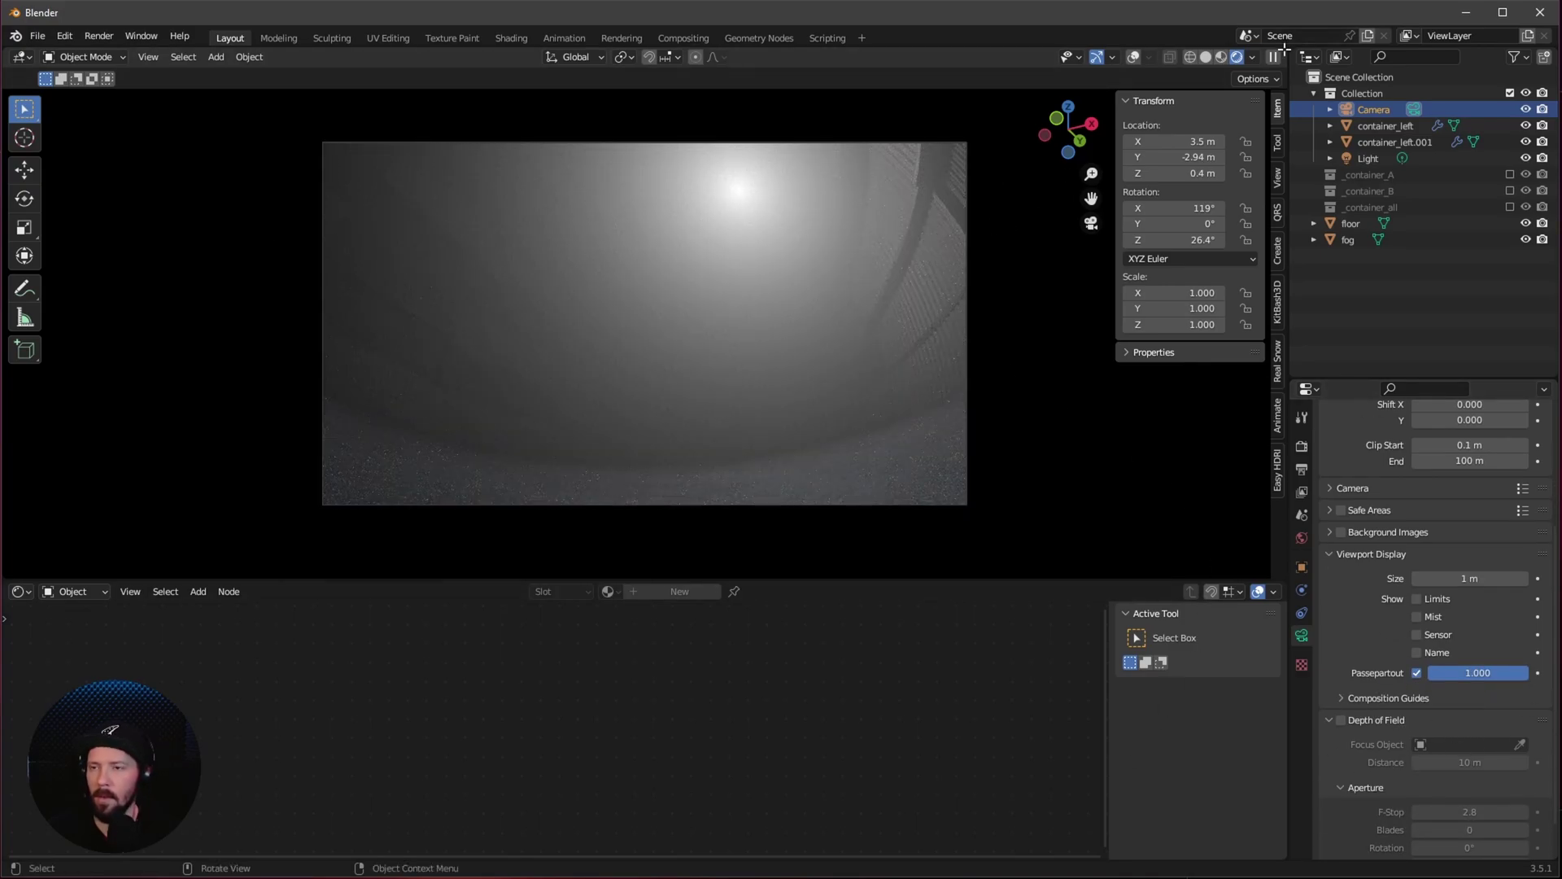
Step: Split the 3D viewport into two side-by-side views and open the viewport shading options of the solid-shaded one
drag(1284, 51, 667, 162)
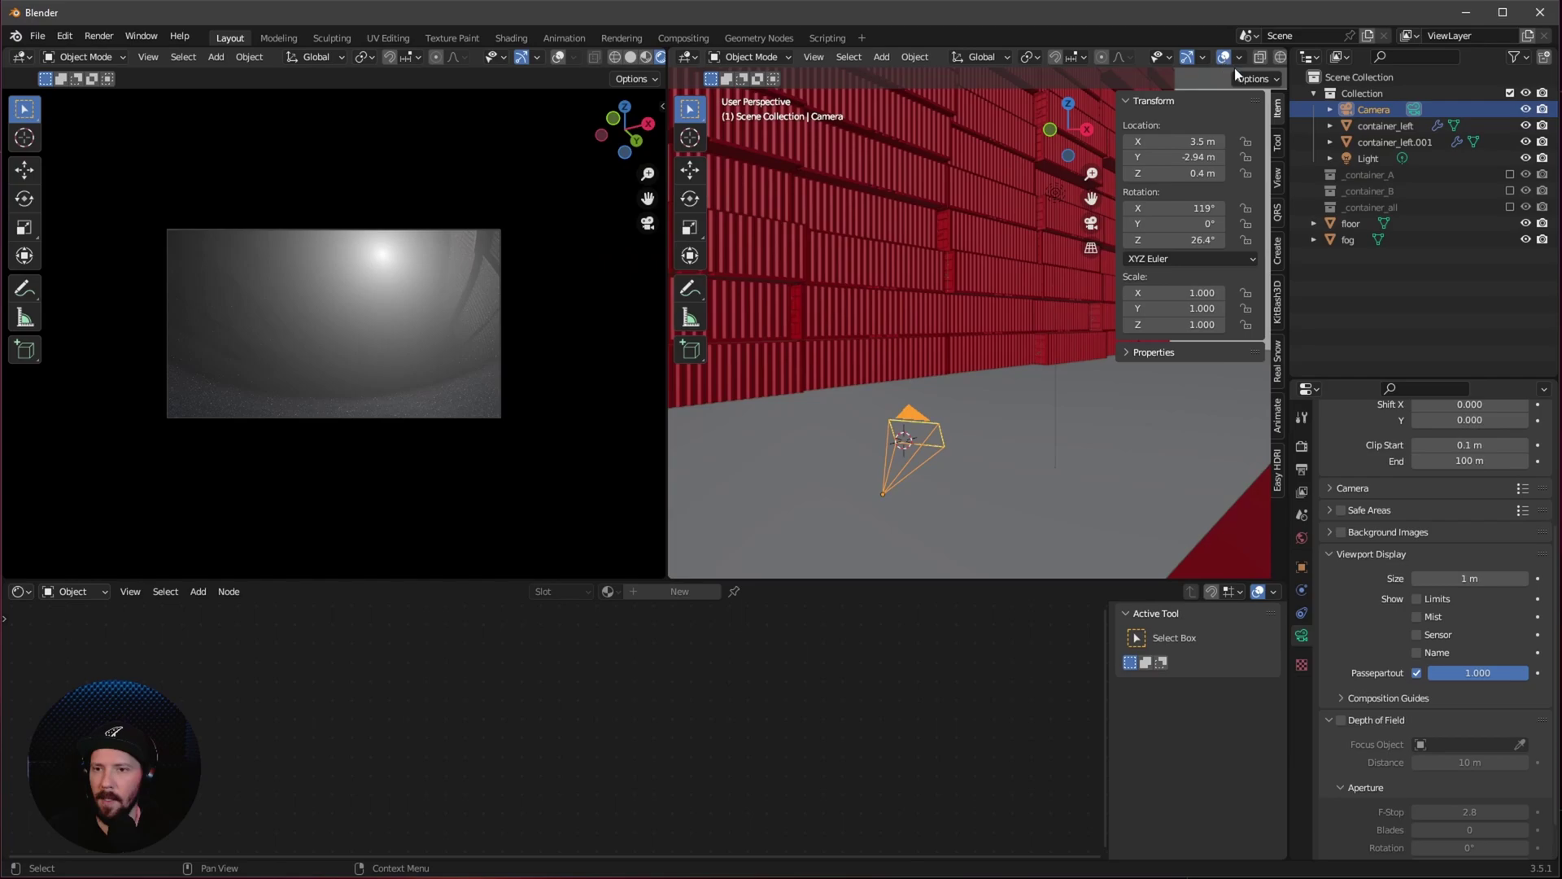
middle_drag(1255, 58, 1100, 65)
click(1274, 57)
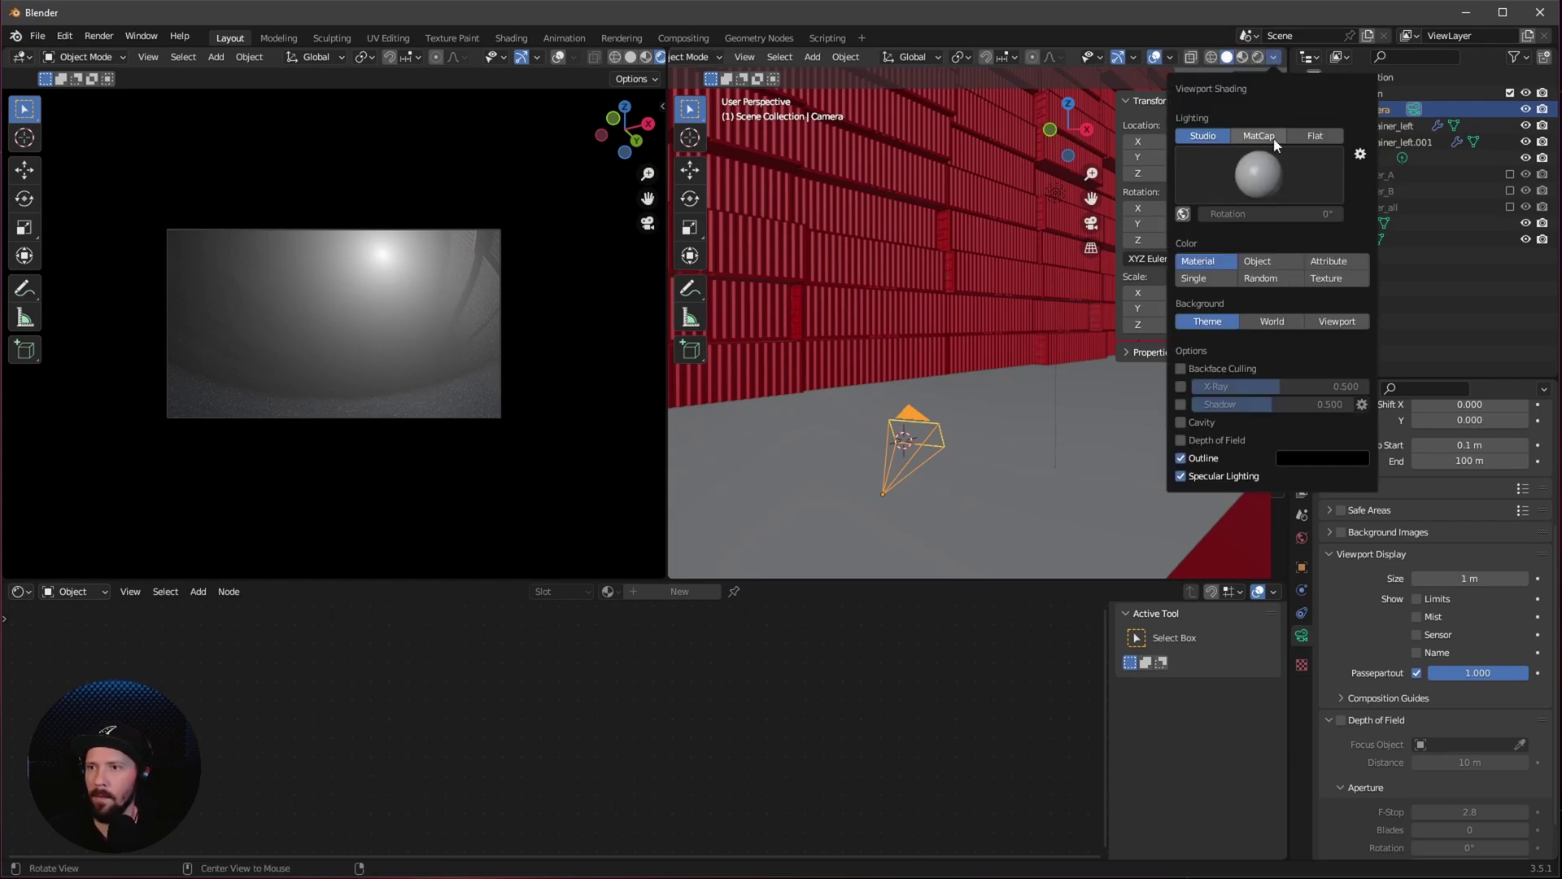
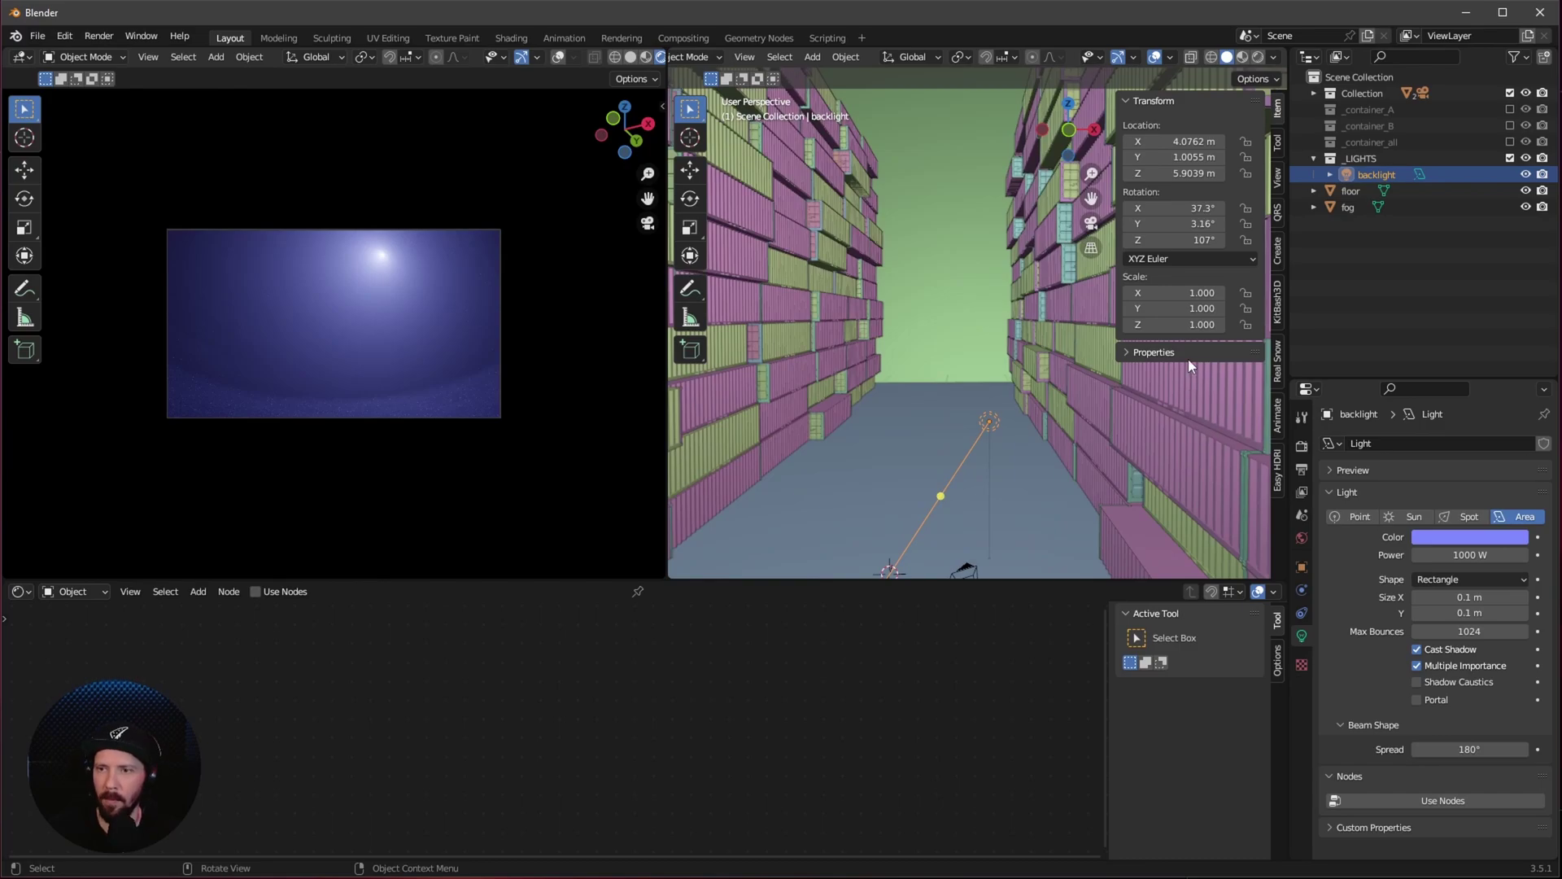
Step: Set the backlight's location to X 0 m, Y 50 m and Z 18 m
click(1192, 142)
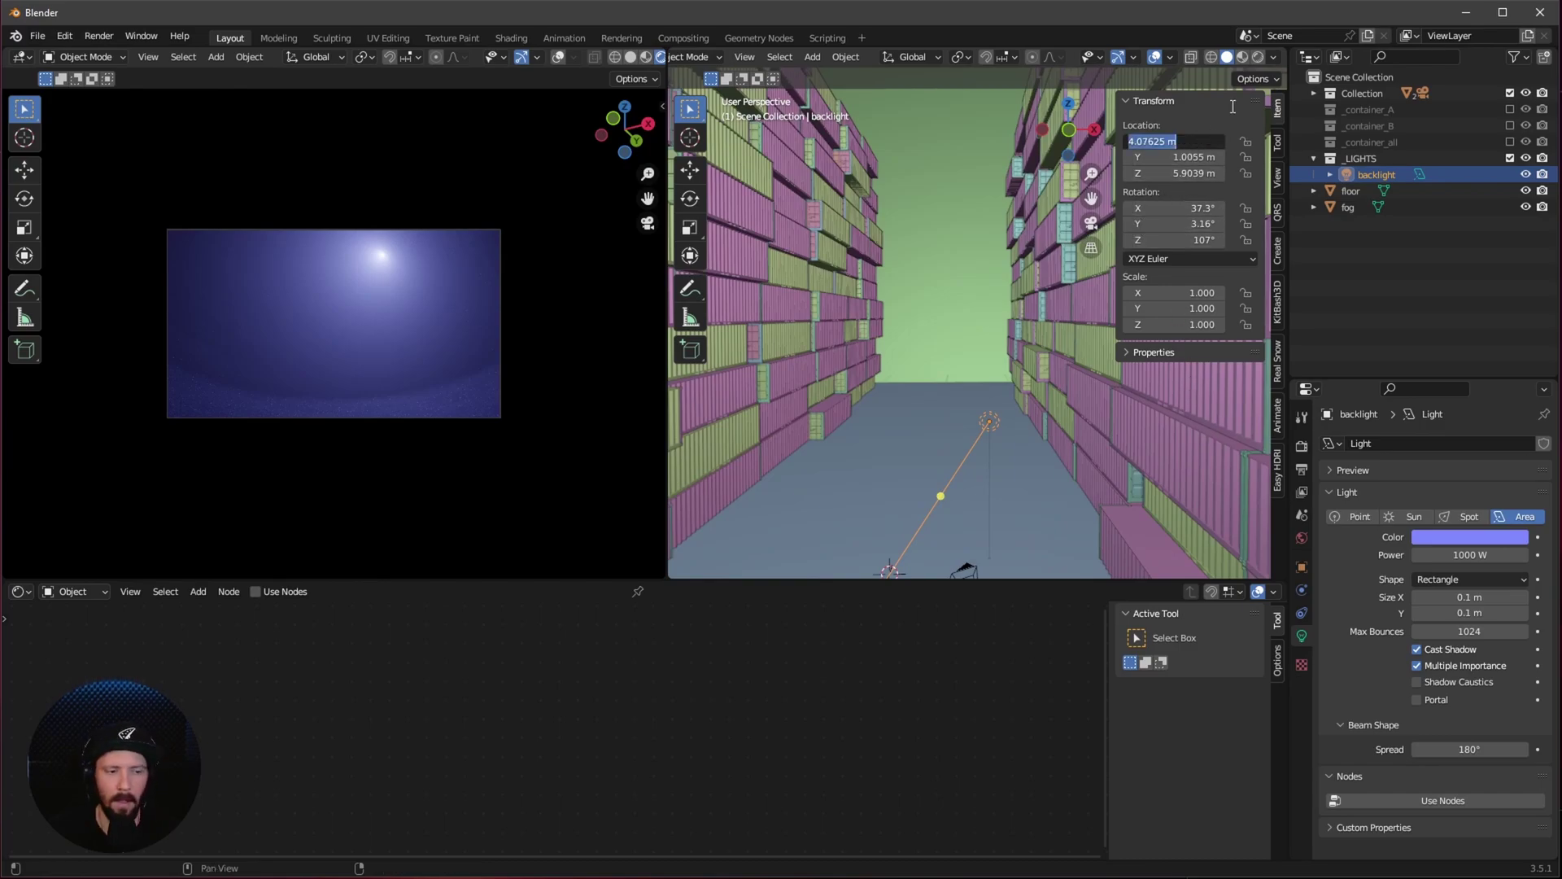
text(0)
key(Tab)
text(50)
key(Tab)
text(1)
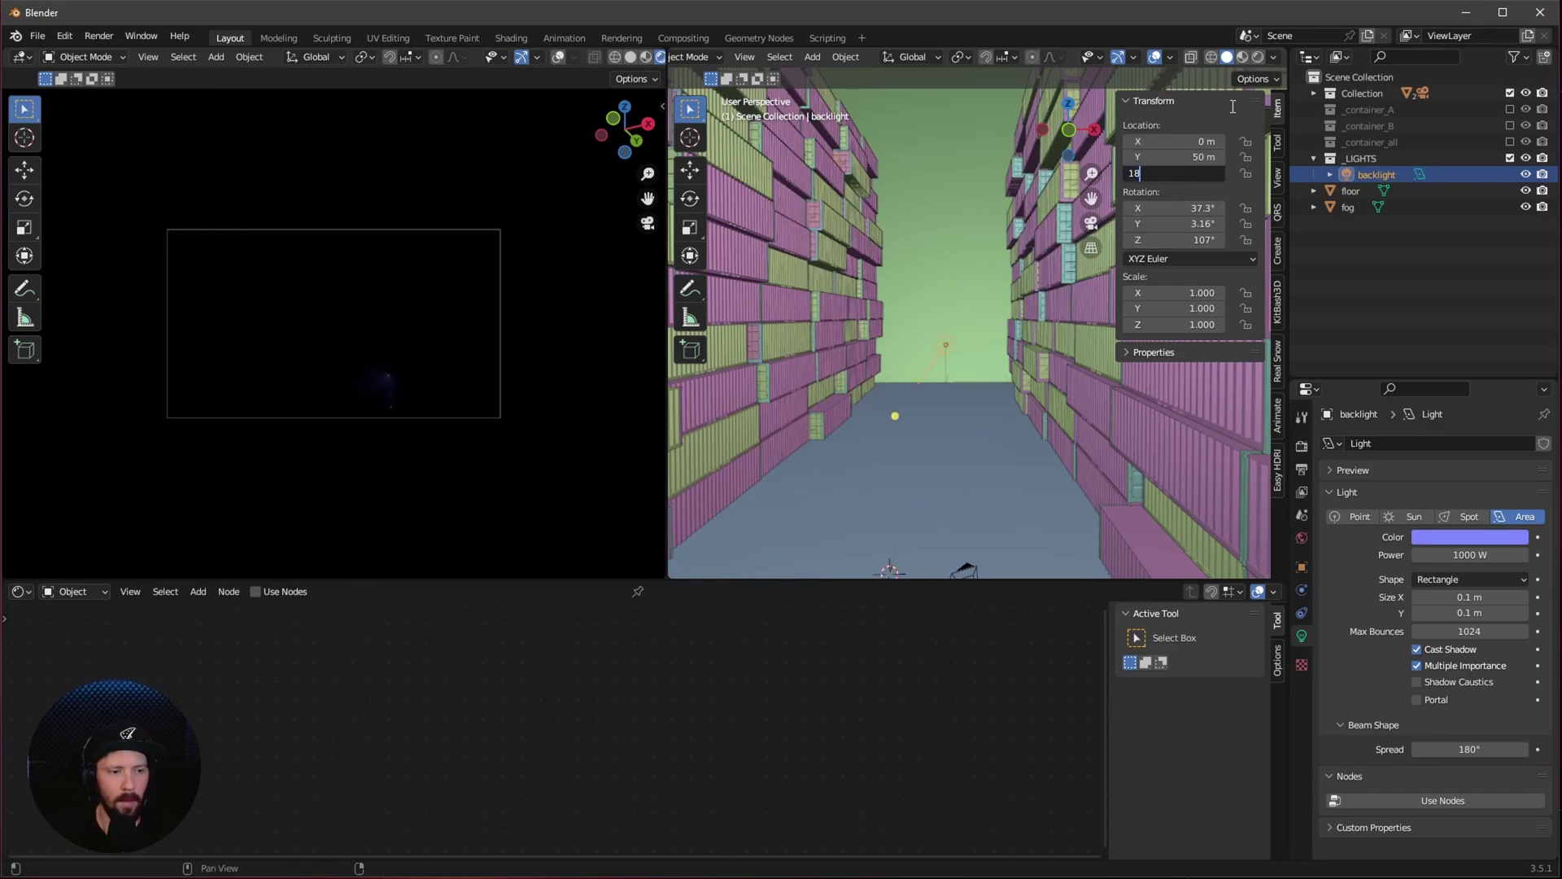
text(8)
key(Return)
Step: Set the backlight's rotation to -90° on X, 90° on Y and 0° on Z
click(1197, 209)
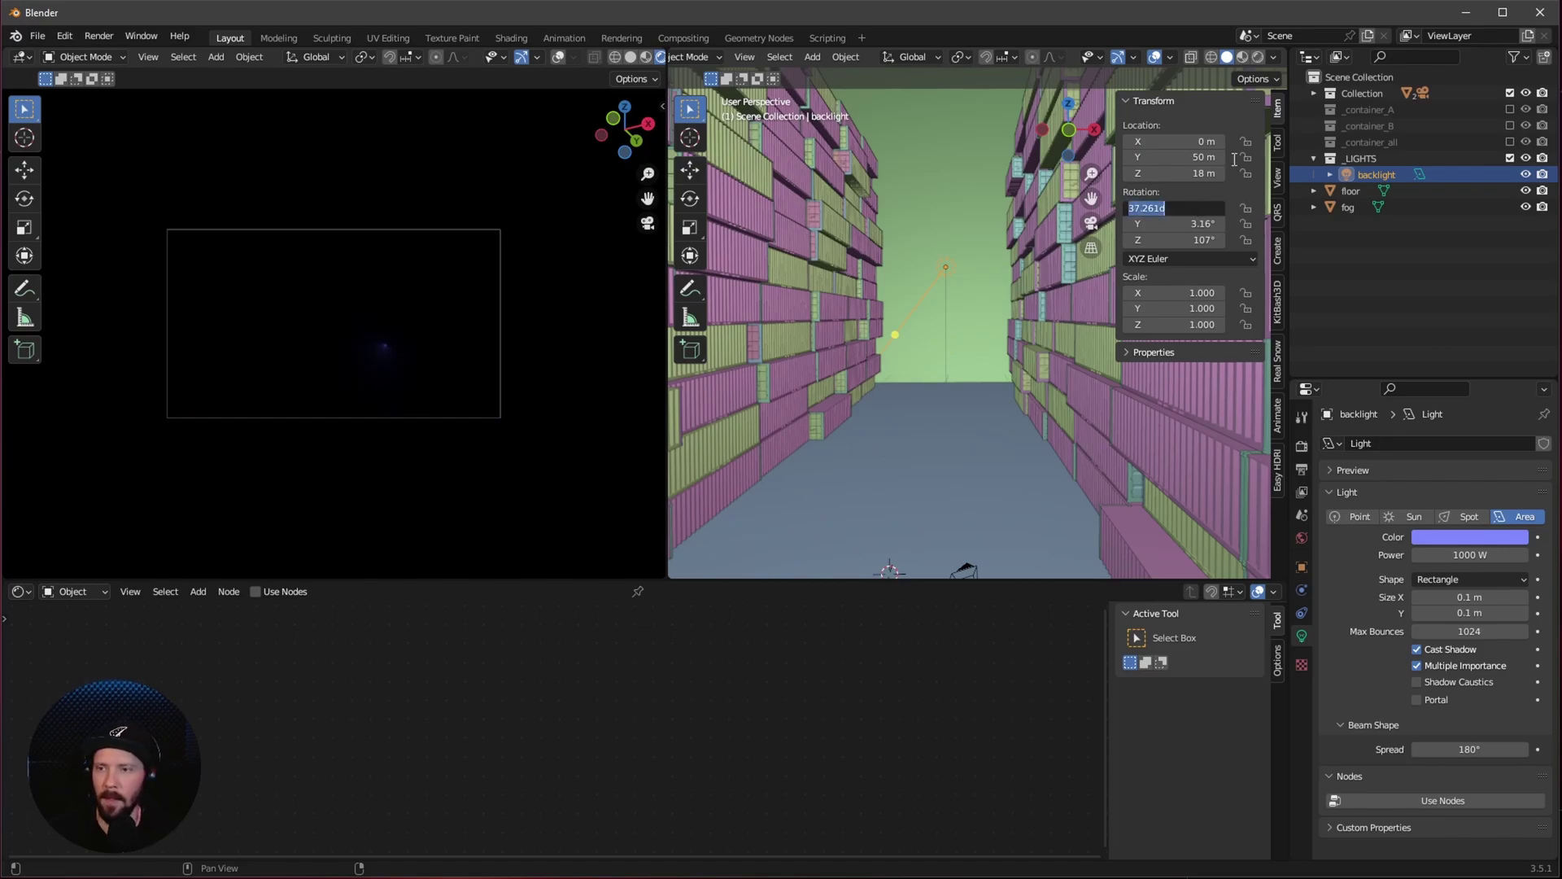
text(-90)
key(Tab)
text(90)
key(Tab)
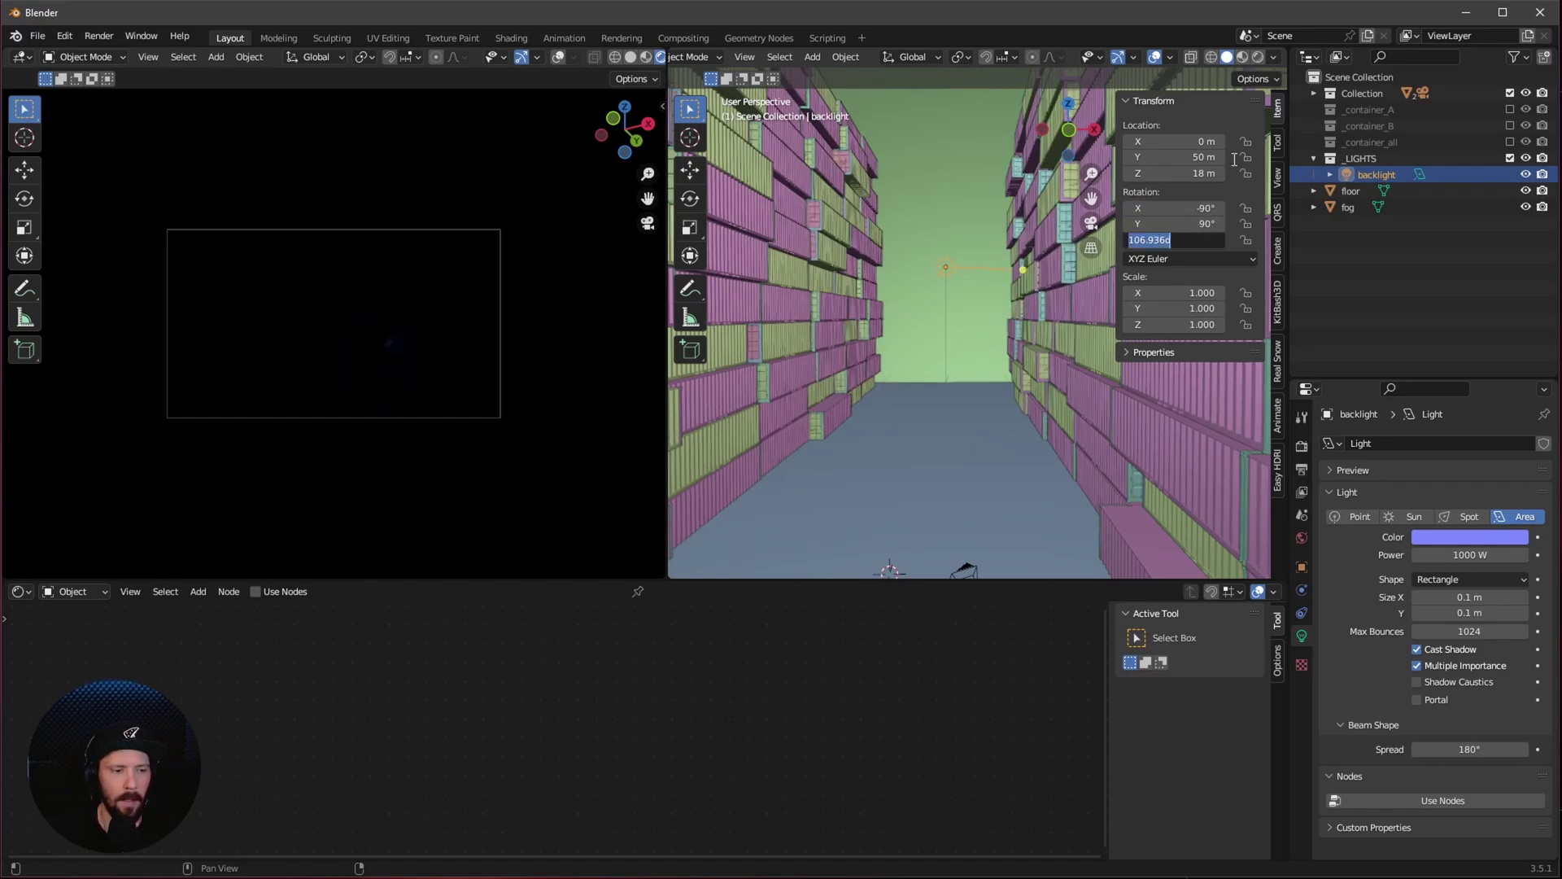
text(0)
key(Return)
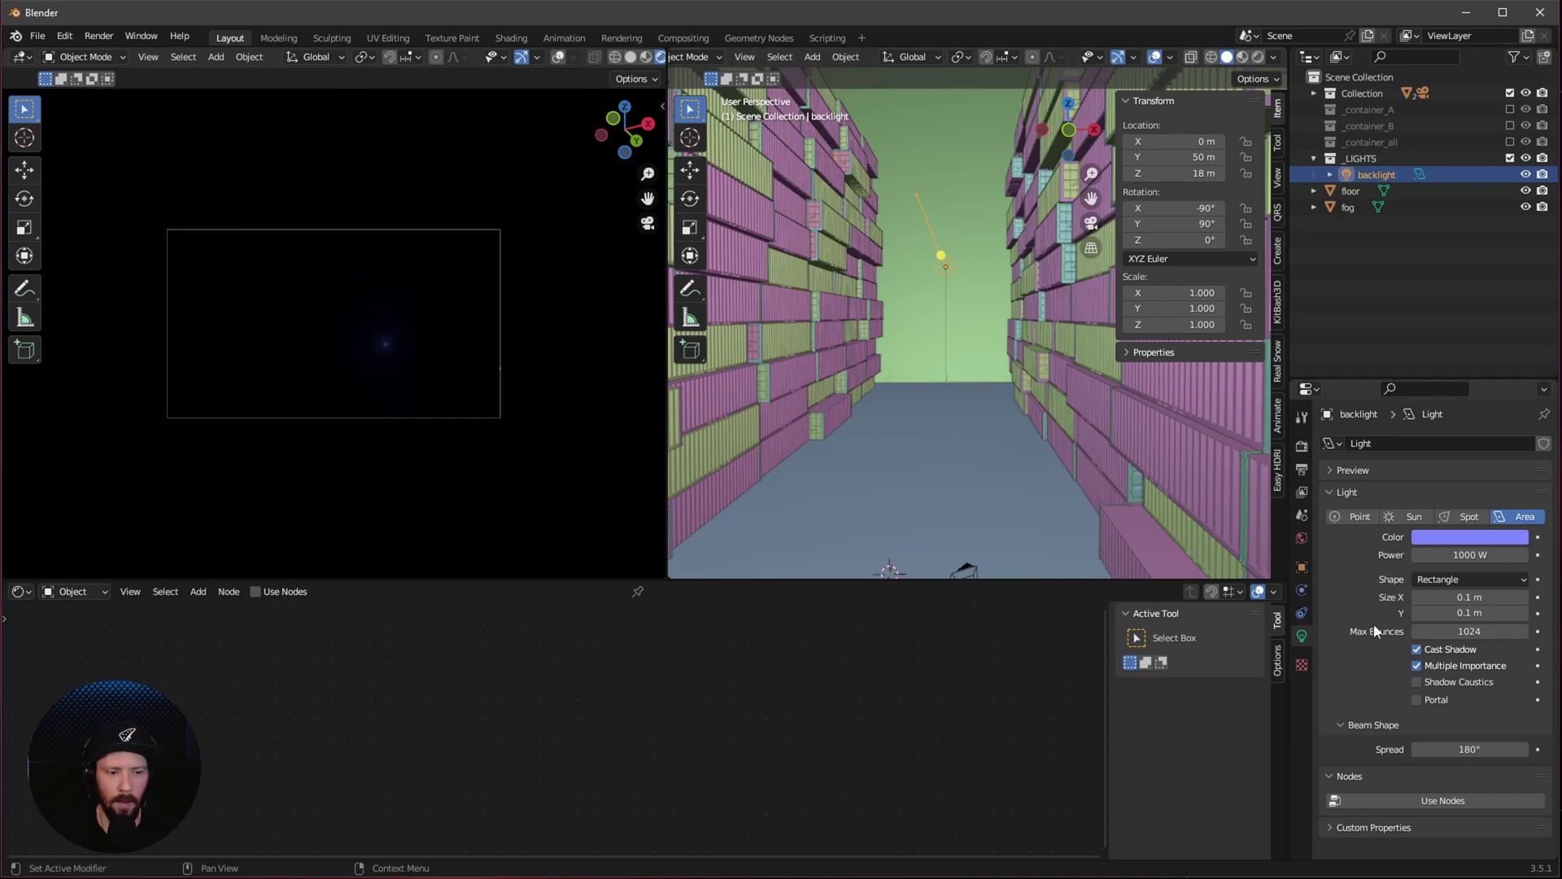
Step: Raise the backlight's power to 1000000 W (1 MW)
click(1443, 555)
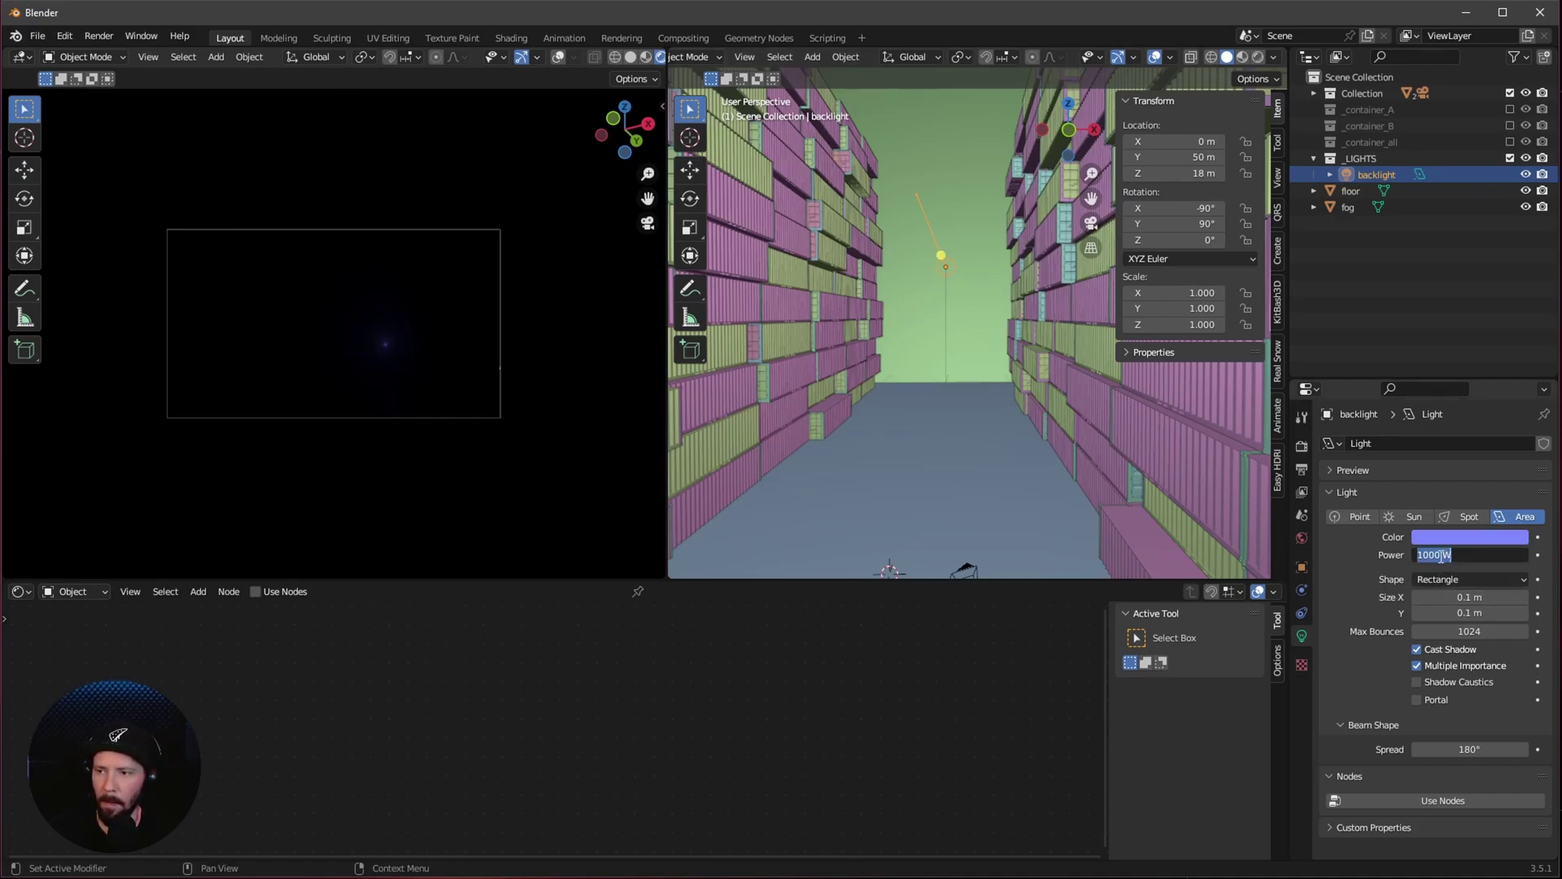
click(1440, 558)
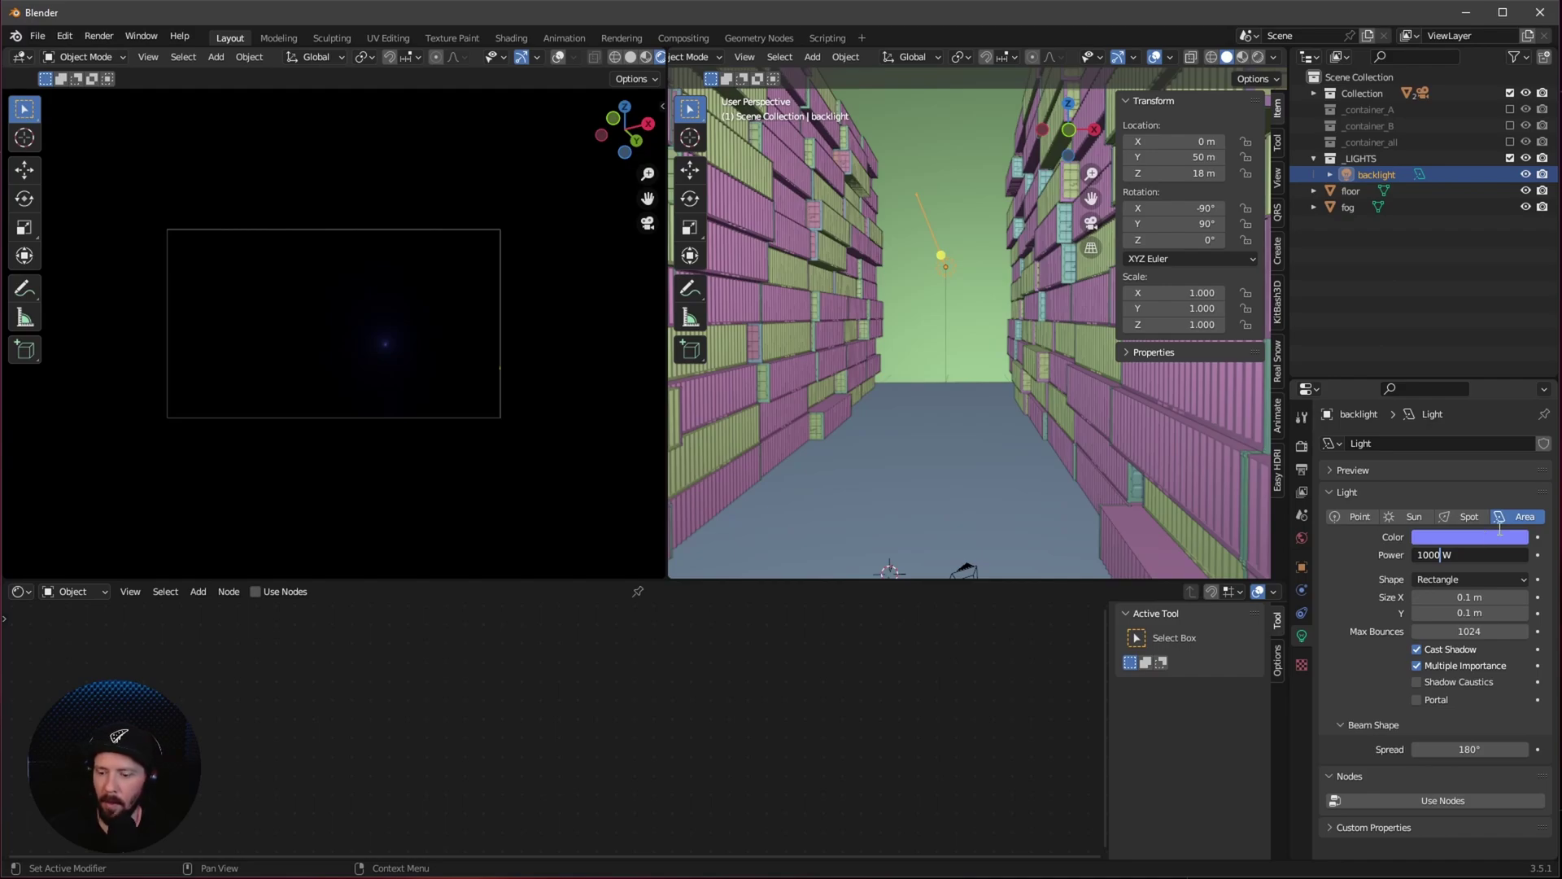
text(000)
key(Return)
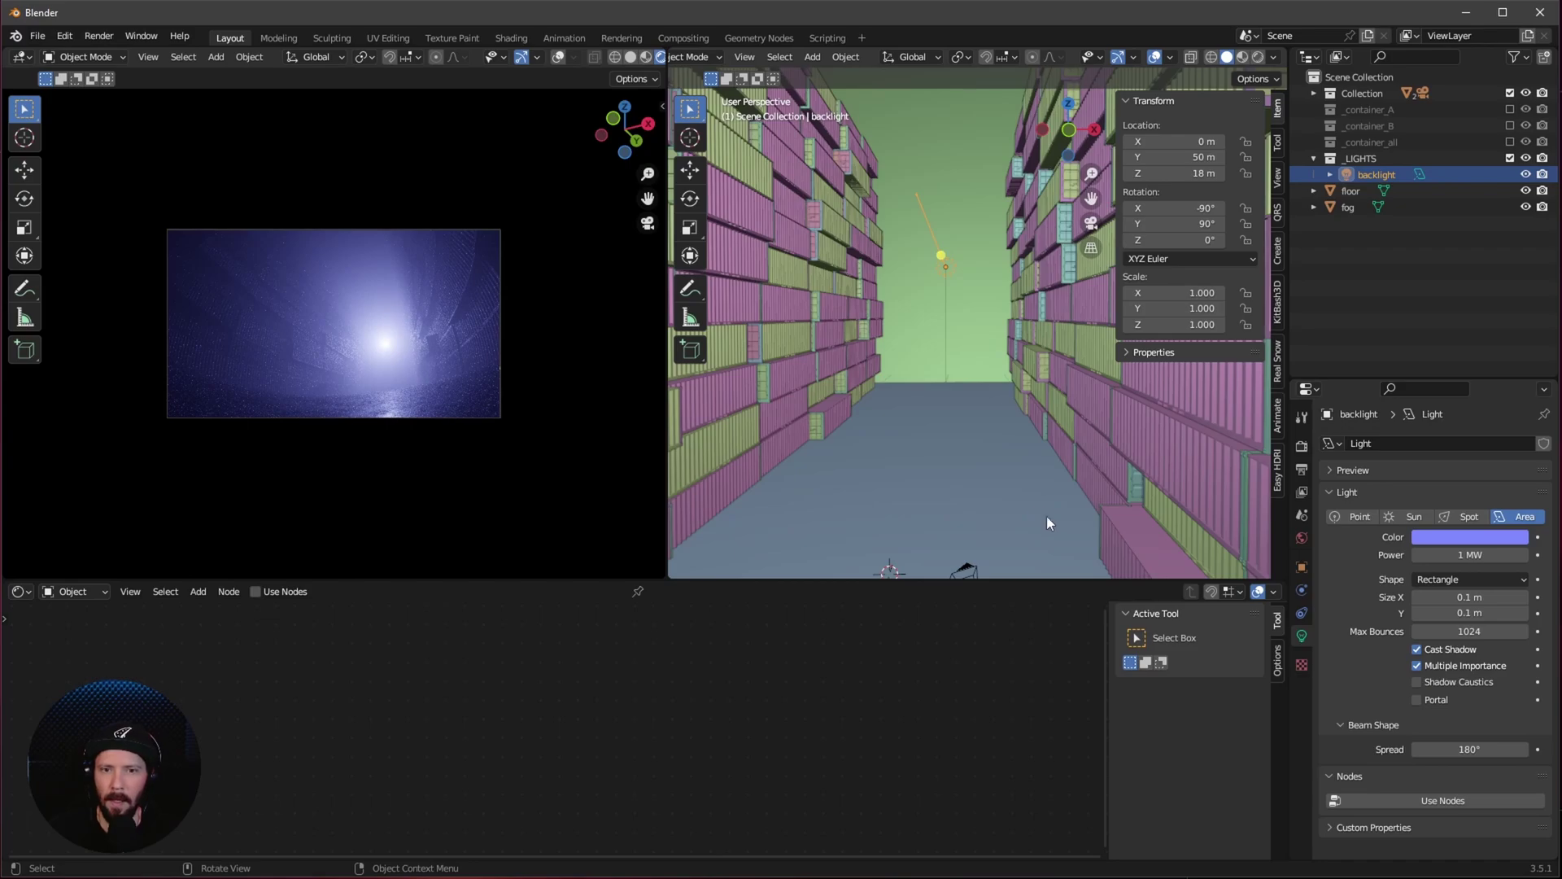
Step: Set the backlight's rectangle size to 40 m on X and 1 m on Y
click(1468, 597)
text(40)
key(Tab)
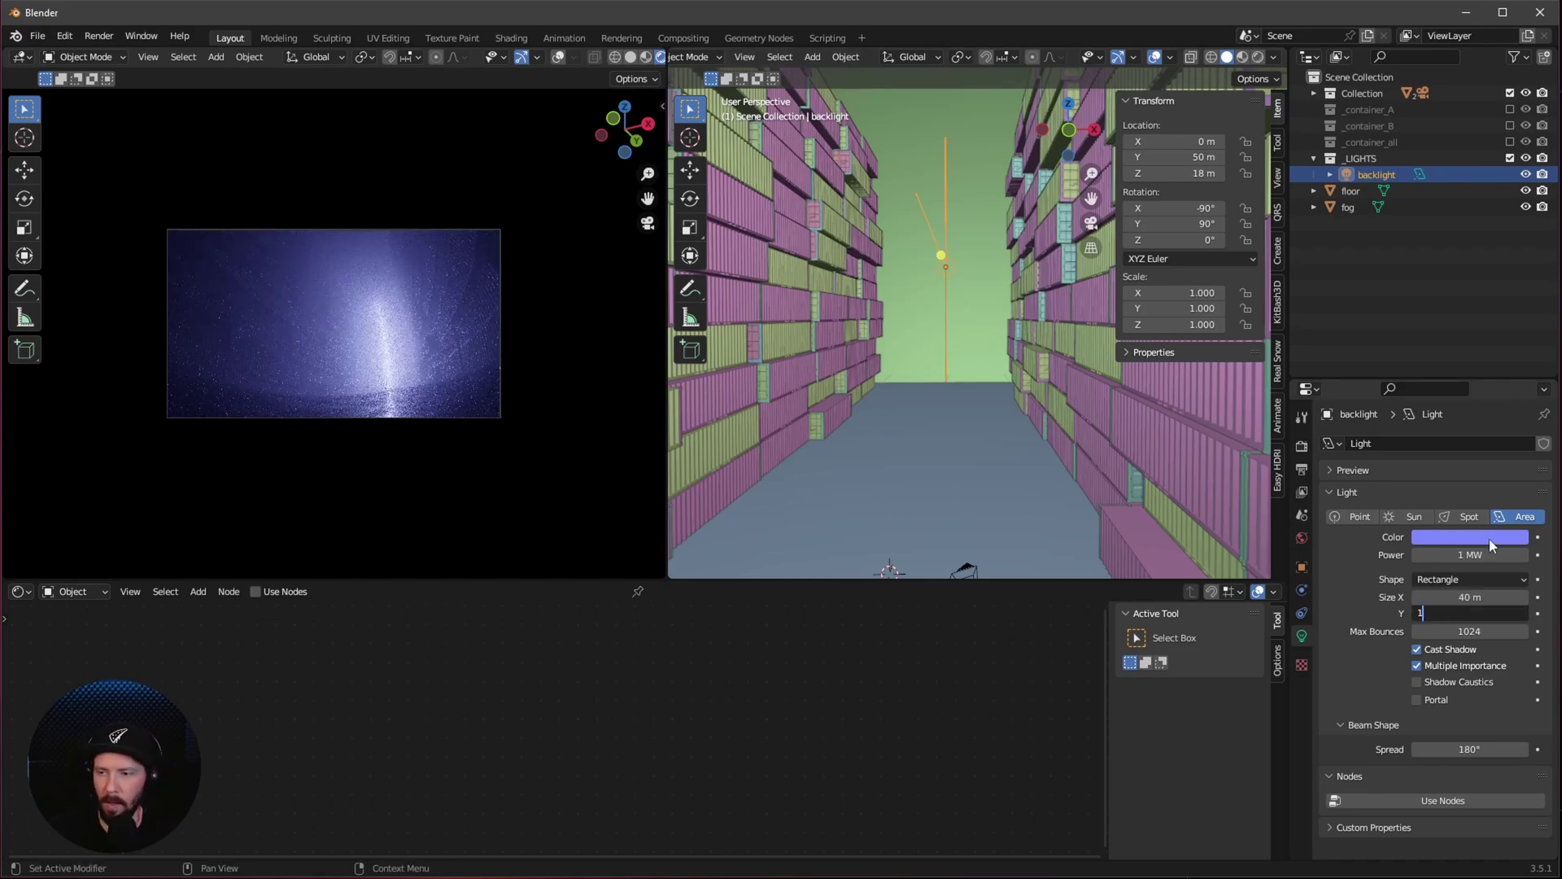
text(1)
key(Return)
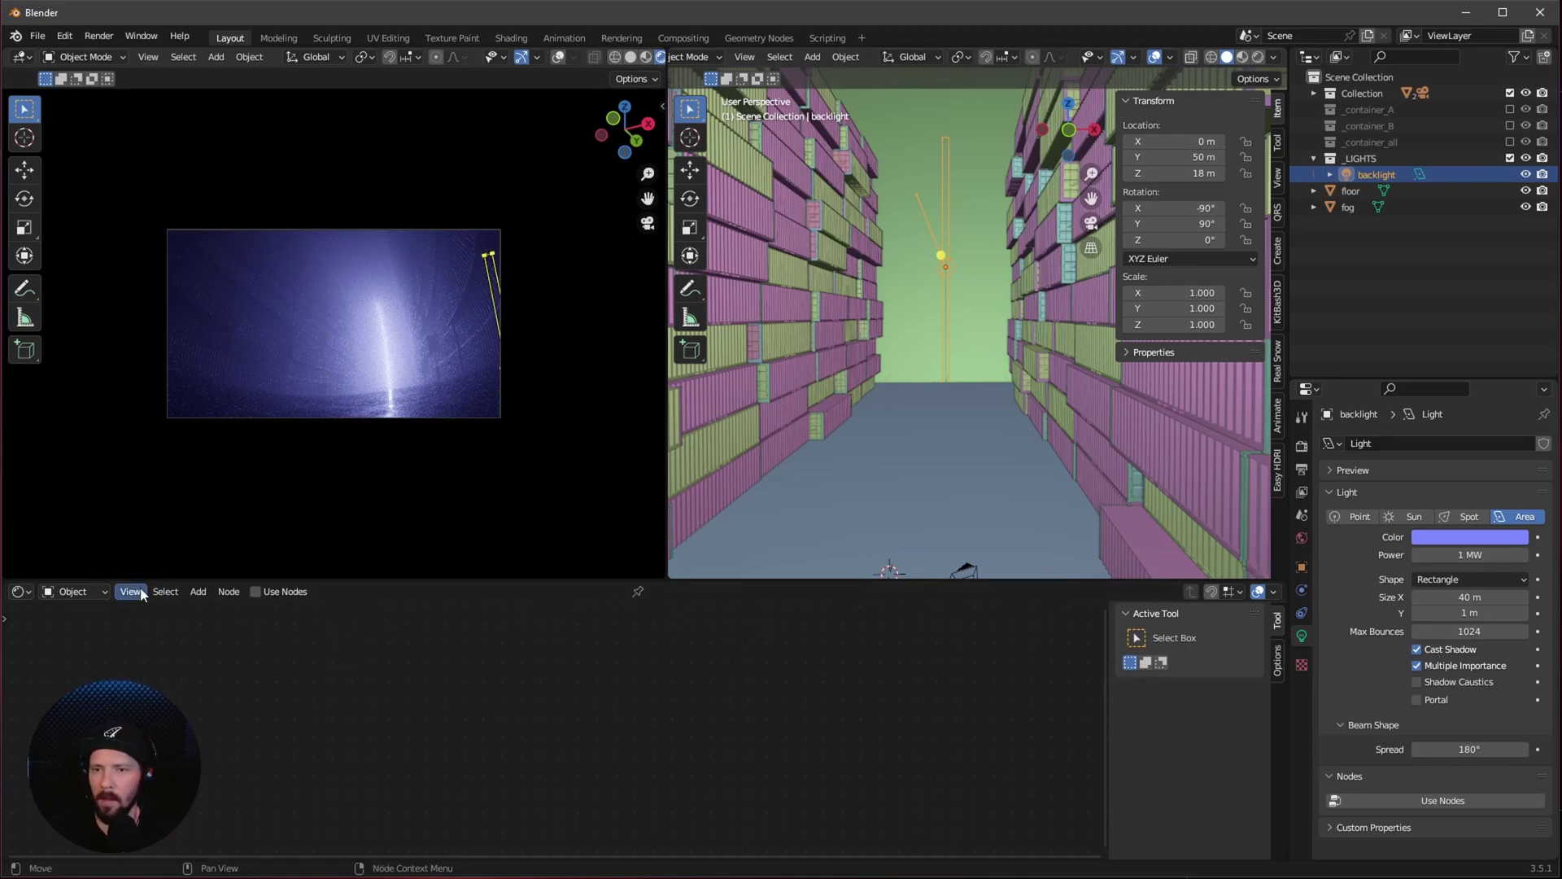
Step: Place the RUST_3d_Low figure from the asset browser into the scene and clear its location to the world origin
click(23, 591)
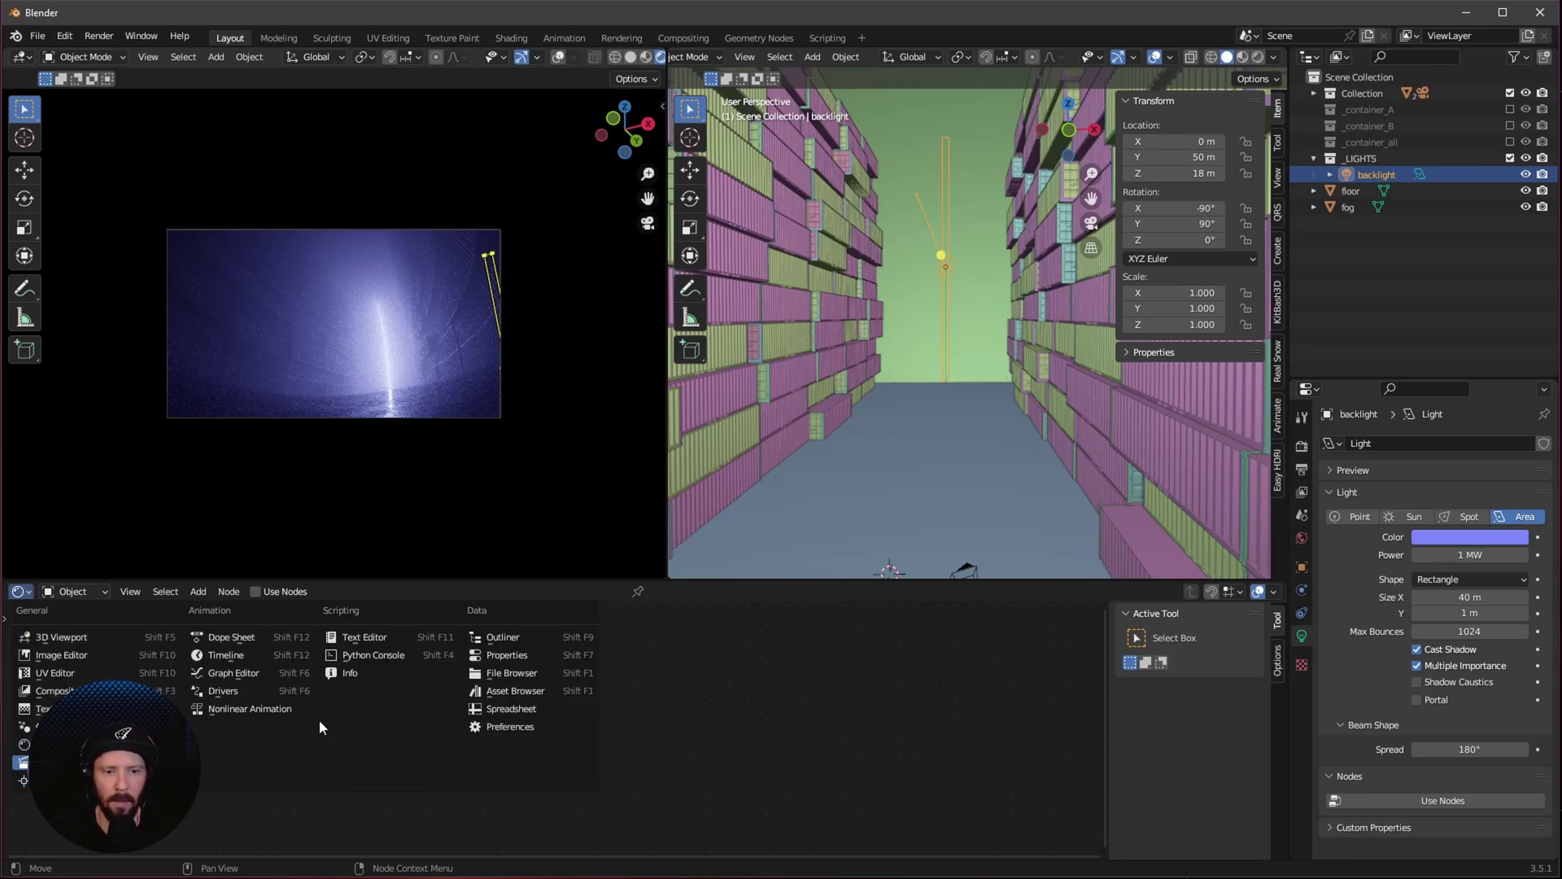
click(515, 690)
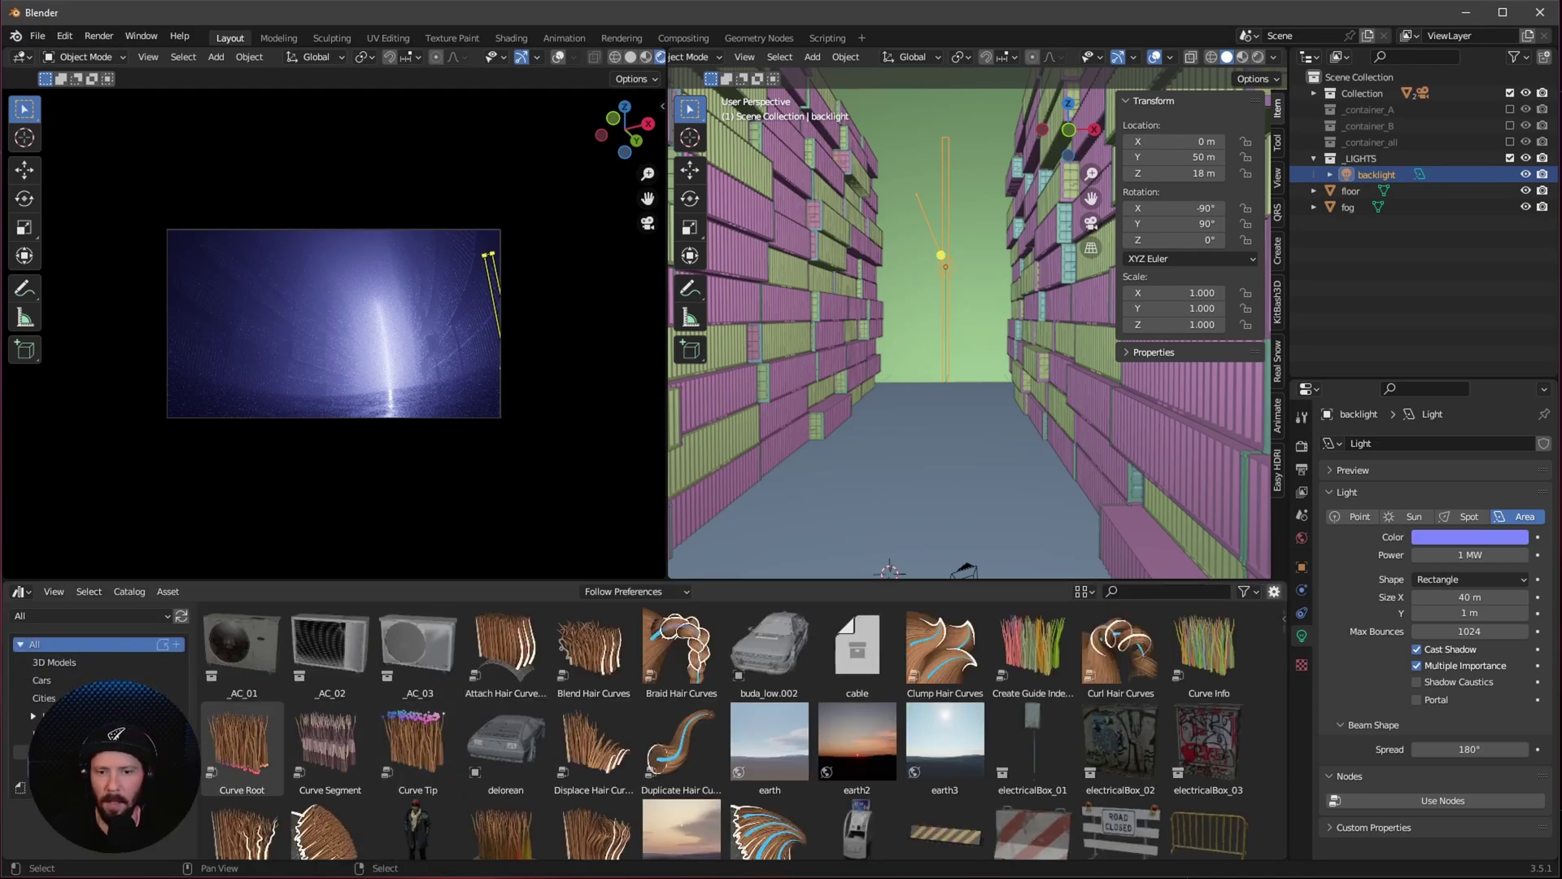
click(50, 751)
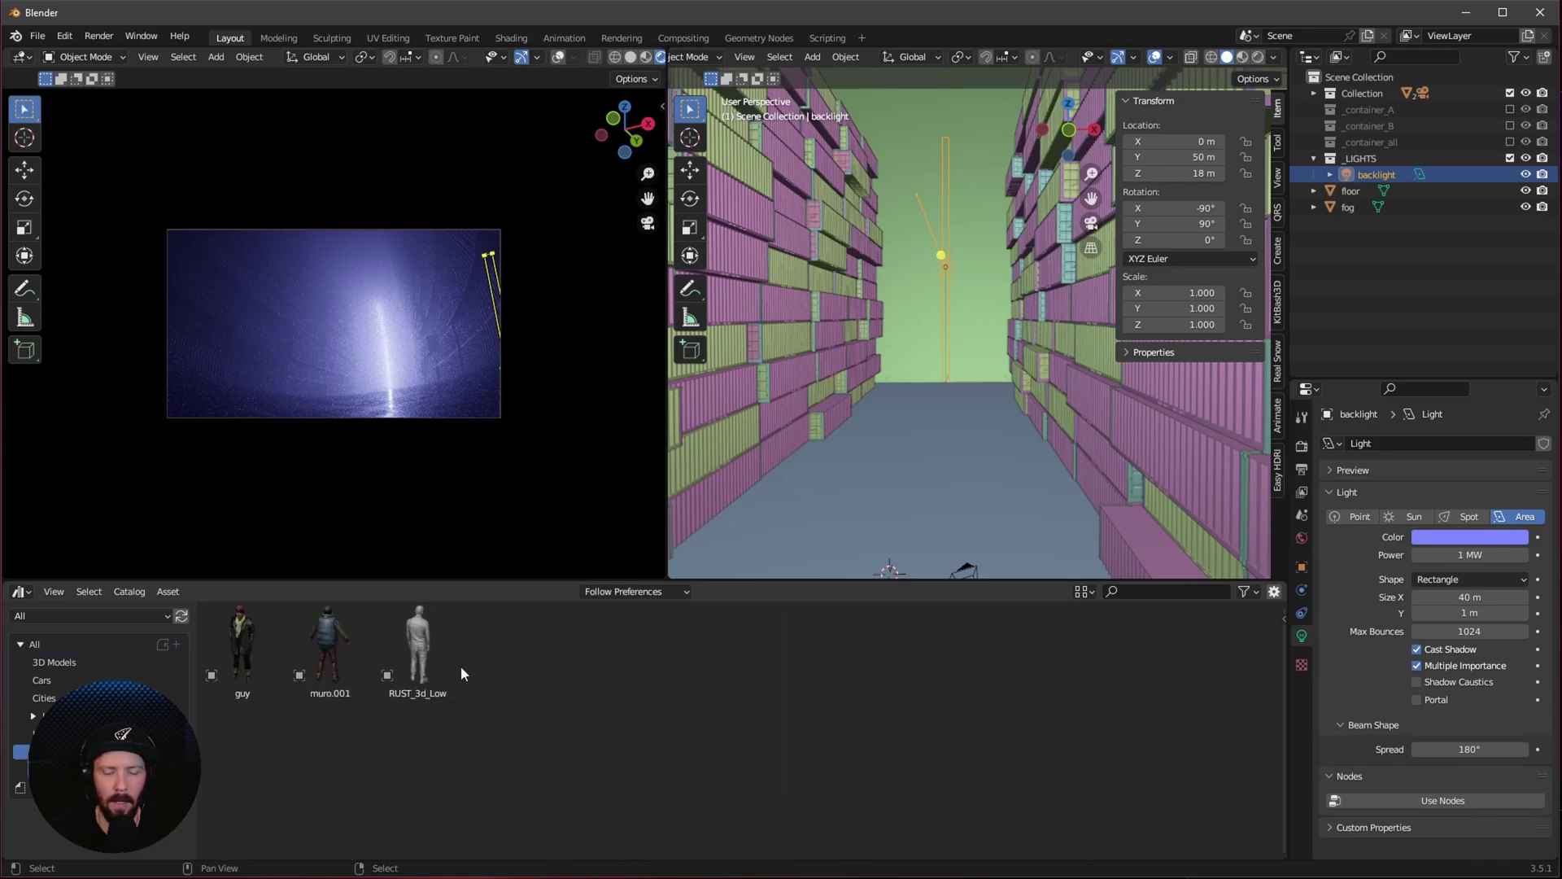
drag(431, 655, 916, 465)
drag(868, 527, 868, 528)
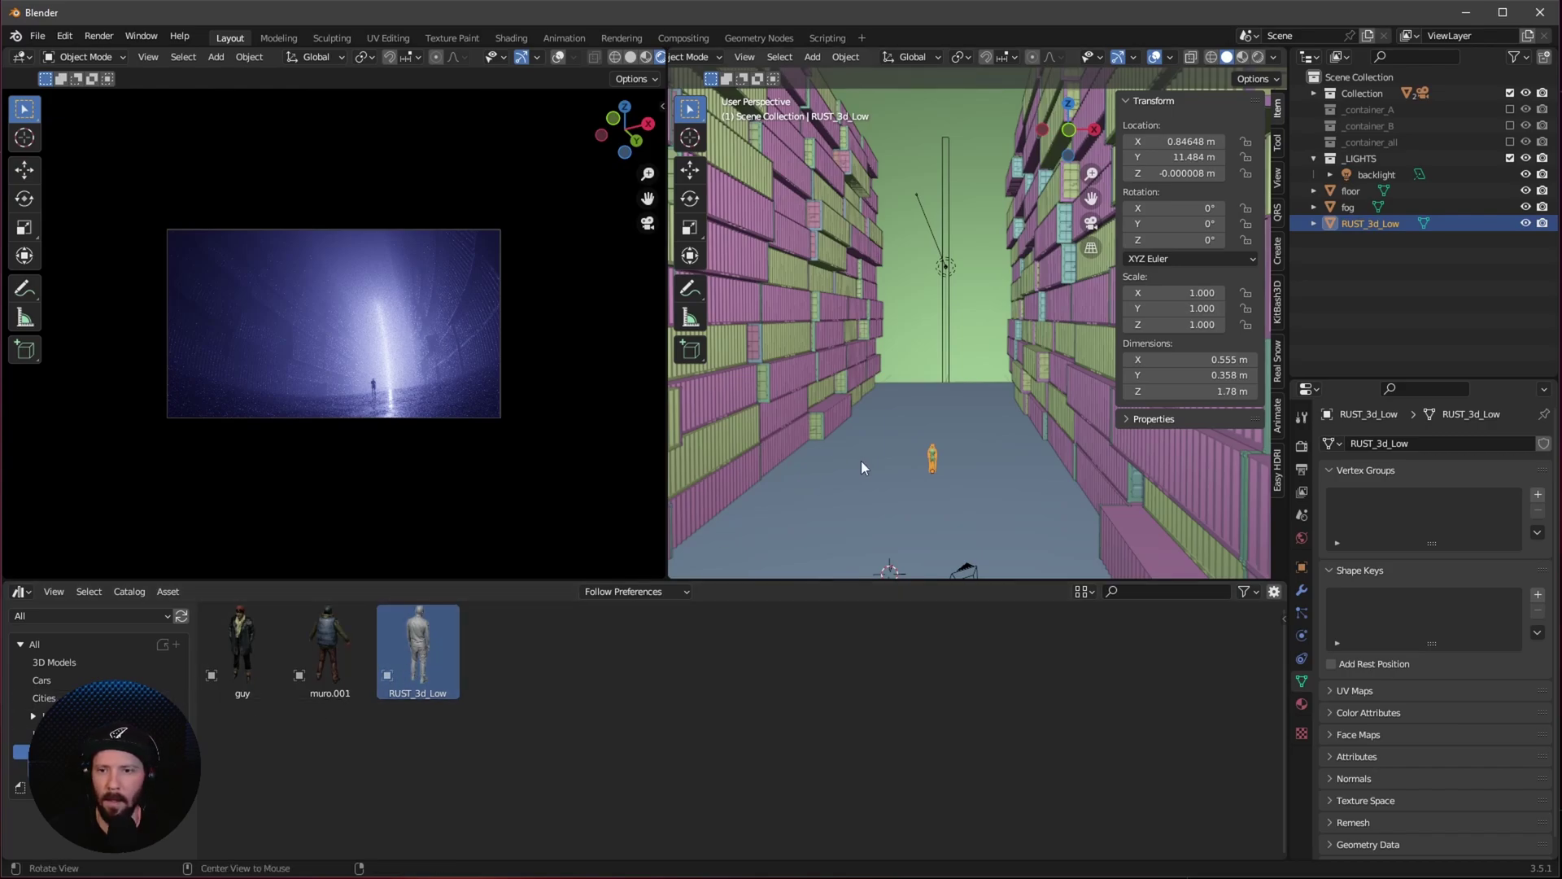
key(alt+g)
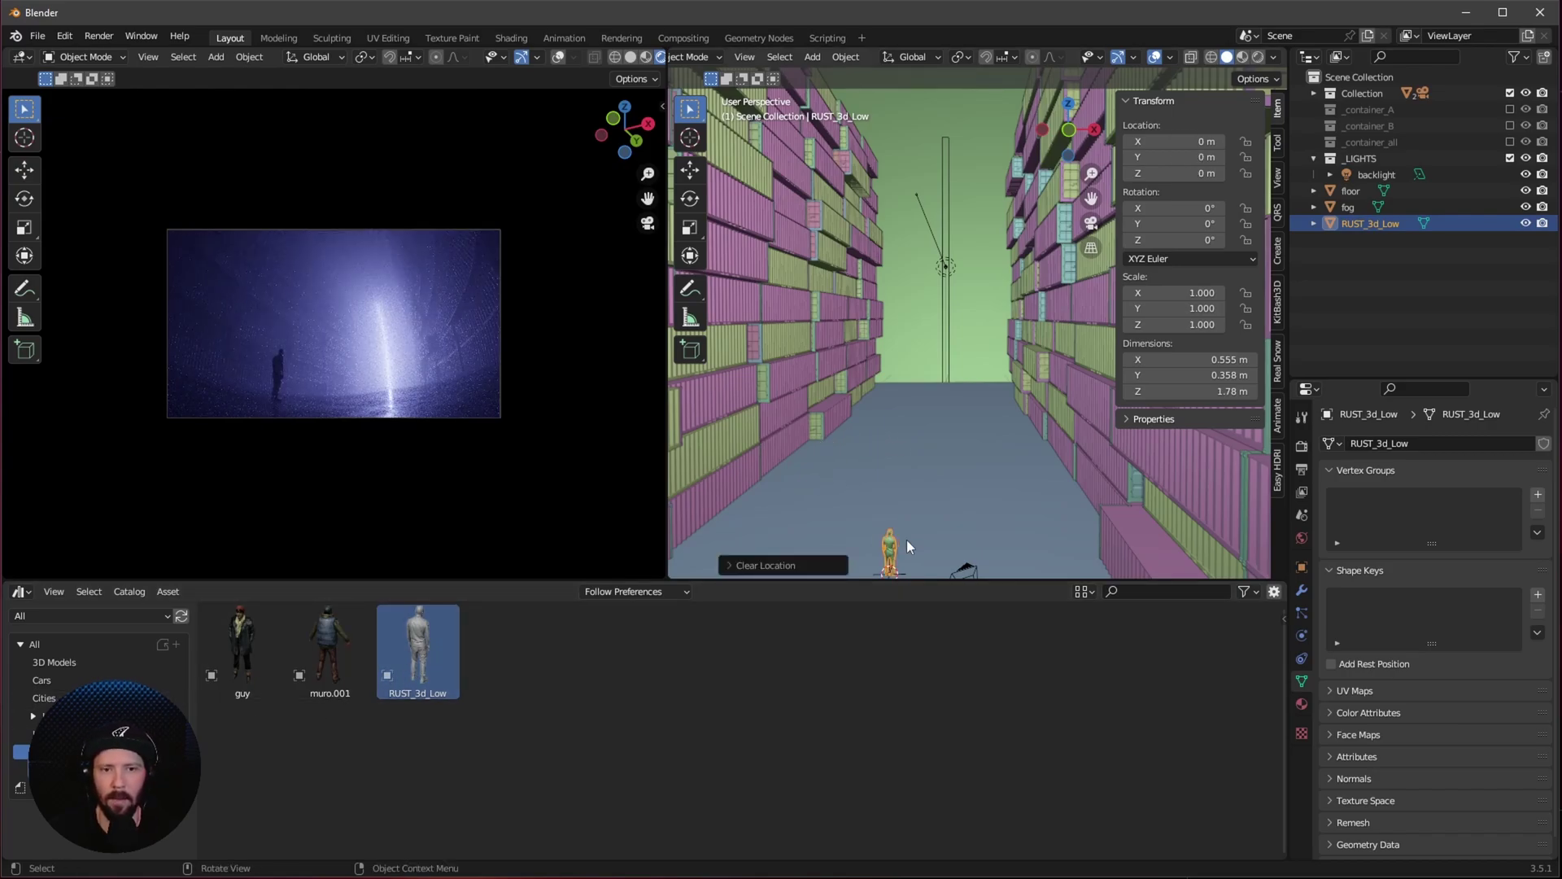
Step: Give the 3D viewports more height and add a point light at the world origin
drag(245, 579, 247, 722)
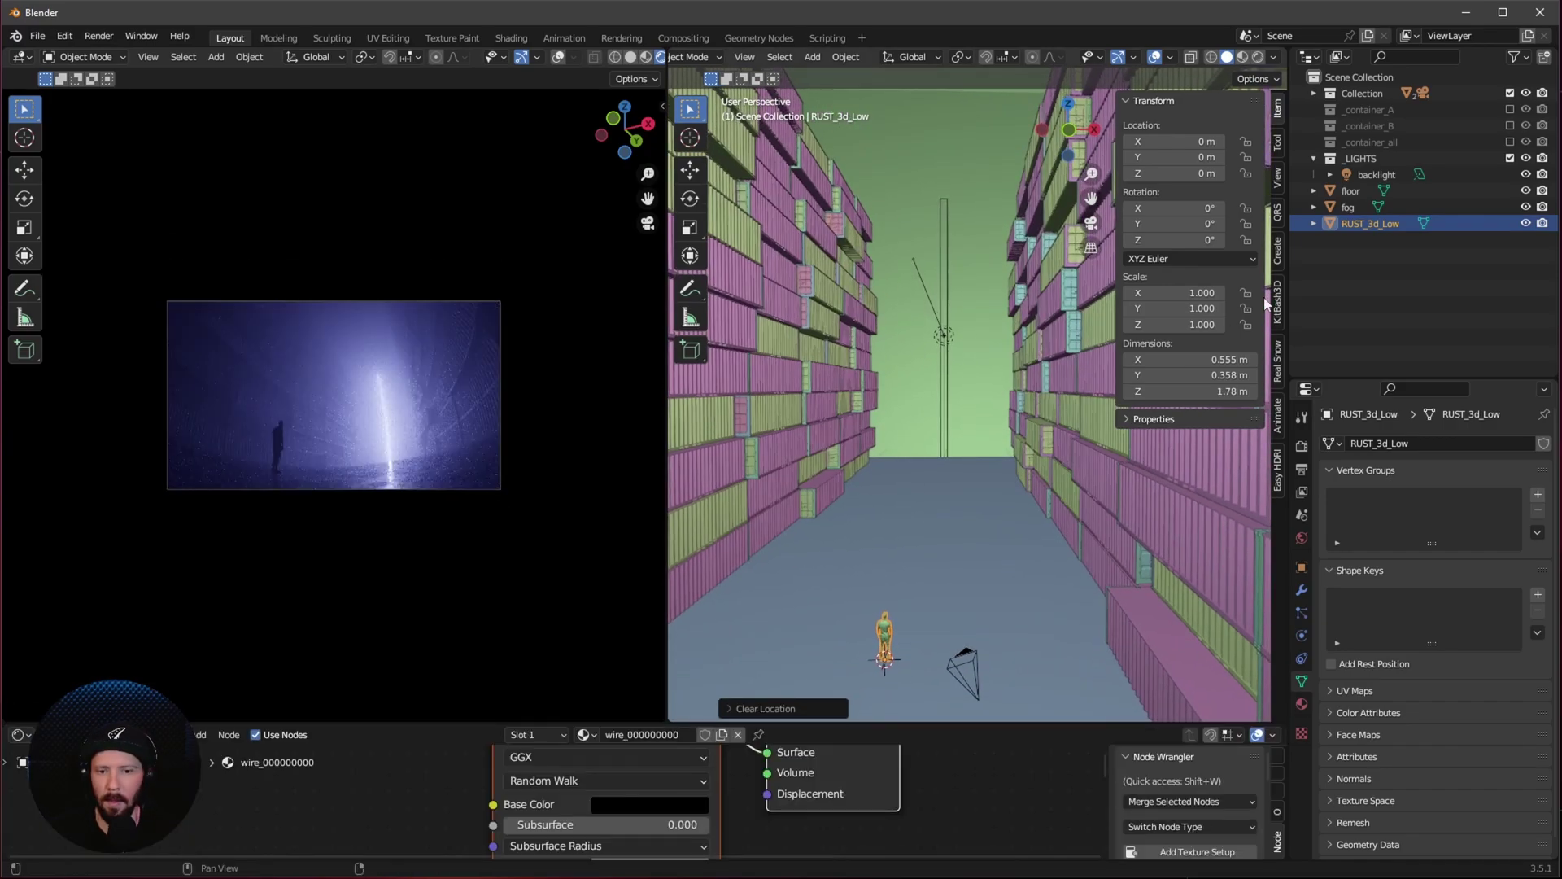
click(885, 521)
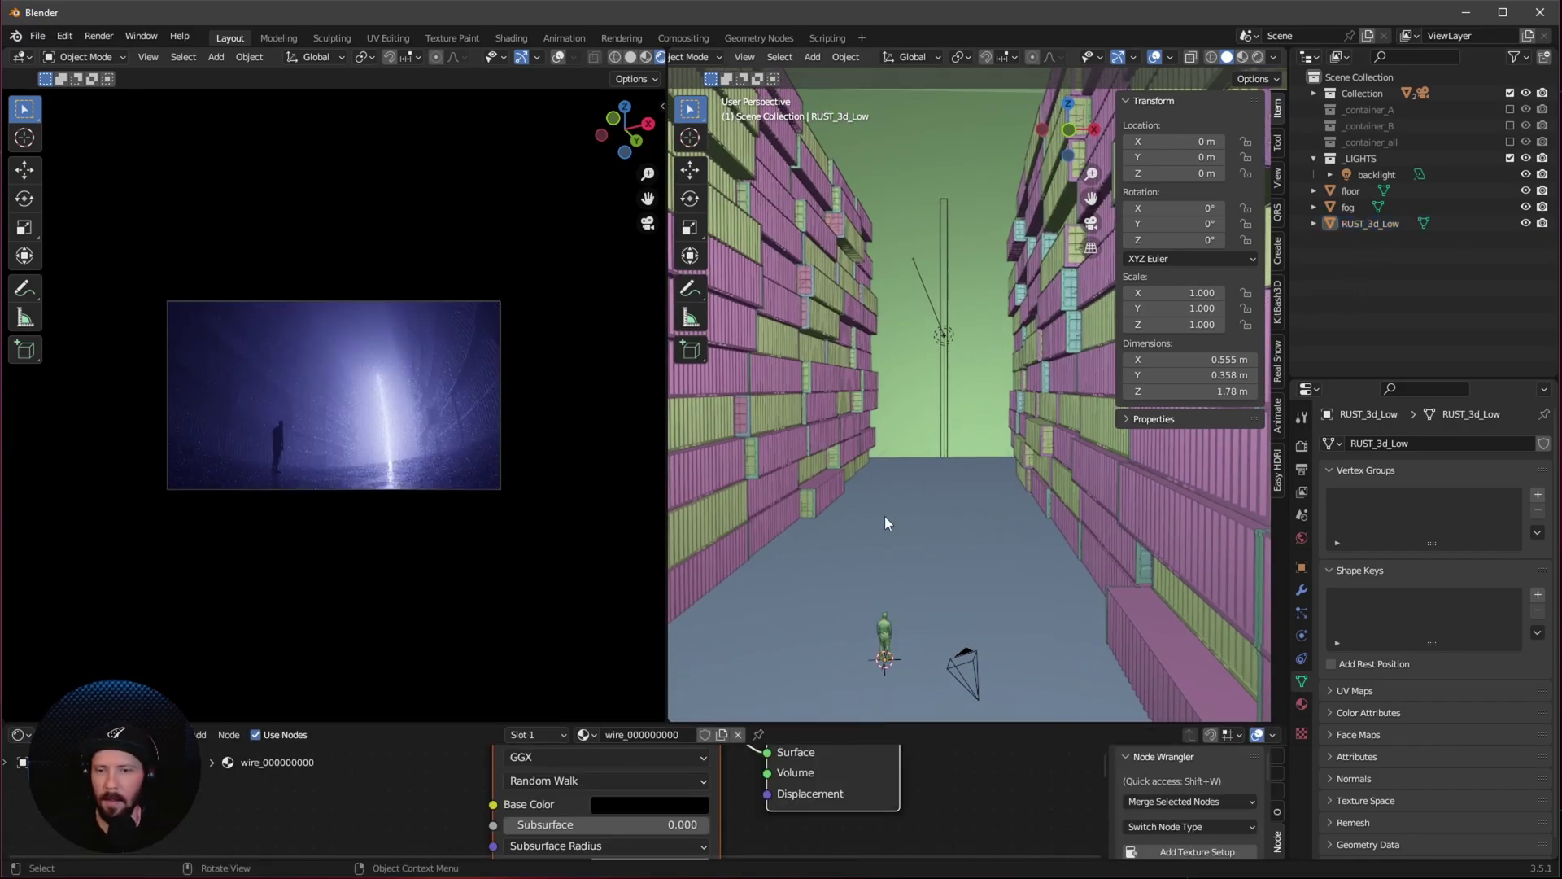
key(shift+a)
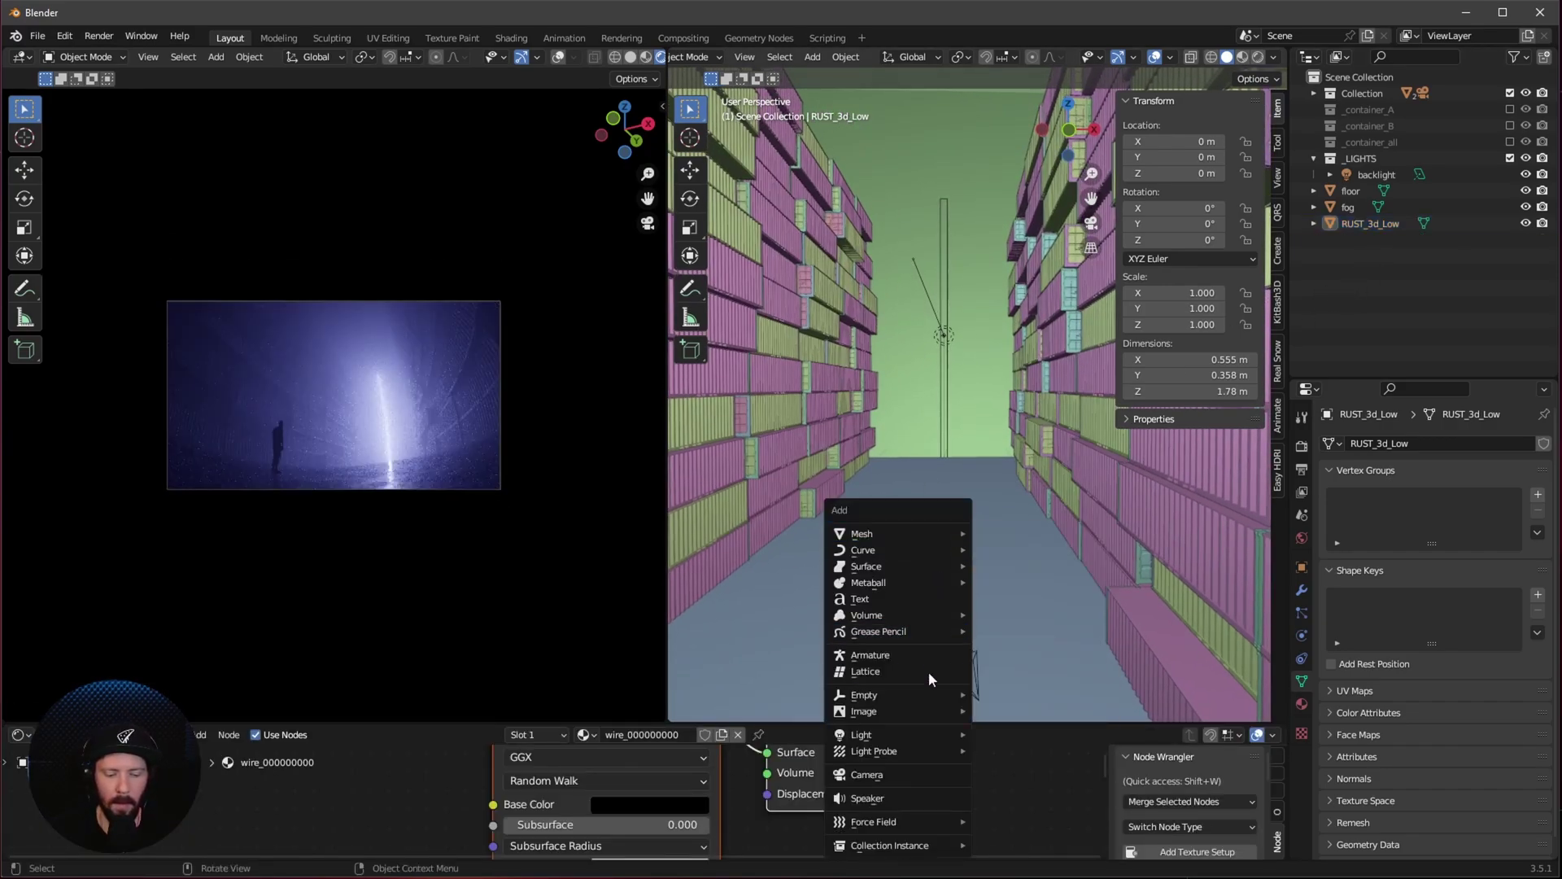
mouse_move(915, 710)
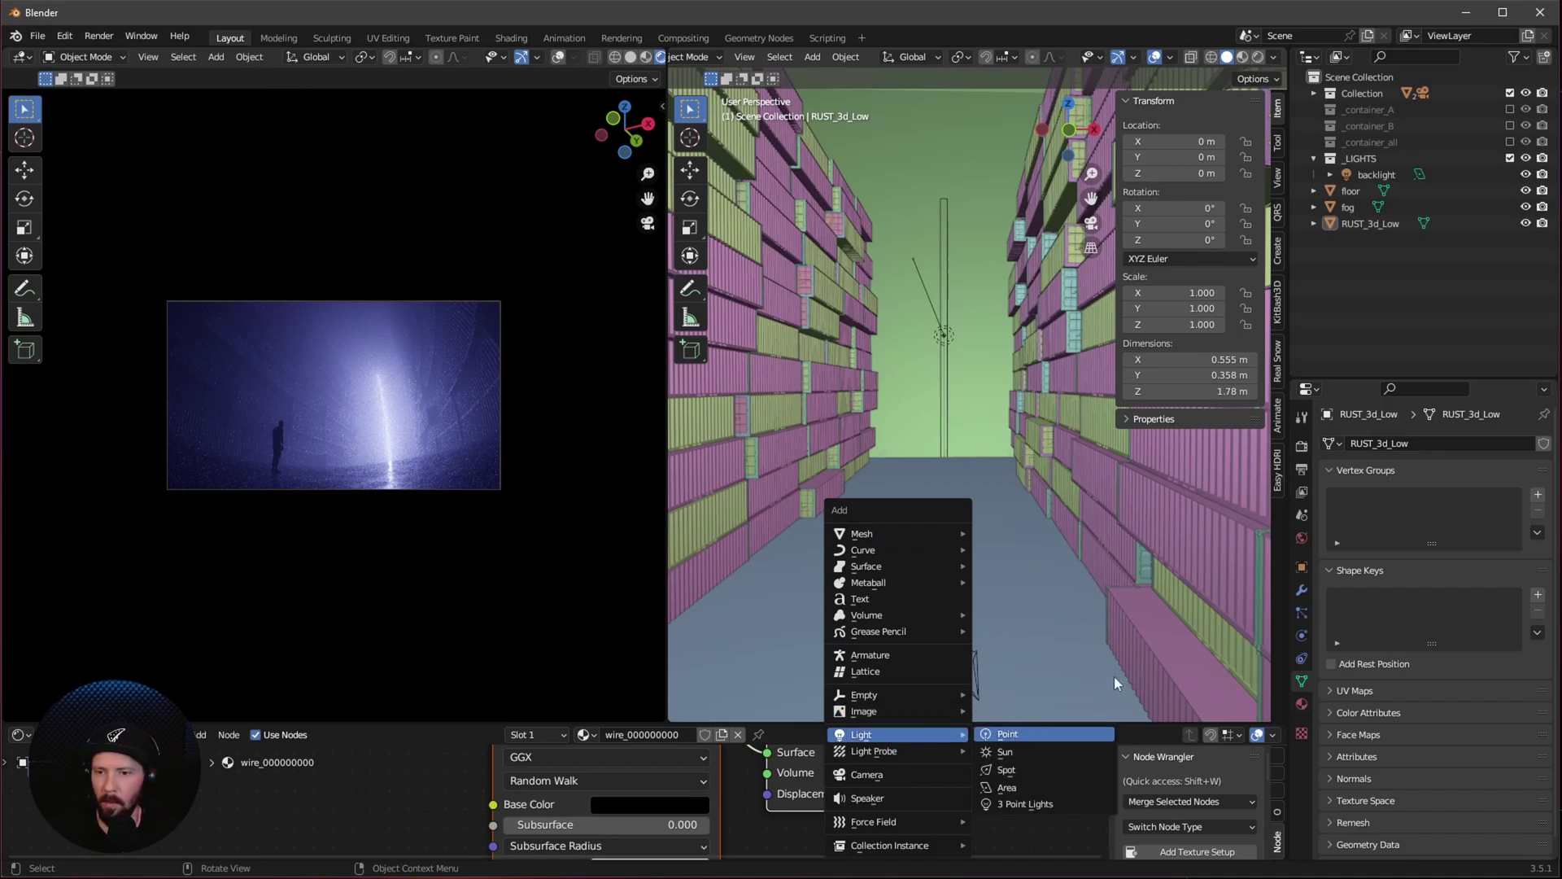
key(Return)
Step: Set the point light's color to hex FF7100 and its power to 5000 W
click(1458, 539)
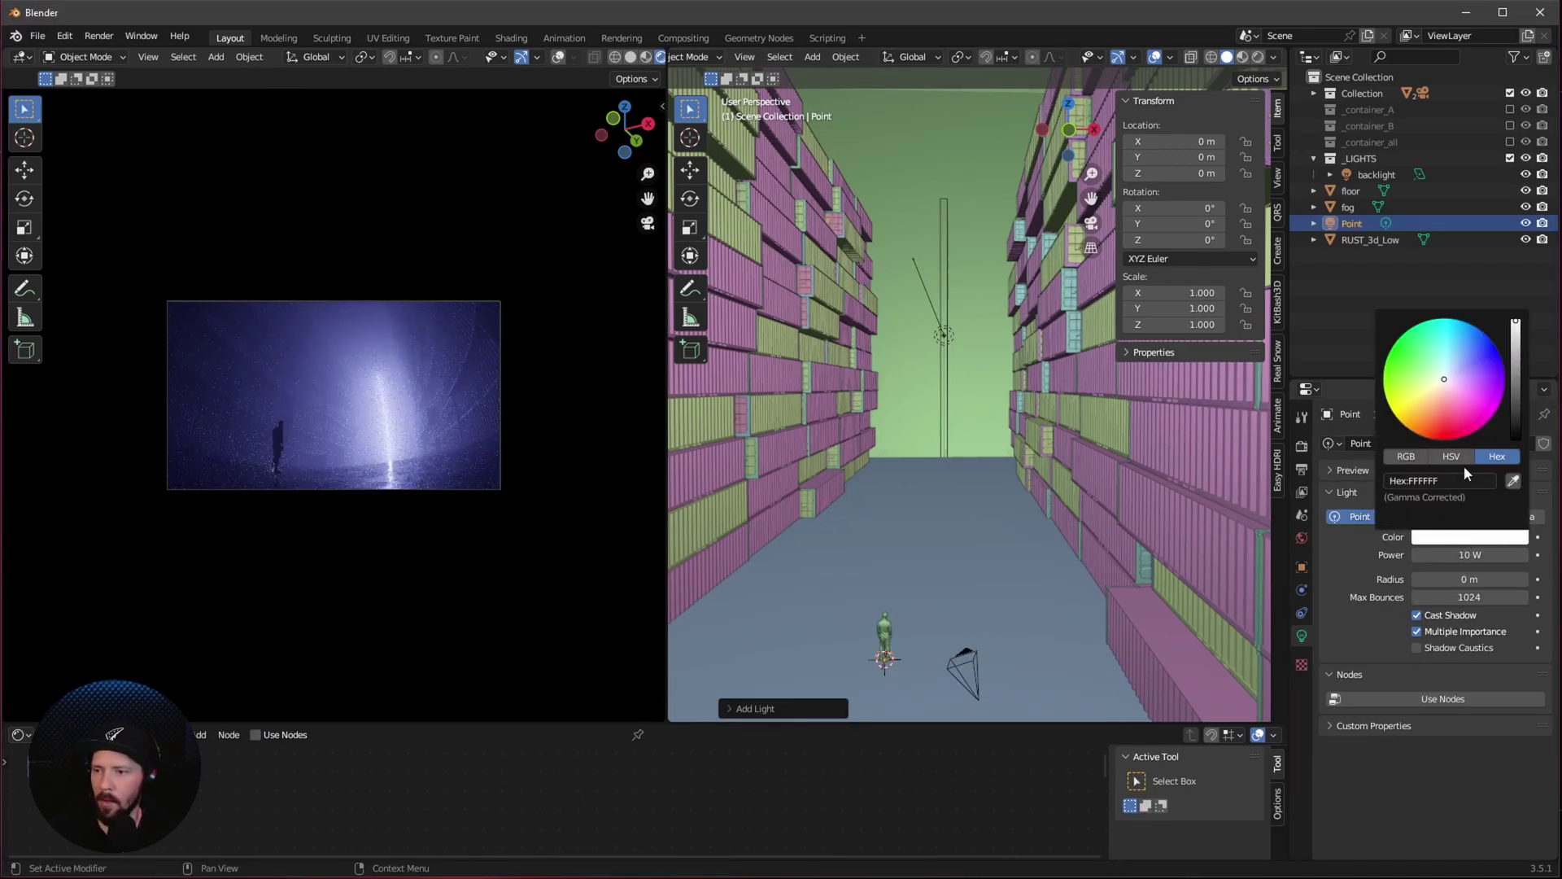
click(1447, 482)
text(FF7100)
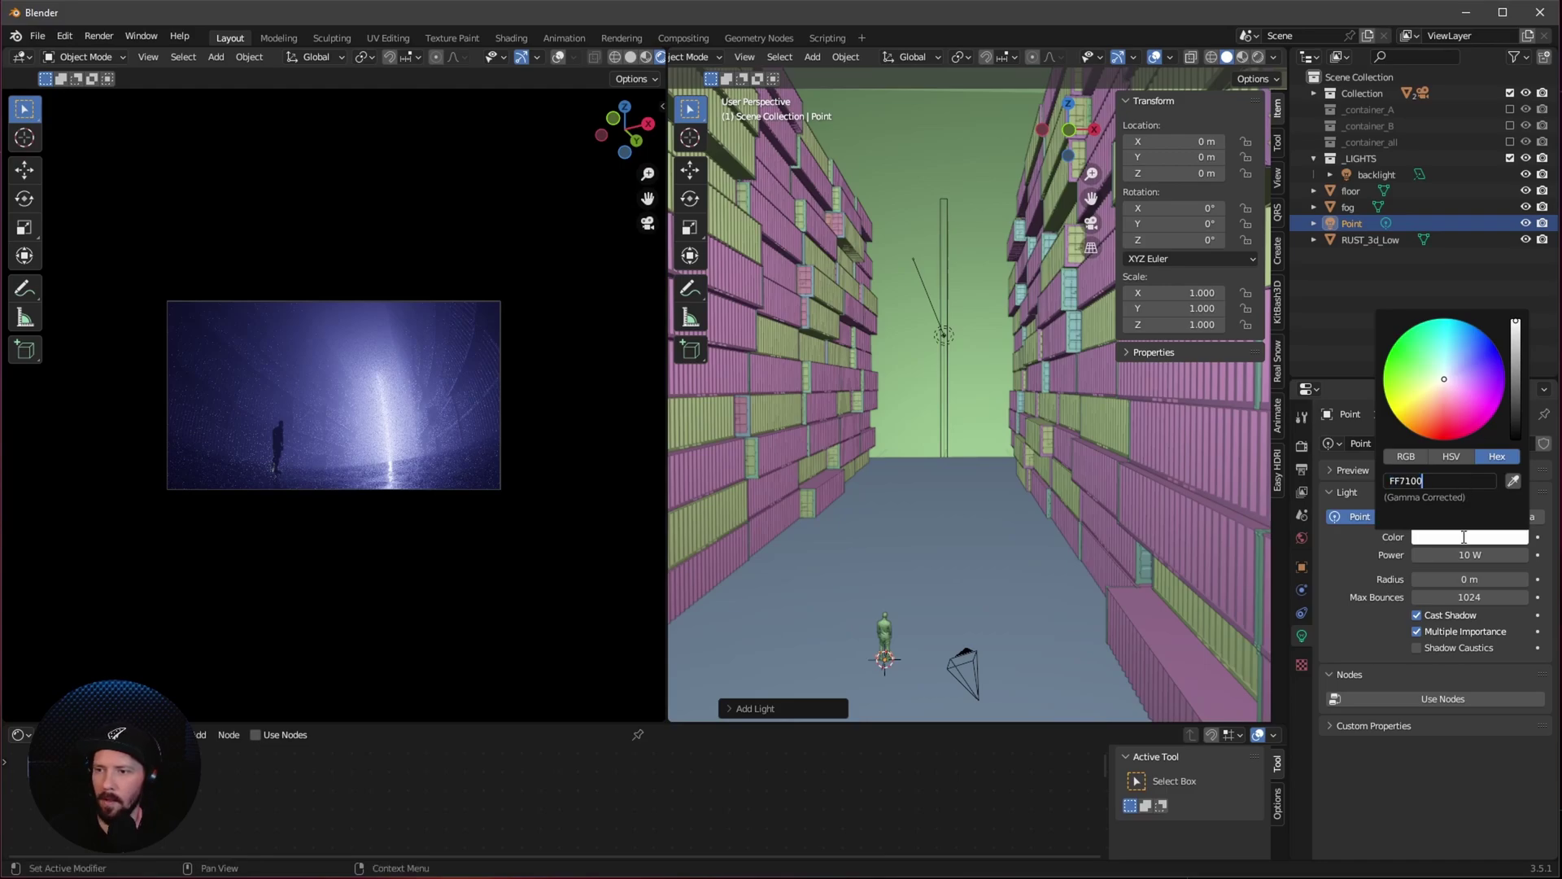
key(Return)
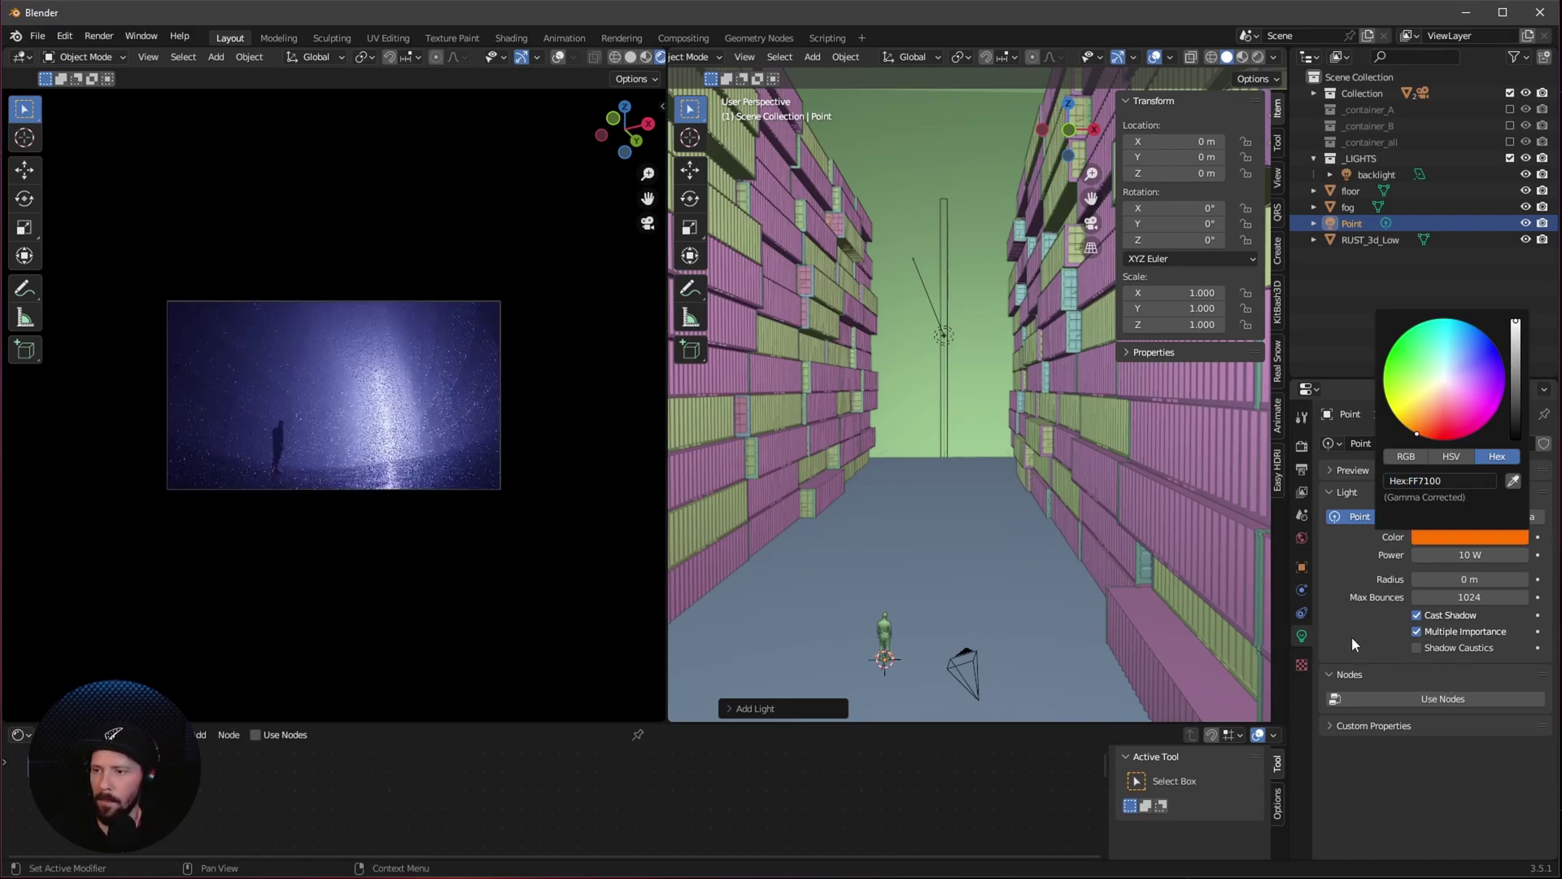
click(1460, 554)
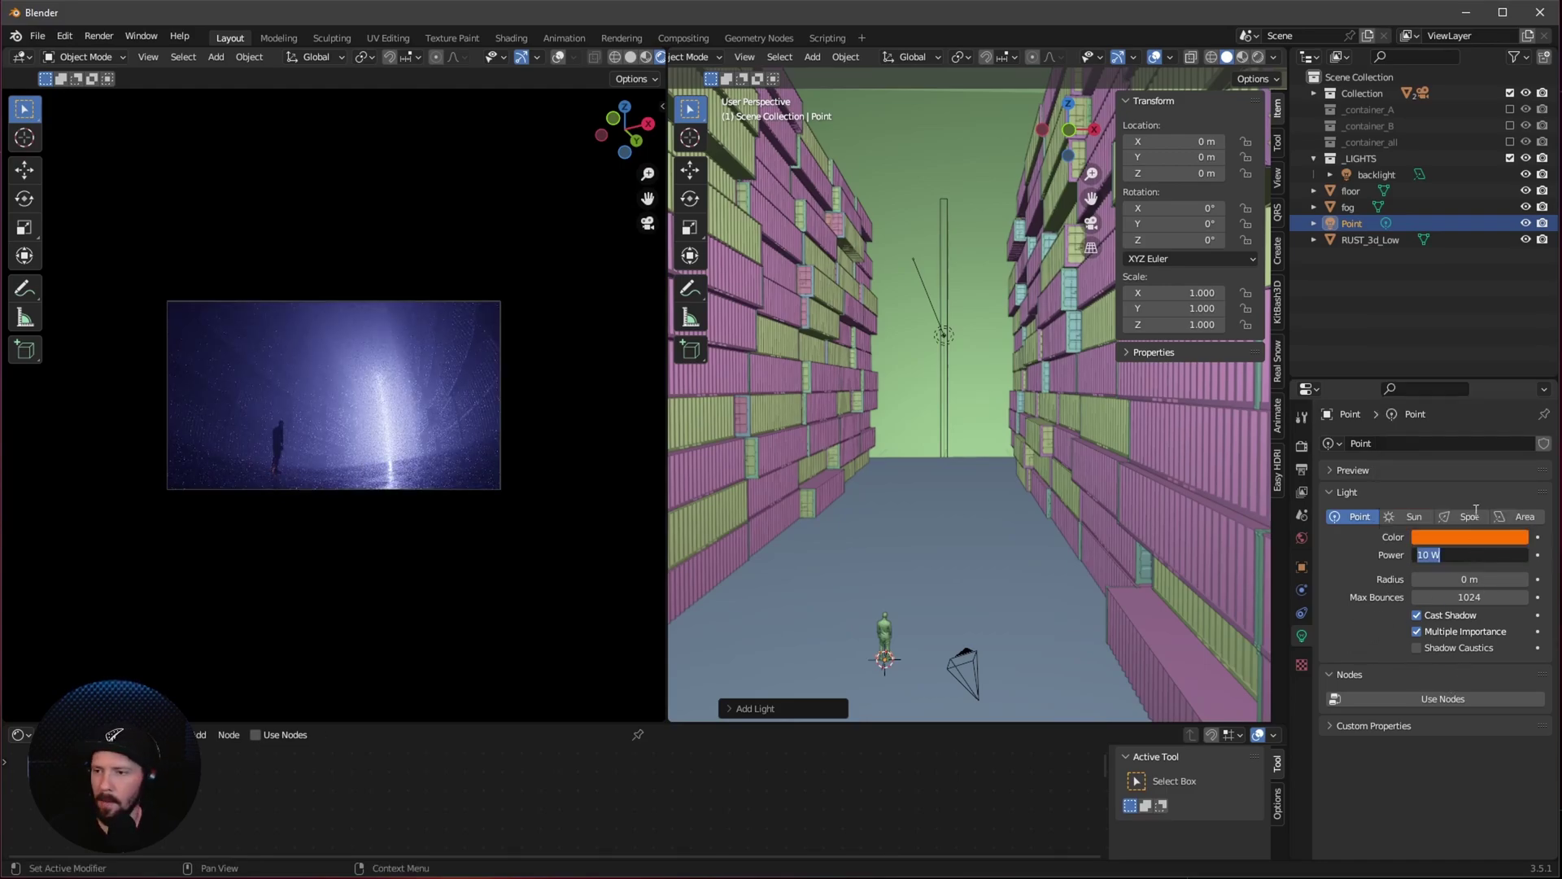
text(50)
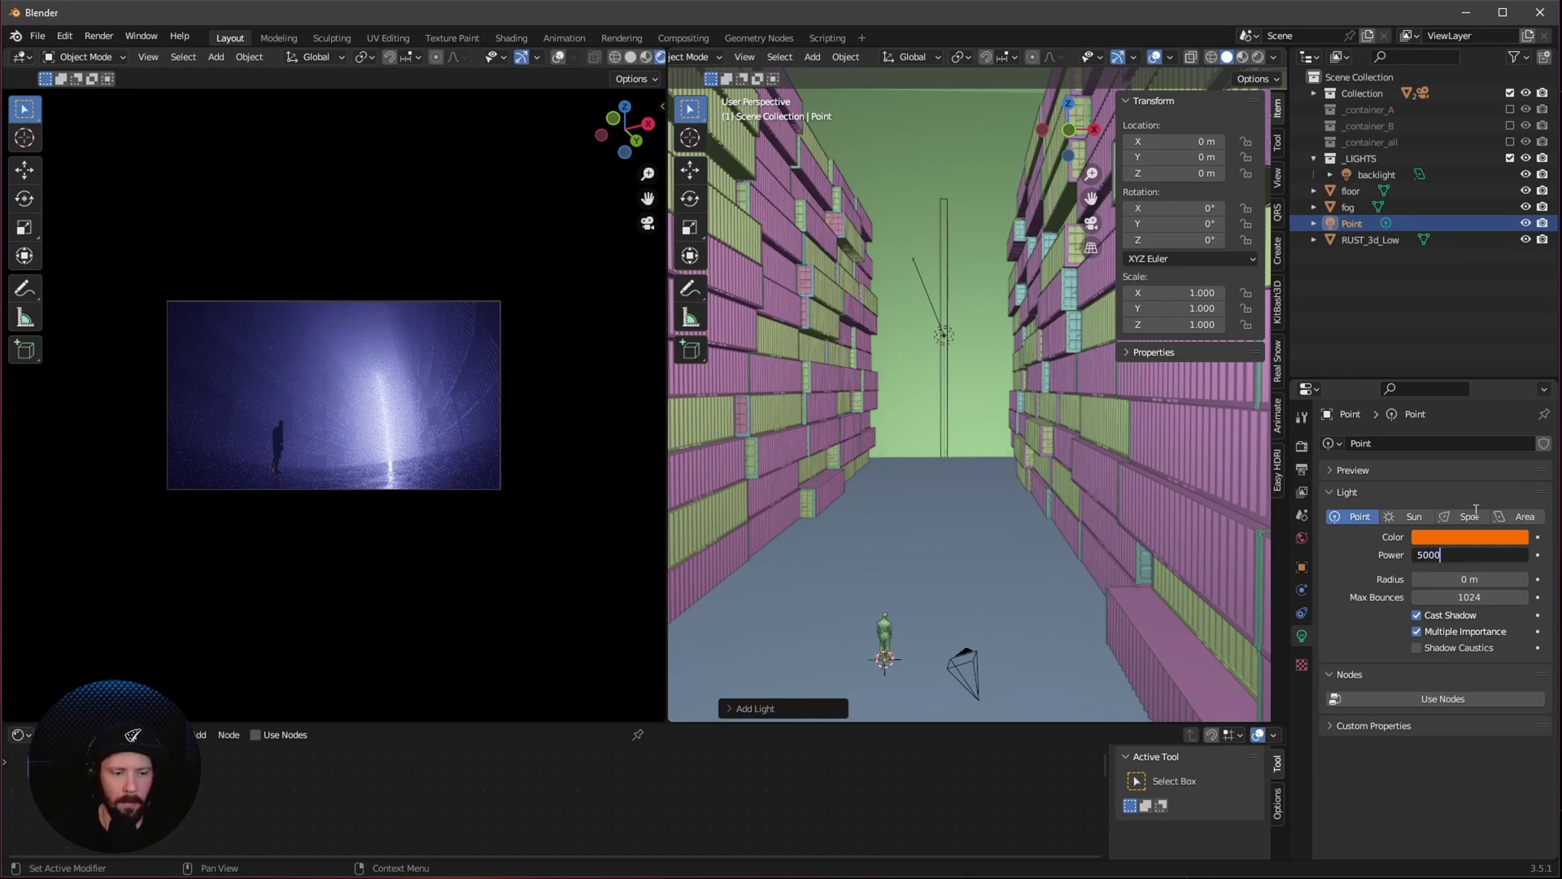
text(00)
key(Return)
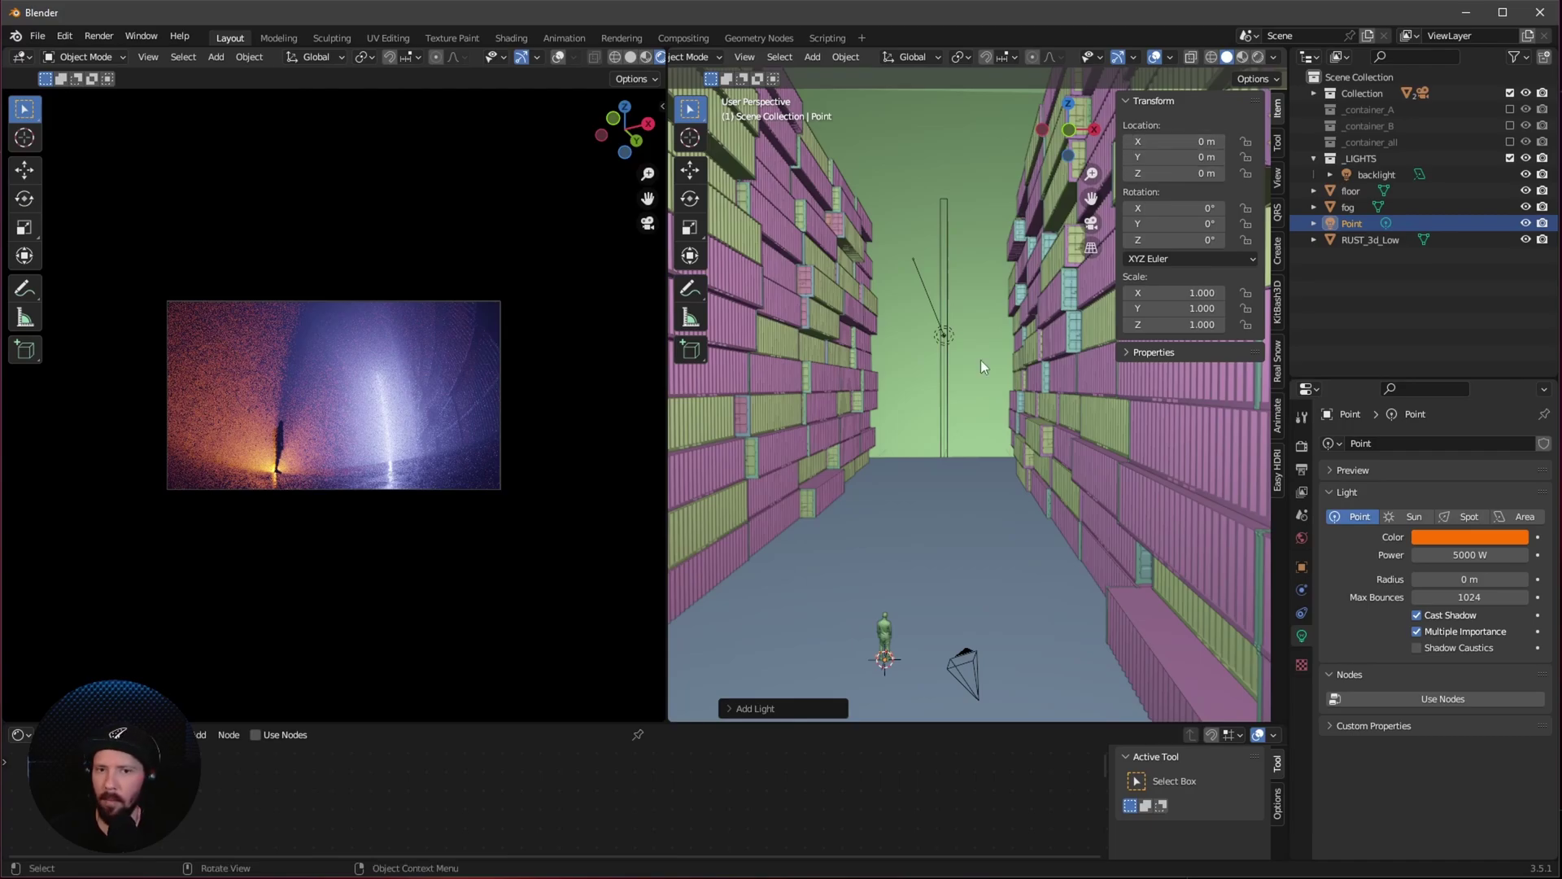
Step: Move the orange point light to X -12 m, Y 1.2 m and Z 4 m, in the gap between containers
middle_drag(911, 480, 945, 488)
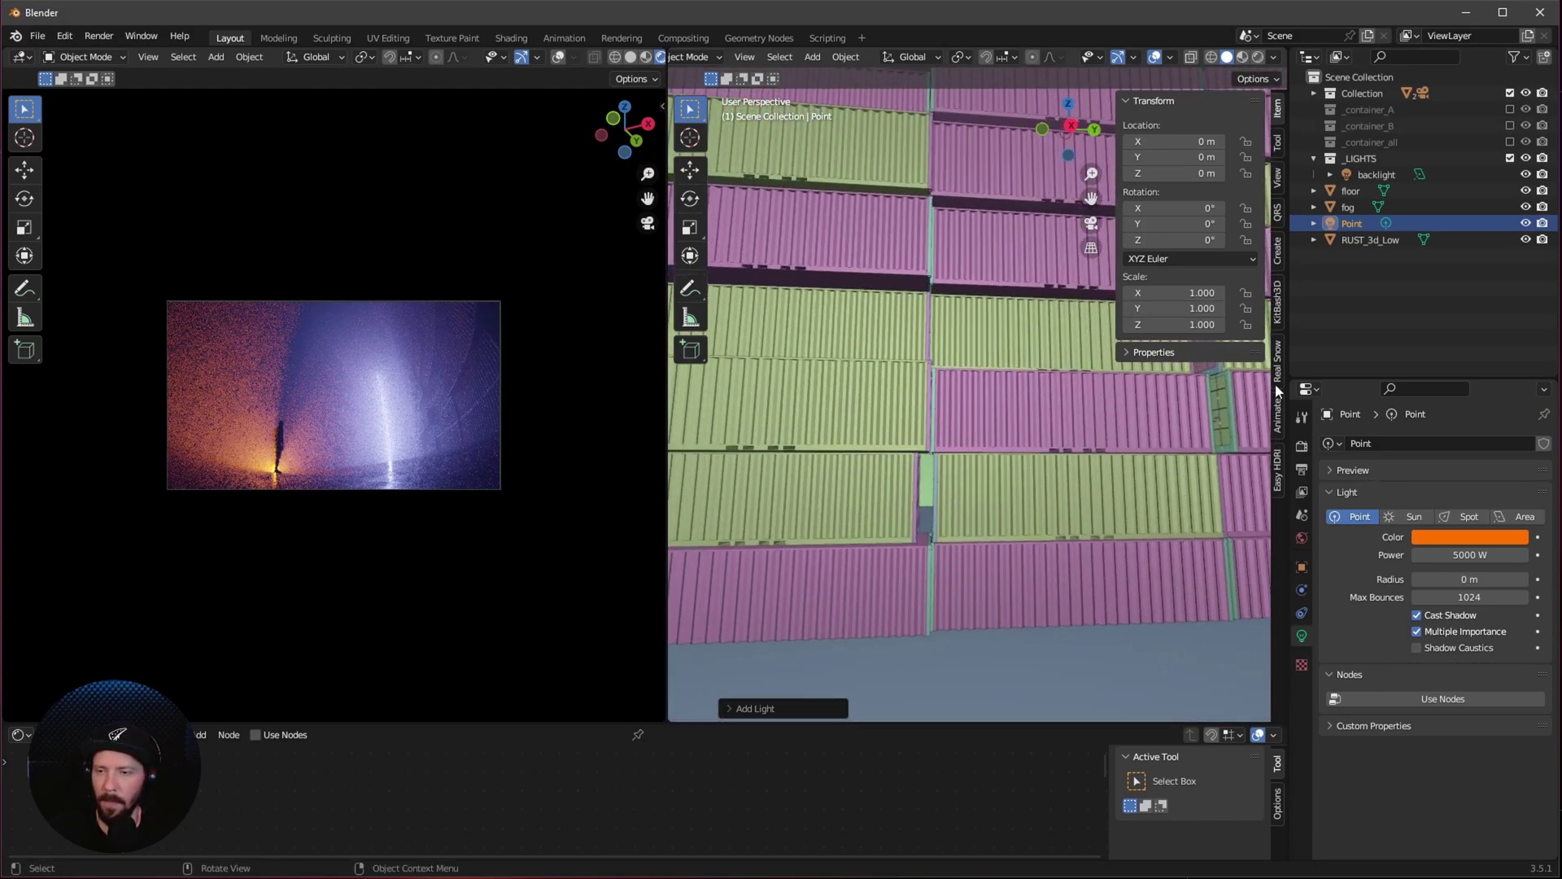
click(1188, 142)
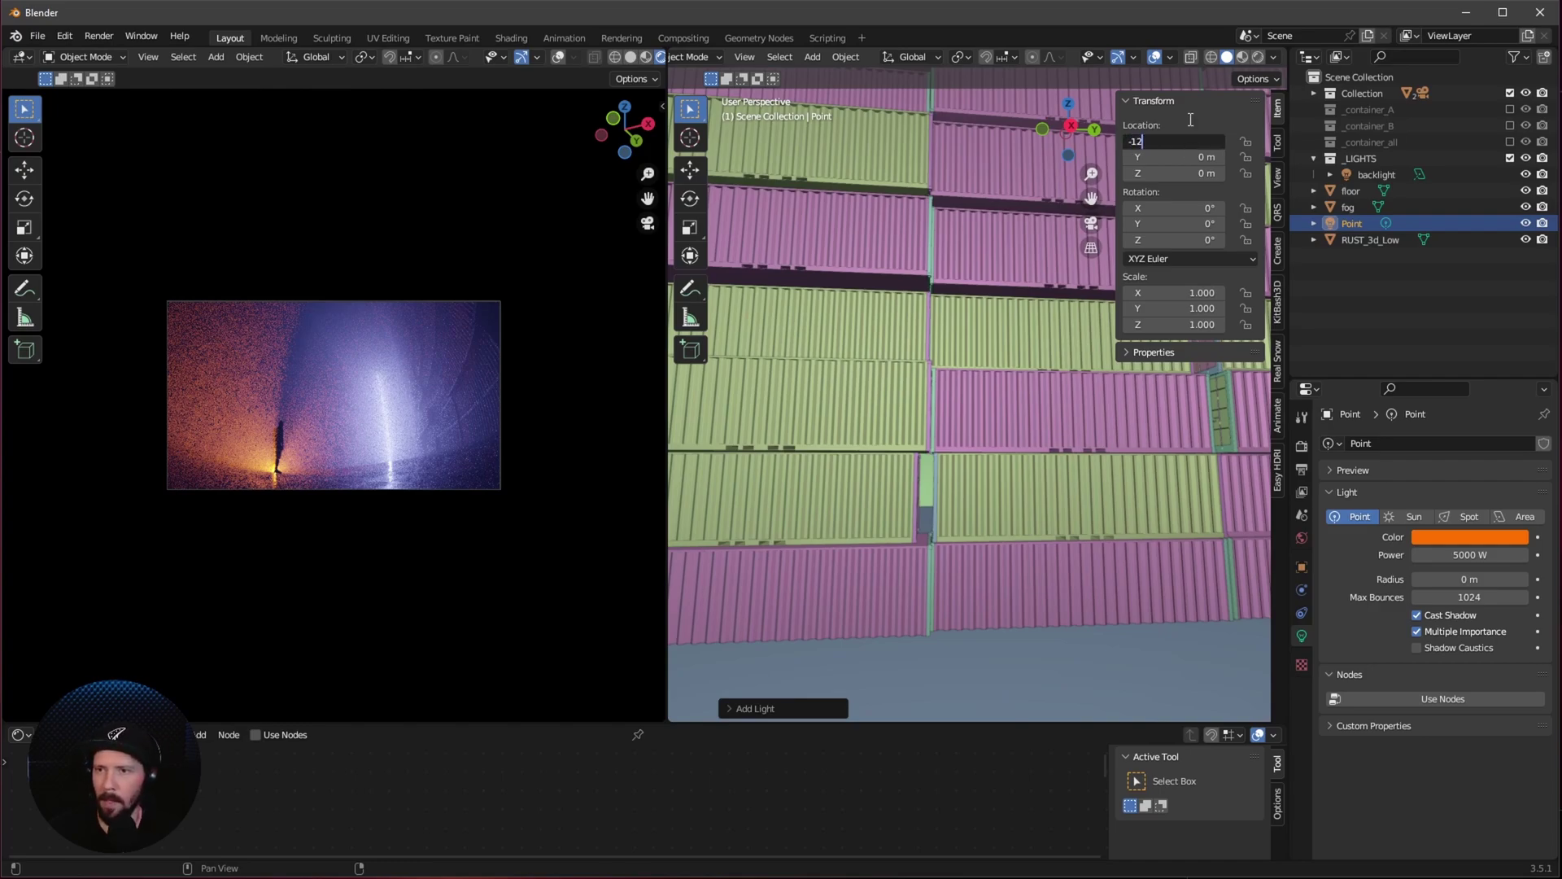
key(Tab)
text(1.2)
key(Tab)
text(4)
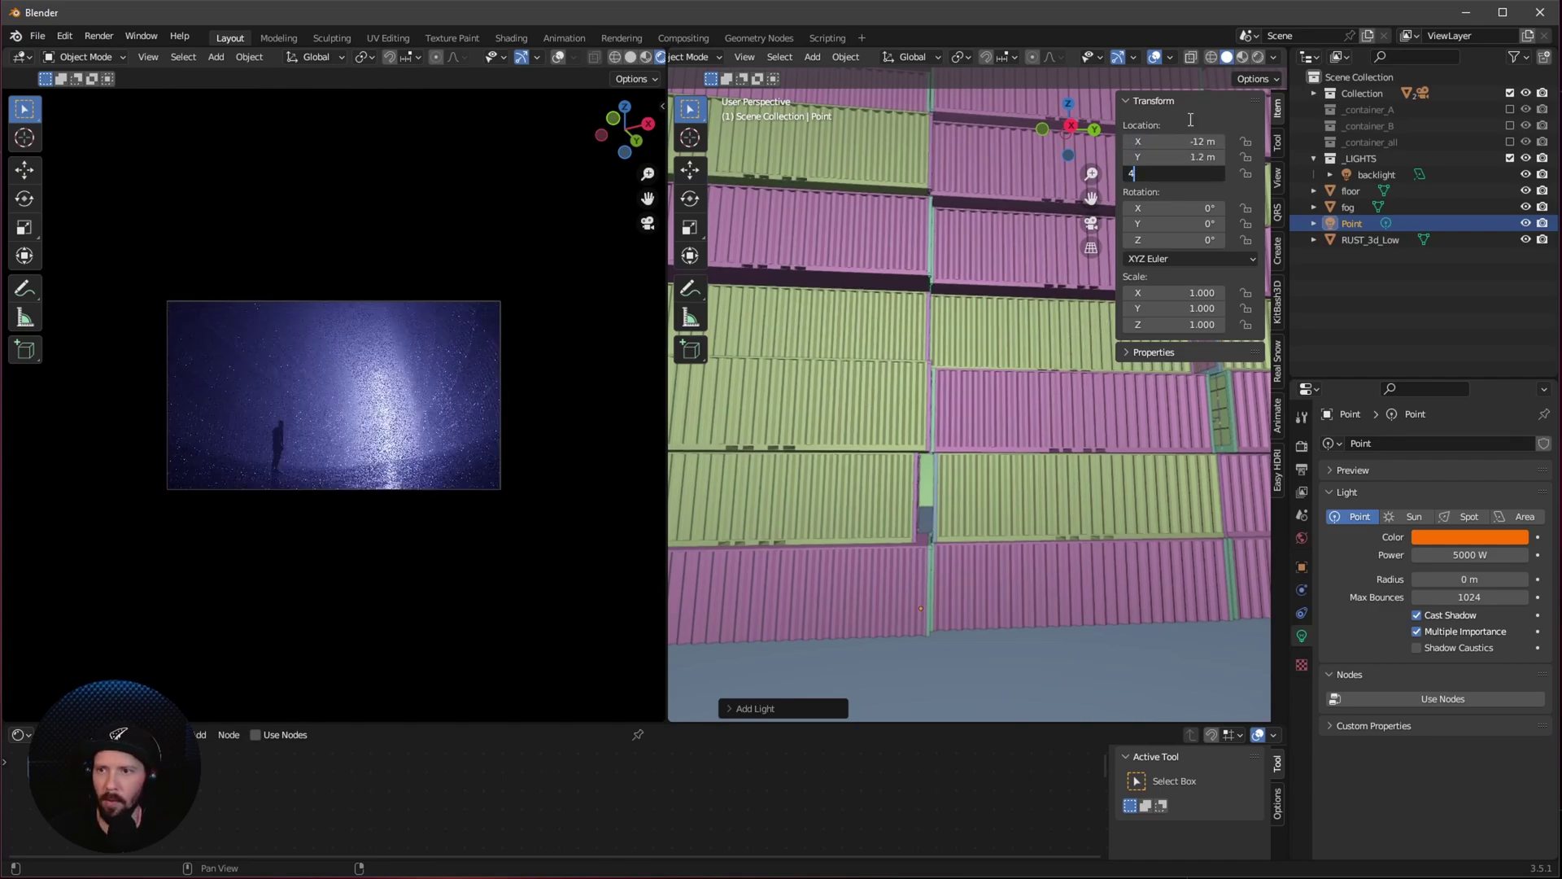
key(Return)
Step: Duplicate the orange point light in place
middle_drag(990, 567, 939, 489)
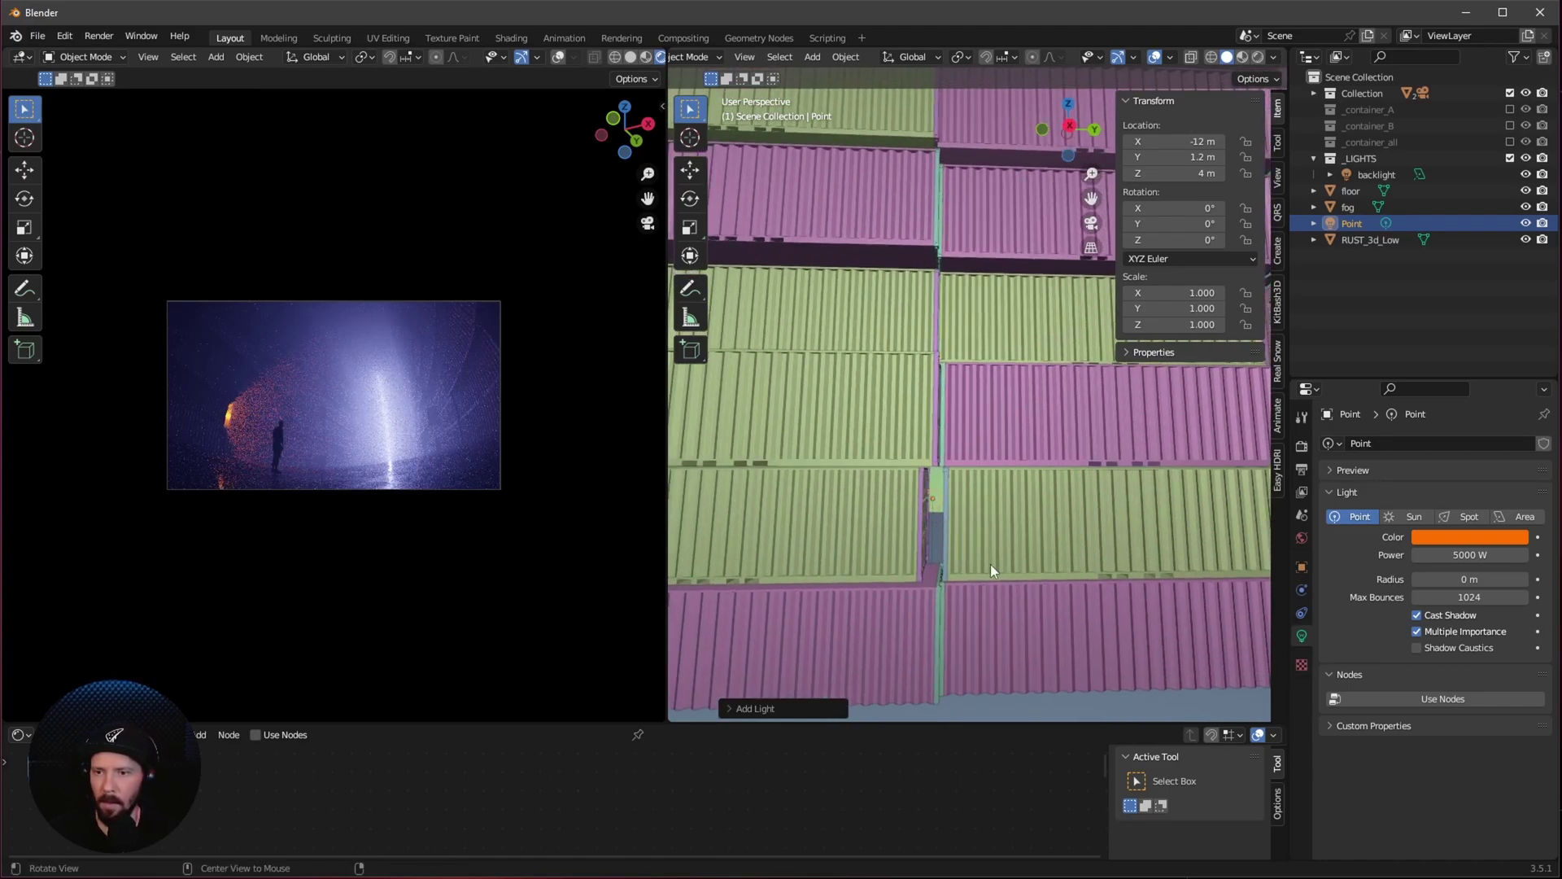
middle_drag(989, 564, 908, 502)
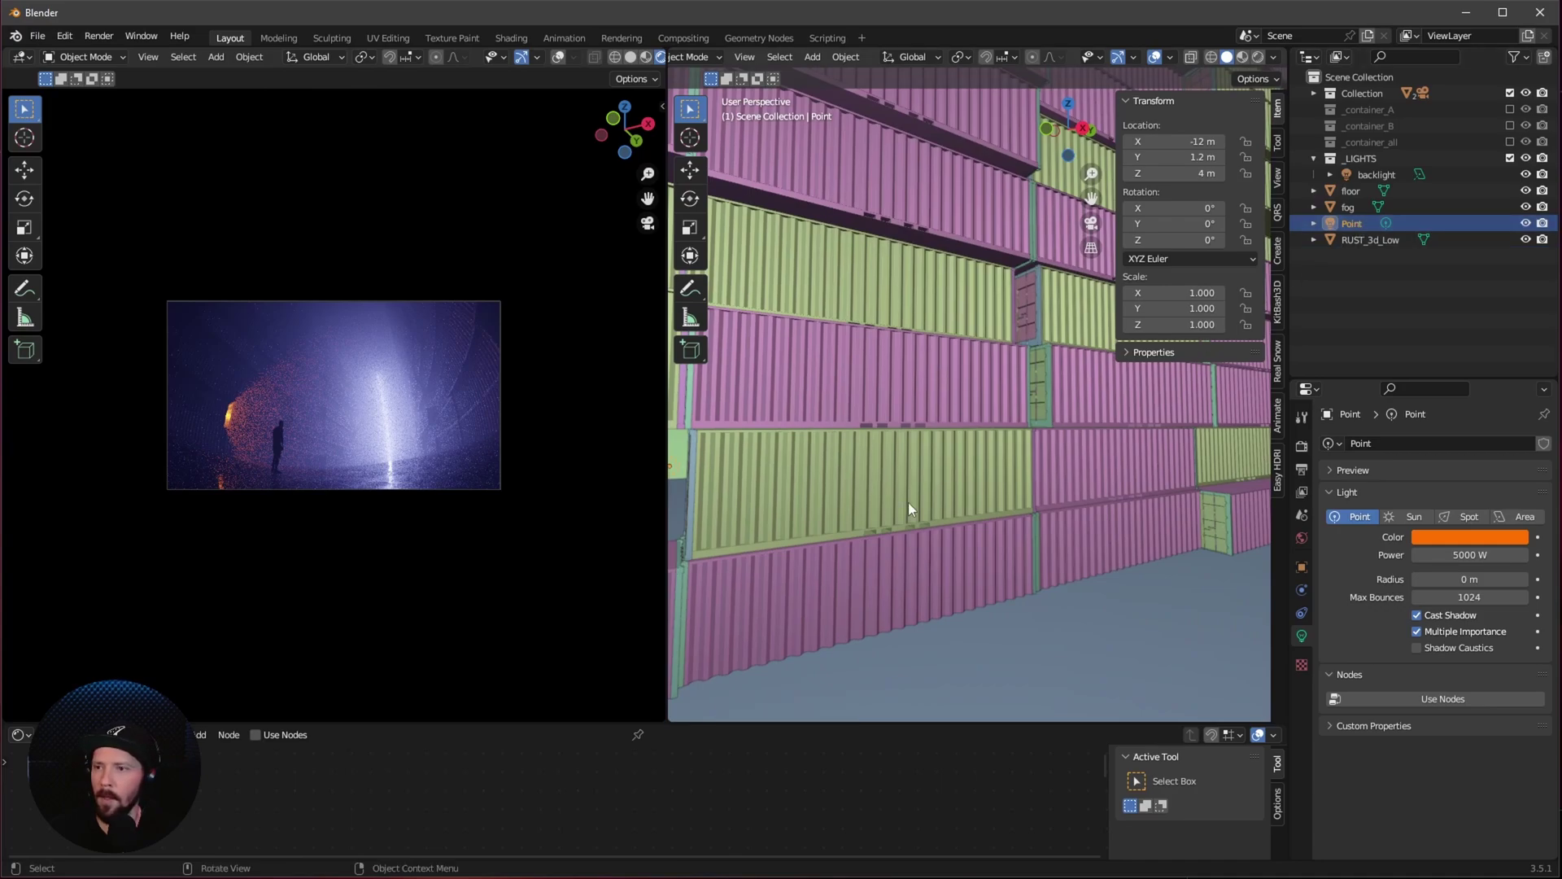
key(shift+d)
right_click(845, 515)
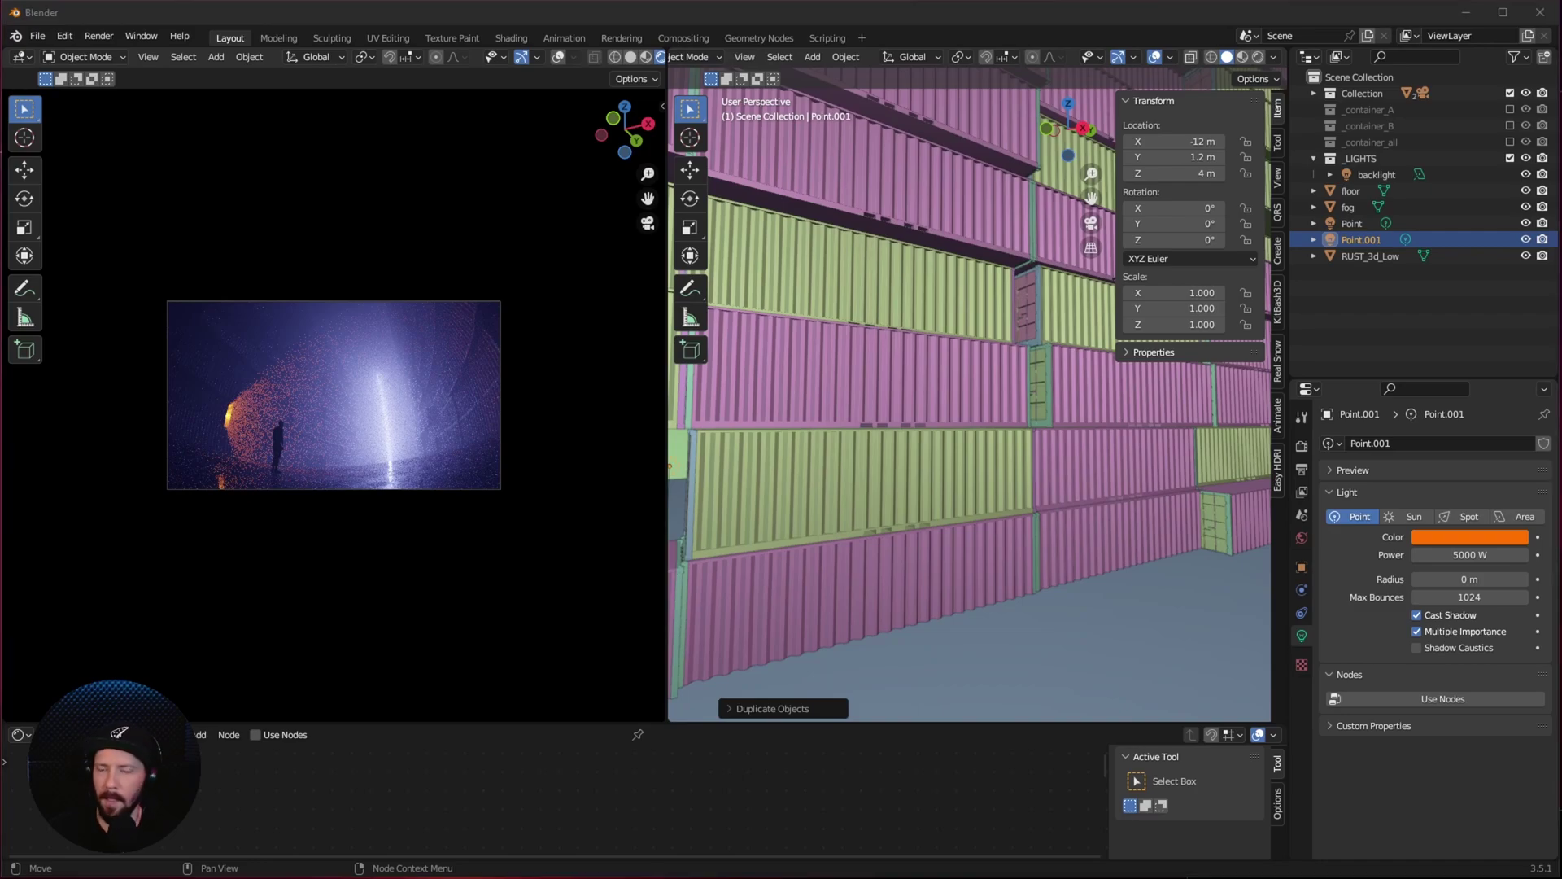
Step: Set the duplicated point light's location to X 10.5 m, Y 9.7 m and Z 8 m, at the opposite container wall
click(1204, 140)
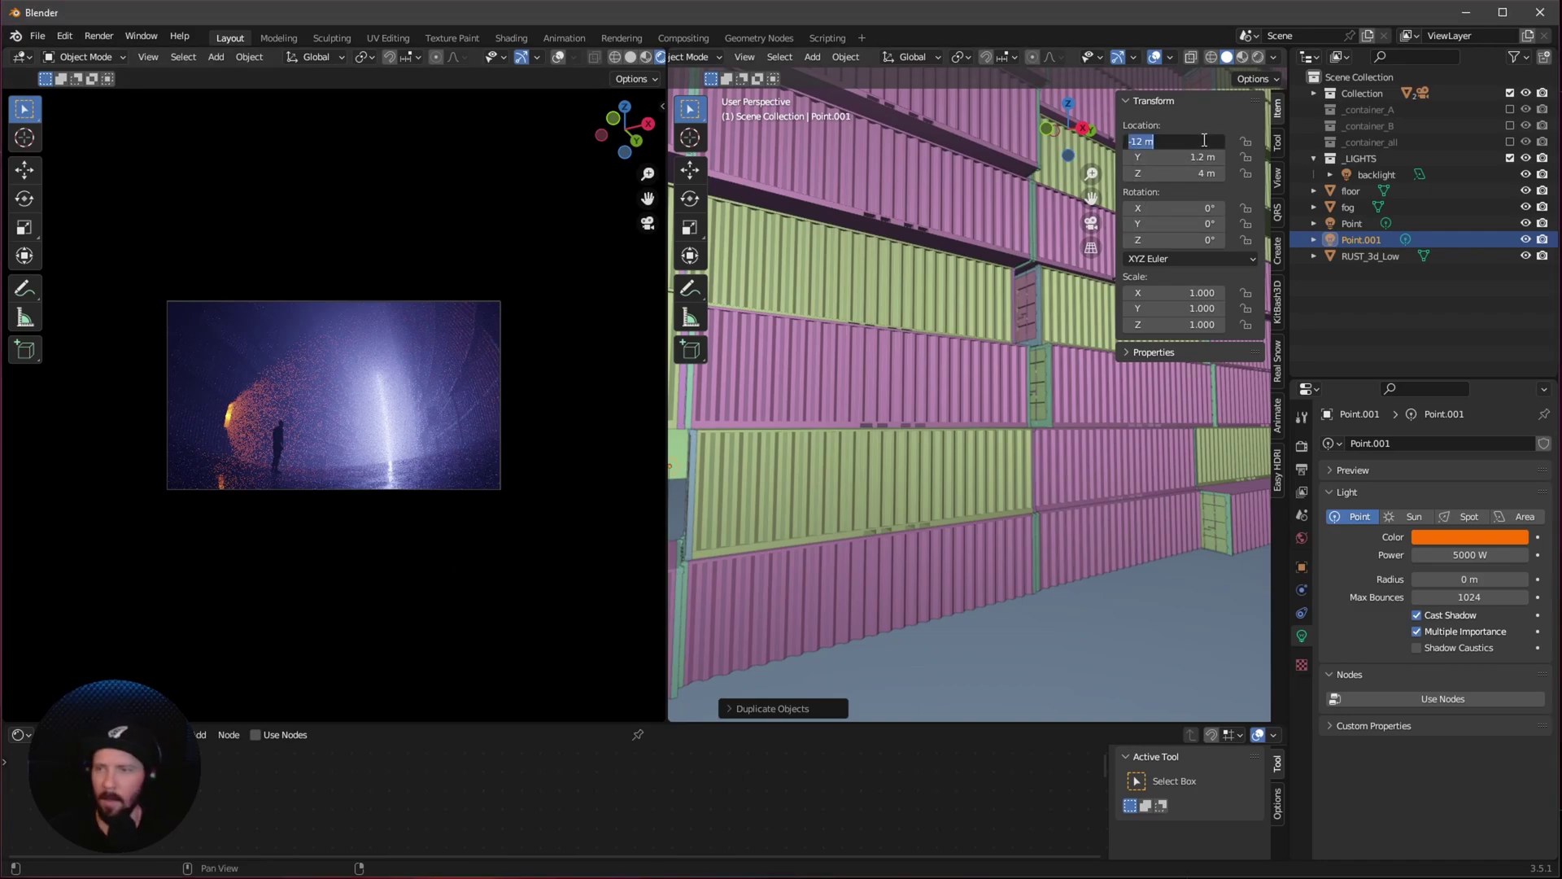
text(10.5)
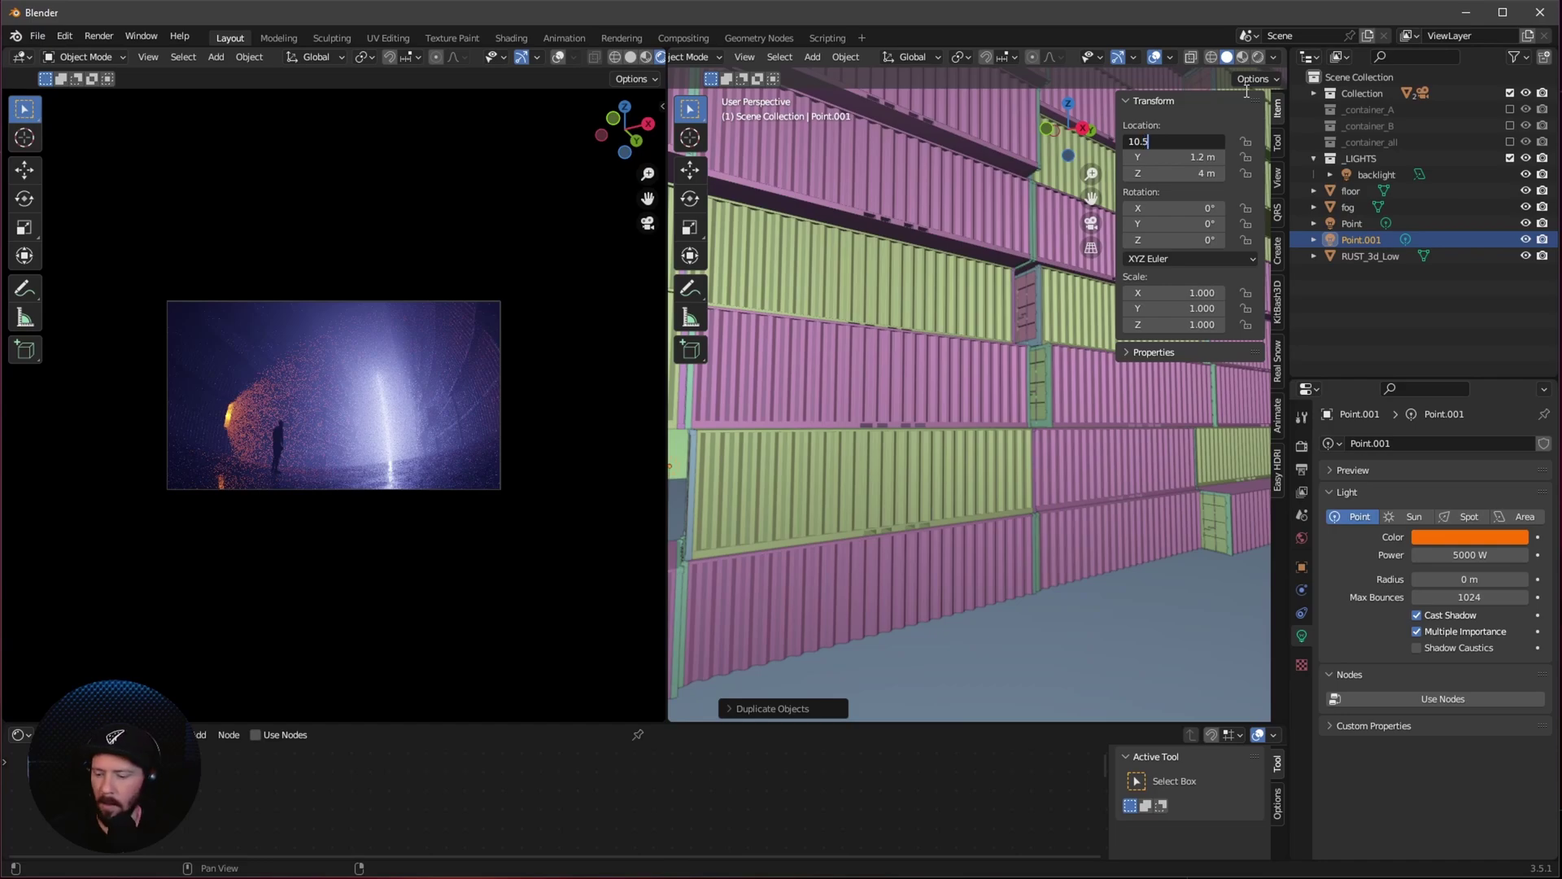
key(Tab)
text(9.7)
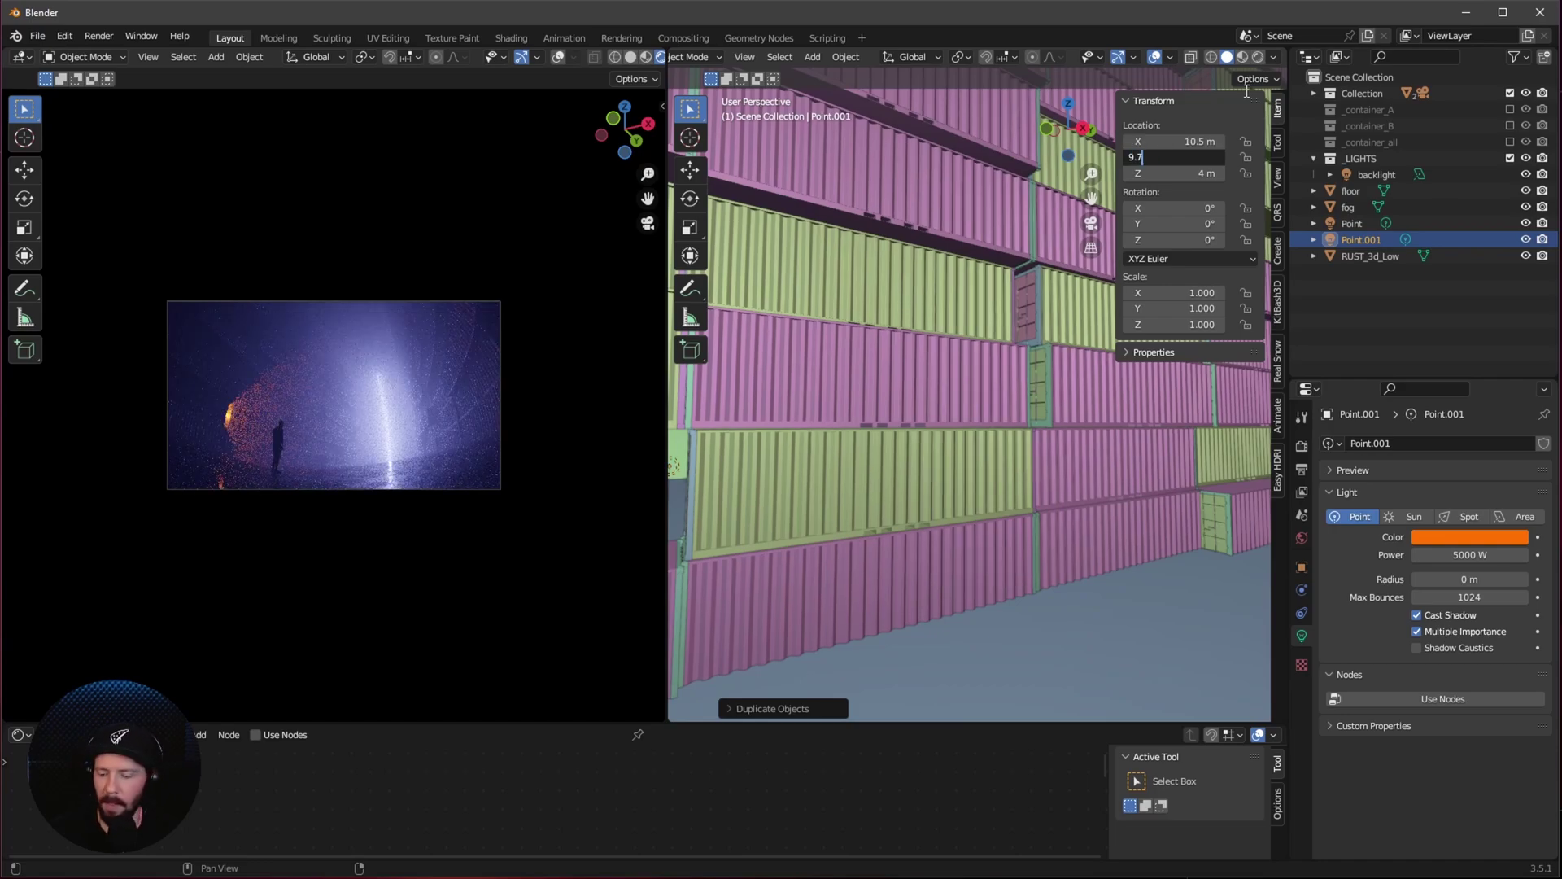
key(Tab)
text(8)
key(Return)
middle_drag(1245, 90, 994, 376)
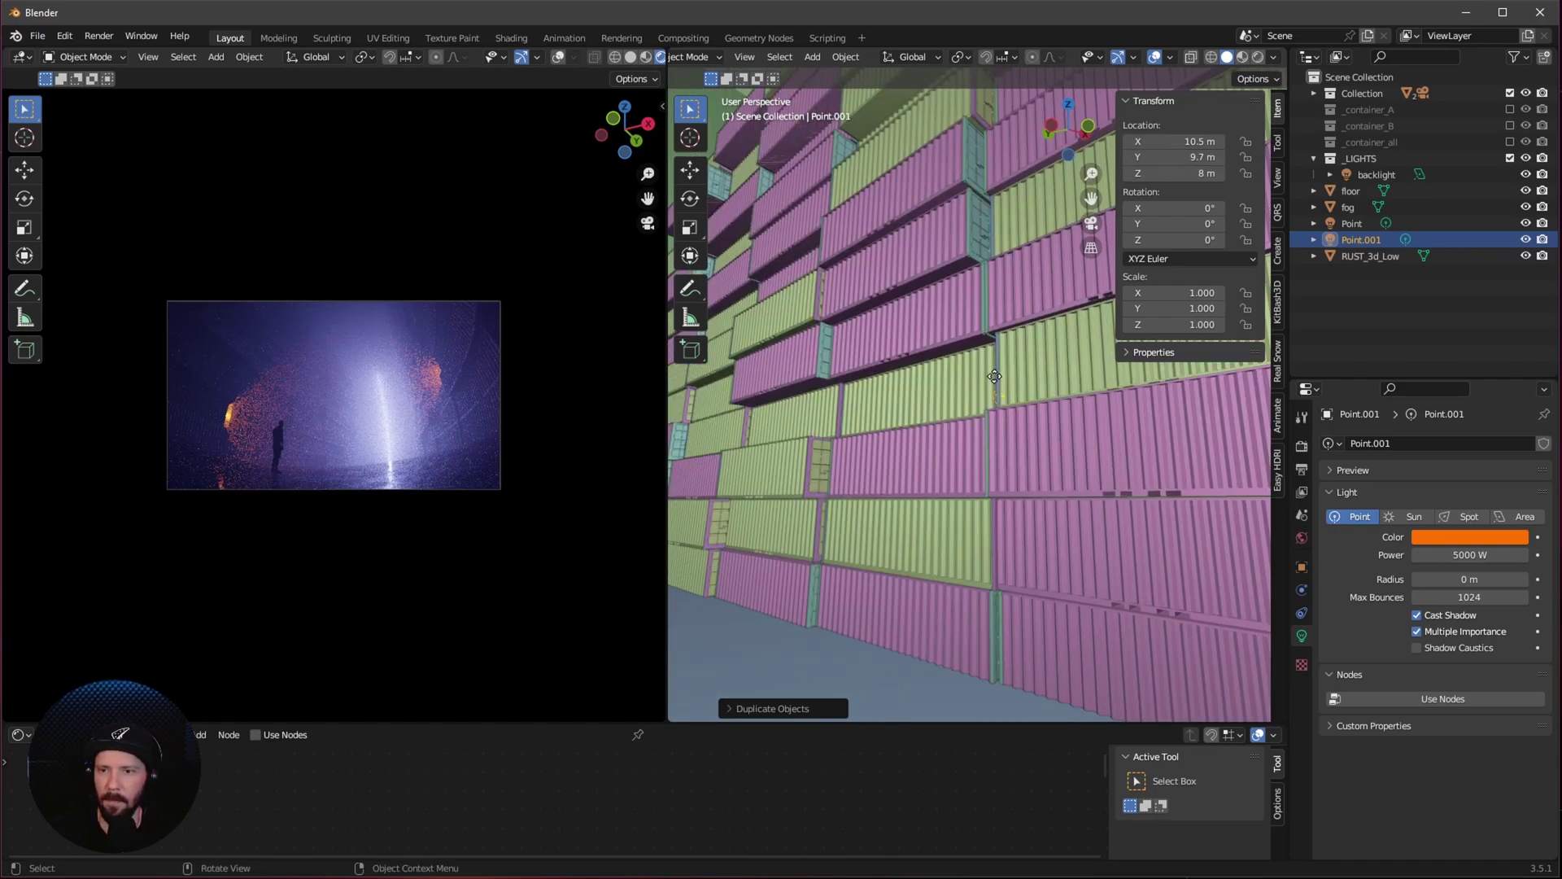
middle_drag(981, 481, 940, 521)
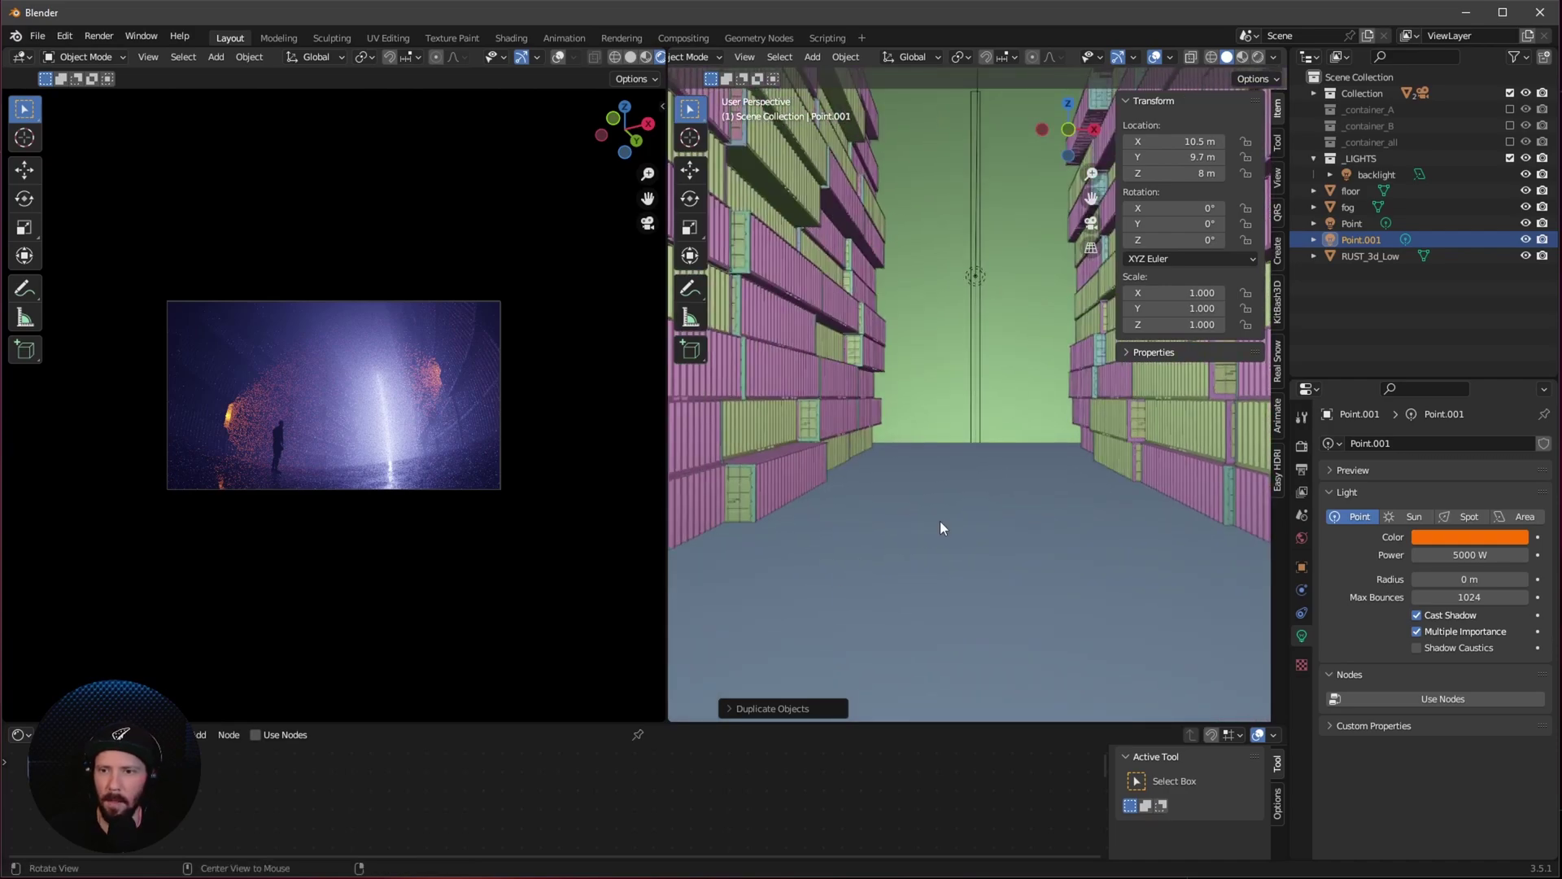
Step: Duplicate the orange point light and set the copy's location to X -10.4 m, Y 19.5 m and Z 13.5 m
key(shift+d)
right_click(979, 493)
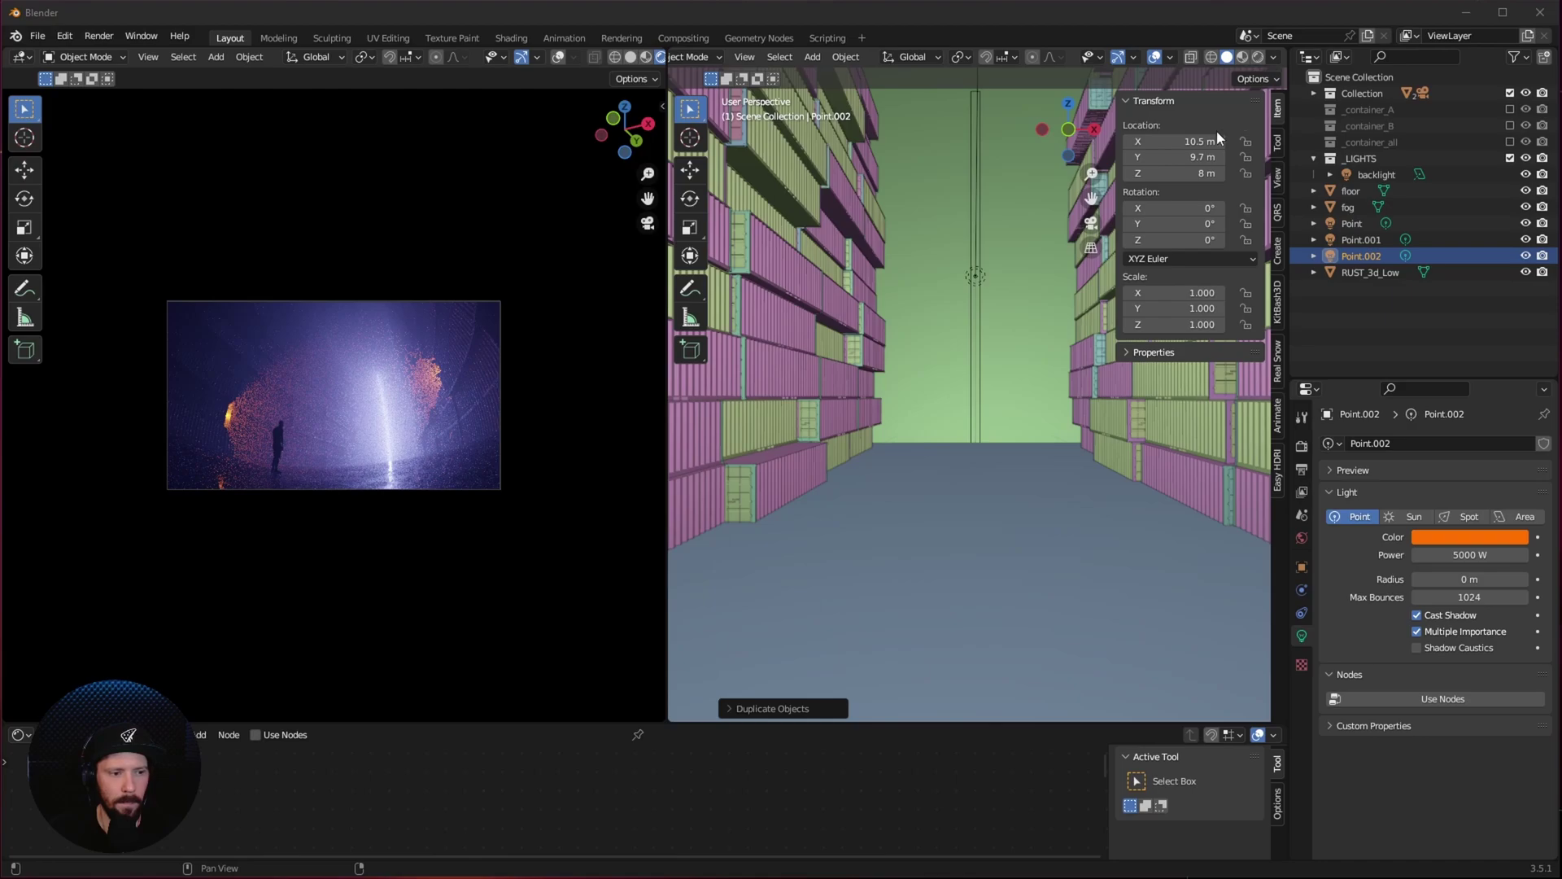
click(1197, 140)
text(-10)
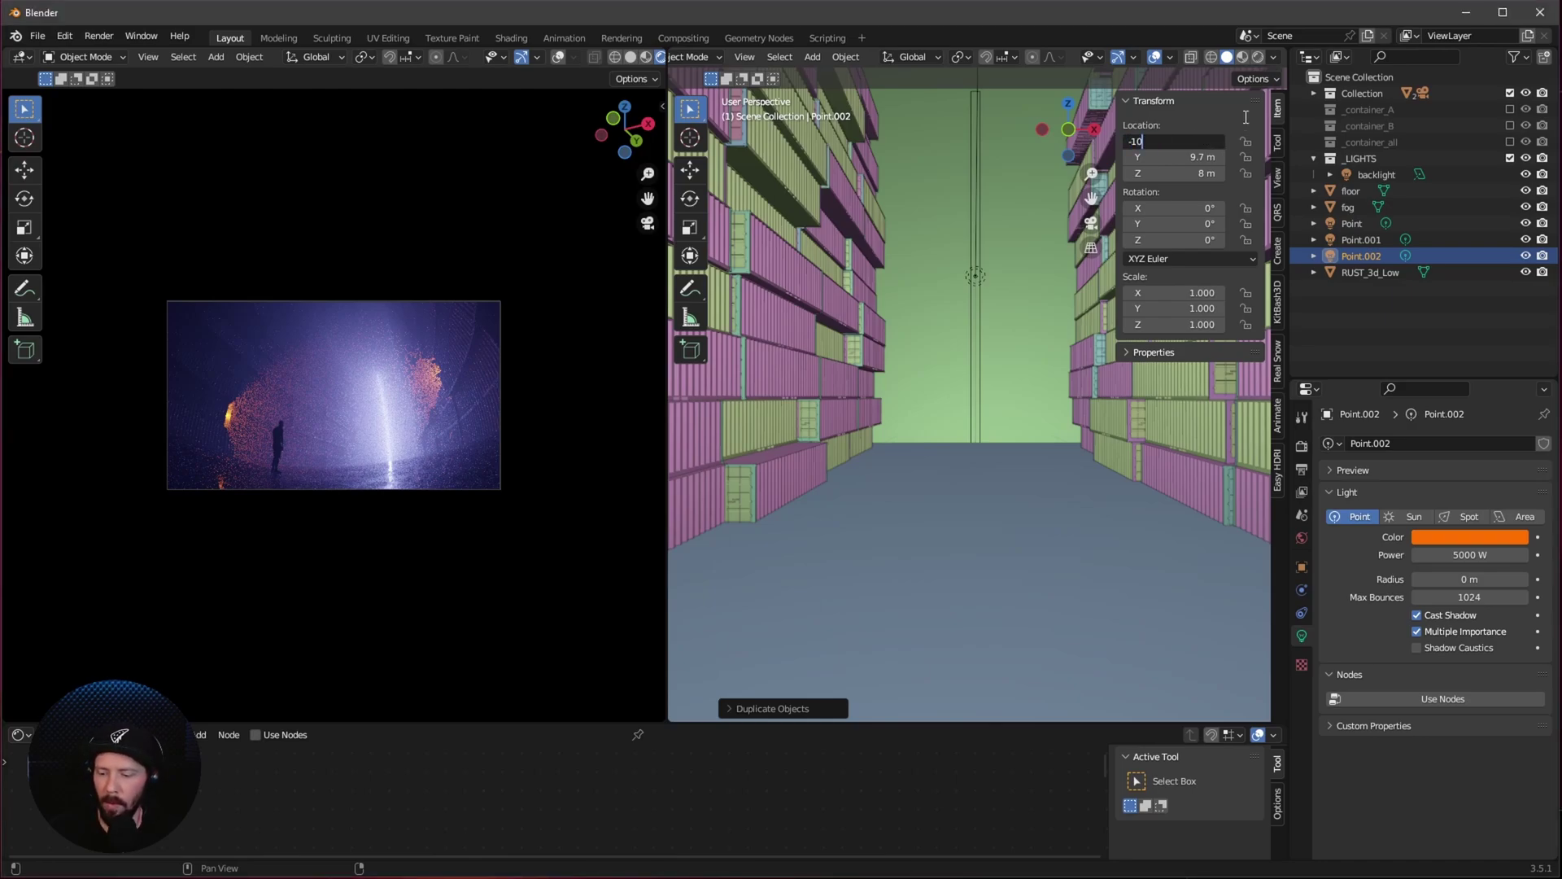
text(-10.4)
key(Tab)
text(19.5)
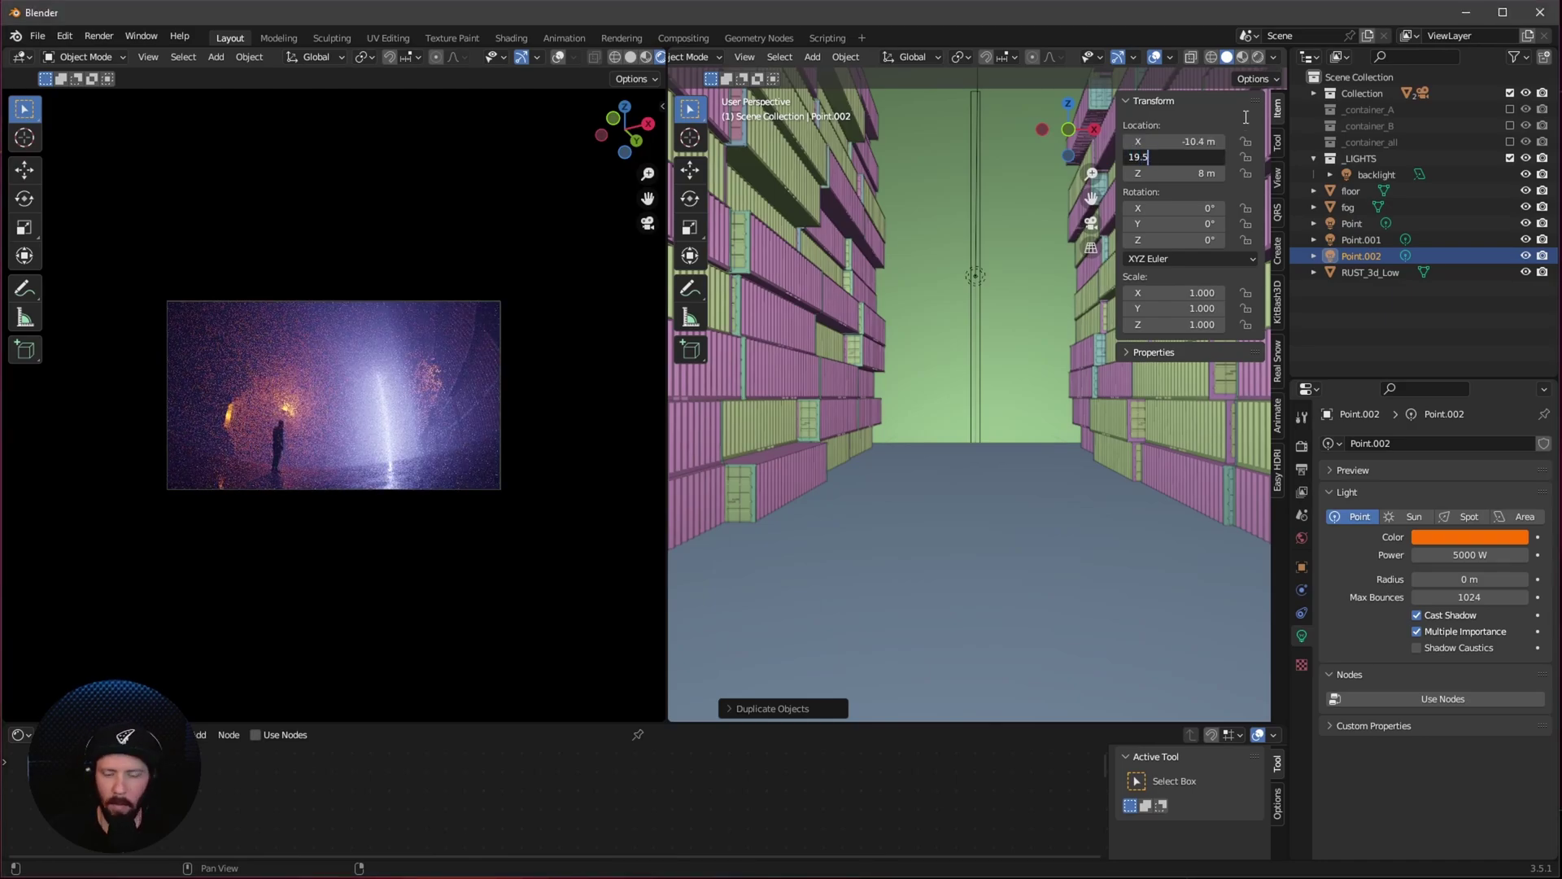
key(Tab)
text(1)
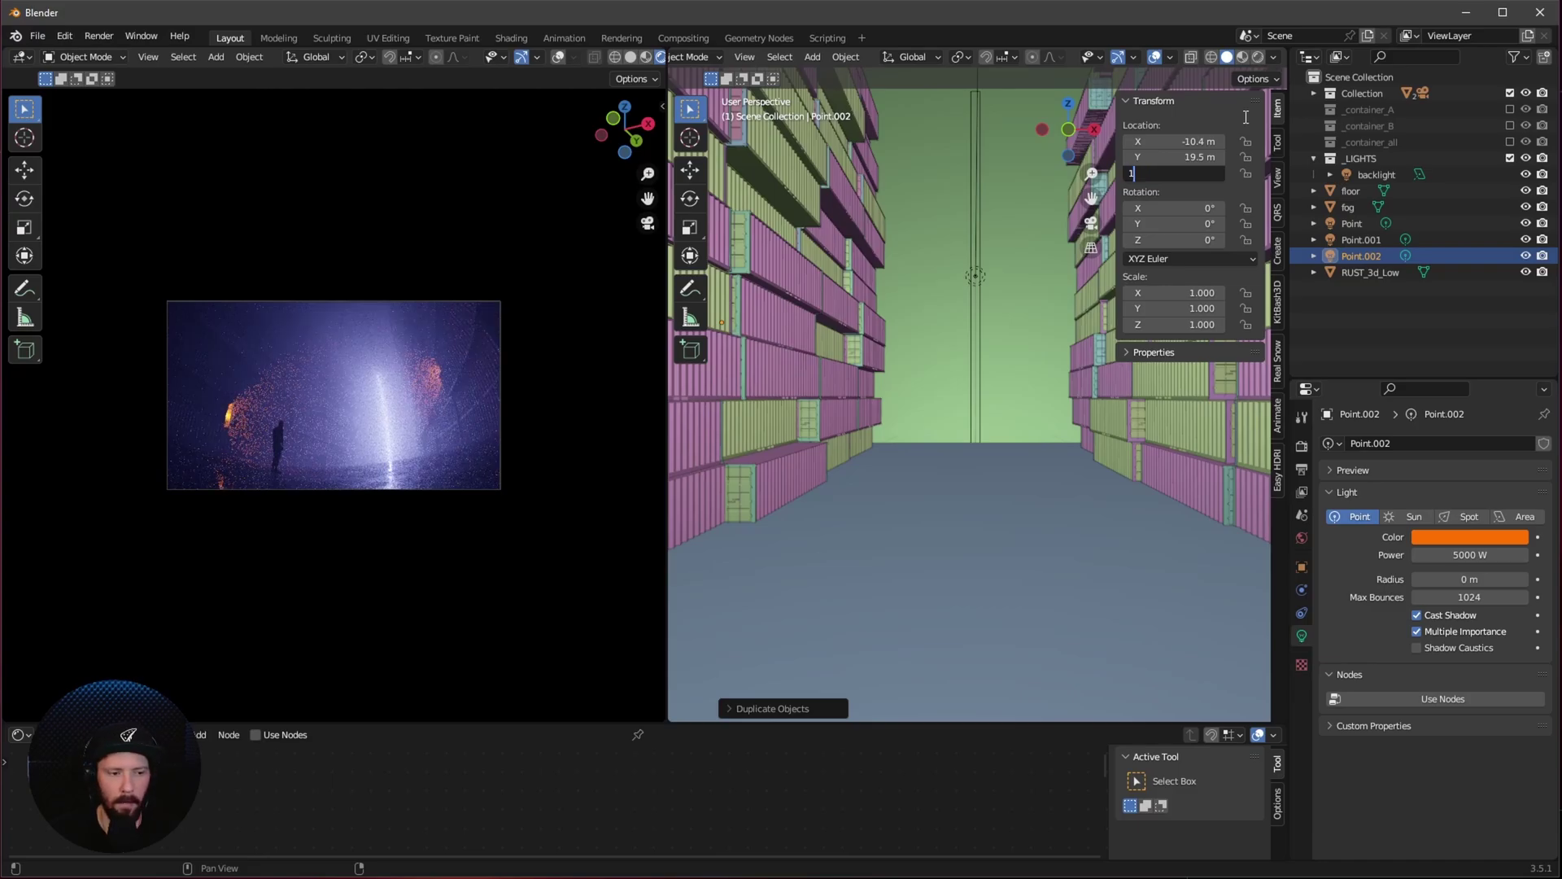
text(3.5)
key(Return)
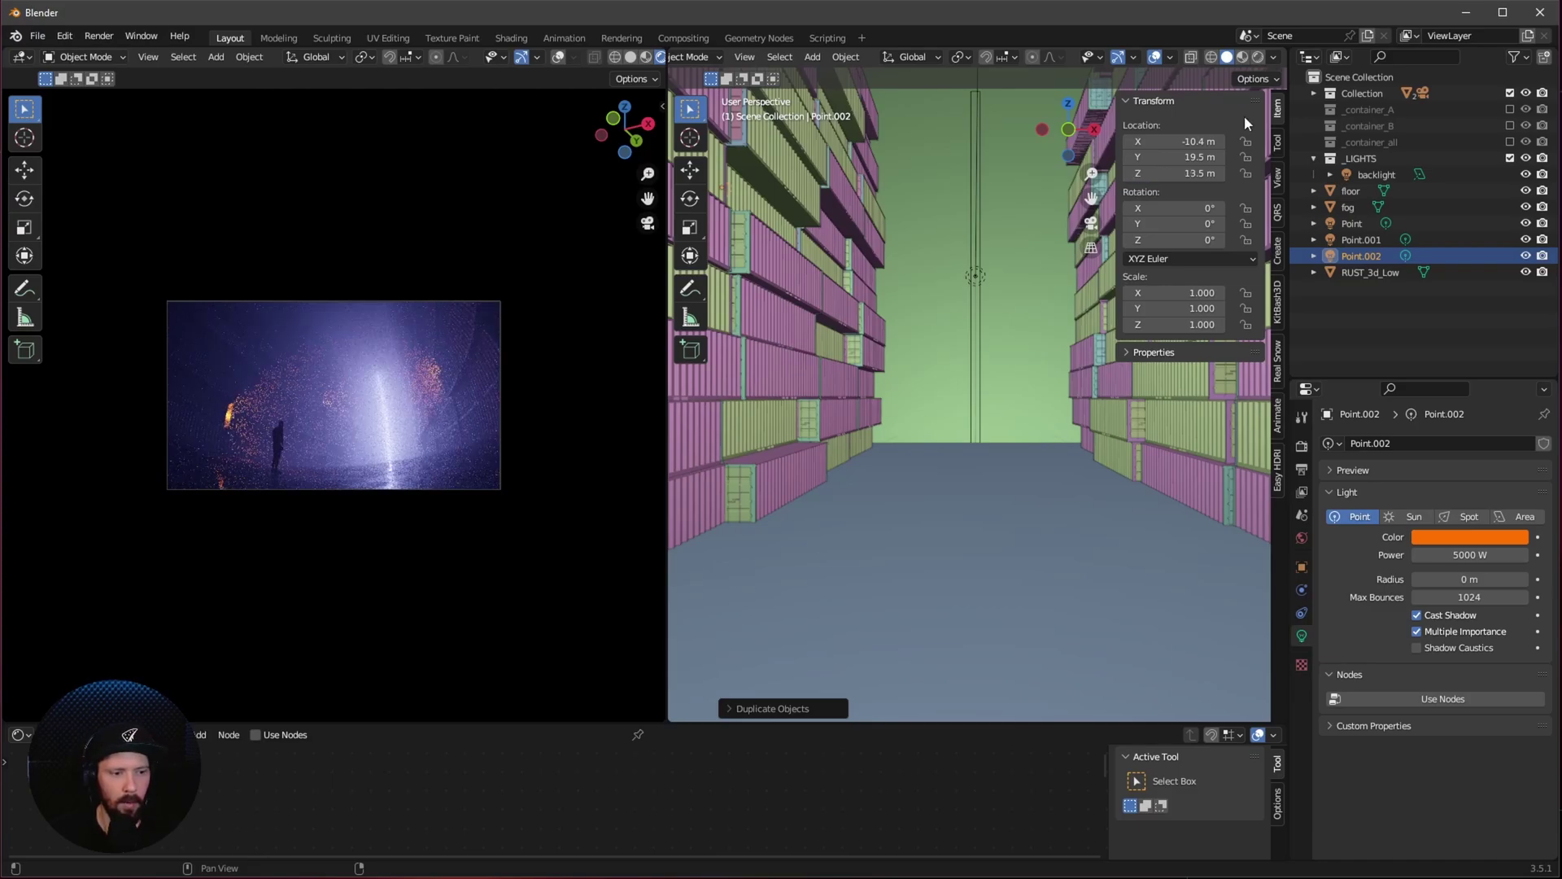
Step: Disable Light Tree in the Cycles render sampling settings
scroll(256, 473, up, 5)
shift+middle_drag(340, 499, 398, 485)
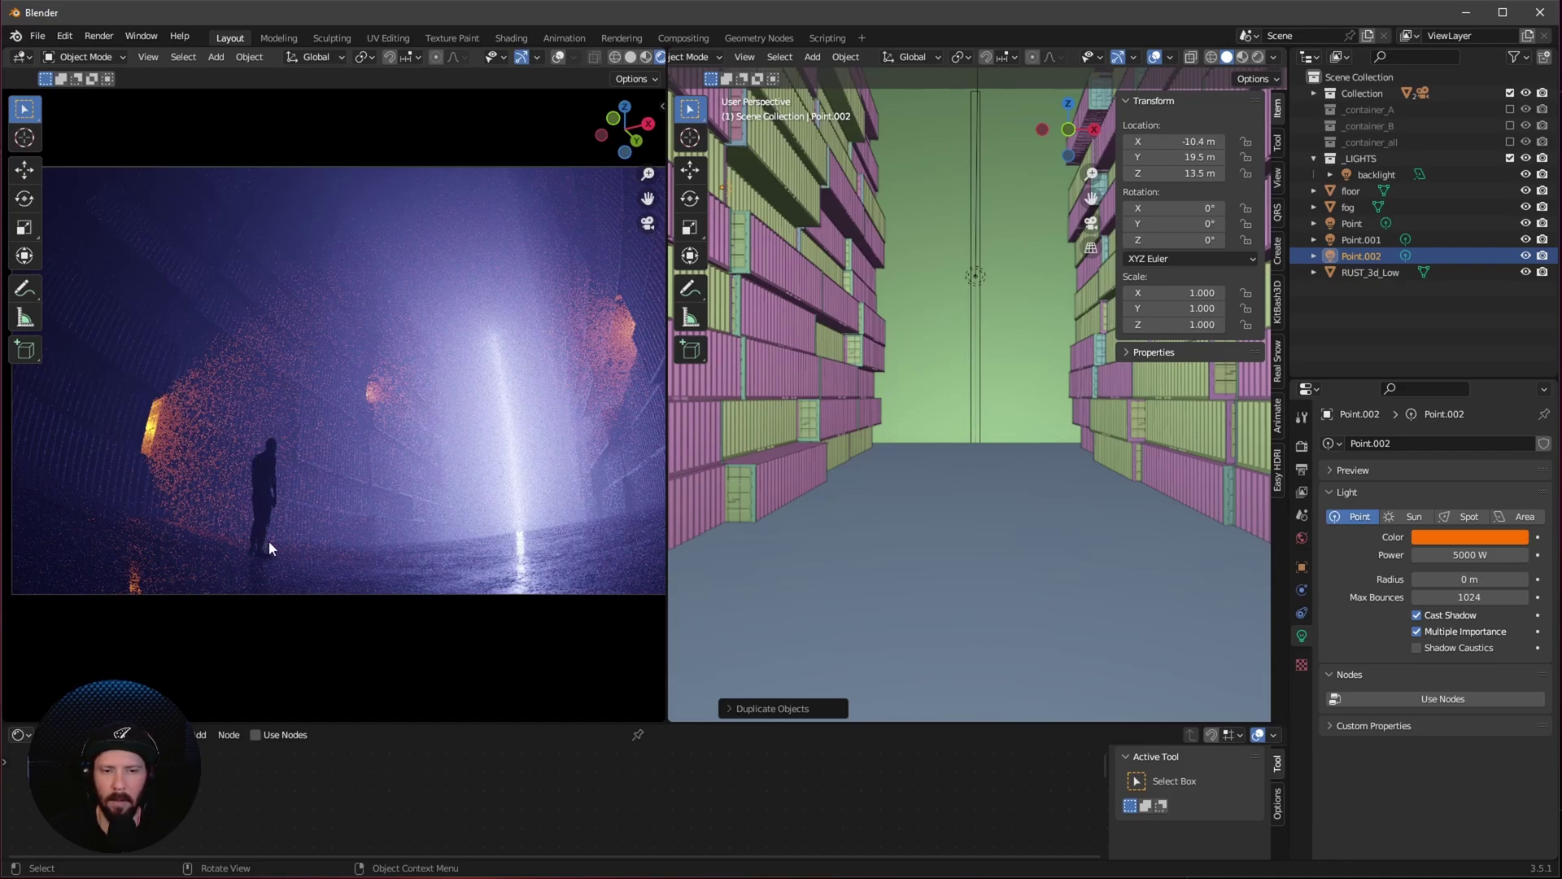
click(1301, 447)
scroll(1335, 532, down, 4)
click(1341, 630)
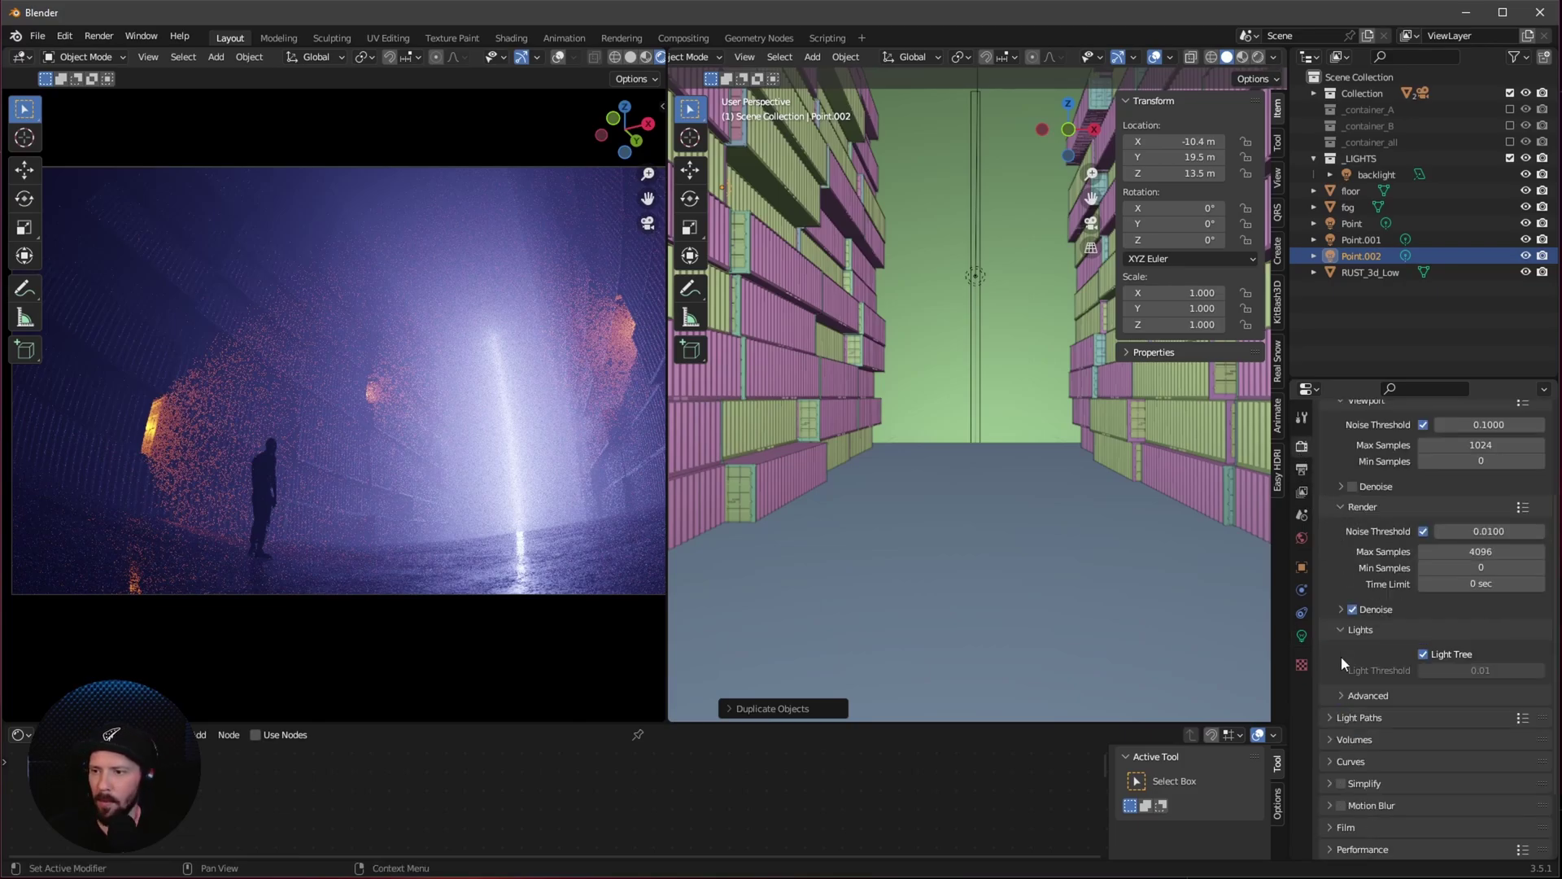
click(1423, 654)
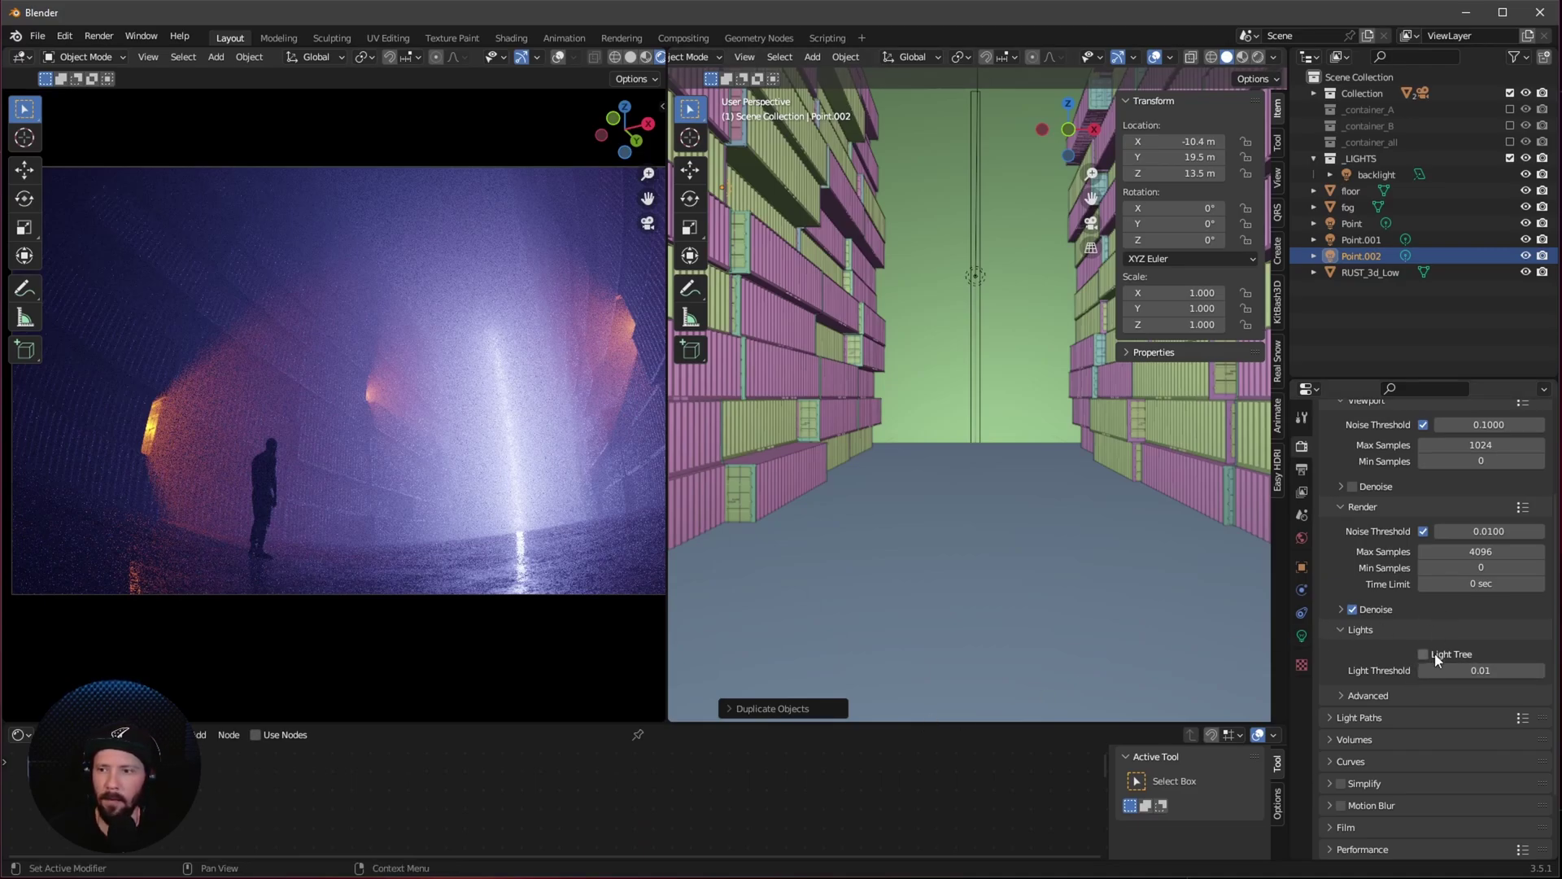
click(1340, 628)
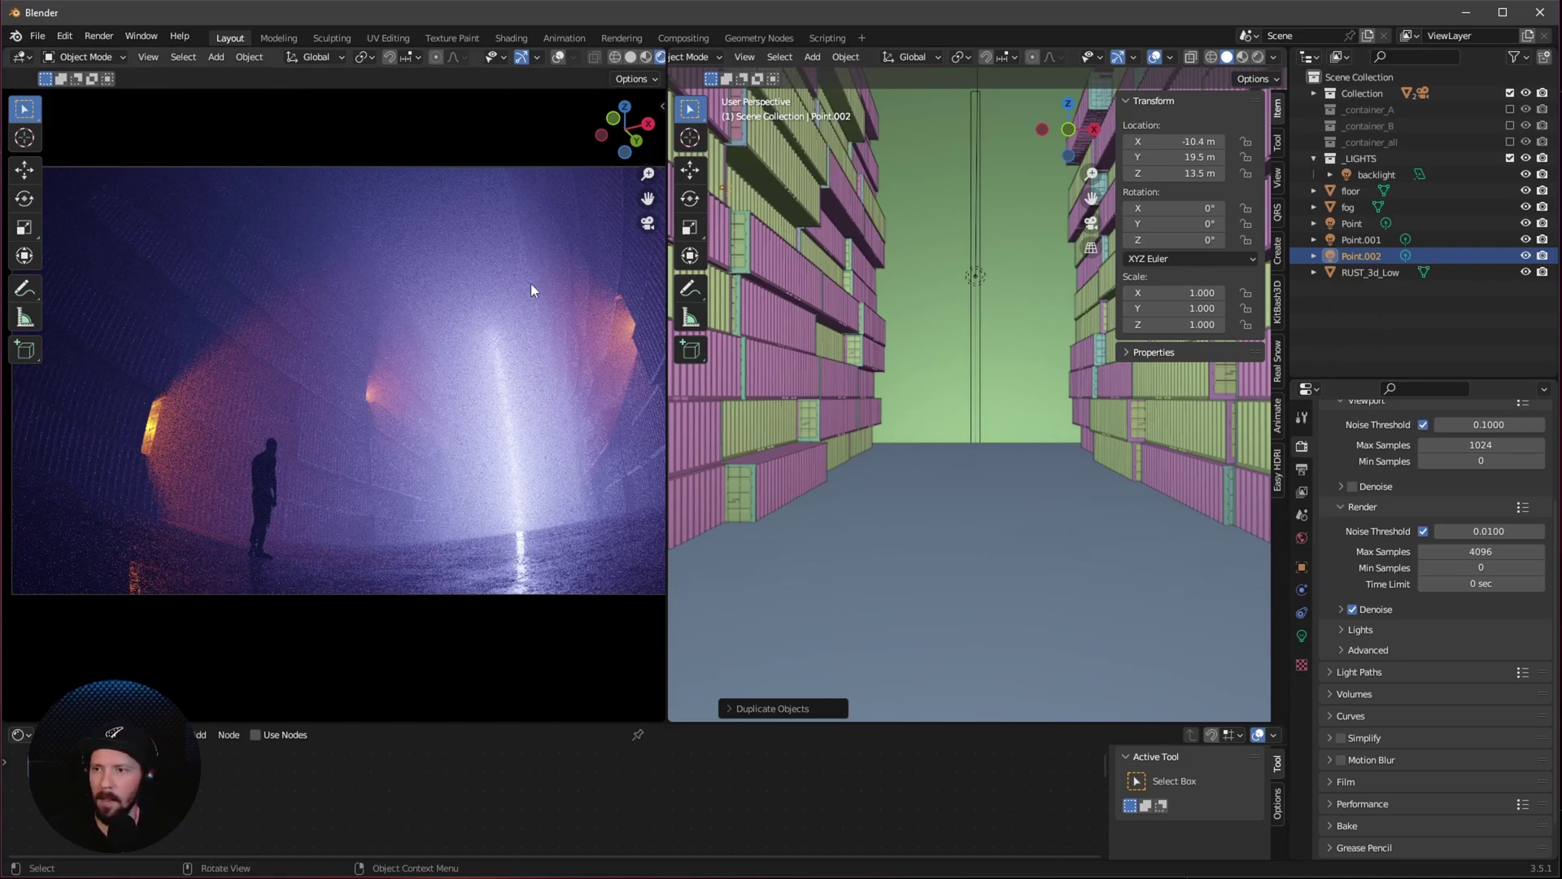
Step: Import the FBX model freepolygon (038).fbx.fbx from the Footage folder
click(37, 36)
mouse_move(108, 258)
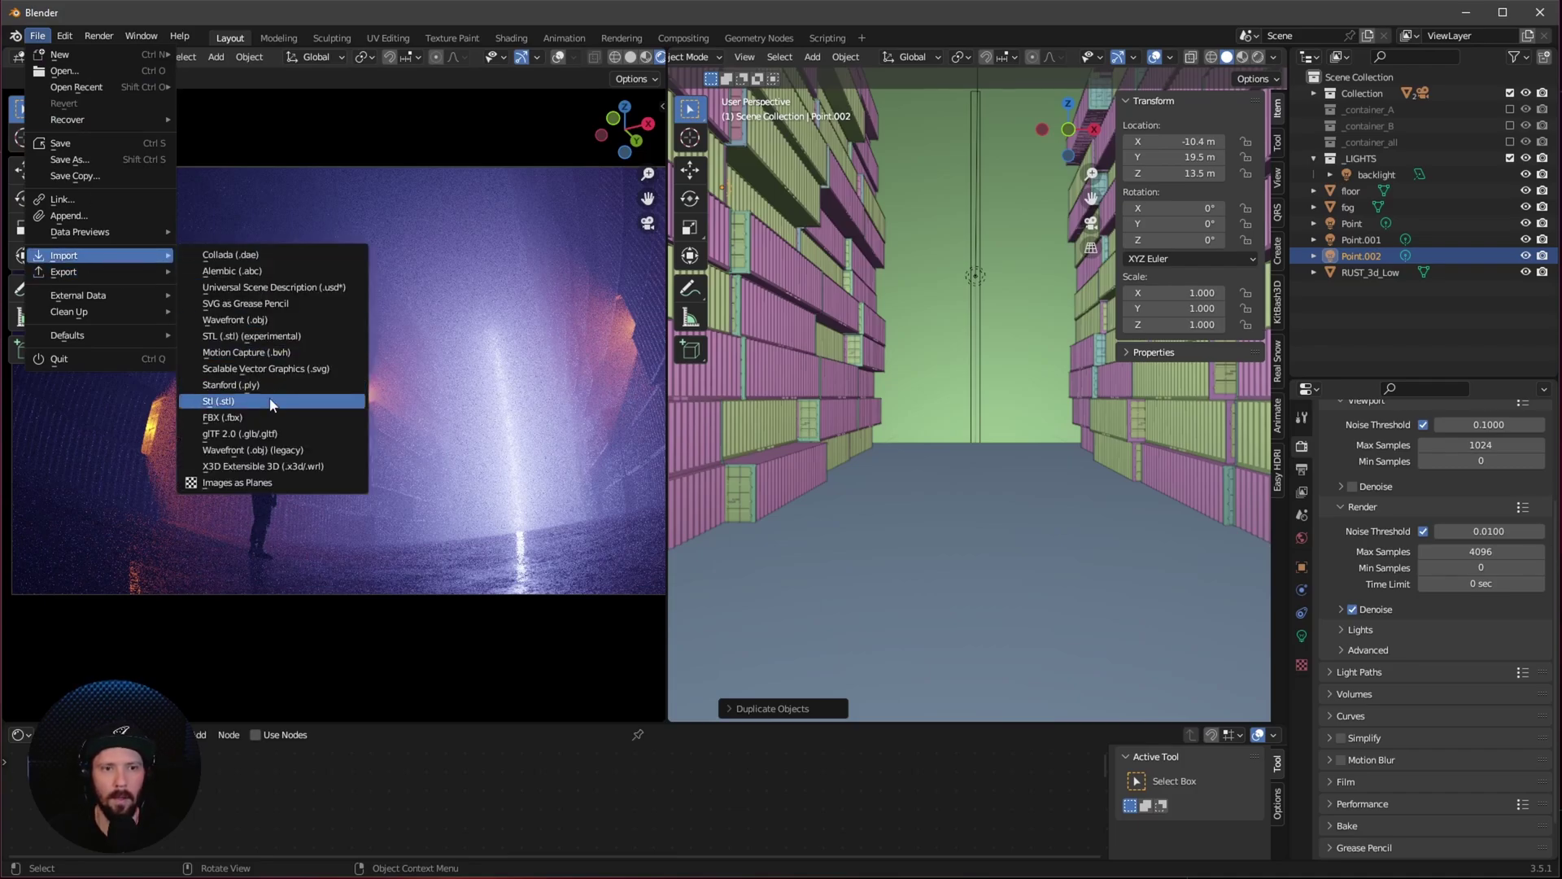
click(274, 421)
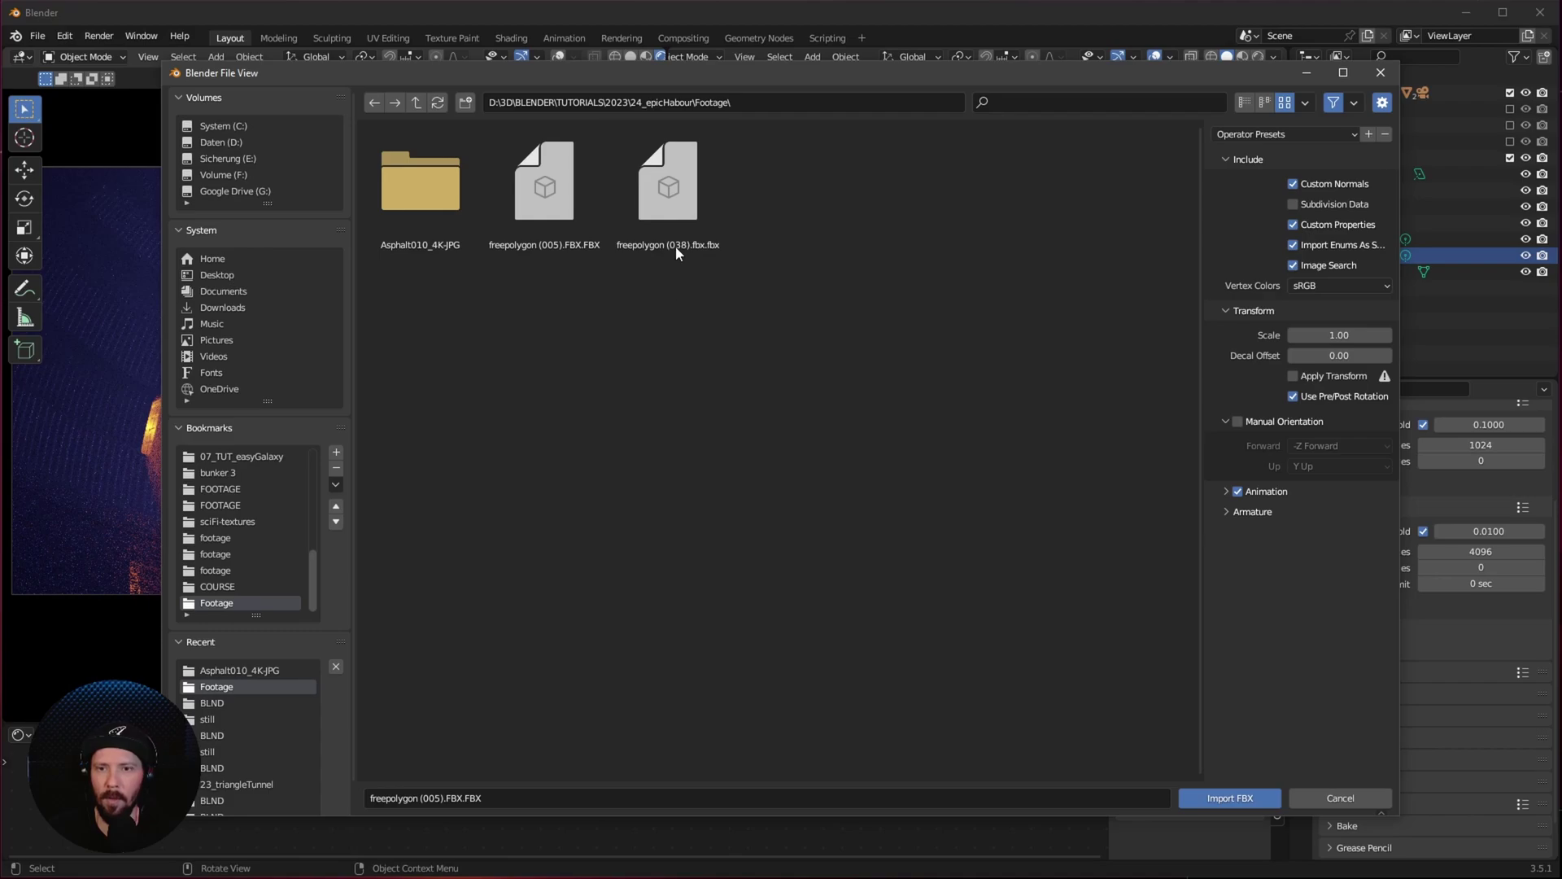
click(618, 183)
click(1228, 798)
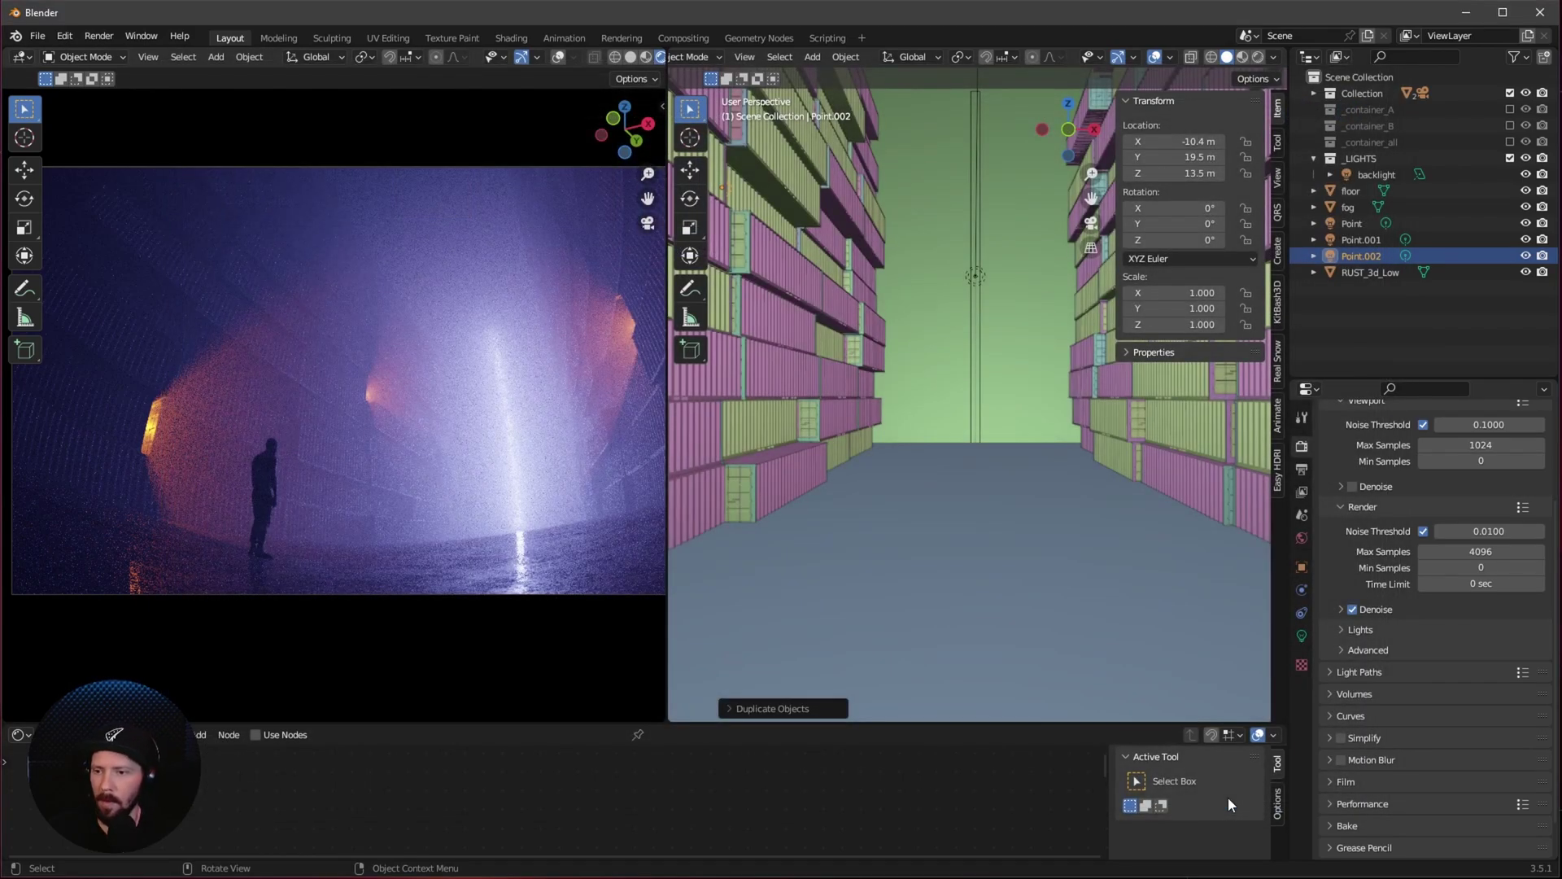
Step: Select the imported crane and move its geometry to its origin
middle_drag(1021, 406, 939, 456)
ctrl+alt+drag(939, 457, 944, 492)
click(732, 326)
middle_drag(1021, 435, 896, 485)
click(845, 56)
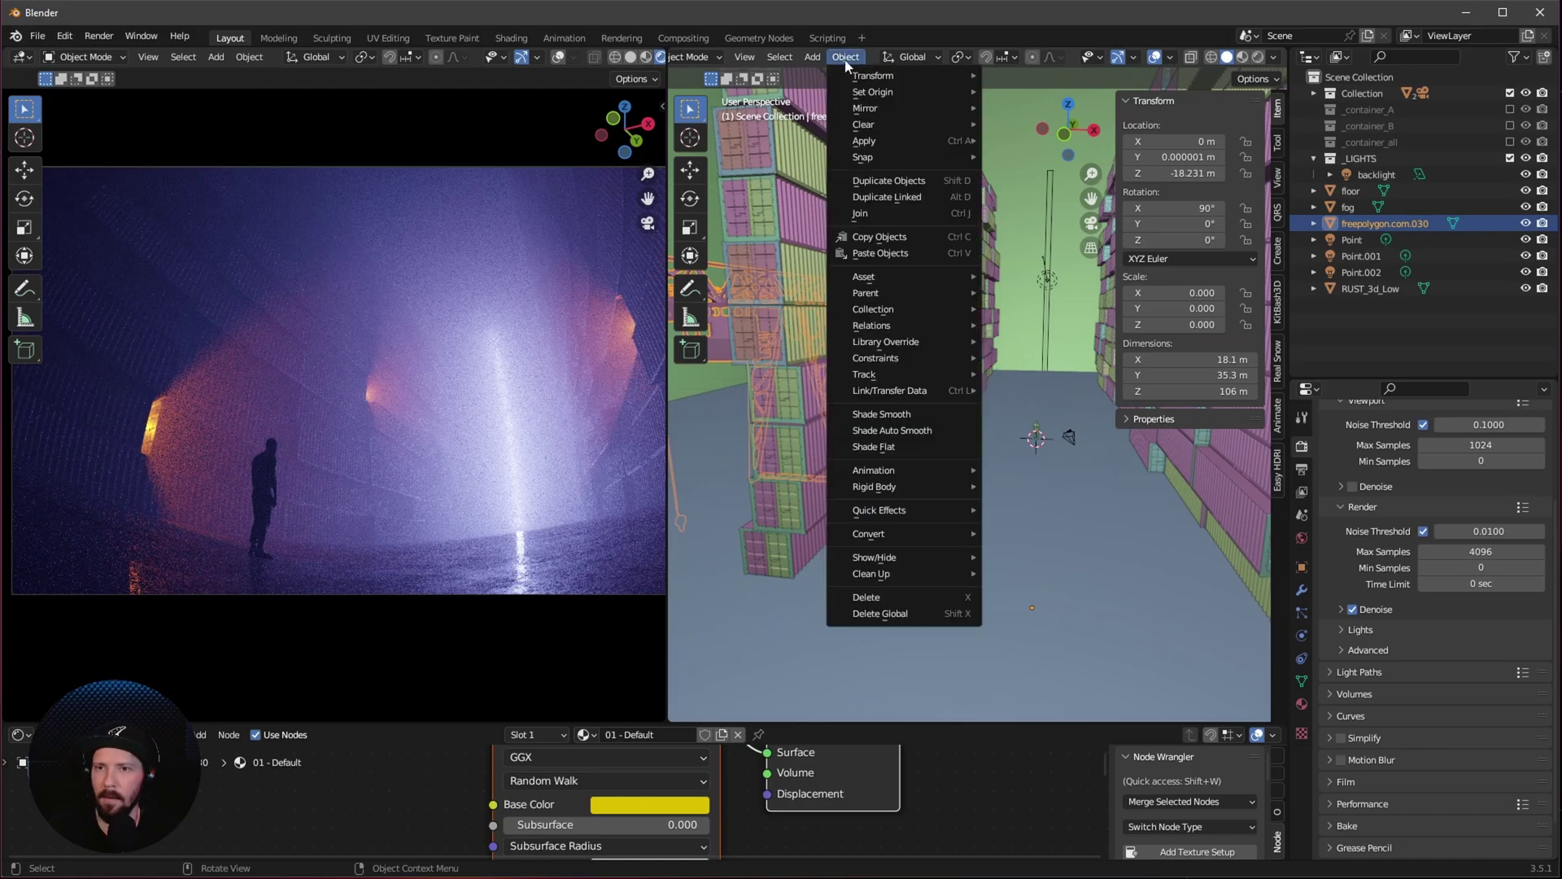
mouse_move(874, 91)
click(1038, 96)
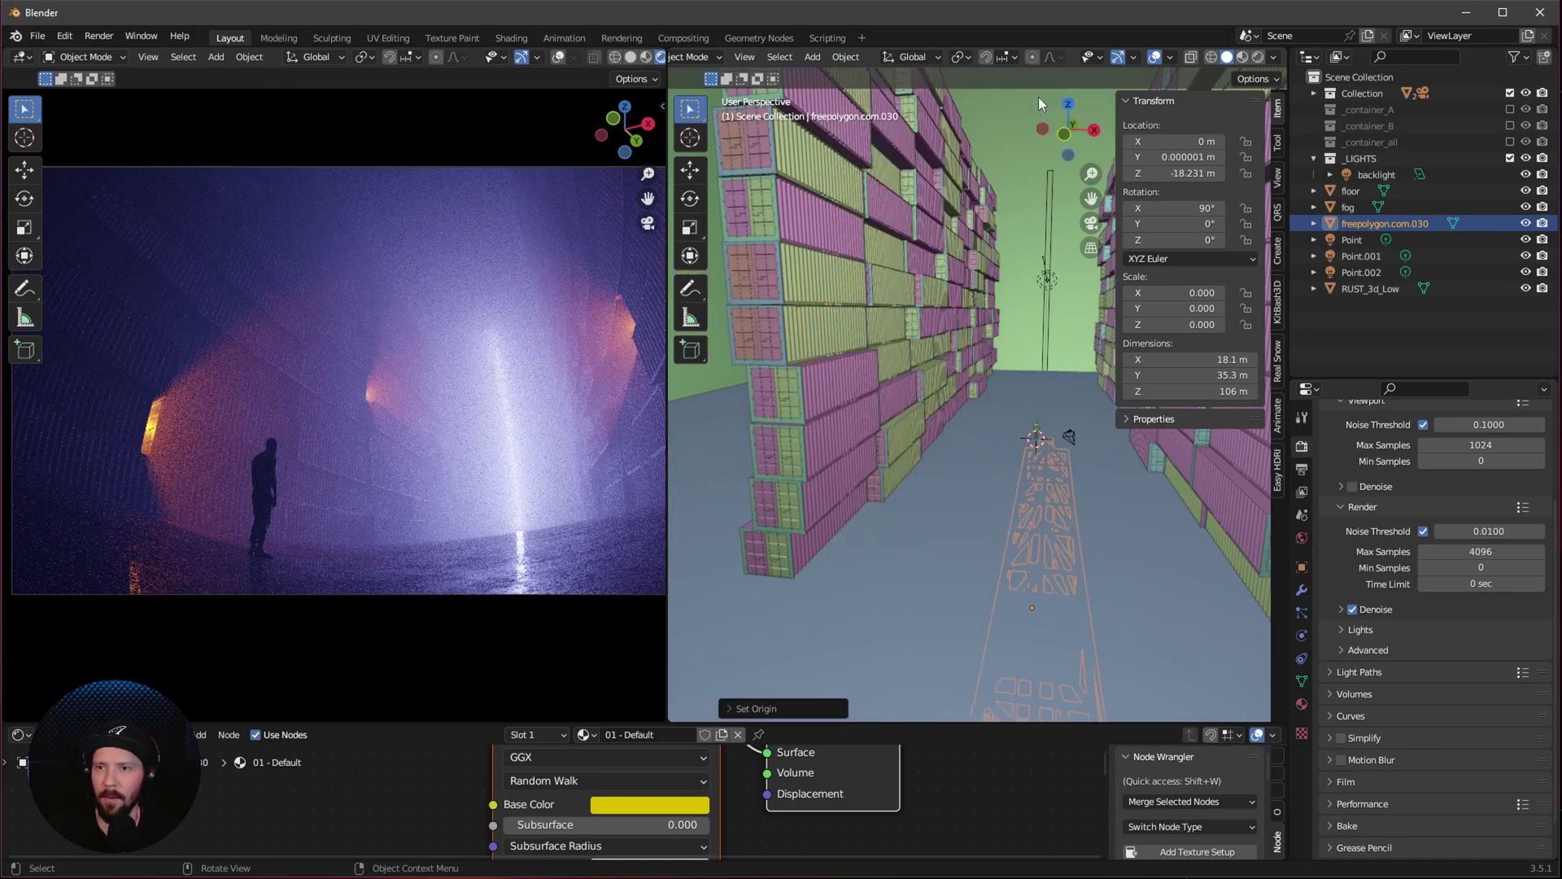
Step: Enter Edit Mode on the crane and raise its whole mesh in the right orthographic view, up to the container walls
alt+drag(988, 324, 954, 475)
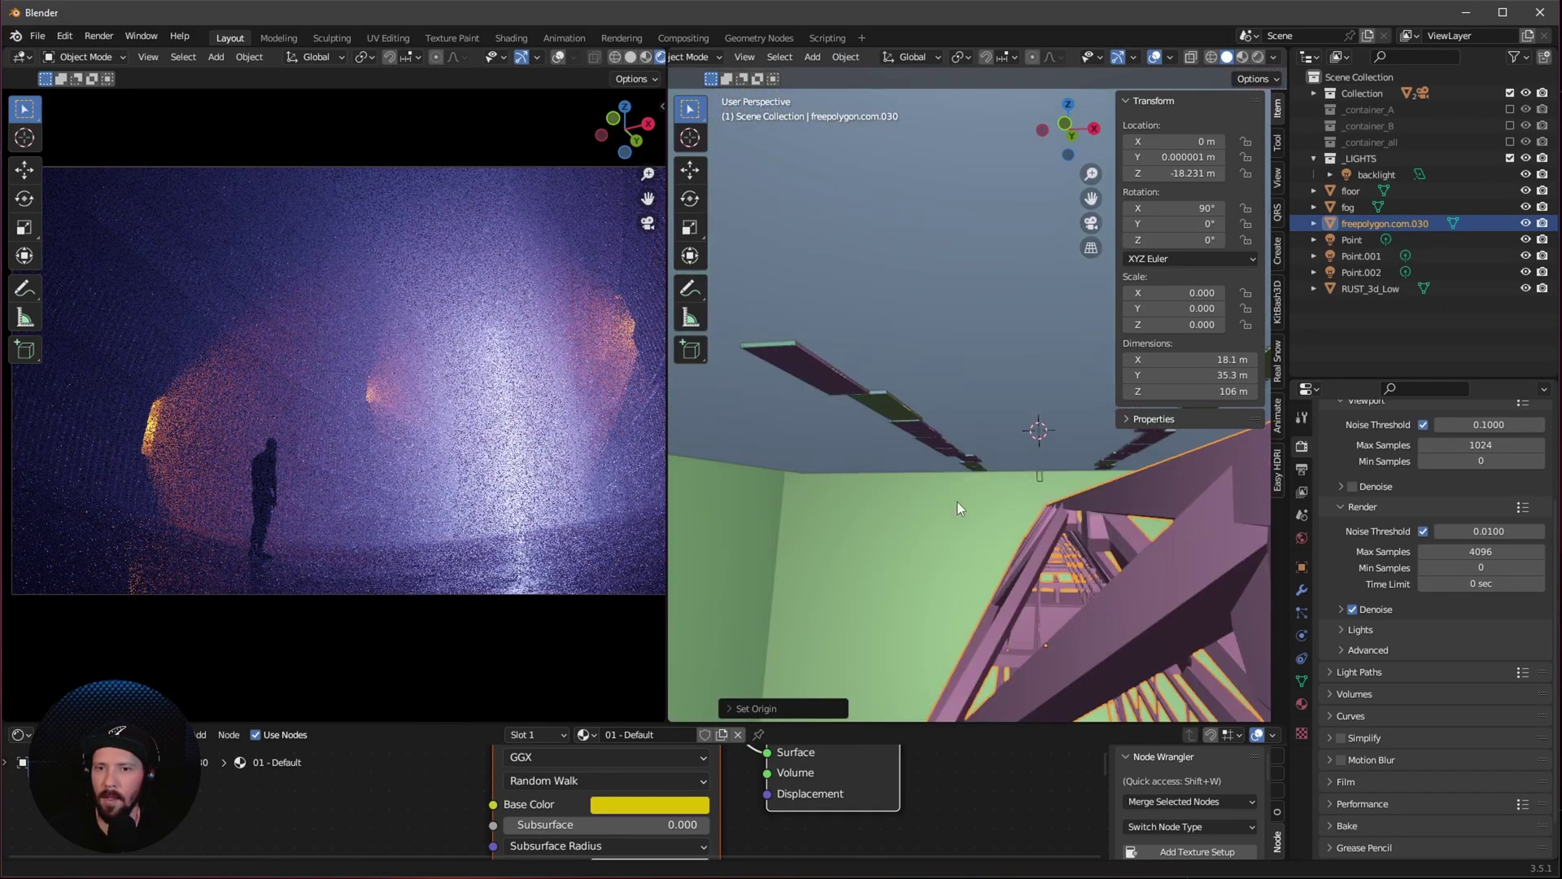
ctrl+middle_drag(957, 502, 990, 486)
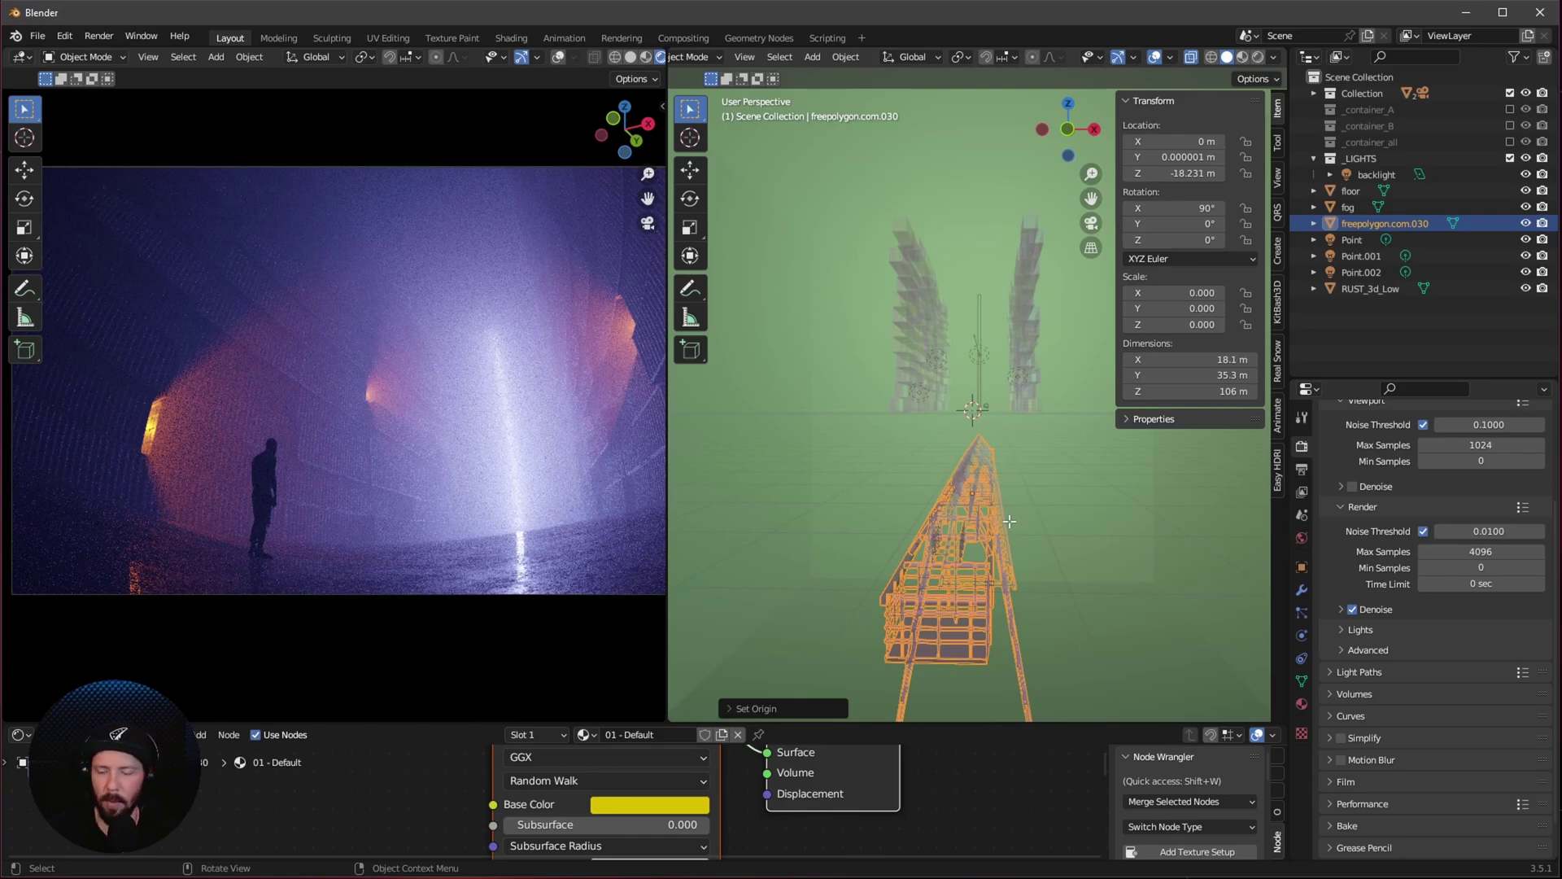
key(Tab)
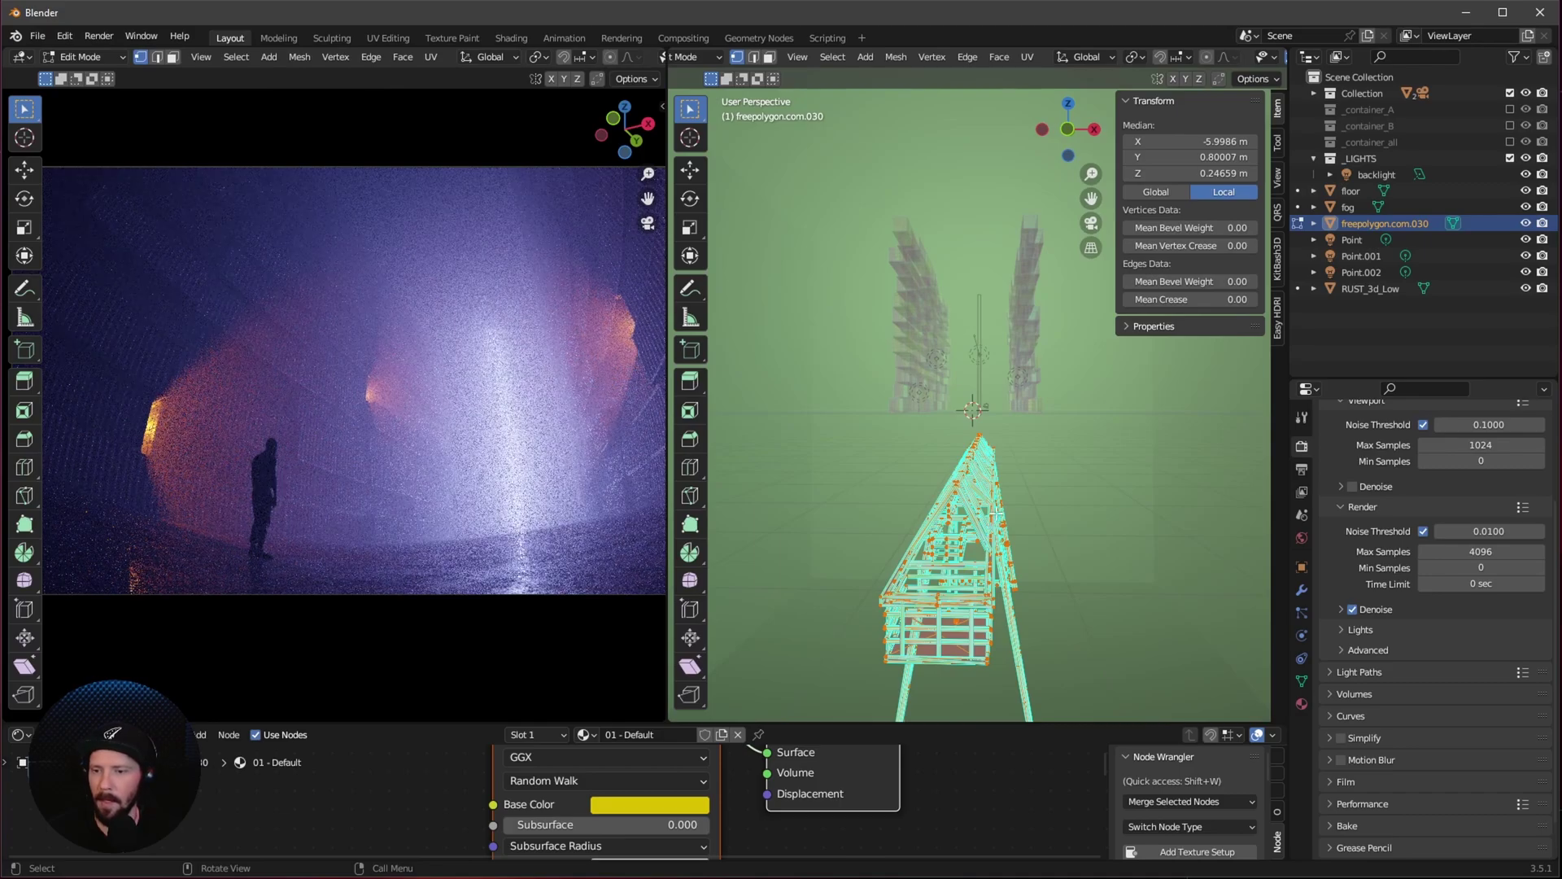
key(KP_3)
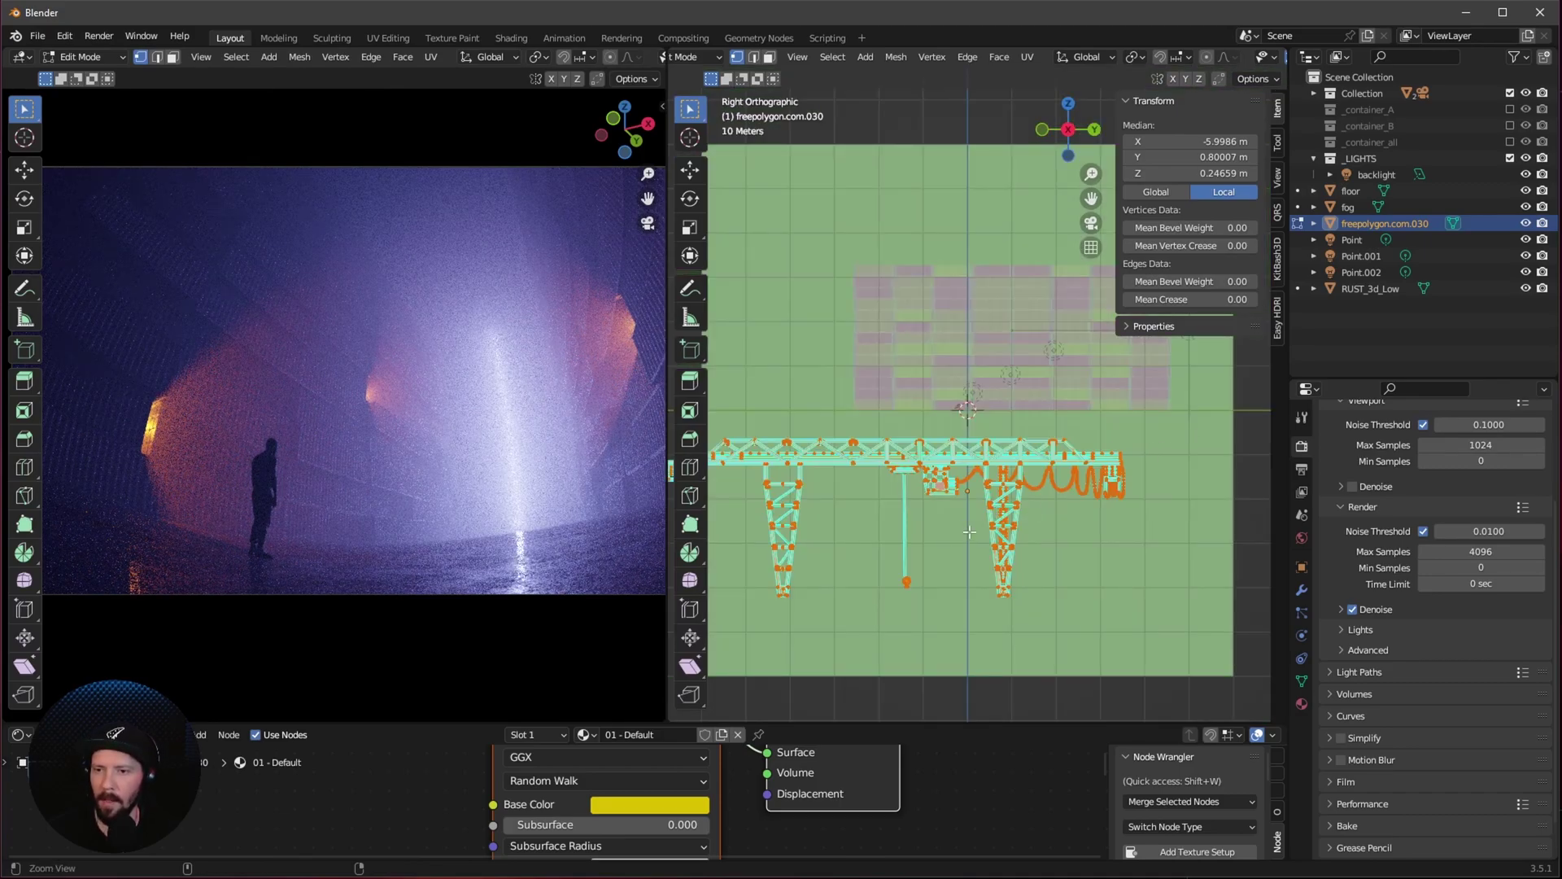
shift+middle_drag(975, 458, 1039, 431)
scroll(1038, 431, up, 2)
scroll(1039, 431, down, 2)
scroll(1013, 487, up, 2)
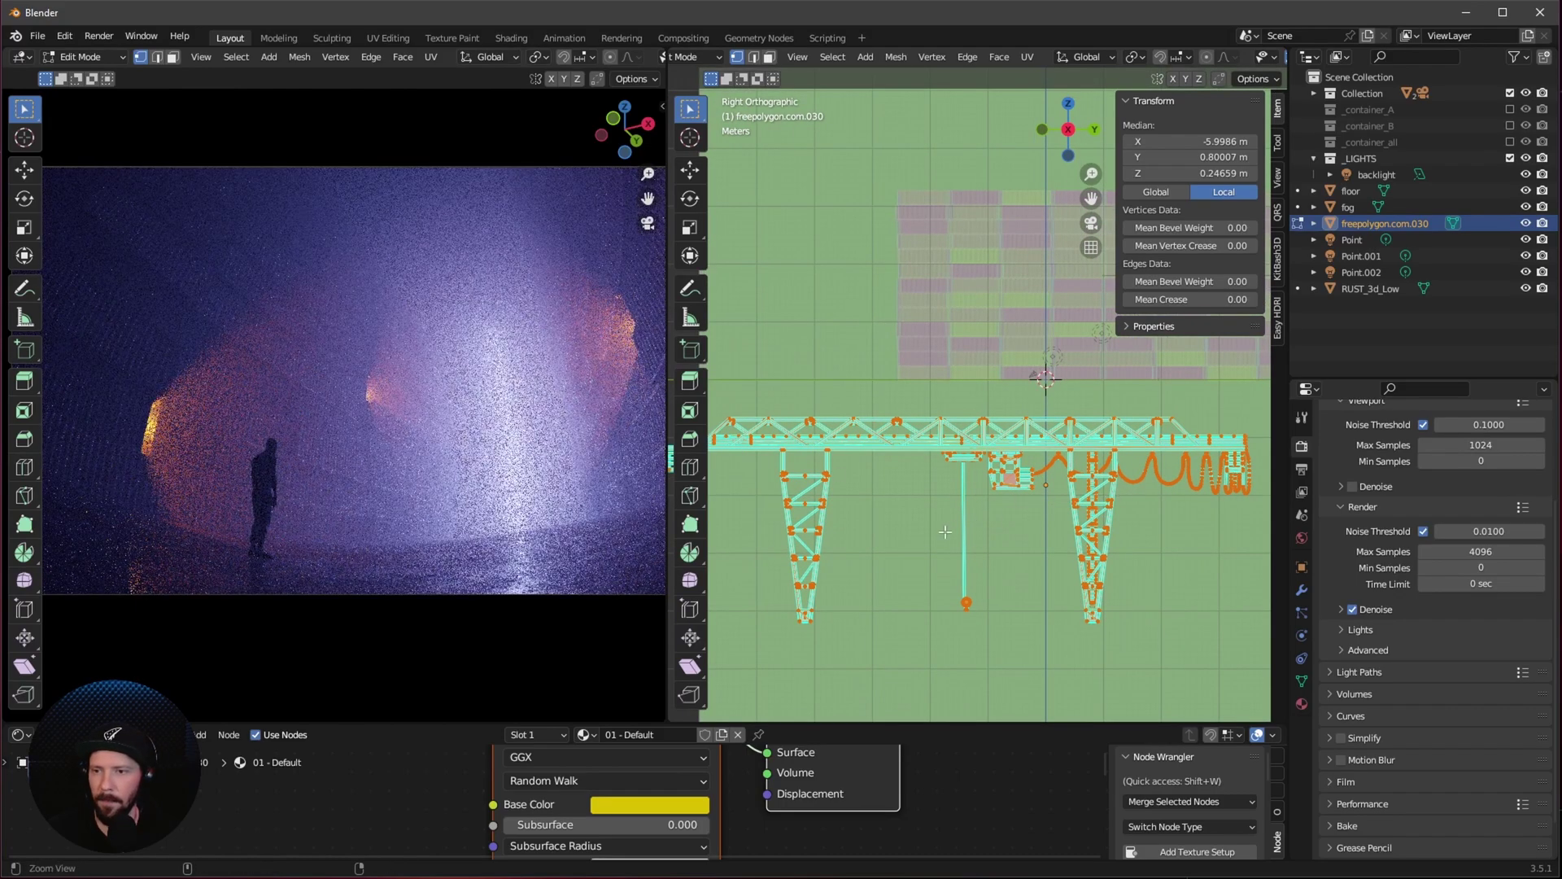
scroll(980, 395, up, 5)
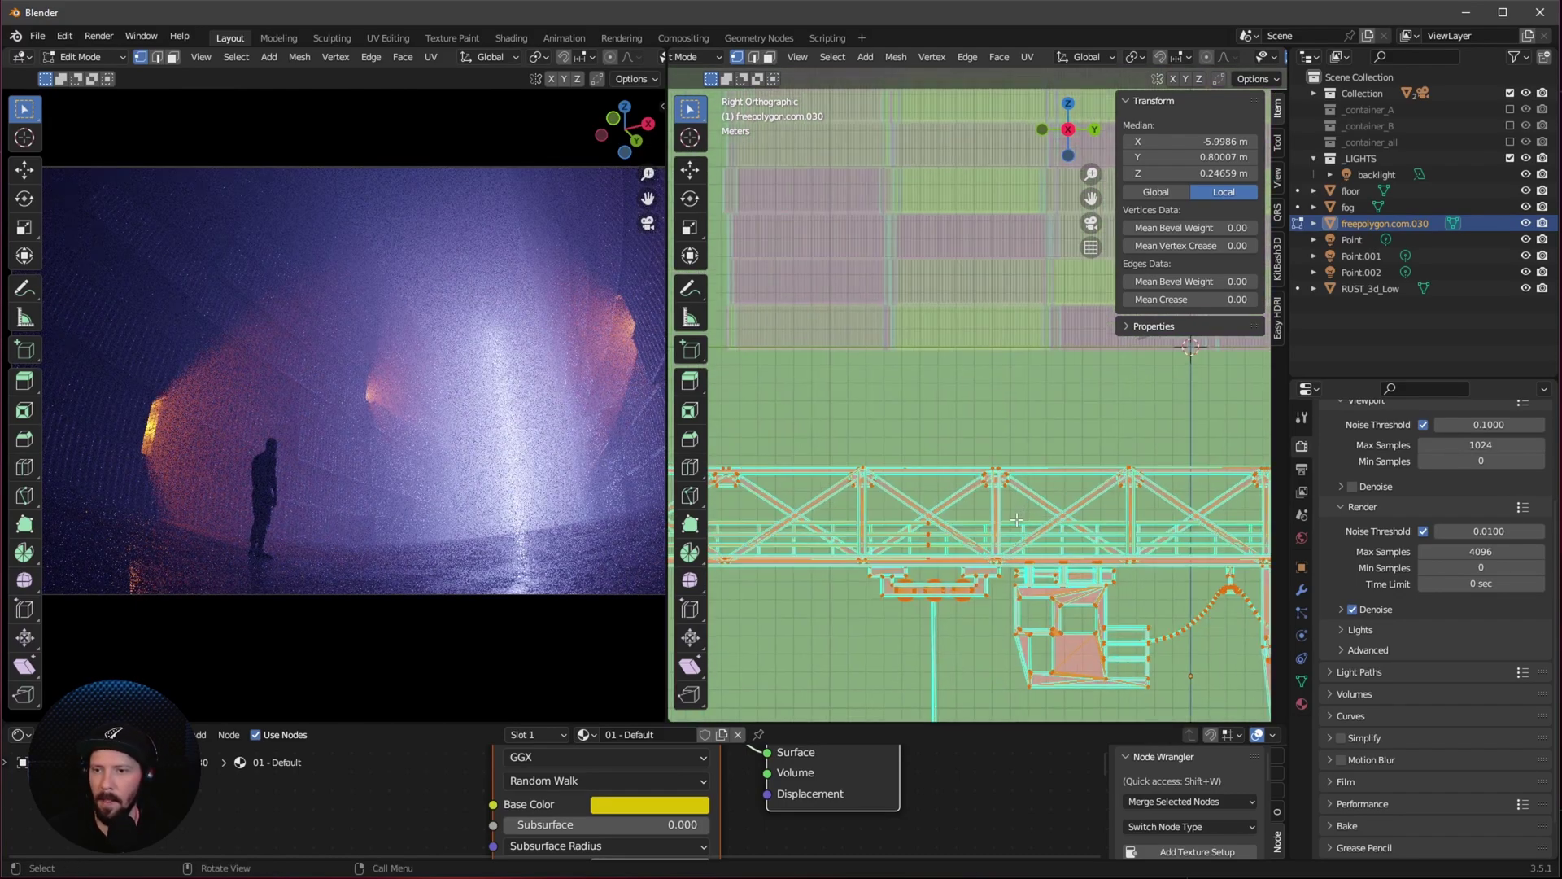
key(g)
click(990, 432)
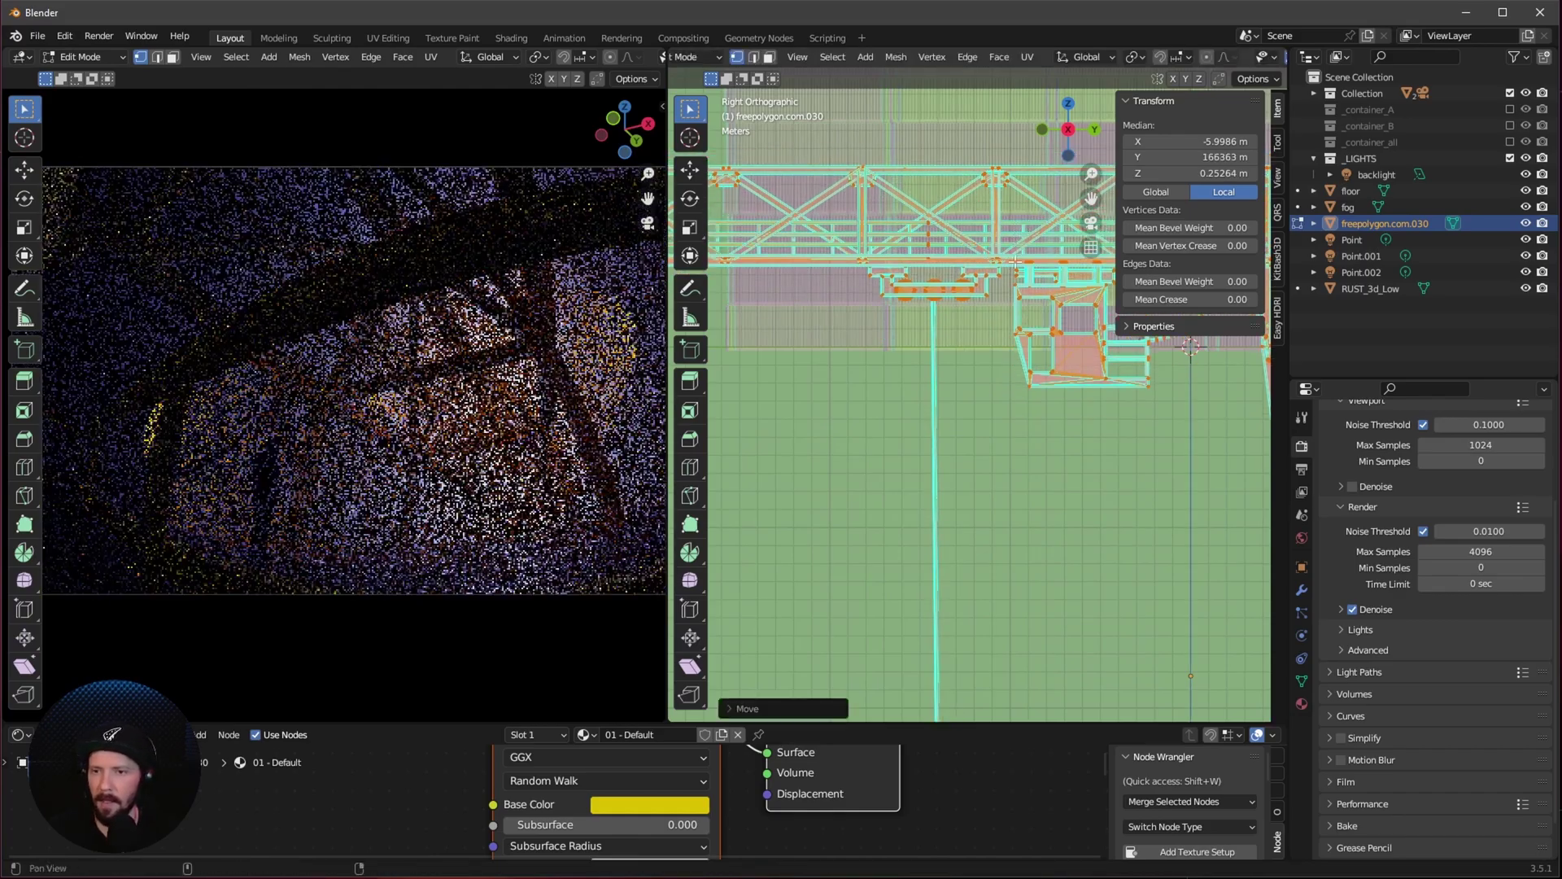
Step: Raise the crane mesh further along Z until the feet of its legs stand at floor level
shift+middle_drag(990, 432, 945, 490)
key(g)
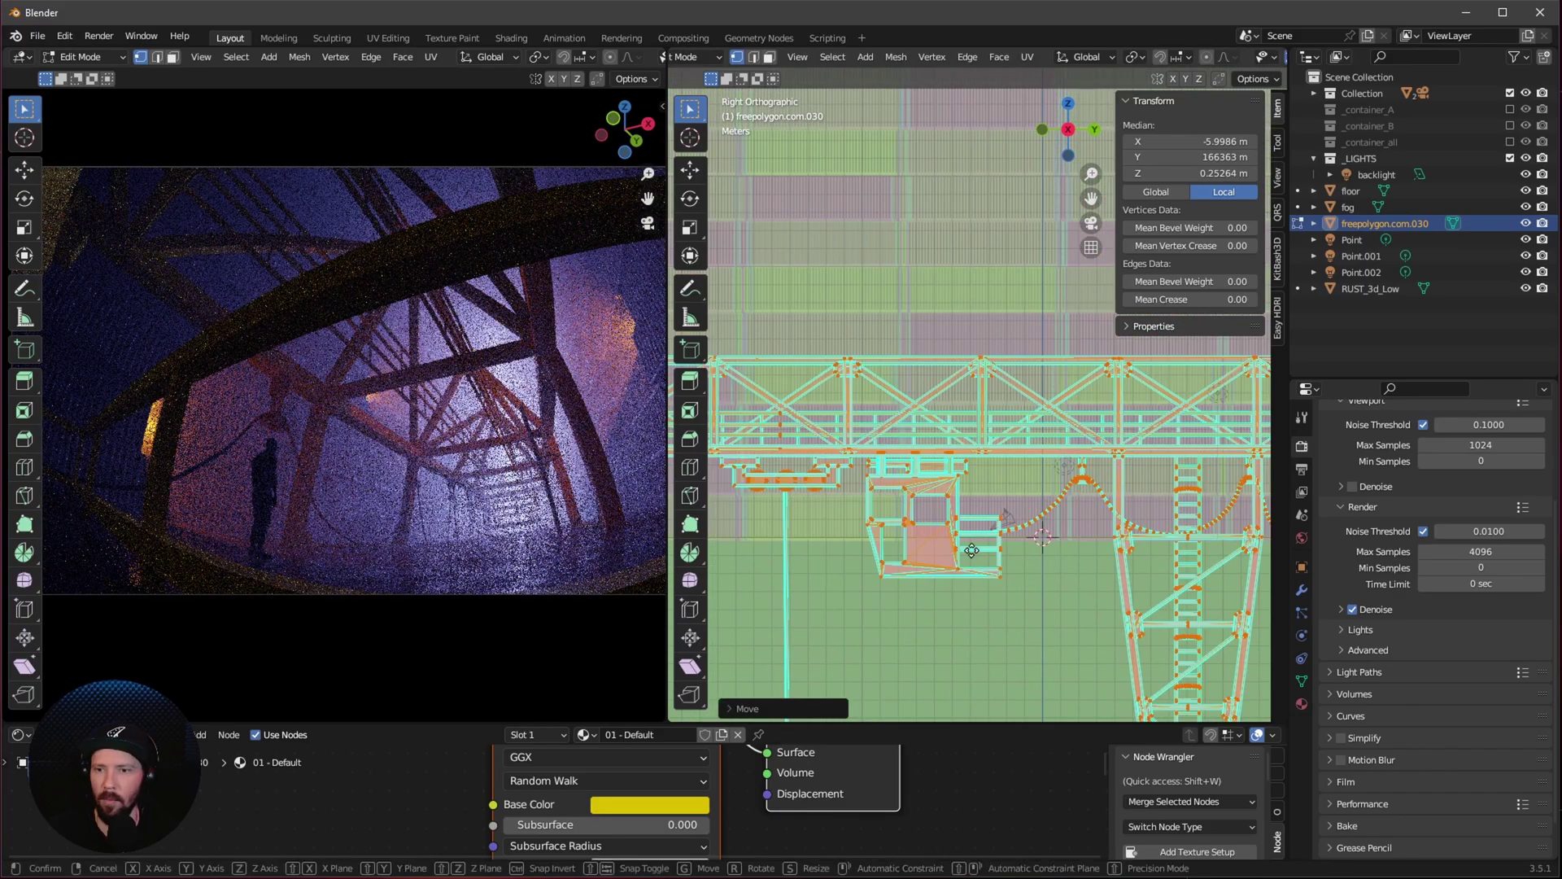
key(z)
click(1009, 306)
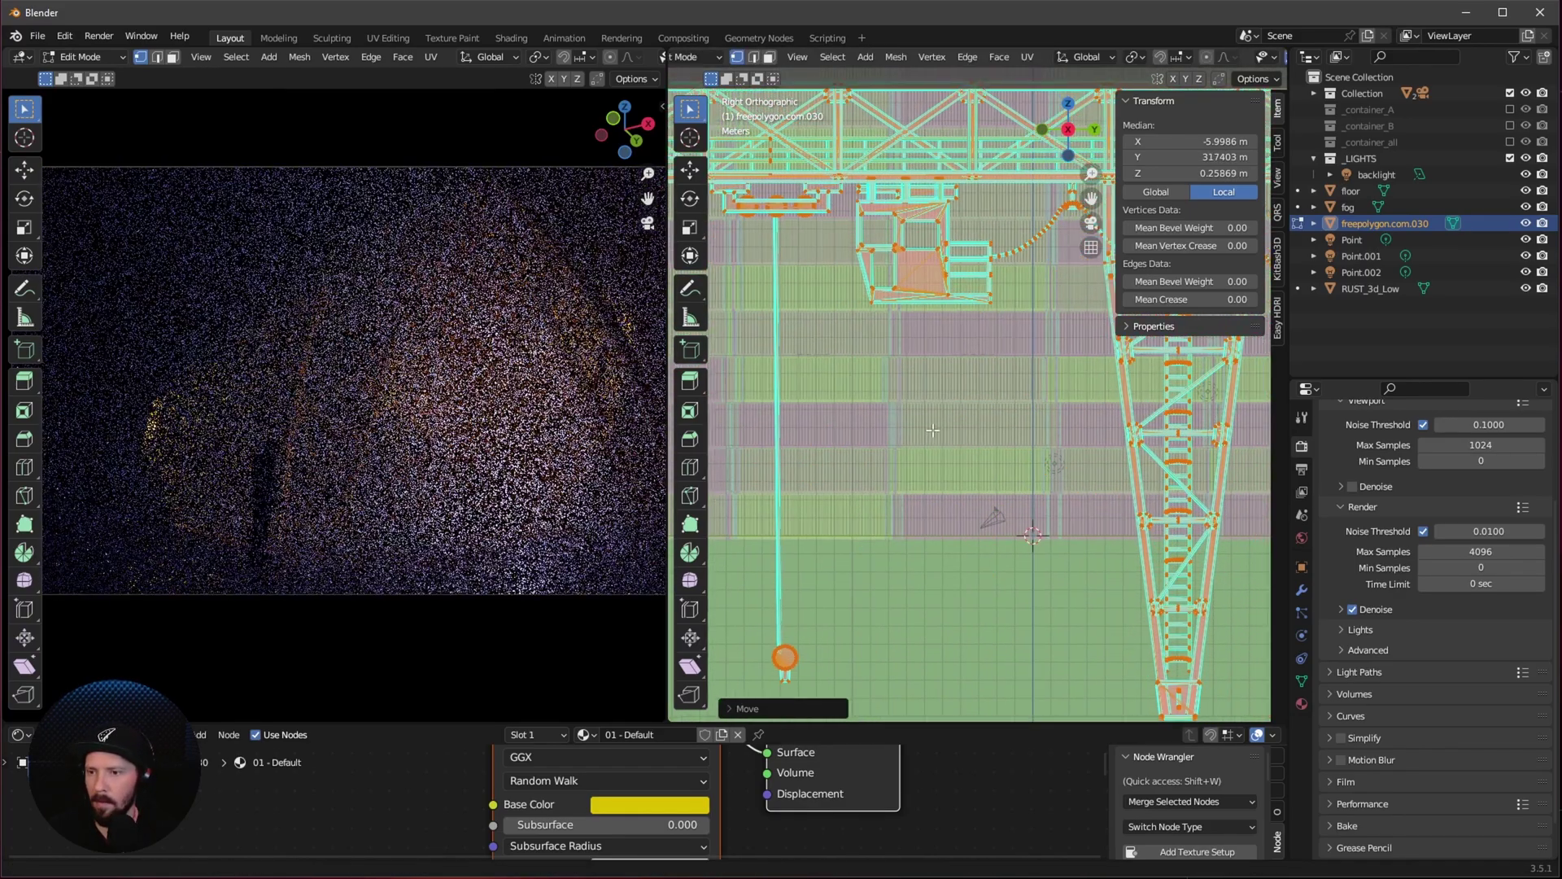
shift+middle_drag(931, 428, 793, 348)
key(g)
key(z)
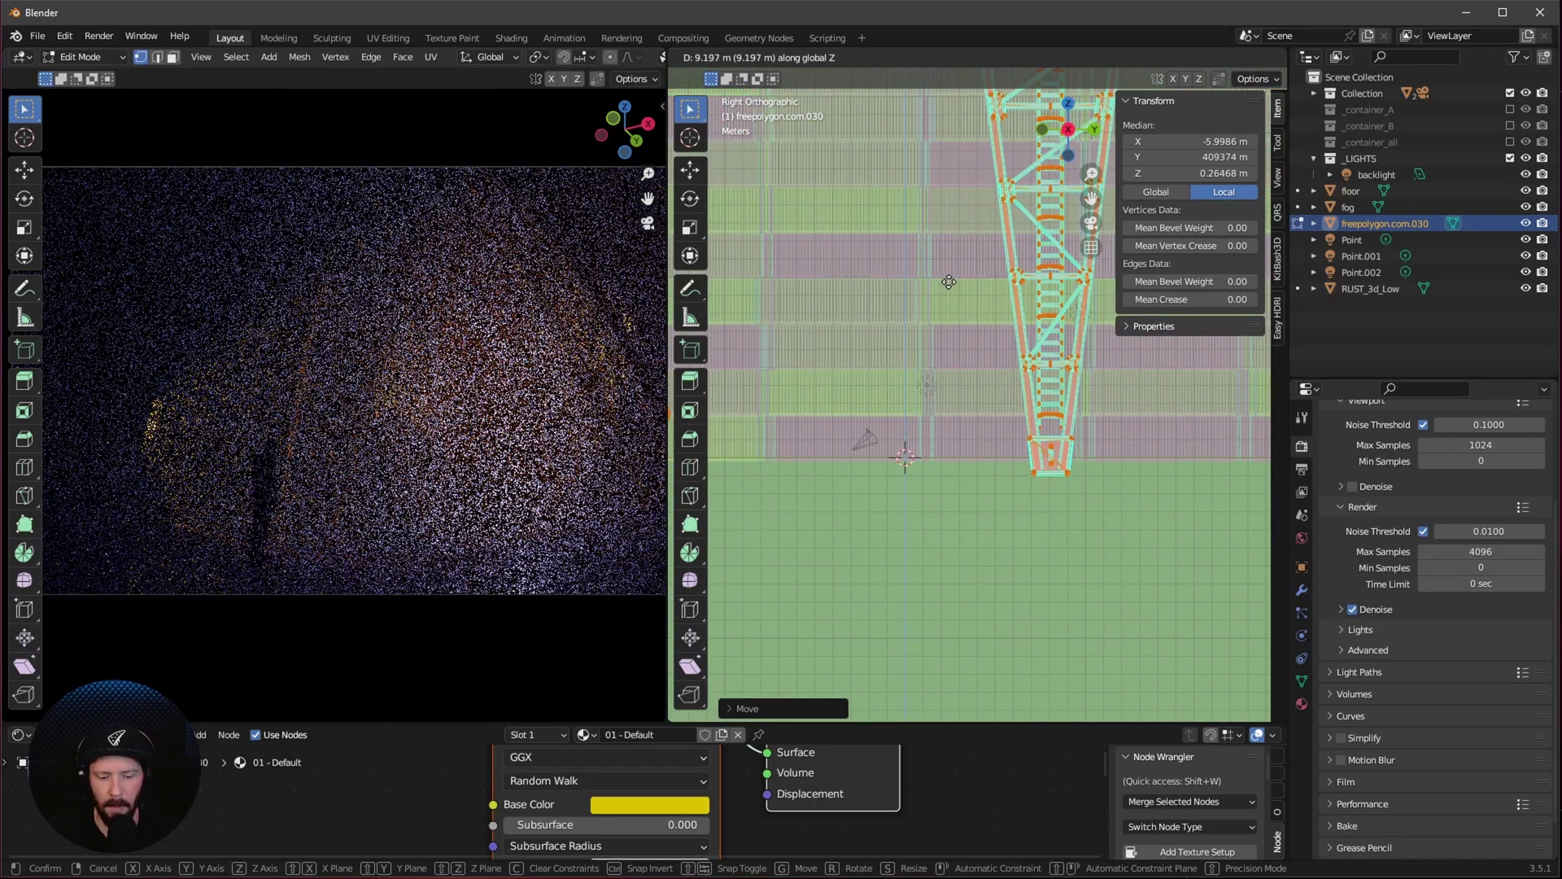
click(1093, 446)
ctrl+middle_drag(1093, 446, 1015, 445)
key(g)
key(z)
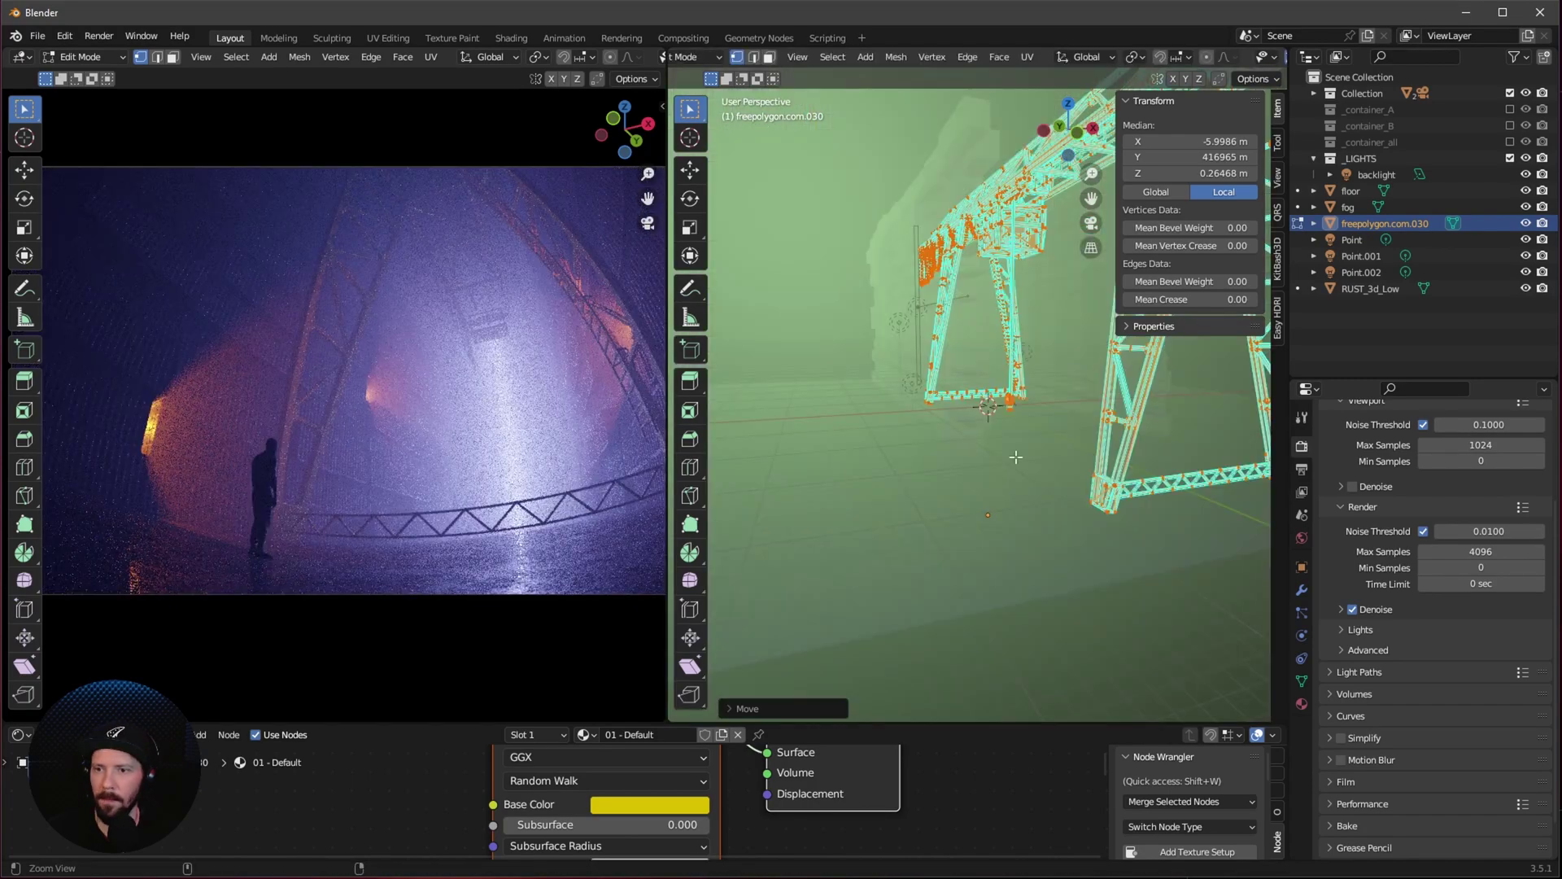
Step: In the top view, move the crane mesh about 18 m along Y between the two container walls
key(KP_7)
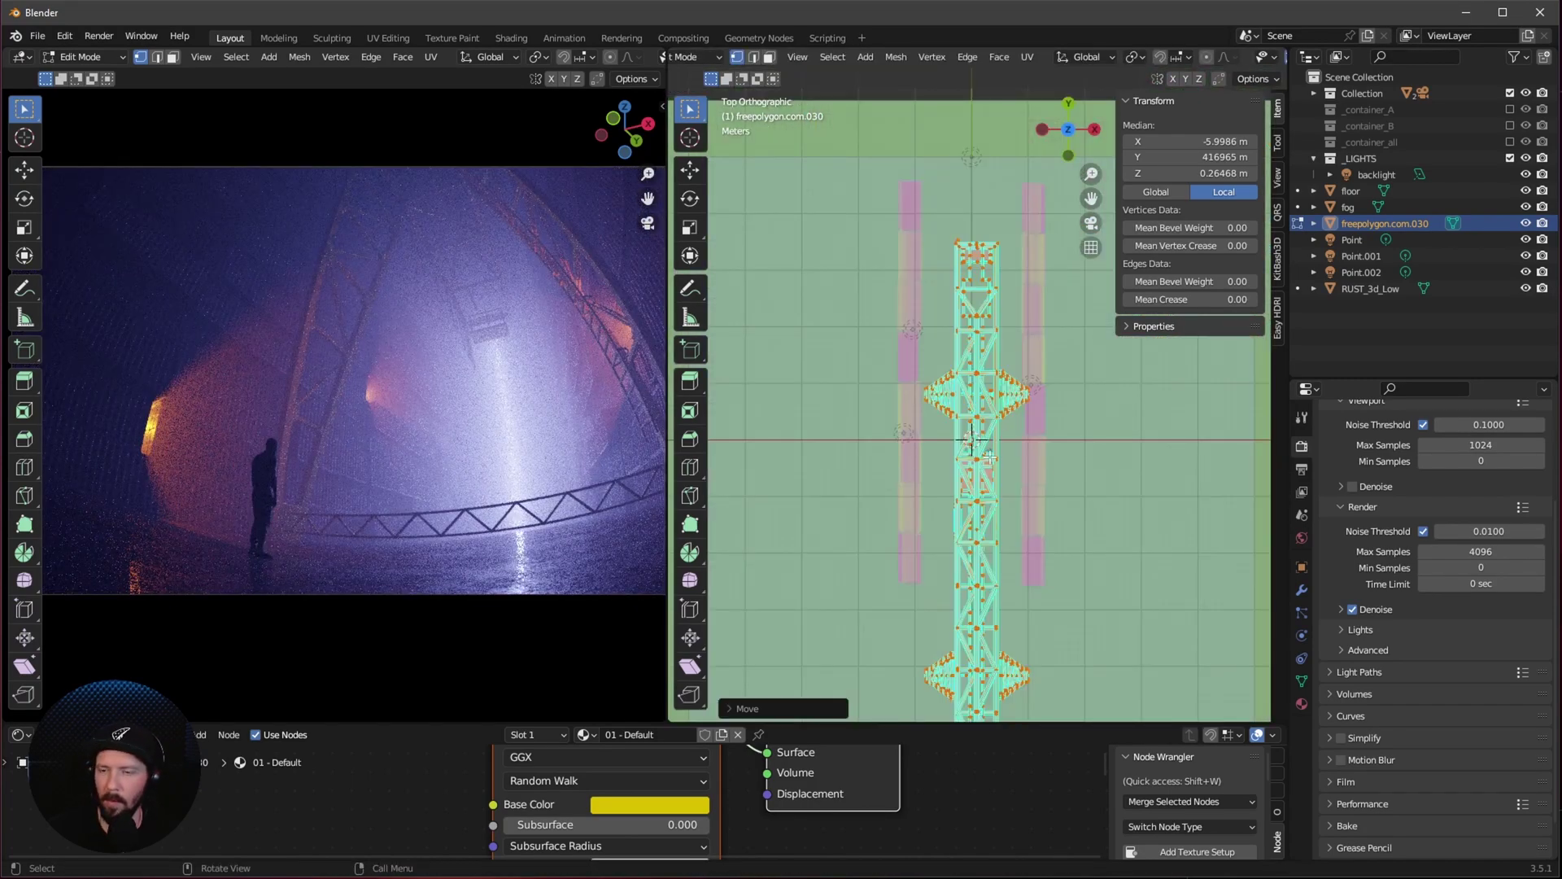
key(g)
key(y)
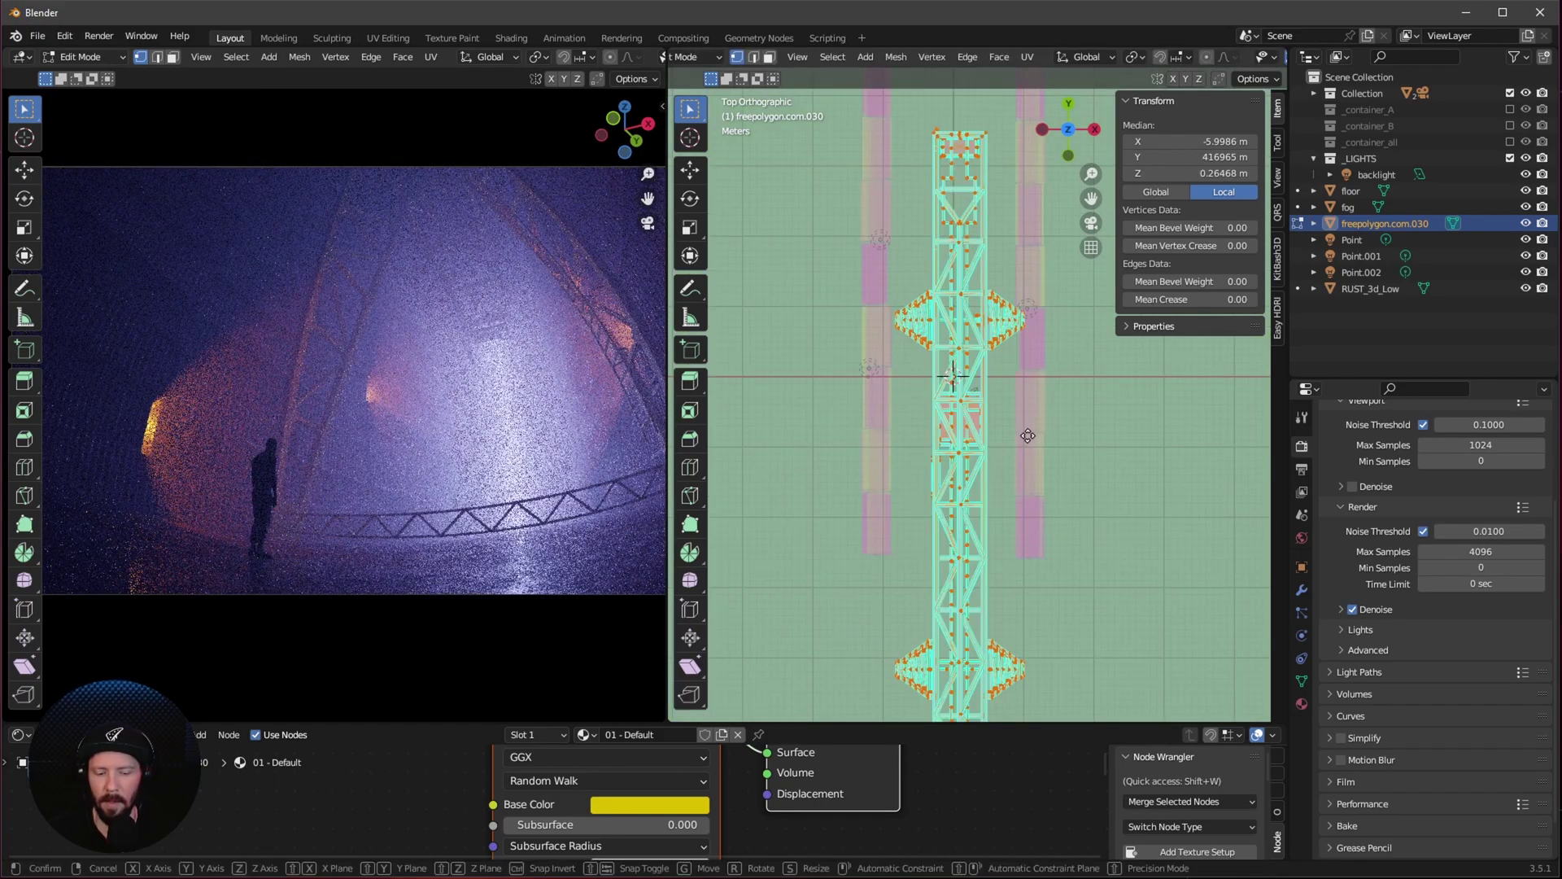
key(shift+d)
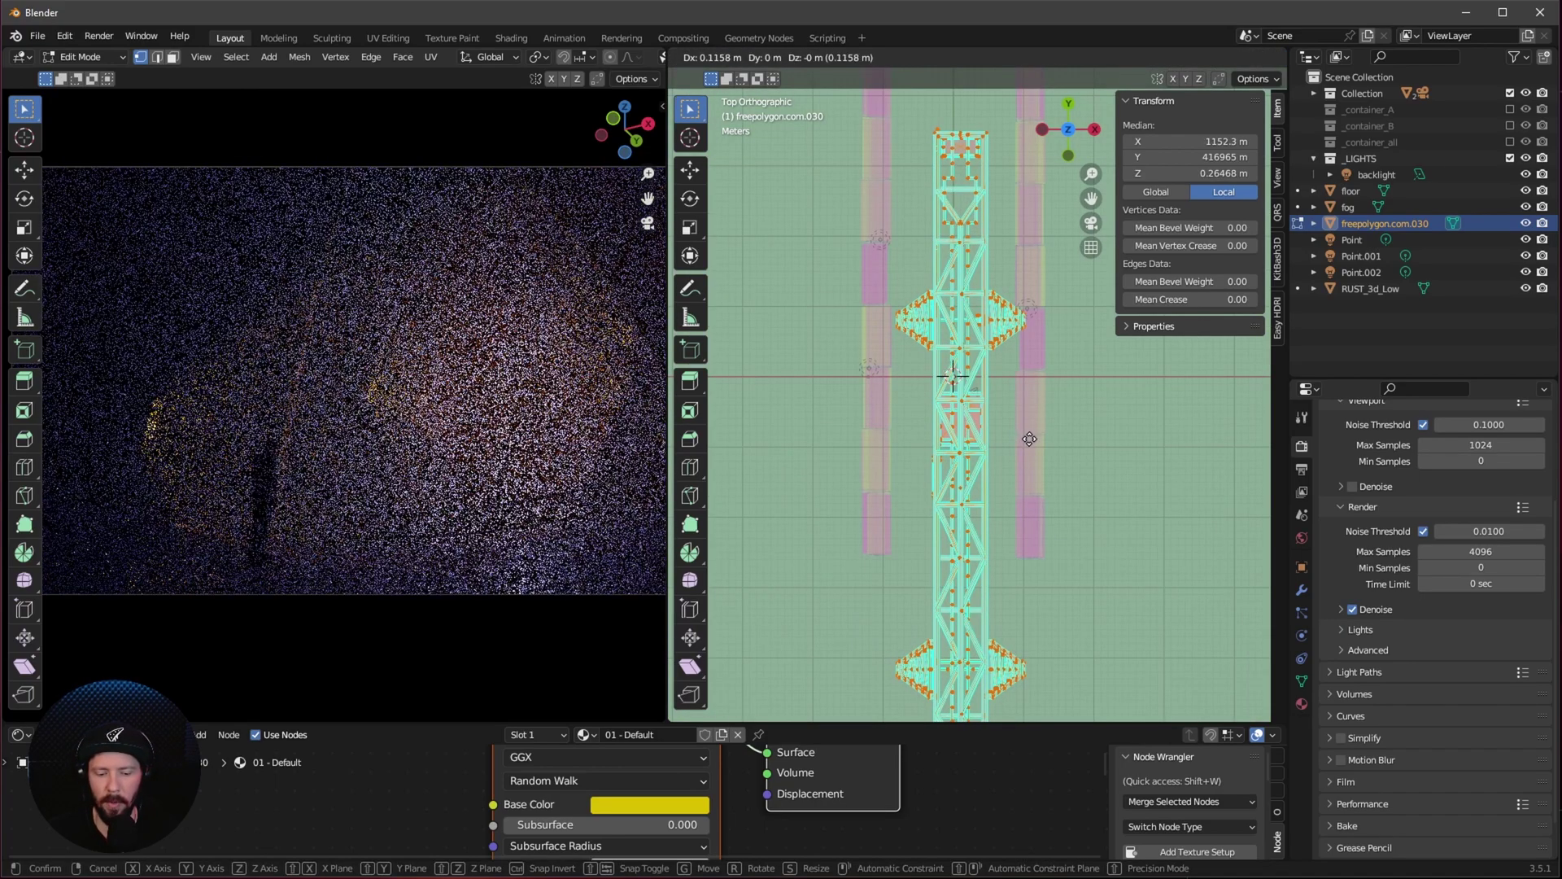
key(y)
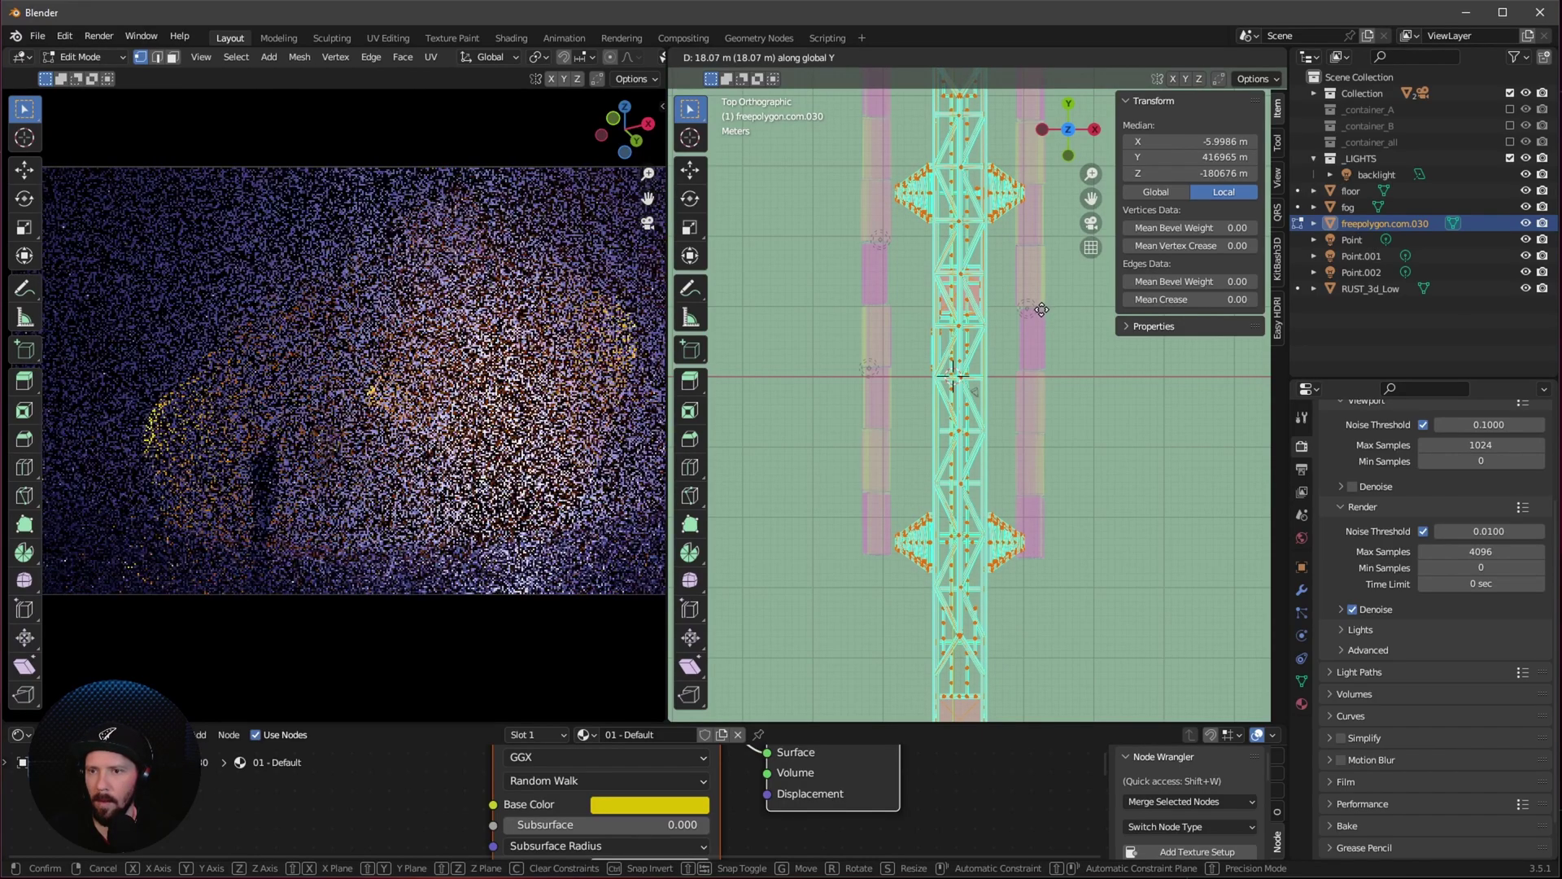
click(1041, 309)
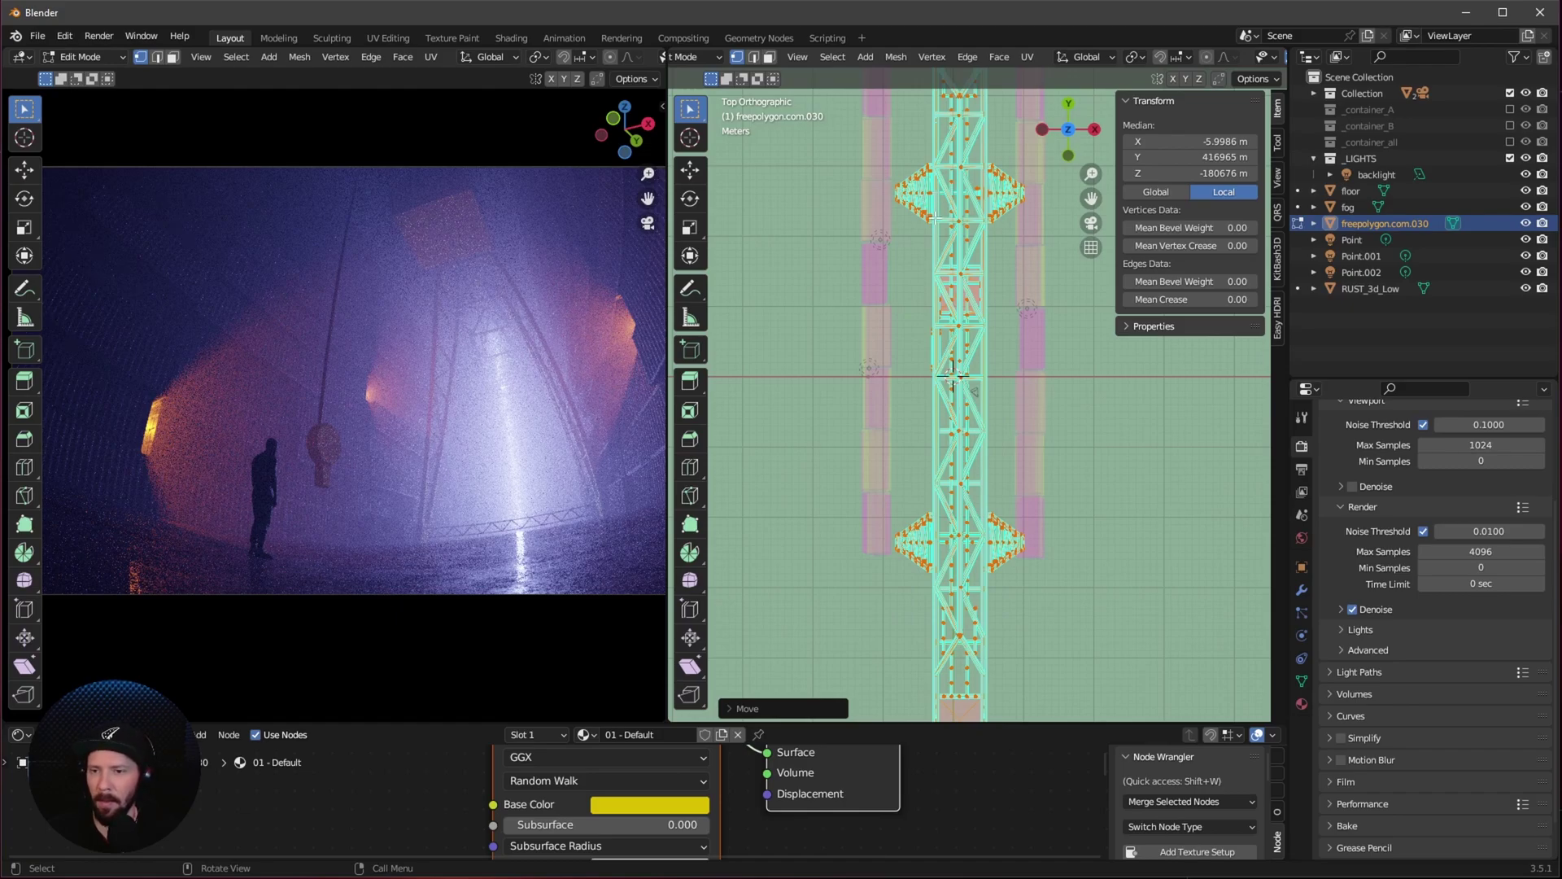
Step: Fine-tune the crane mesh's position along Y by about 0.1 m and return to Object Mode
key(g)
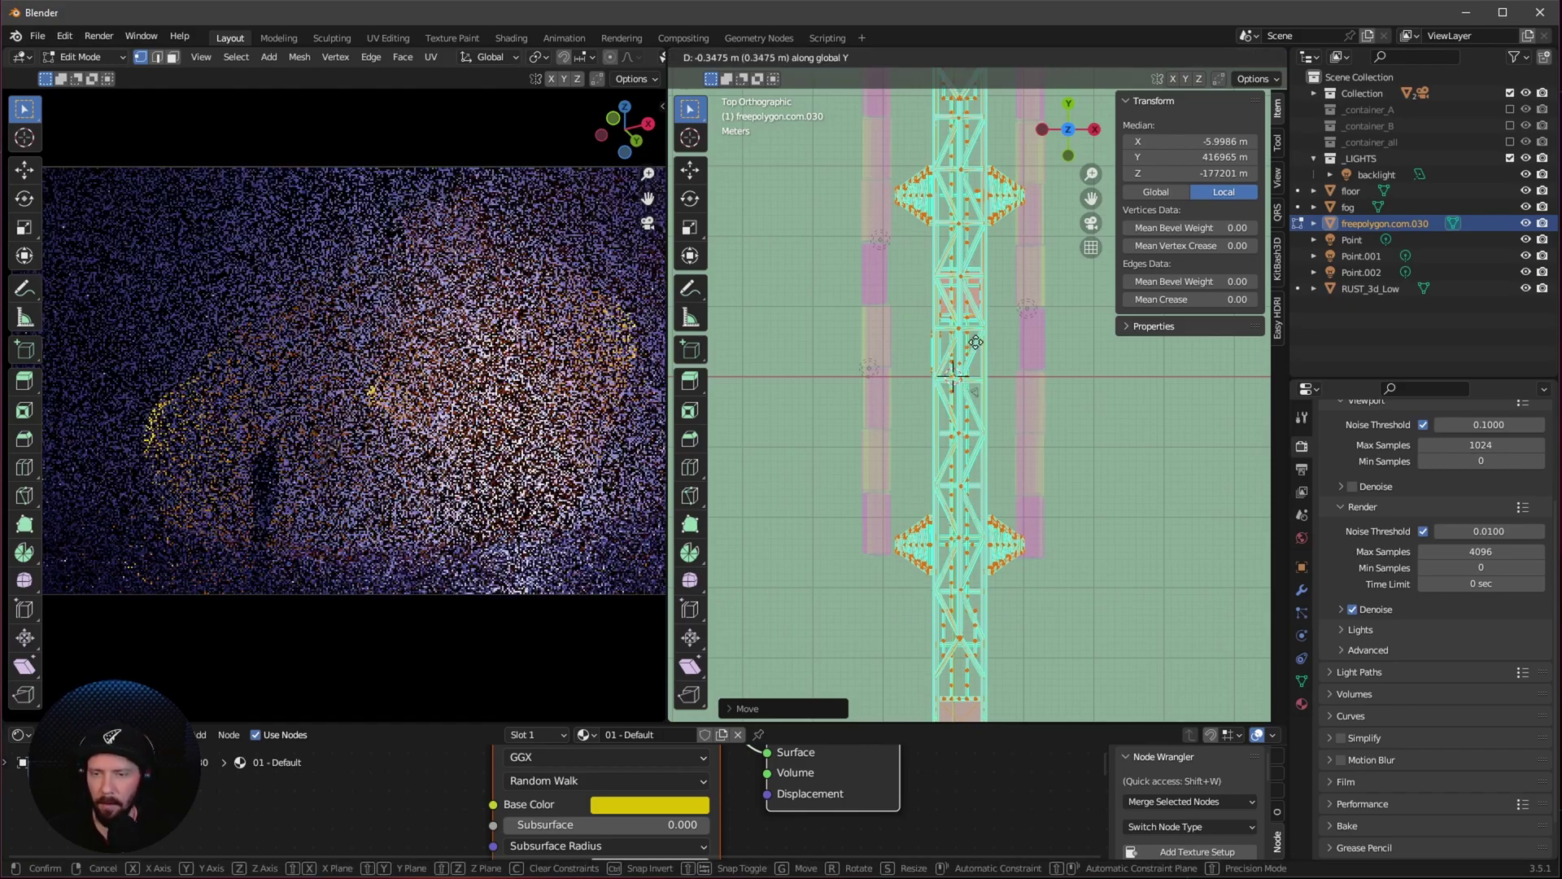
key(y)
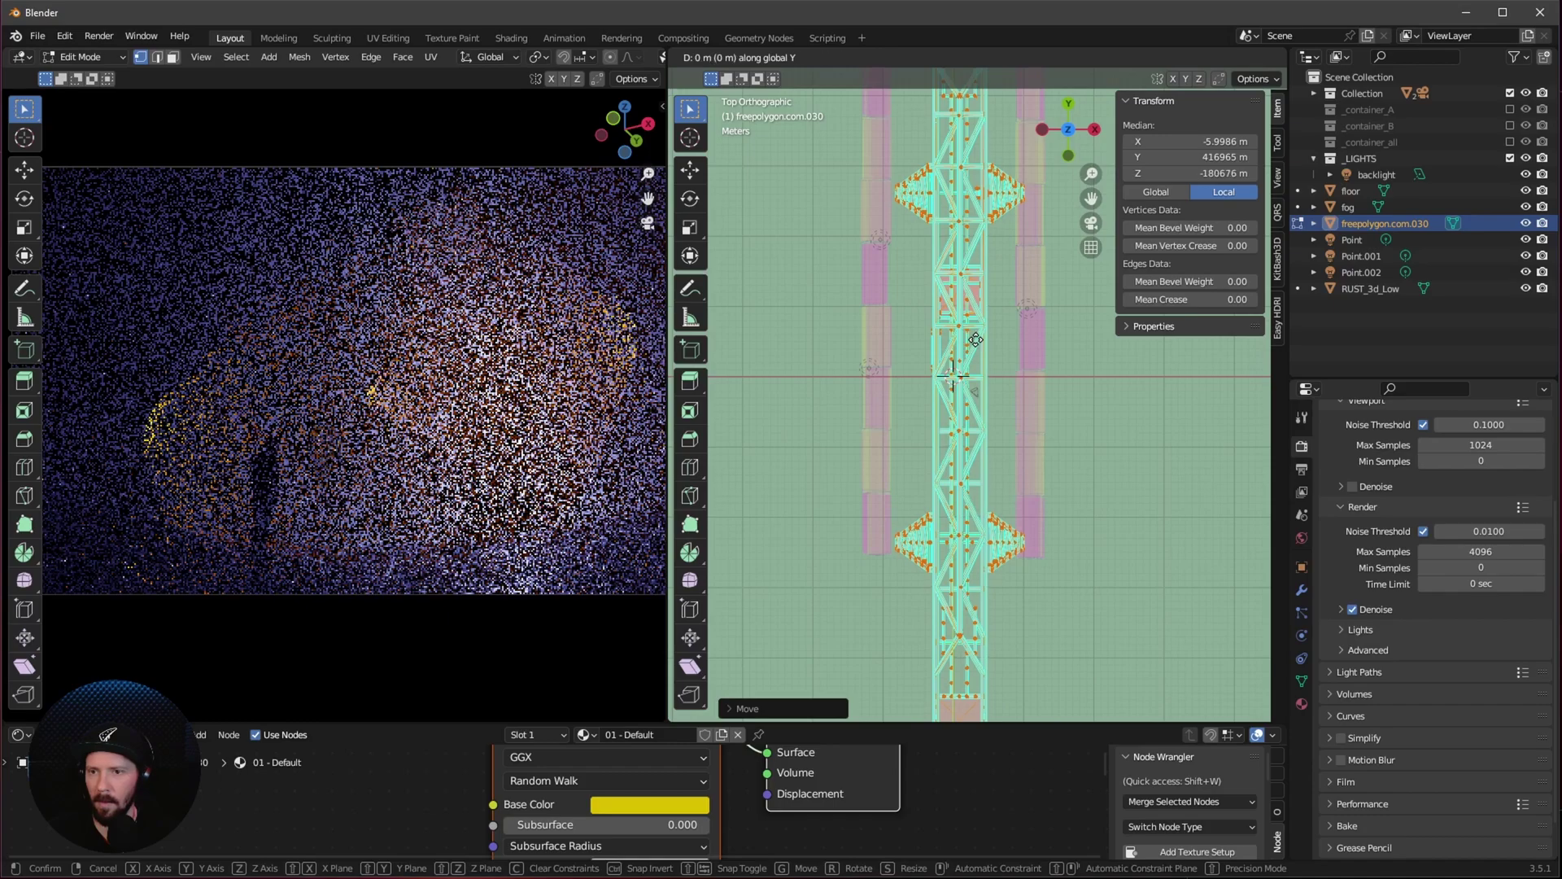
click(975, 340)
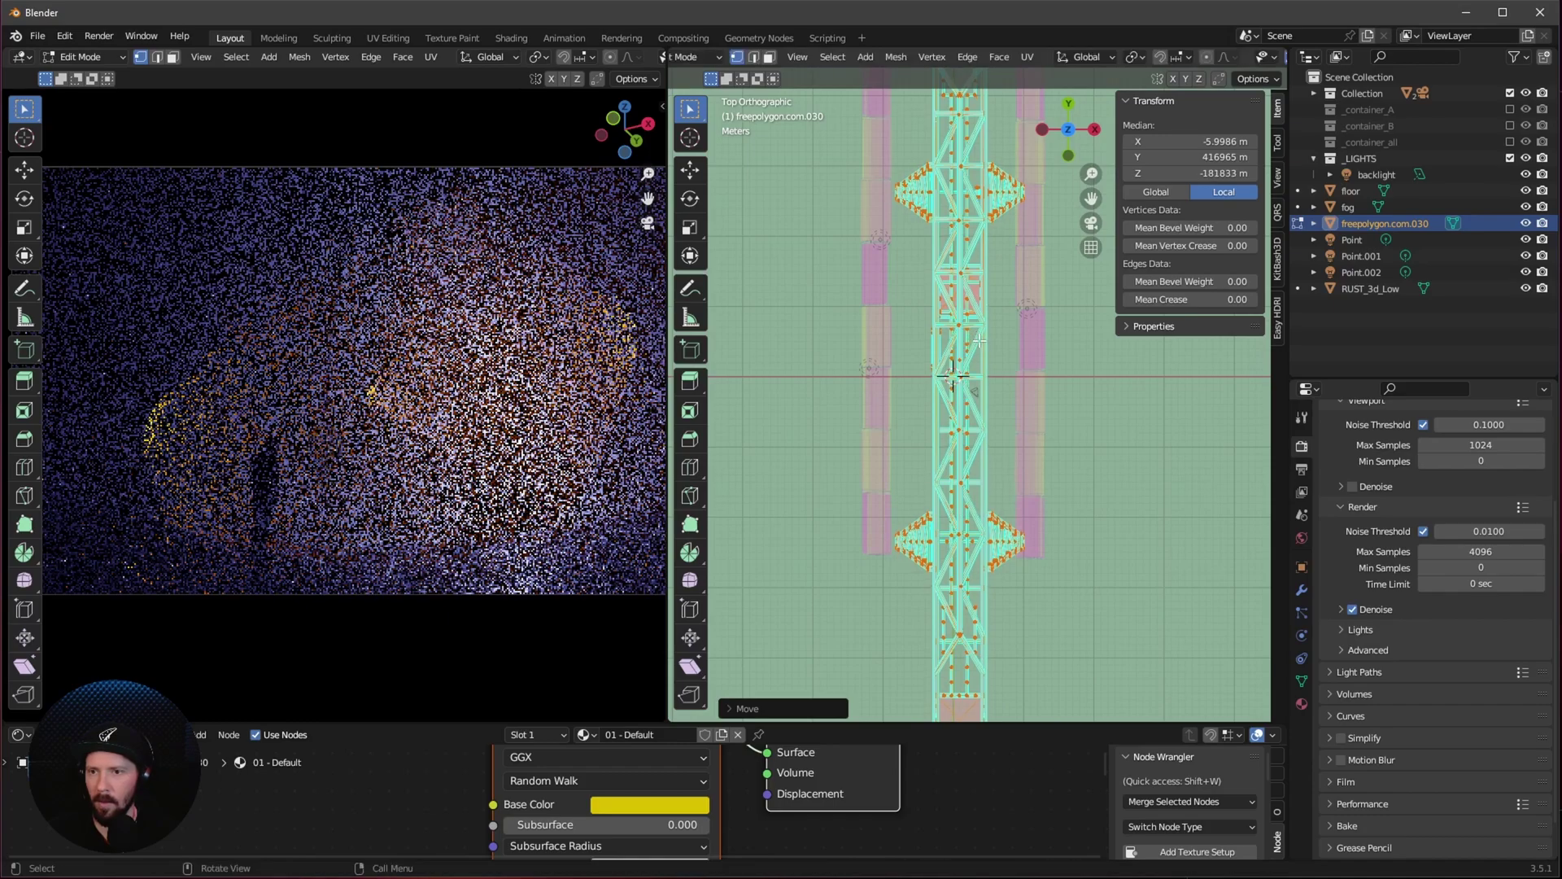
middle_drag(974, 341, 956, 422)
key(Tab)
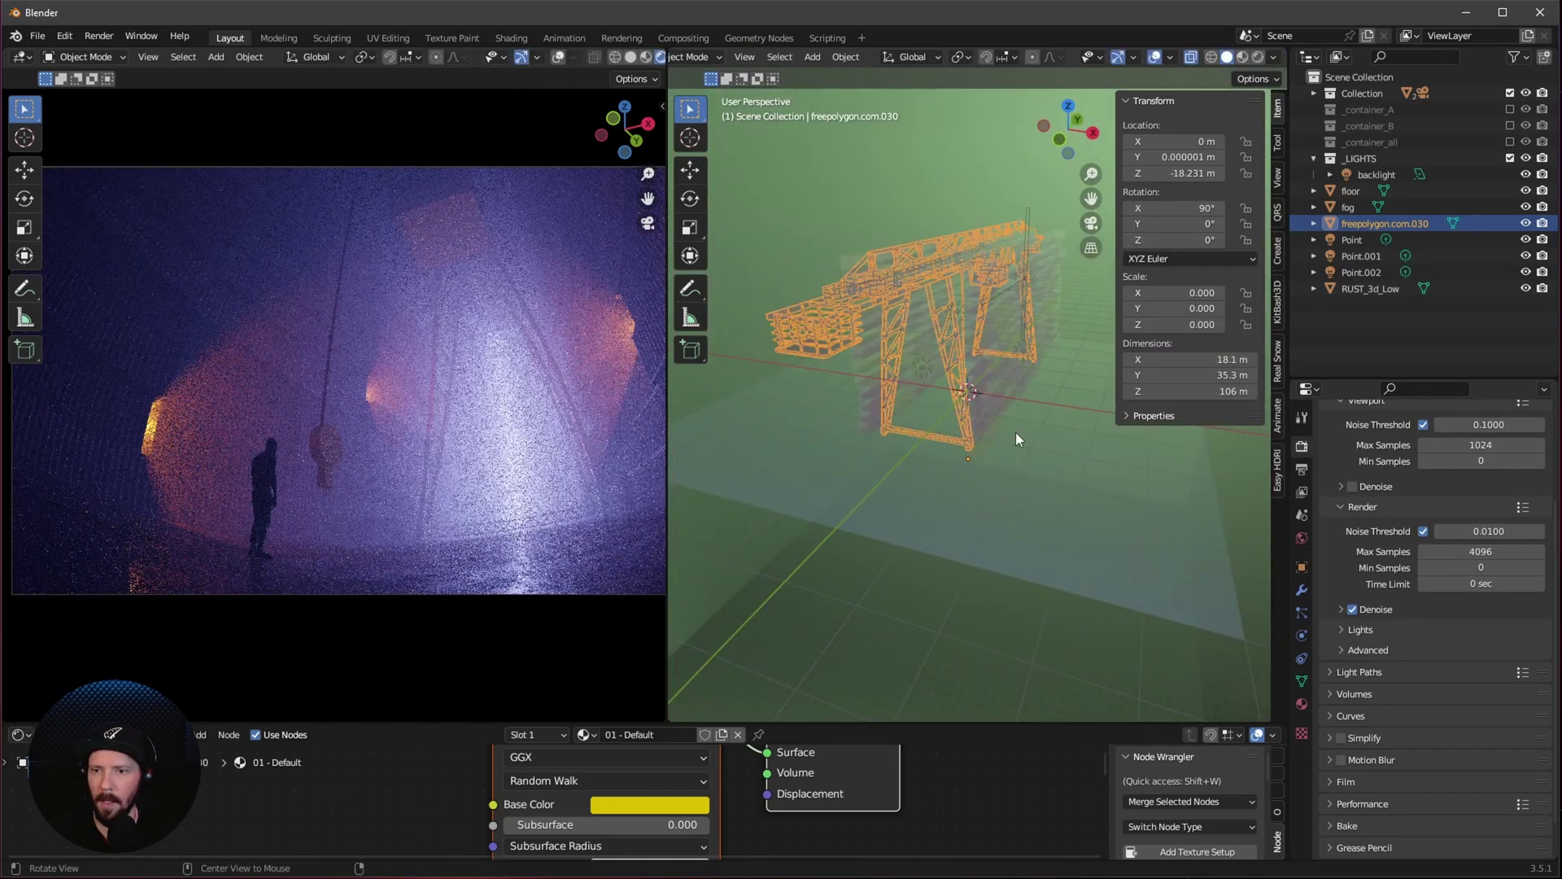
scroll(1105, 404, up, 4)
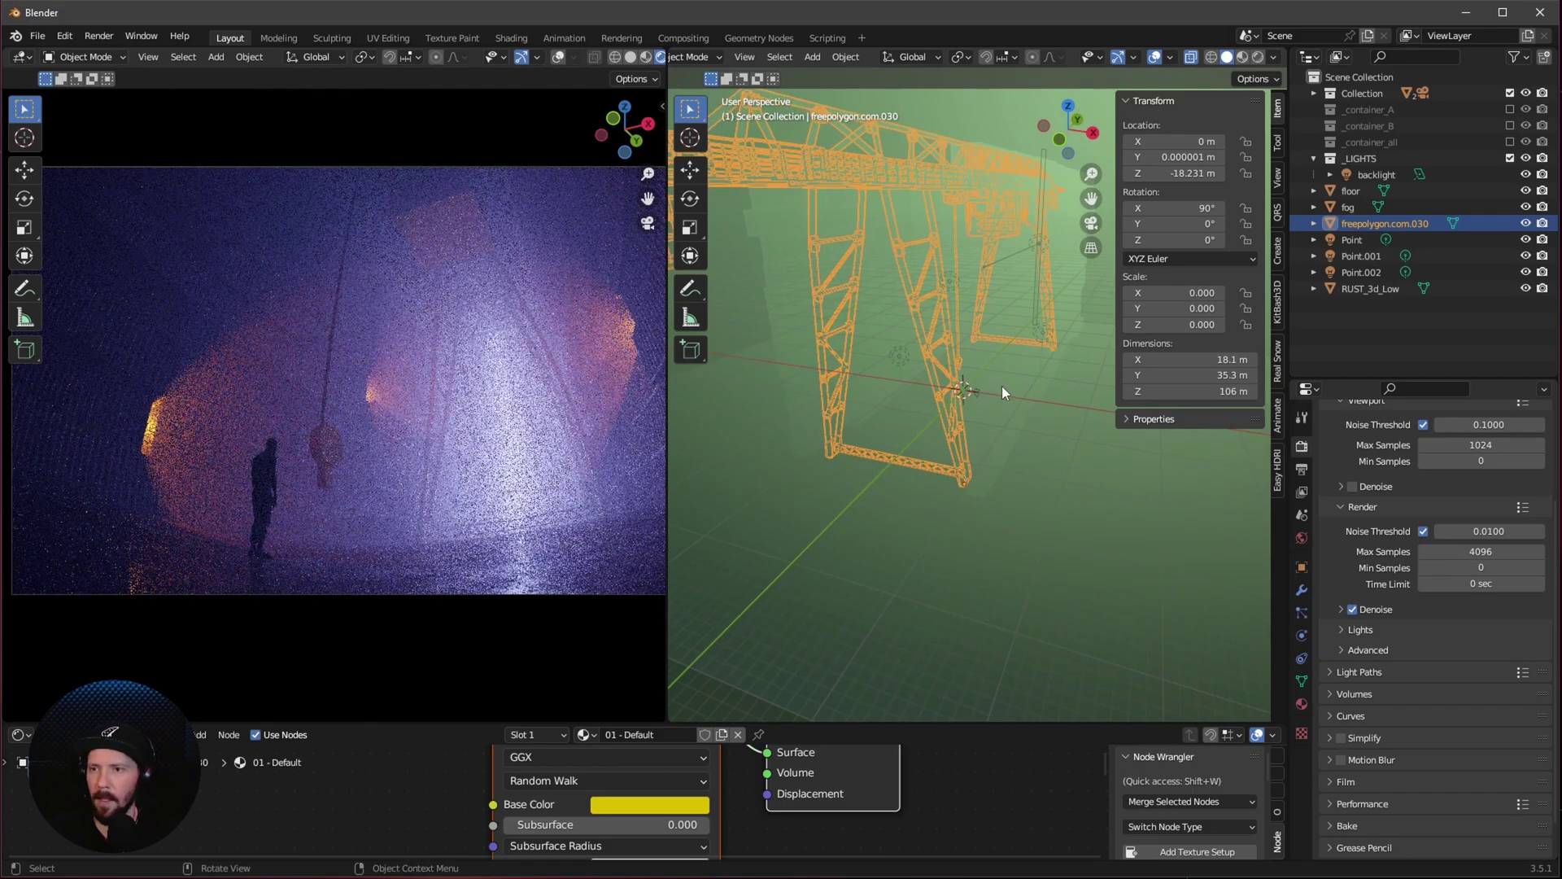
Step: Set the crane's location to X 27 m and Y 30 m, and its Z rotation to 90°
click(1215, 138)
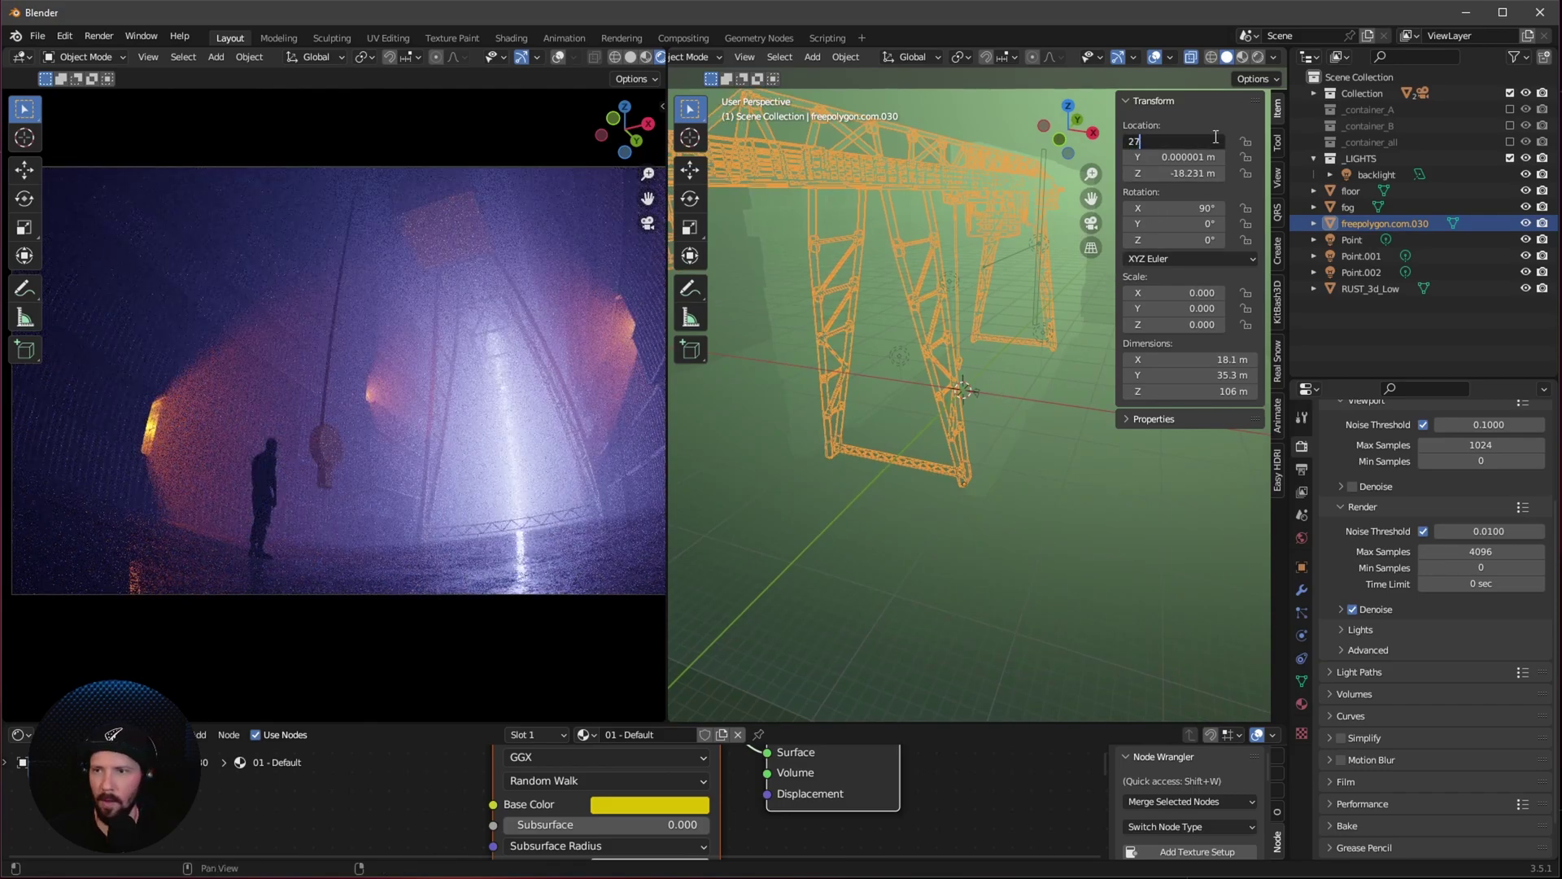
text(27)
key(Tab)
text(30)
key(Return)
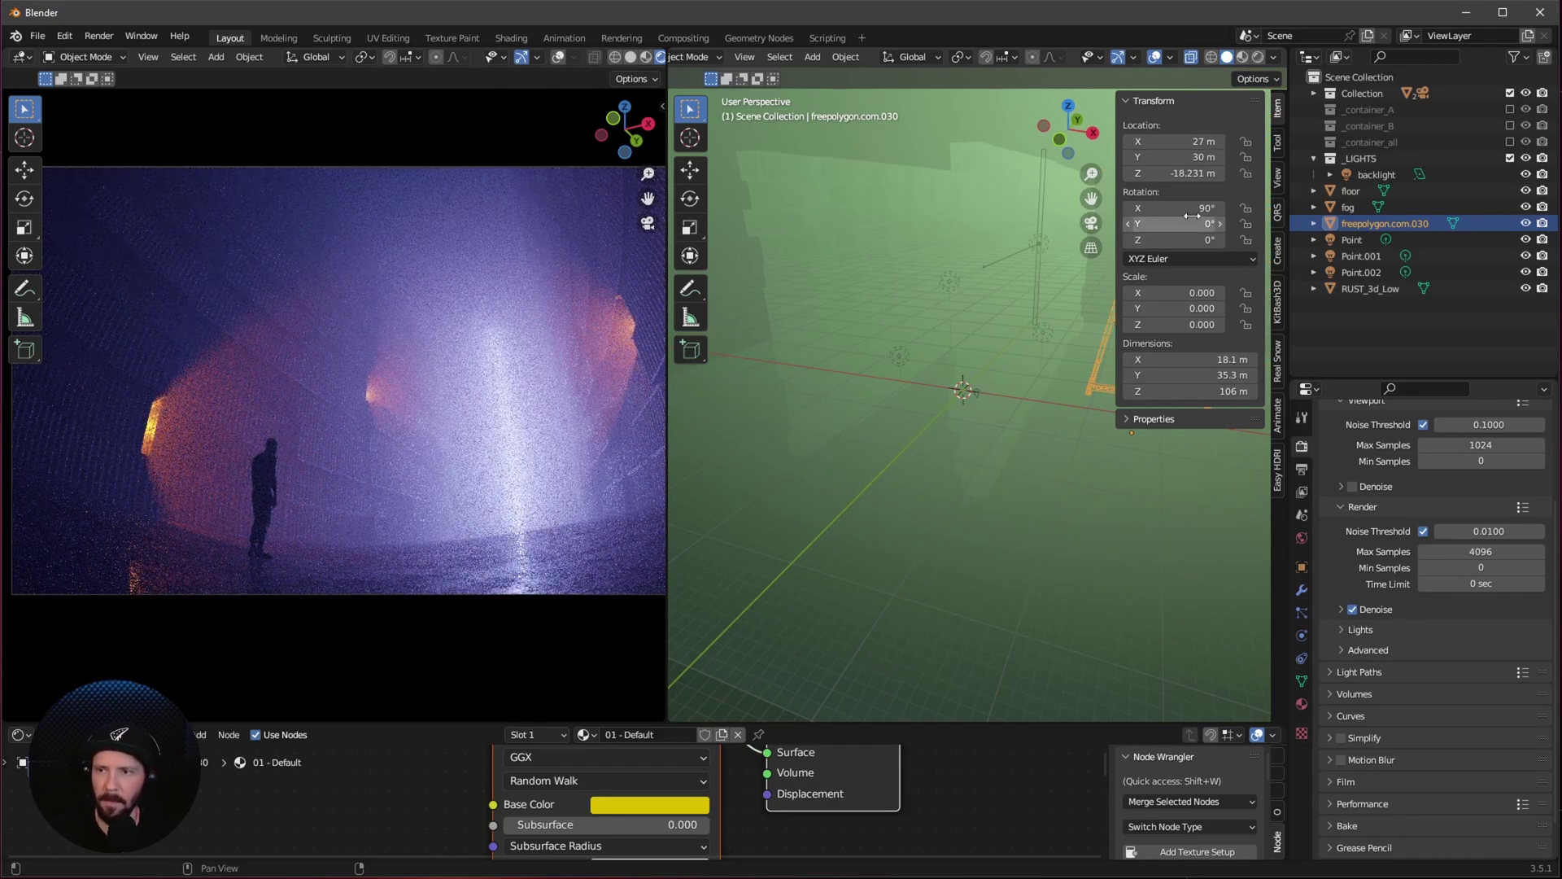
click(1215, 234)
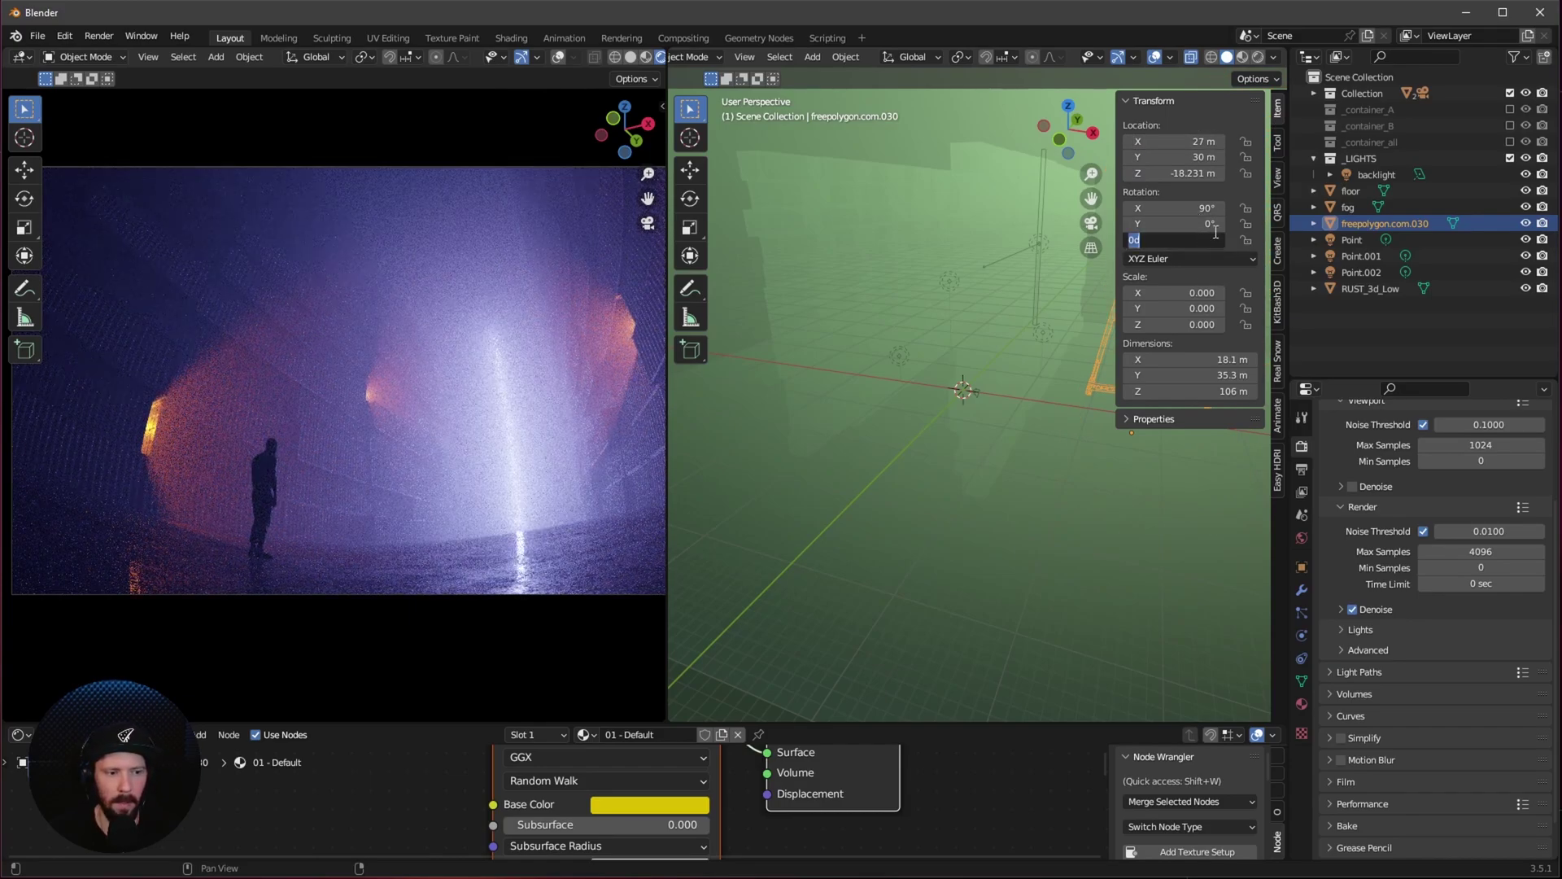
text(90)
key(Return)
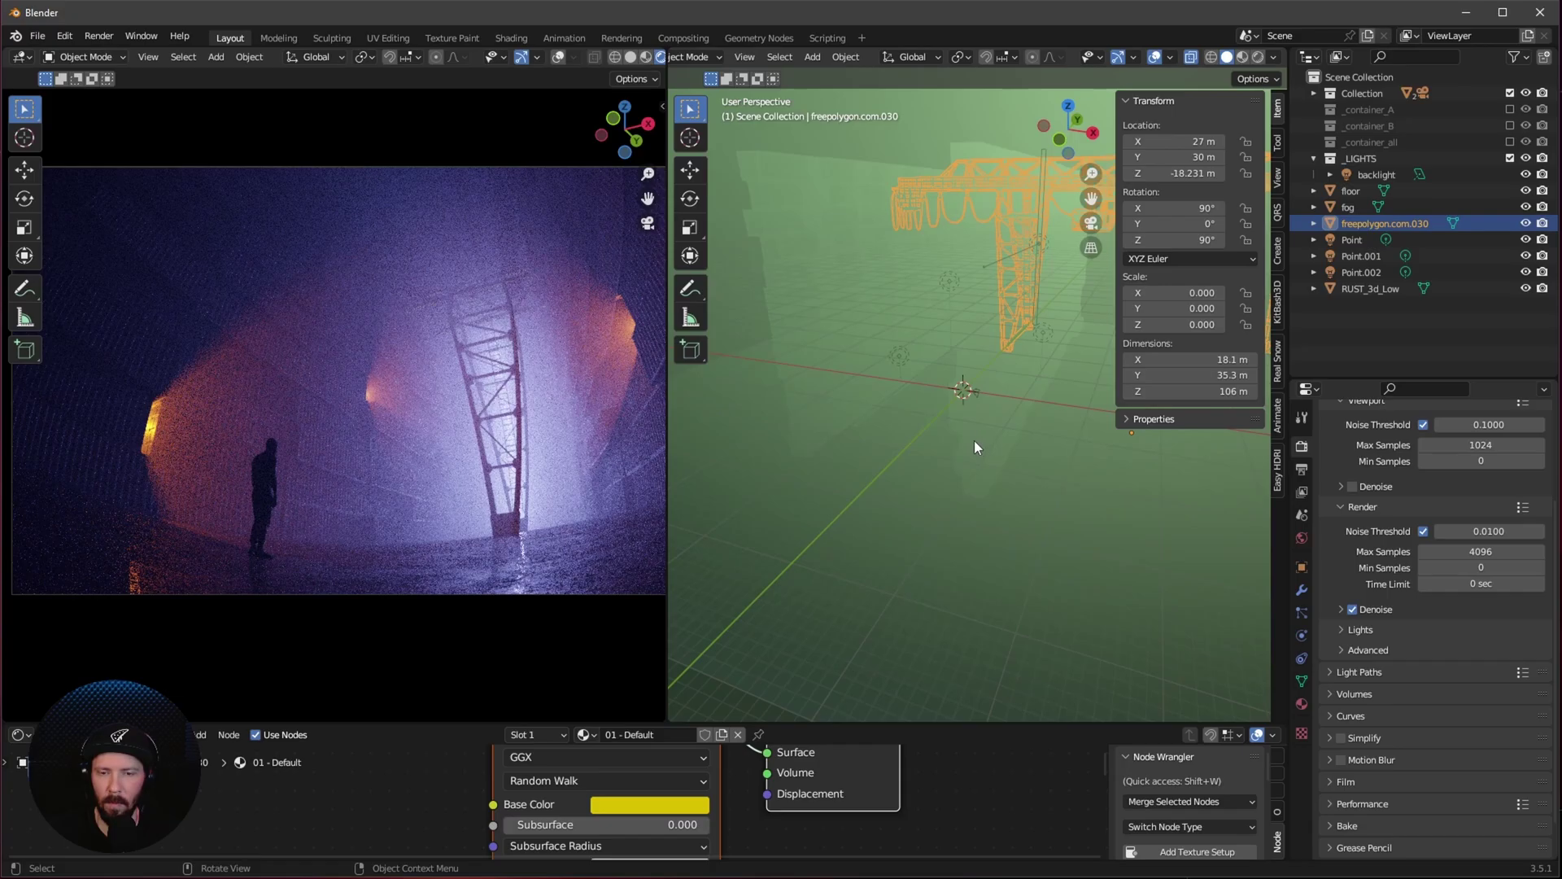
Step: Disable Glossy ray visibility for the backlight so it casts no reflection on the wet floor
scroll(533, 600, up, 3)
shift+middle_drag(457, 587, 164, 481)
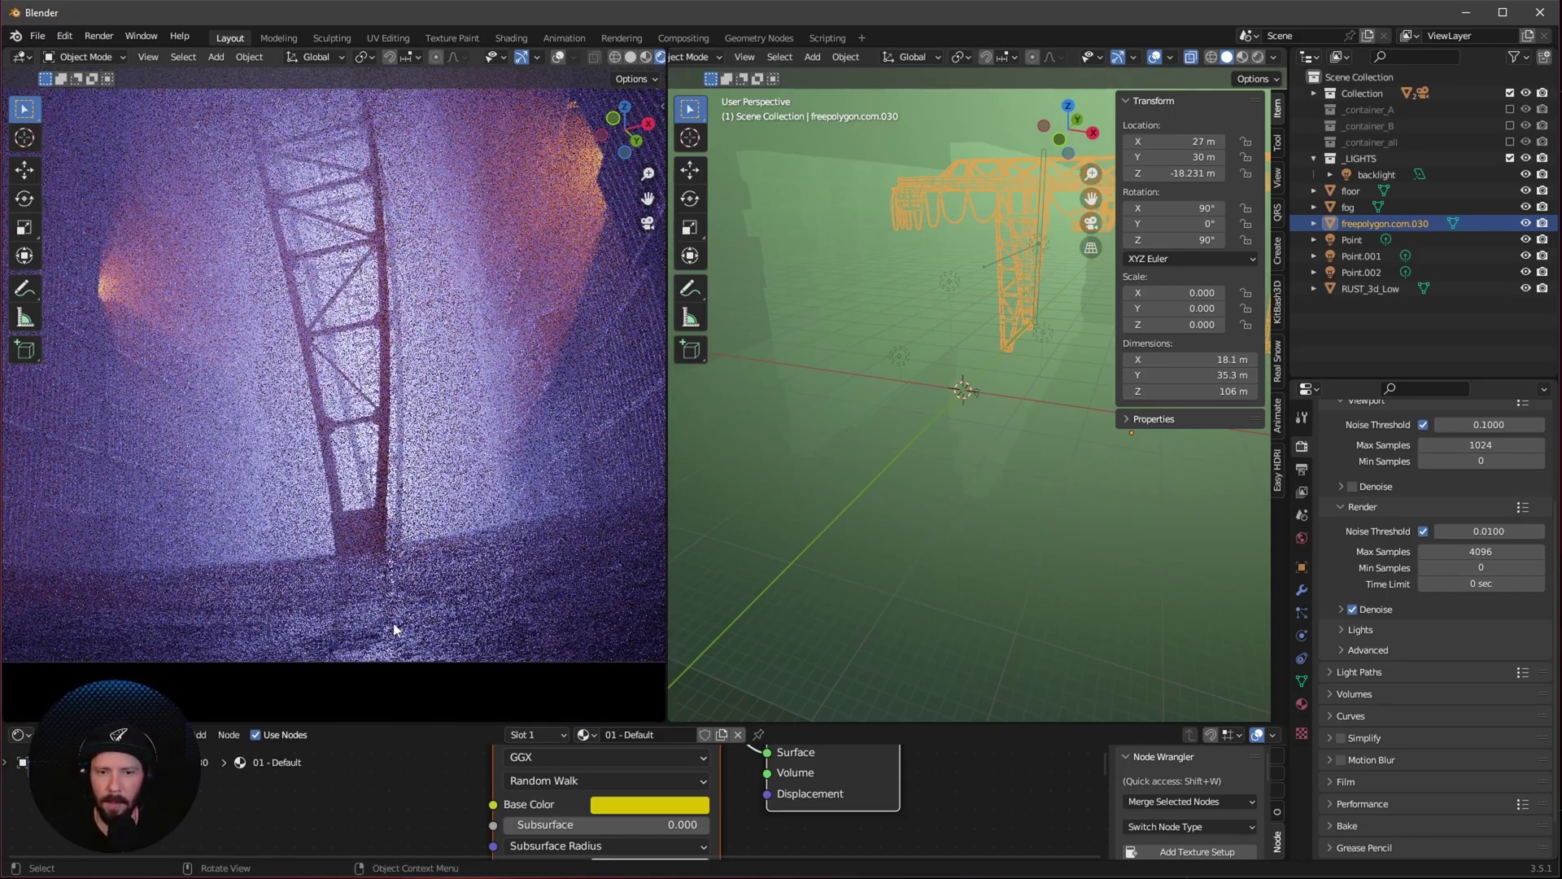
middle_drag(394, 629, 392, 550)
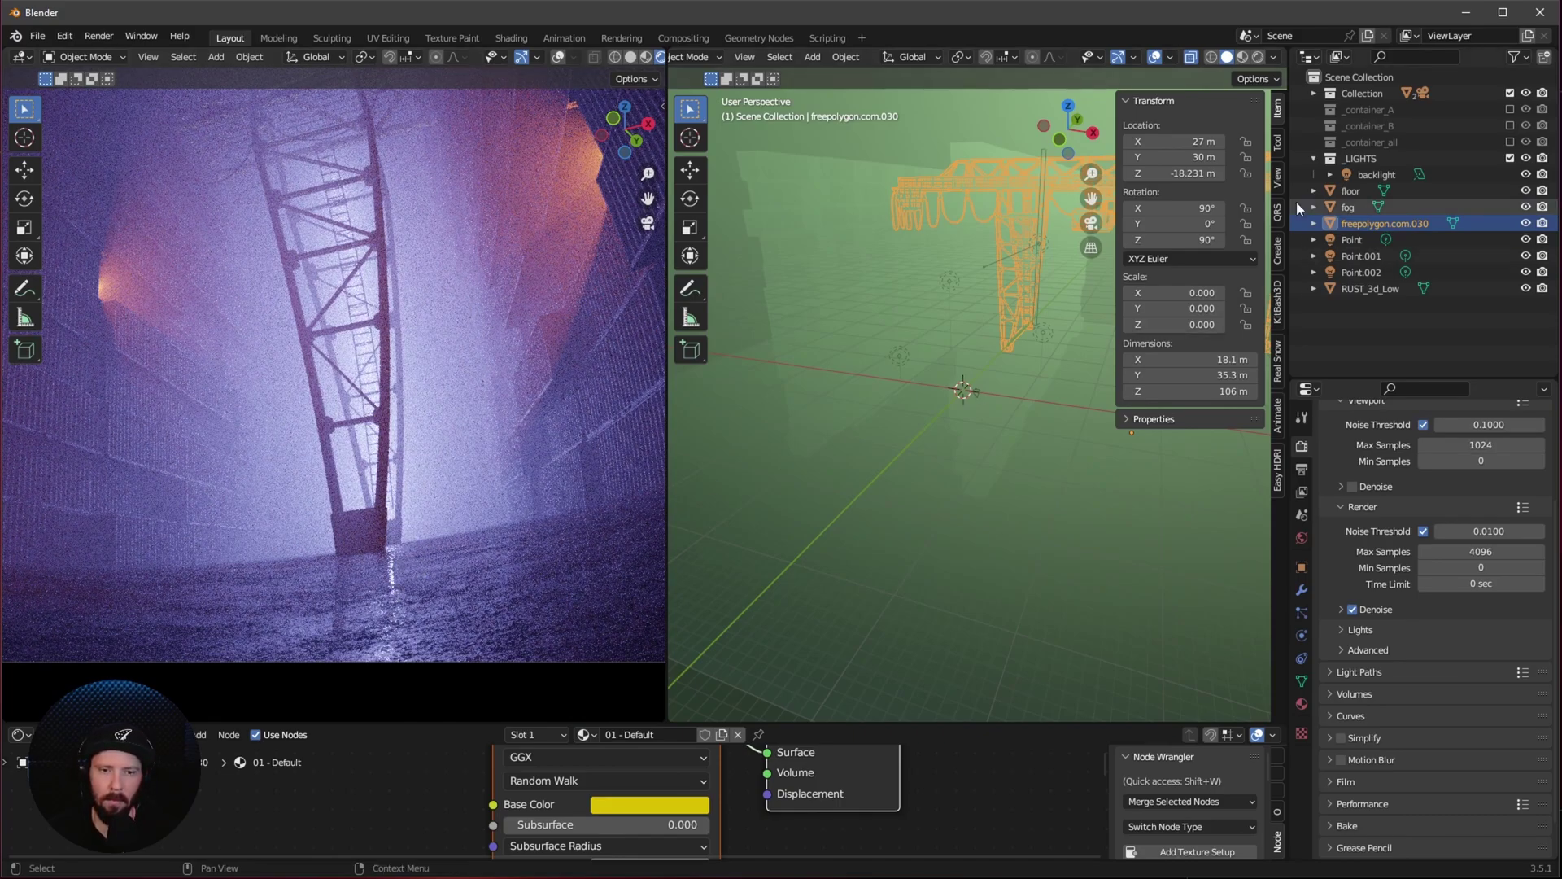
click(1367, 175)
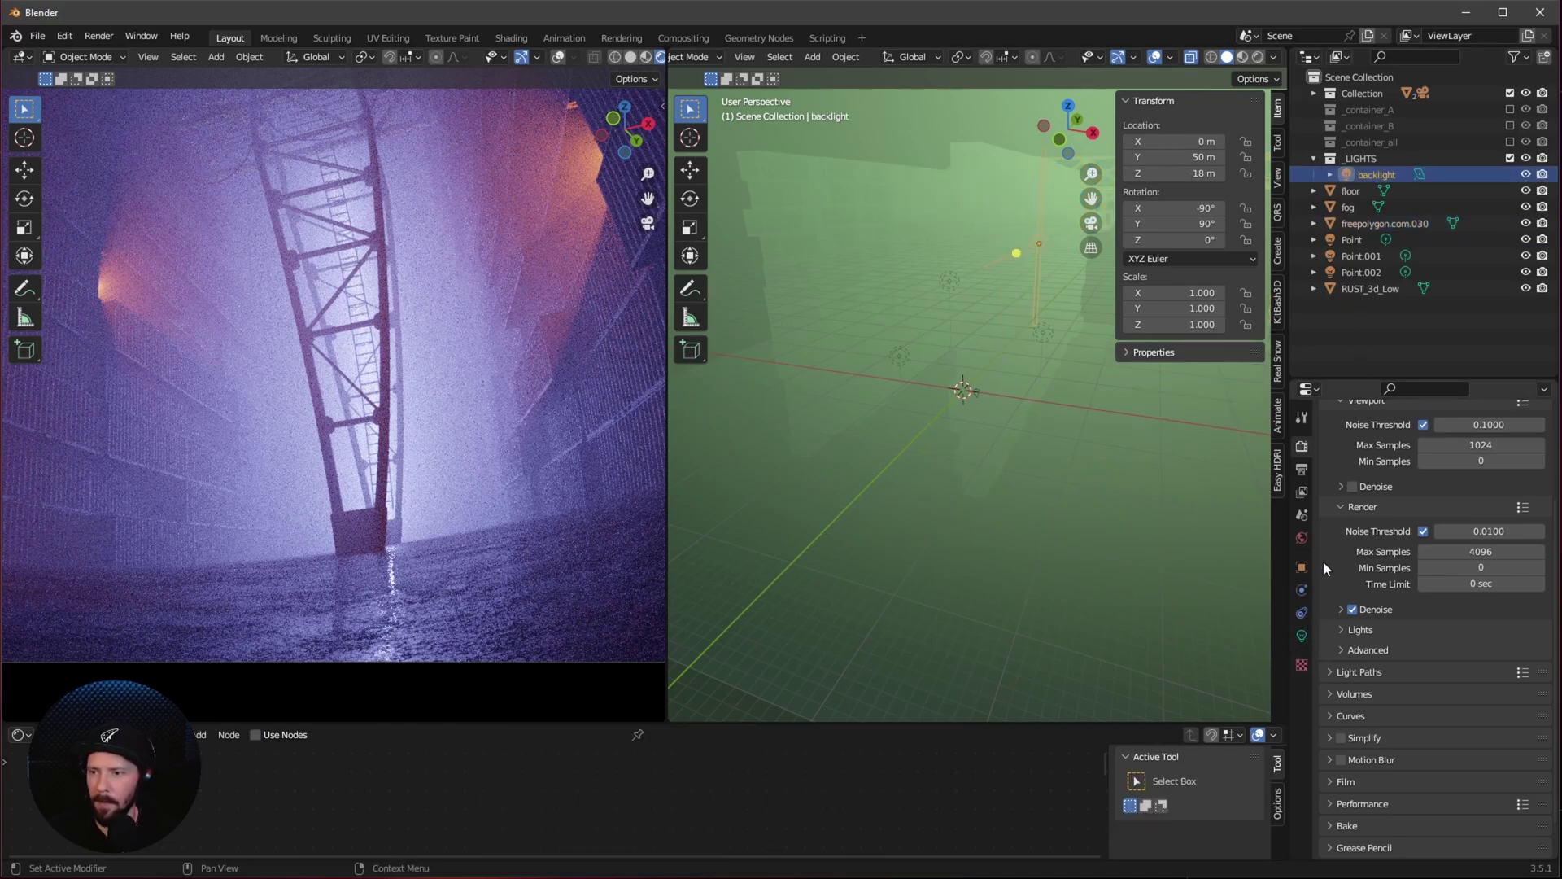
click(1301, 568)
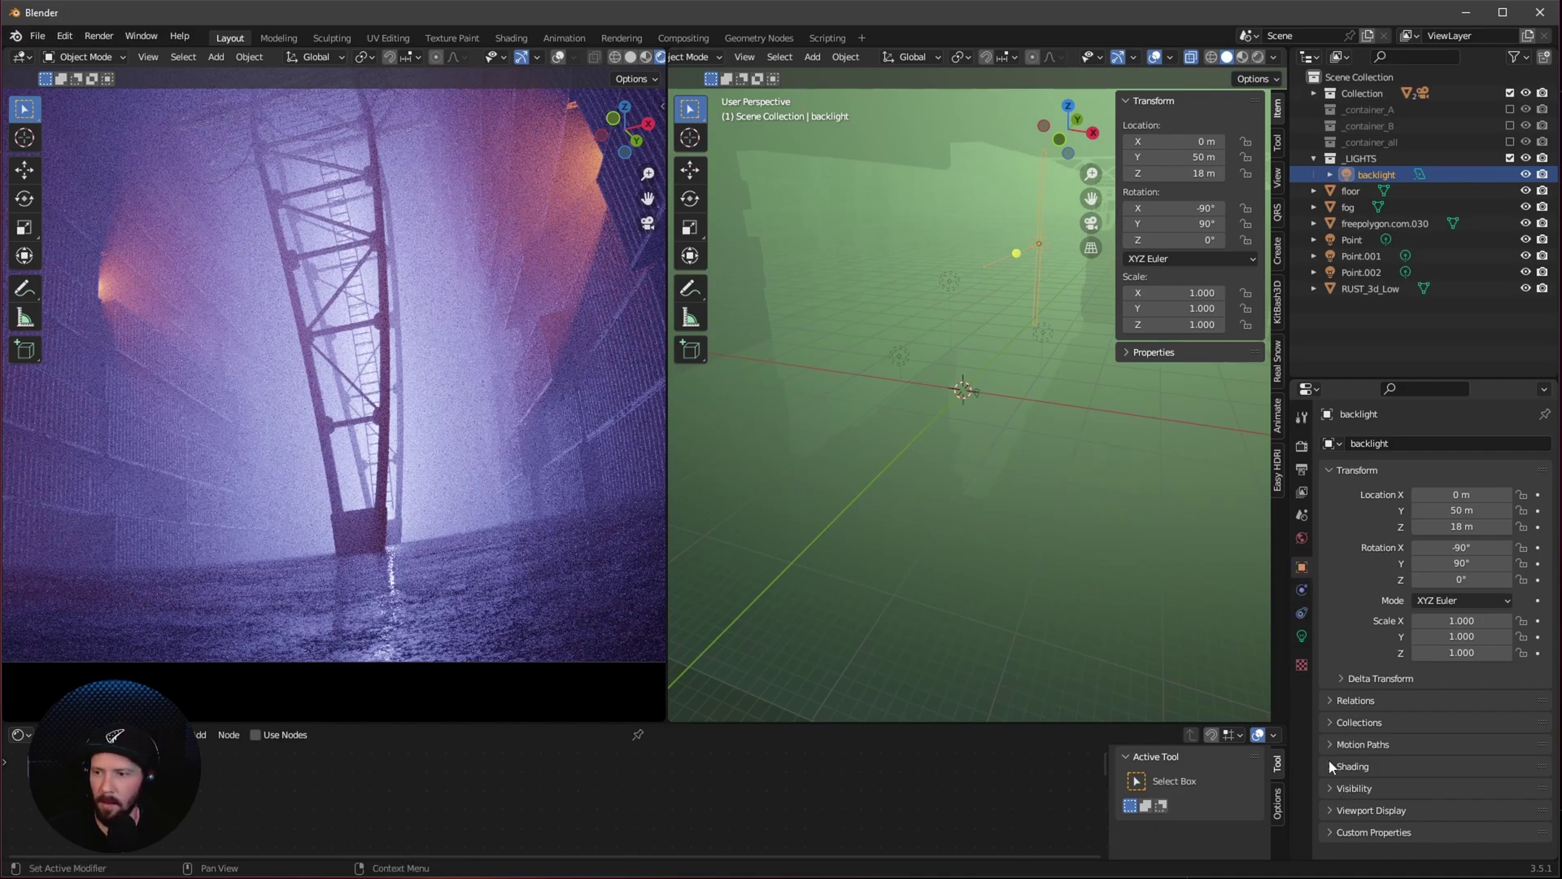
click(1329, 786)
scroll(1383, 651, down, 8)
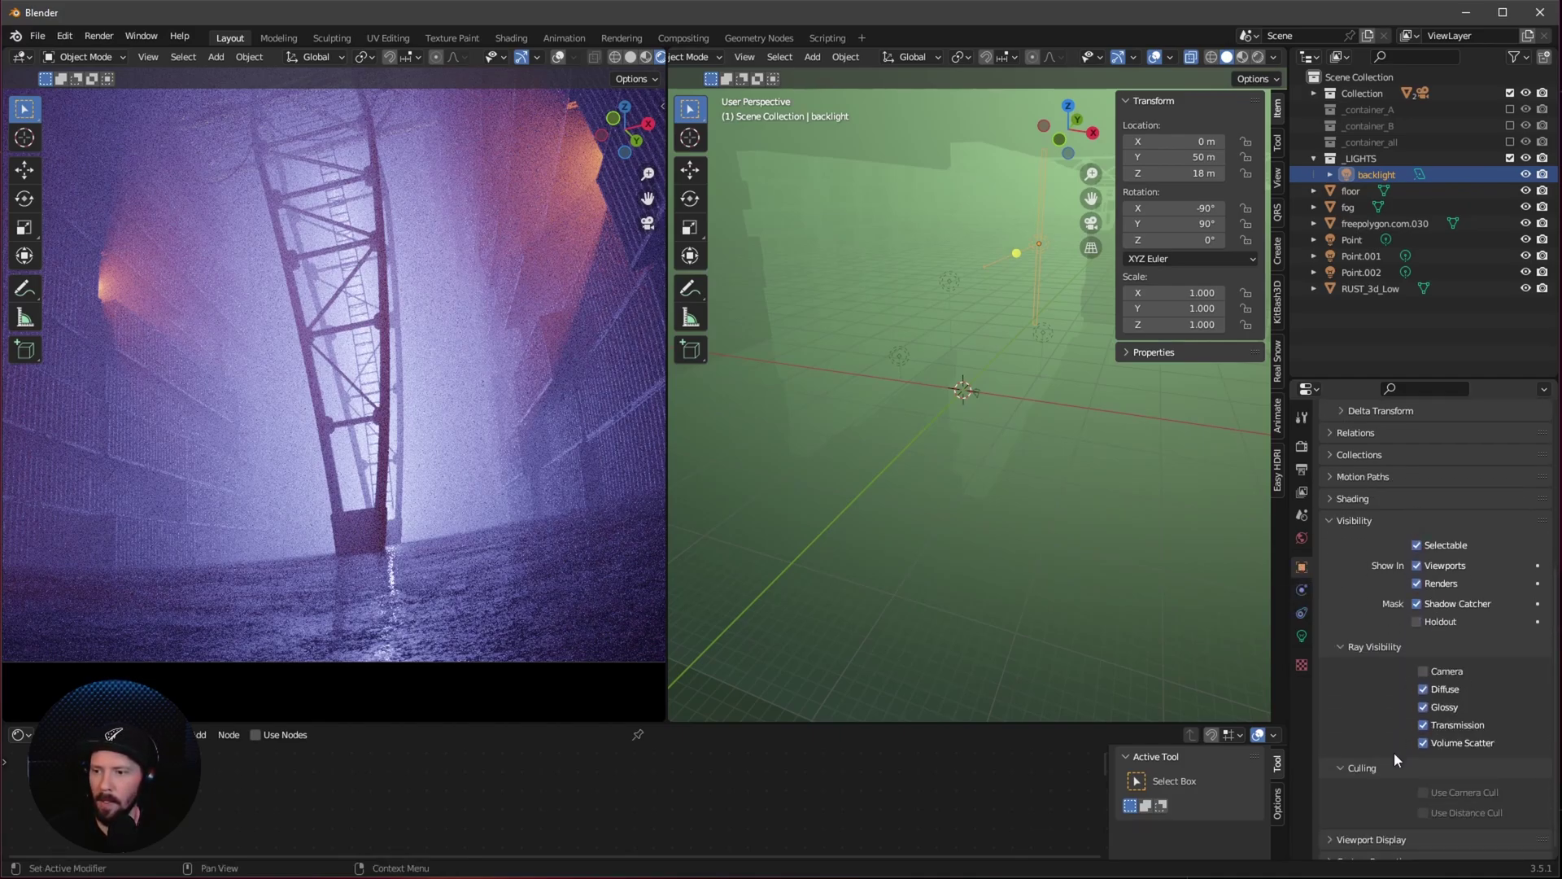
click(1423, 707)
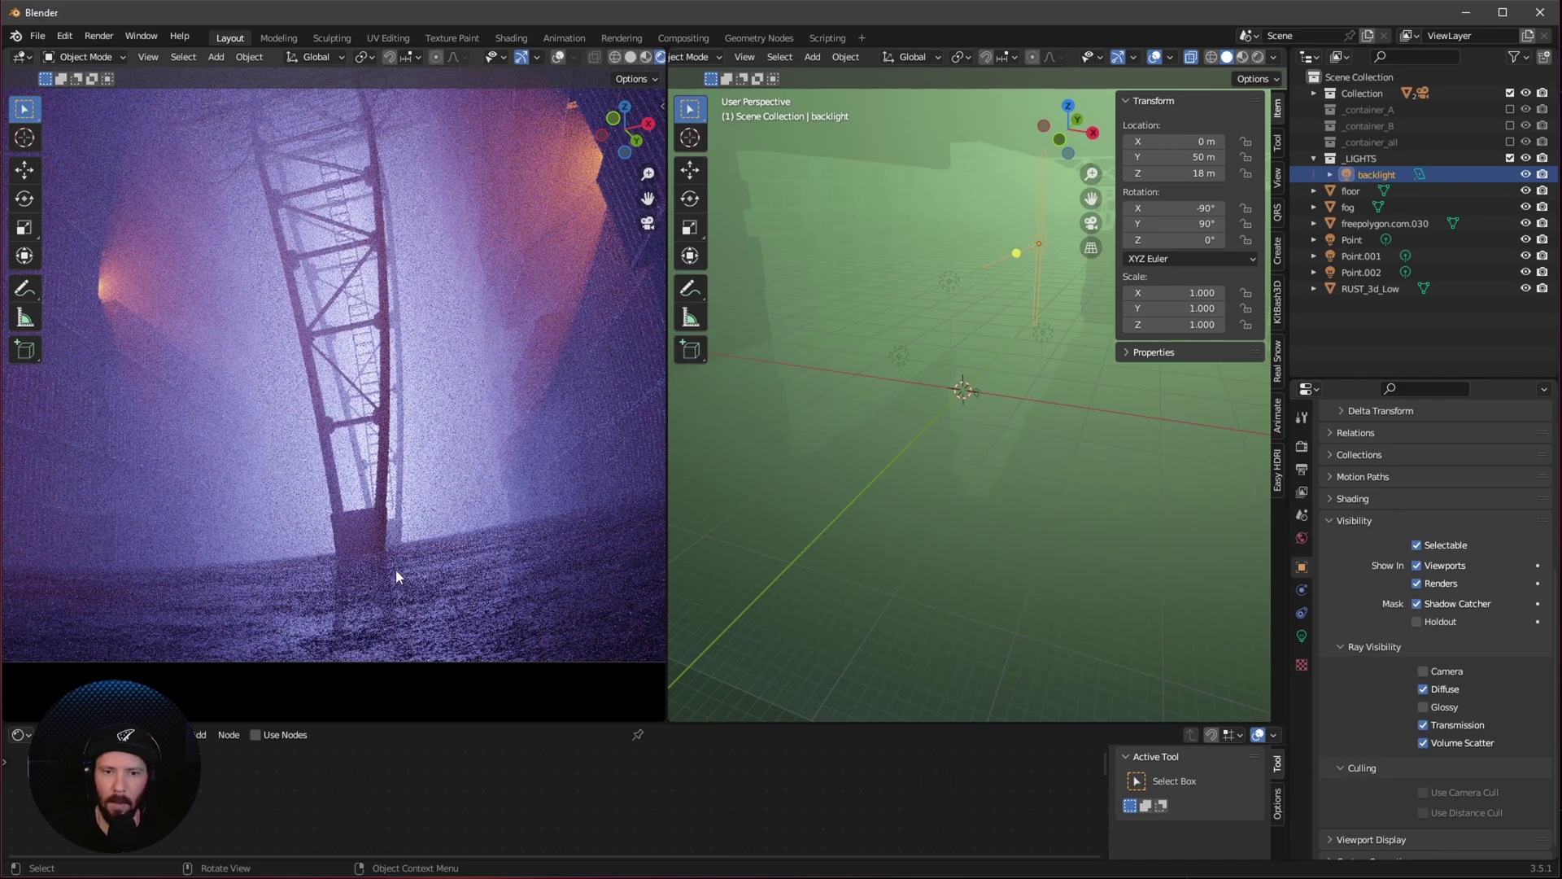
key(KP_0)
Step: Set the maximum samples for the final Cycles render to 256
click(1302, 446)
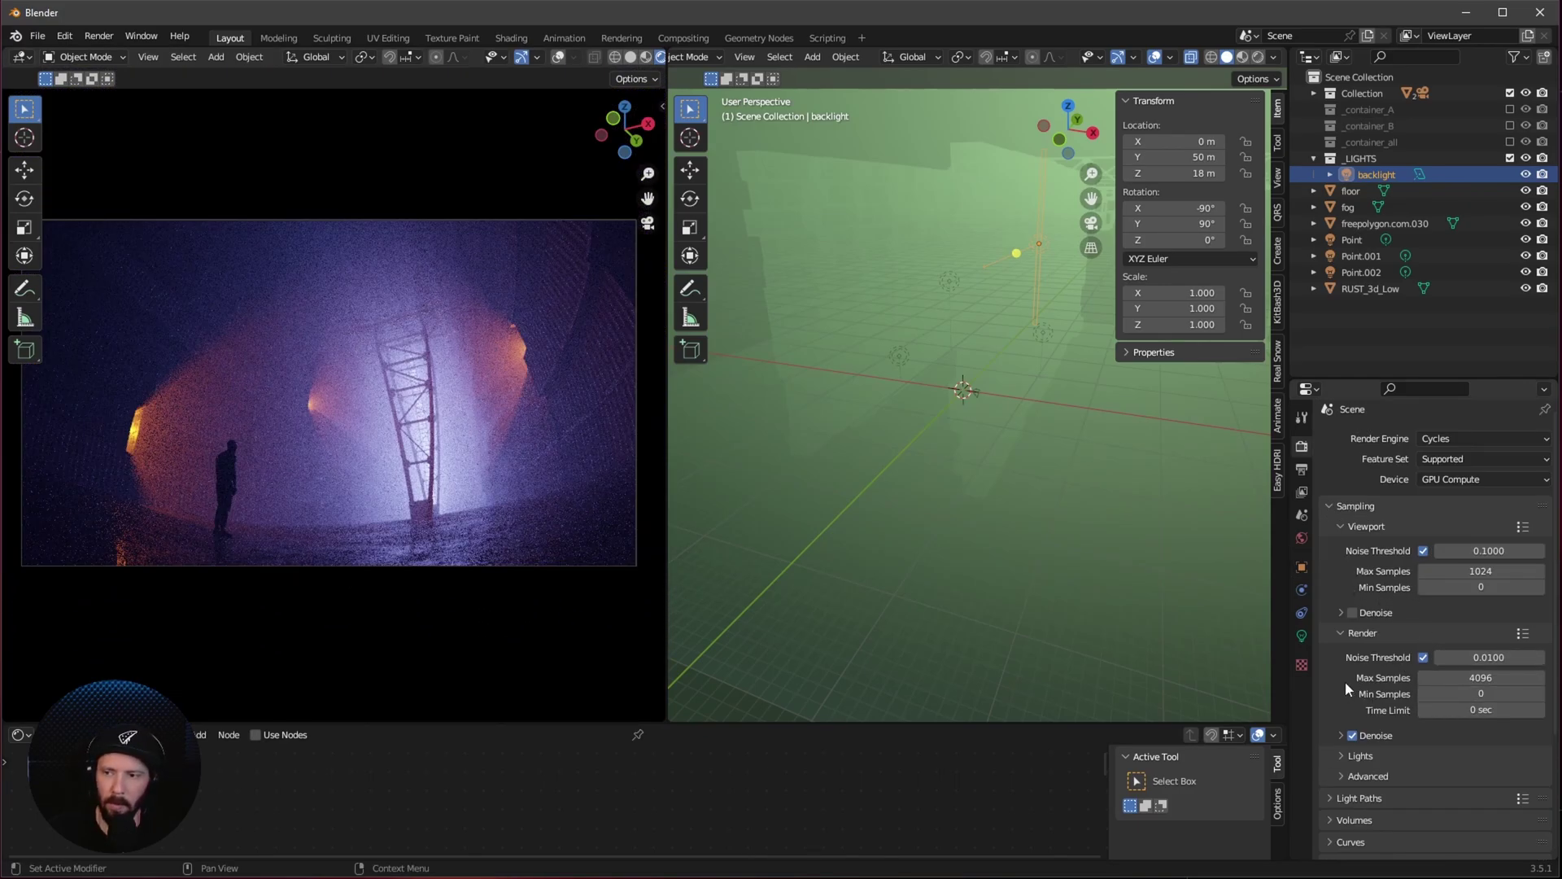
click(1476, 678)
text(2)
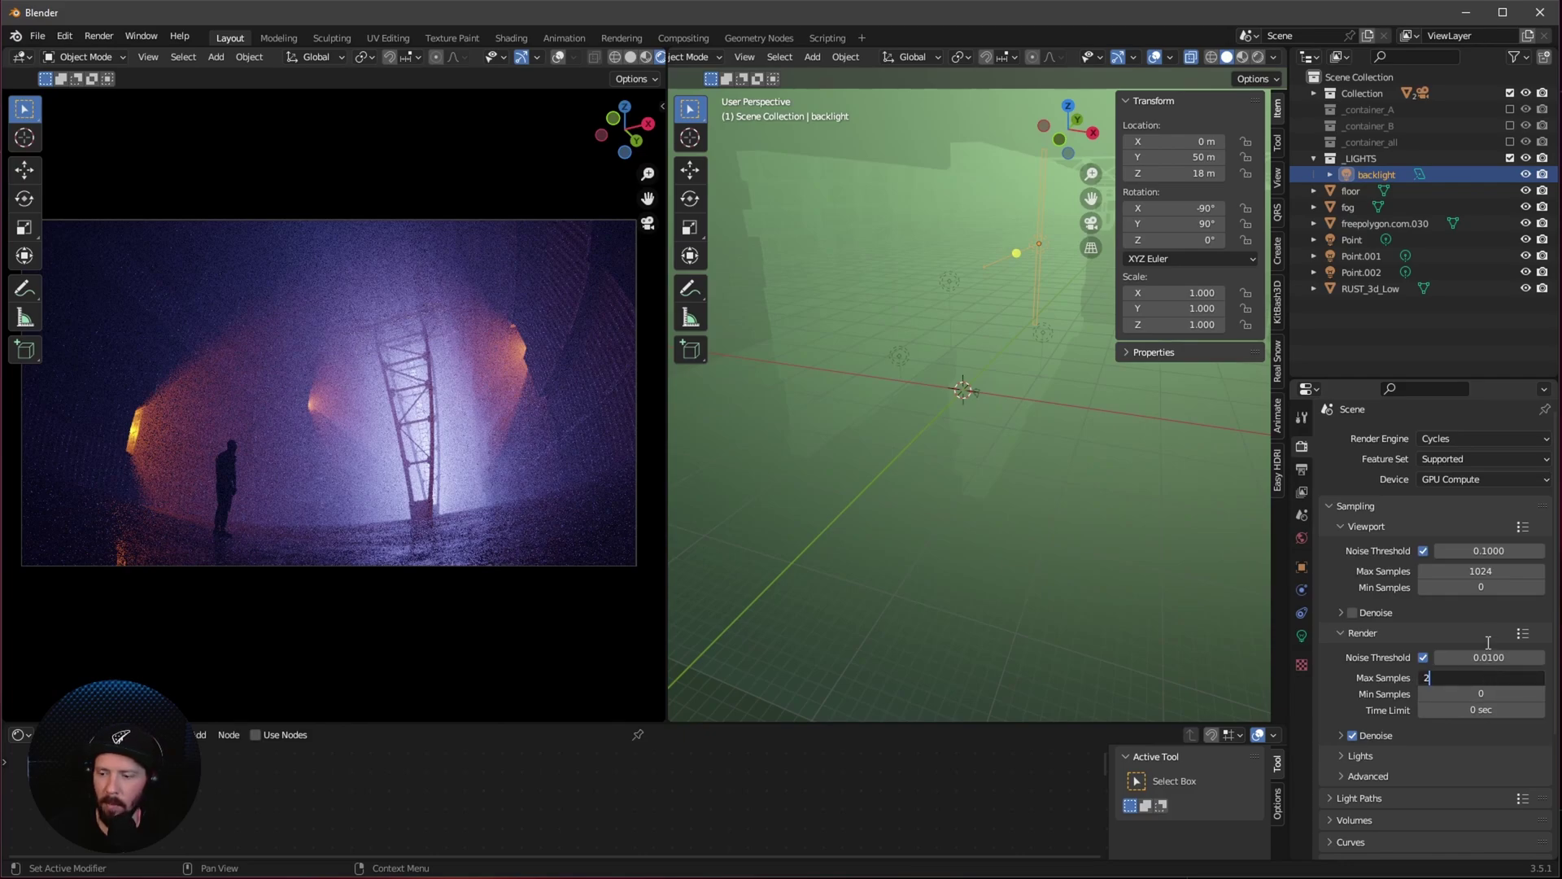
text(56)
key(Return)
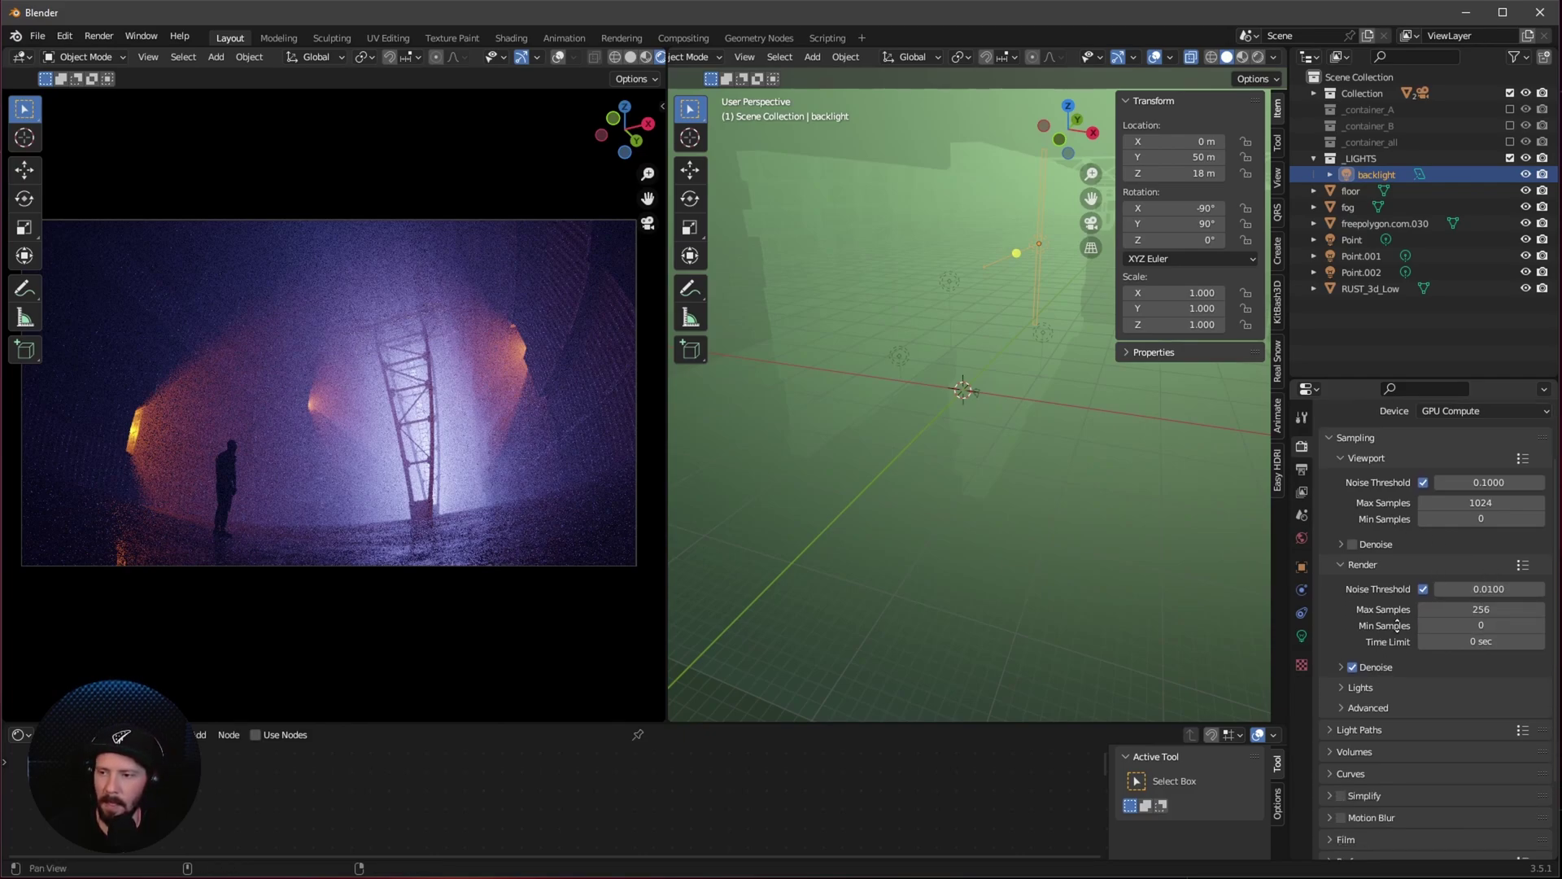
Step: Set the render tile size to 256 and turn off denoising for the final render
scroll(1452, 602, down, 5)
click(1329, 761)
scroll(1383, 732, down, 6)
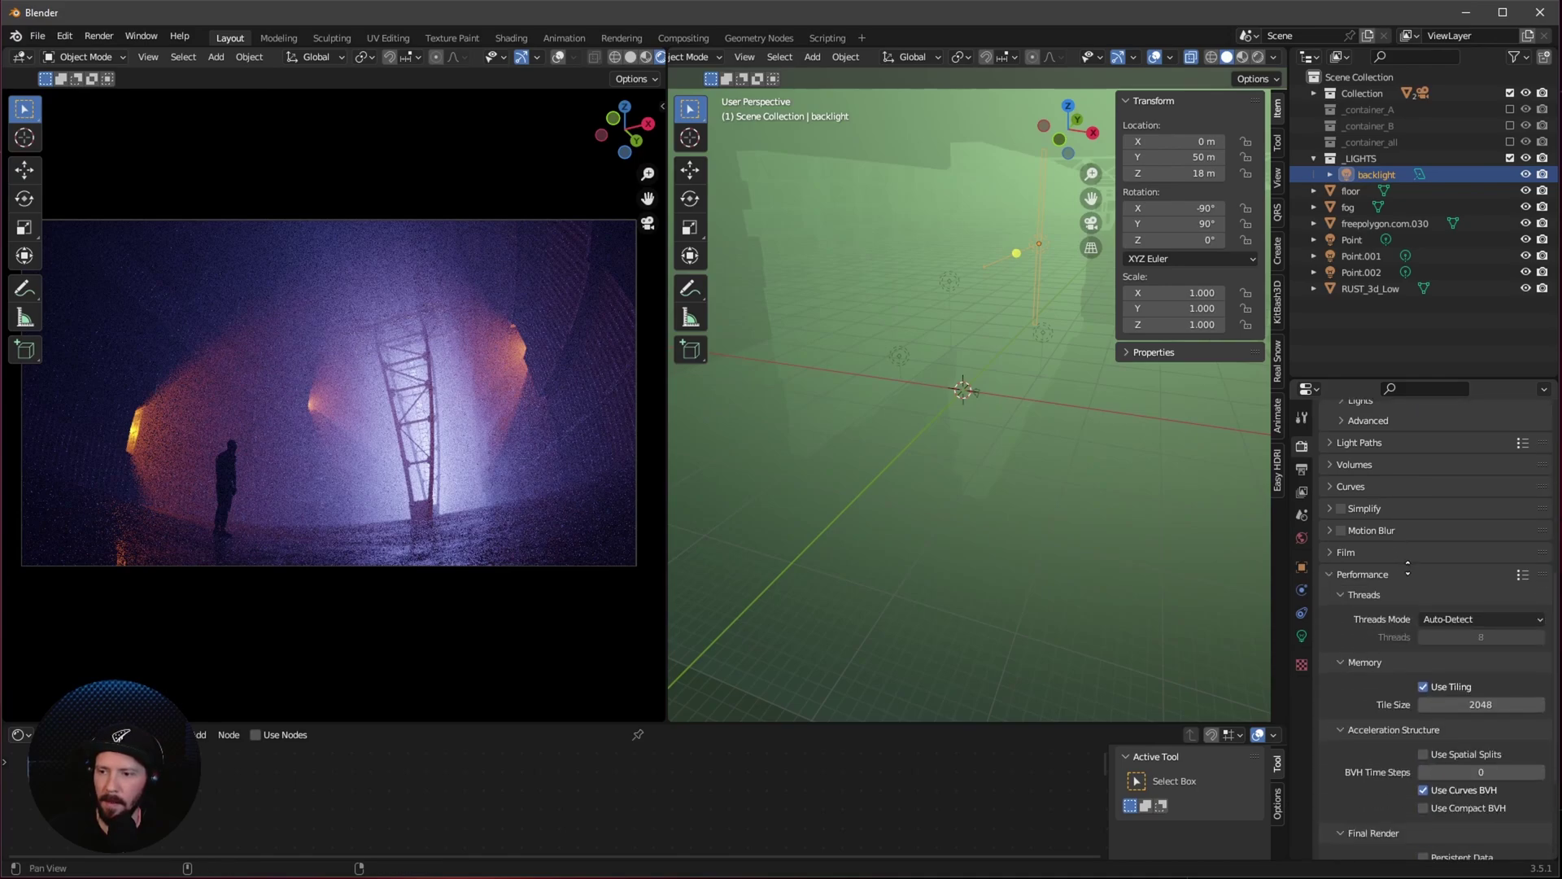
click(1456, 682)
text(2)
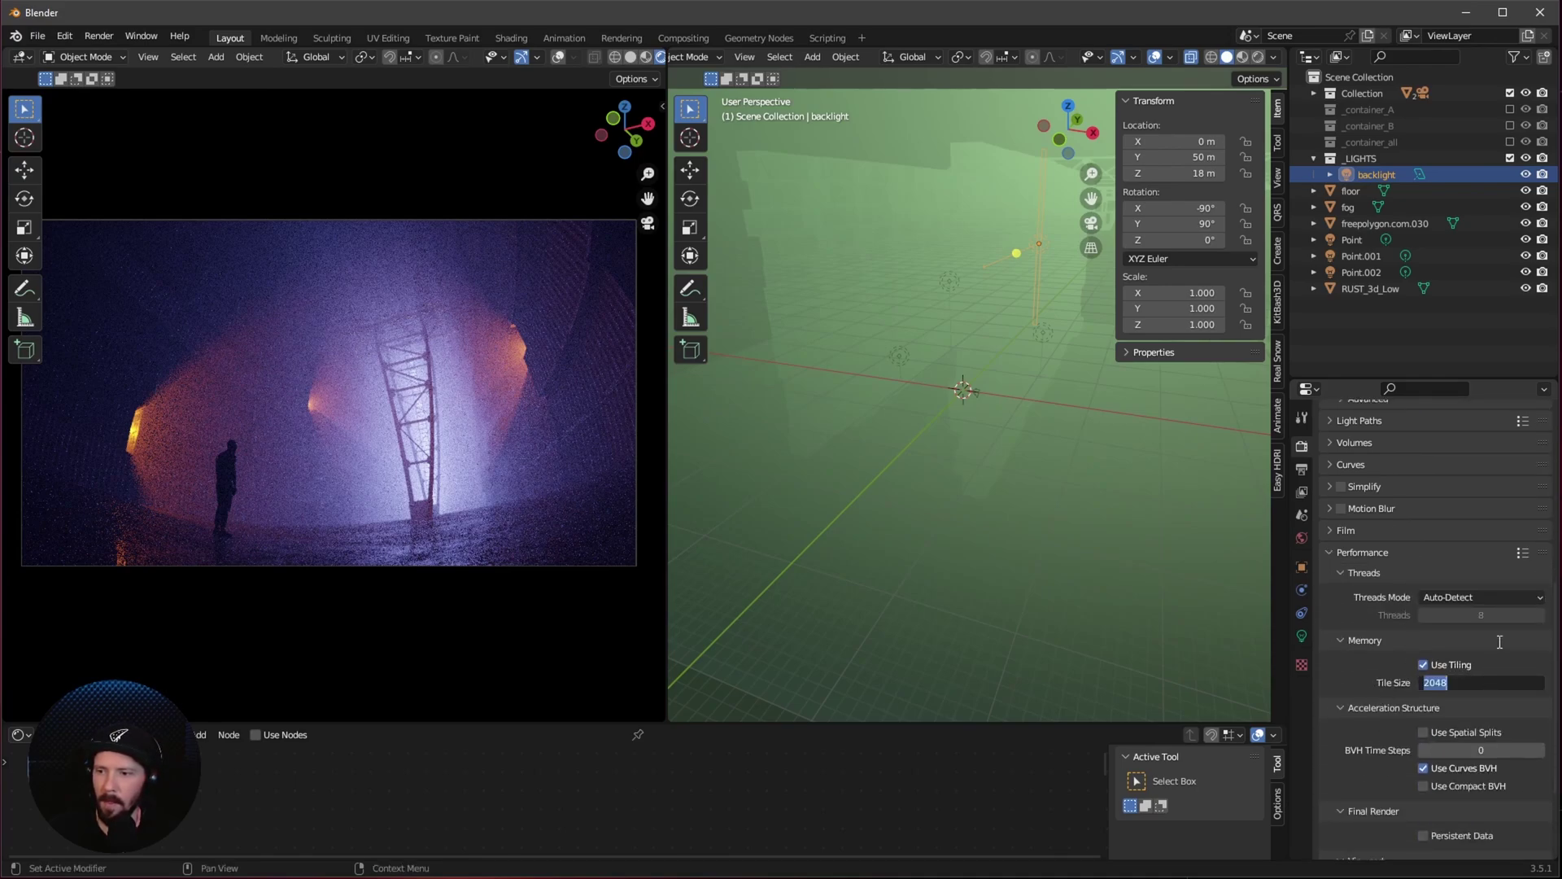
text(56)
key(Return)
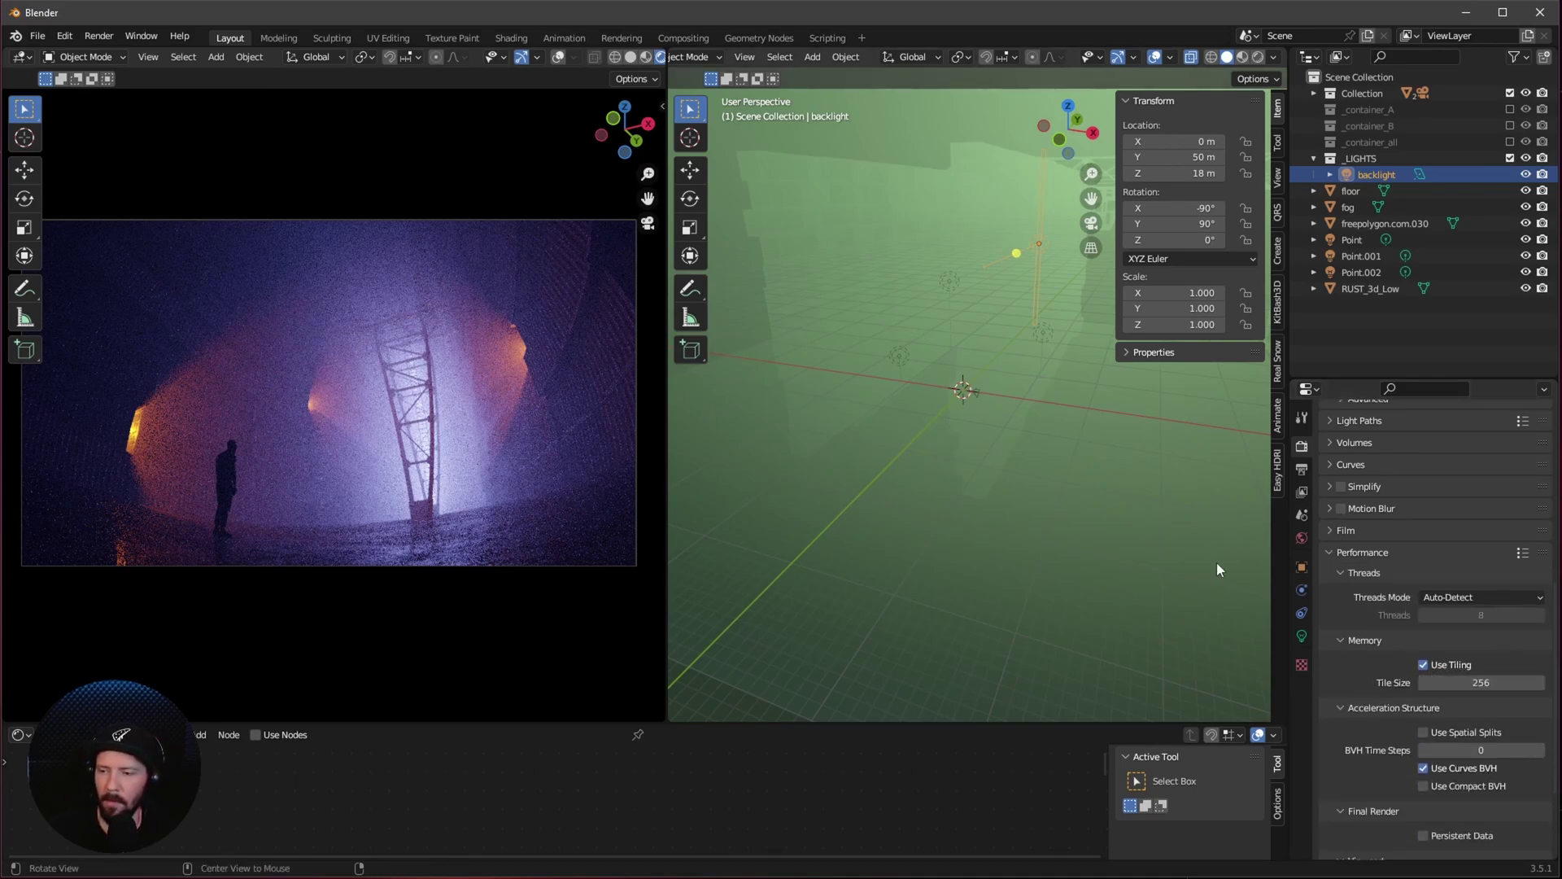
scroll(1407, 733, up, 11)
click(1353, 740)
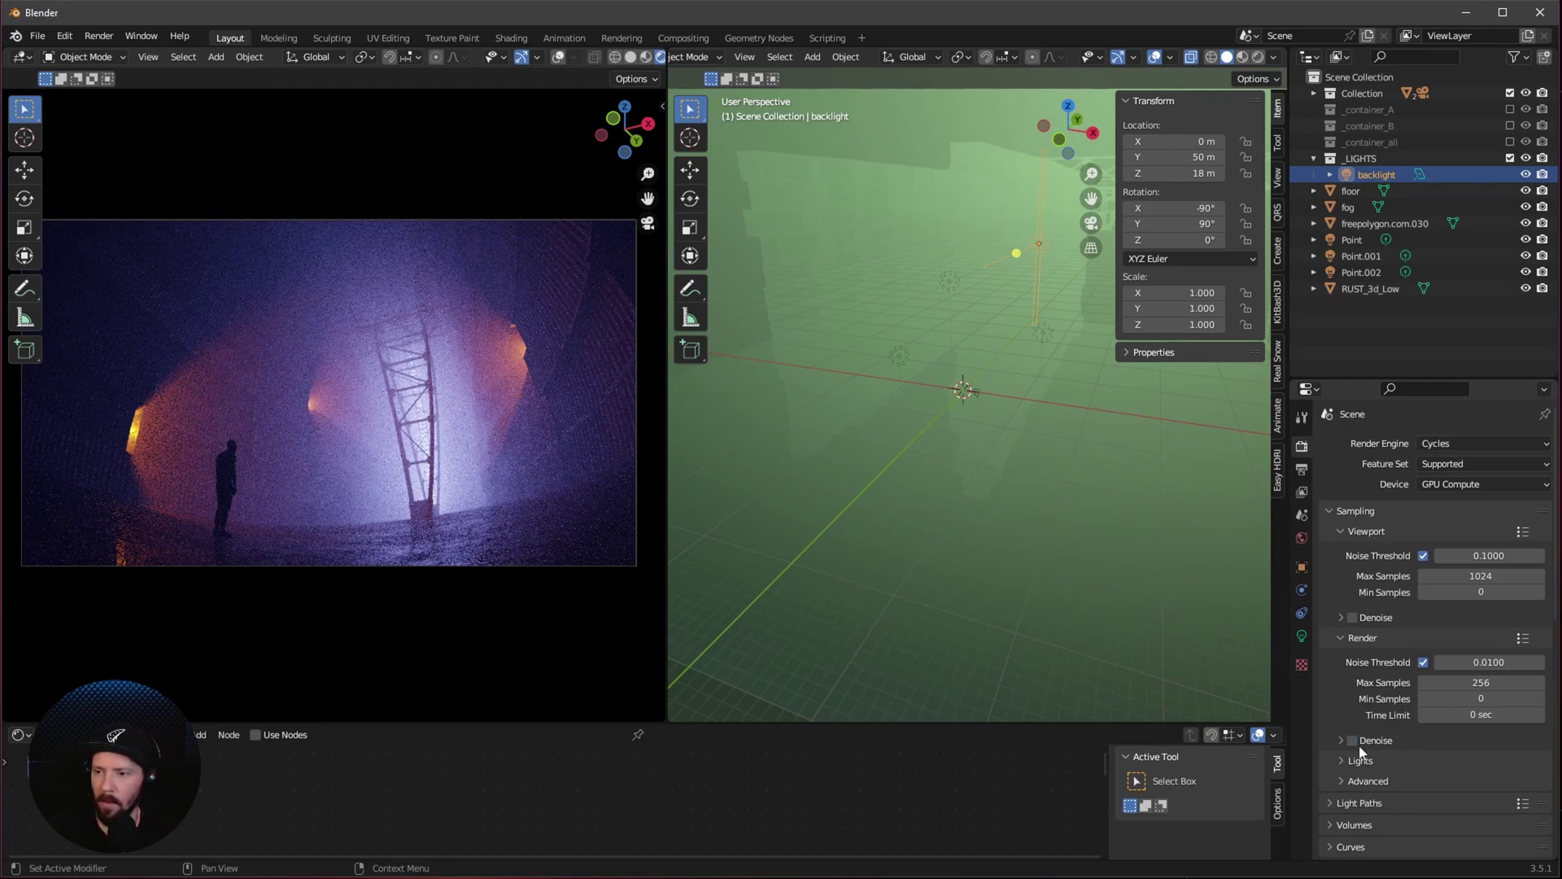